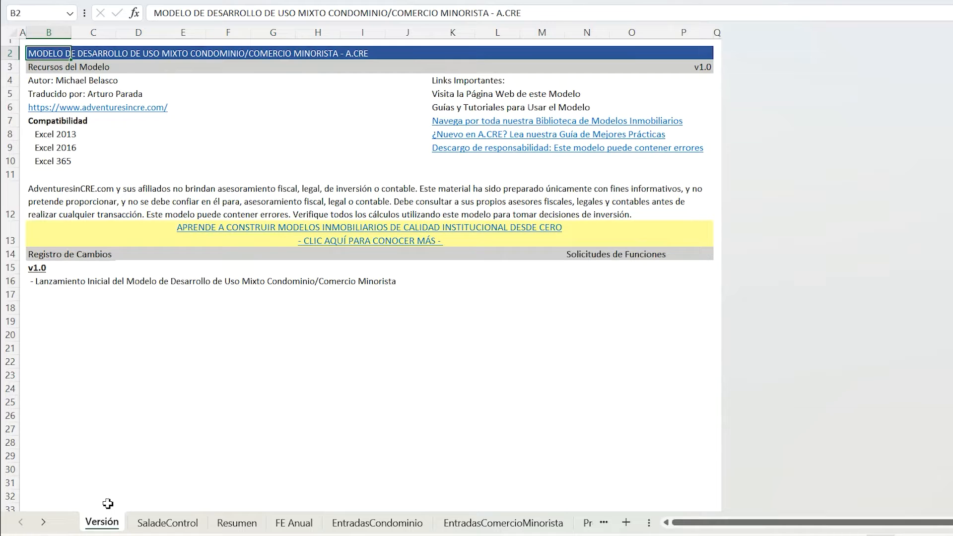
Step: Look through the model's sheets in order, from SaladeControl through Resumen, the input sheets, Presupuesto and the cash flows to Cascada
{"action": "left_click", "coordinate": [158, 525]}
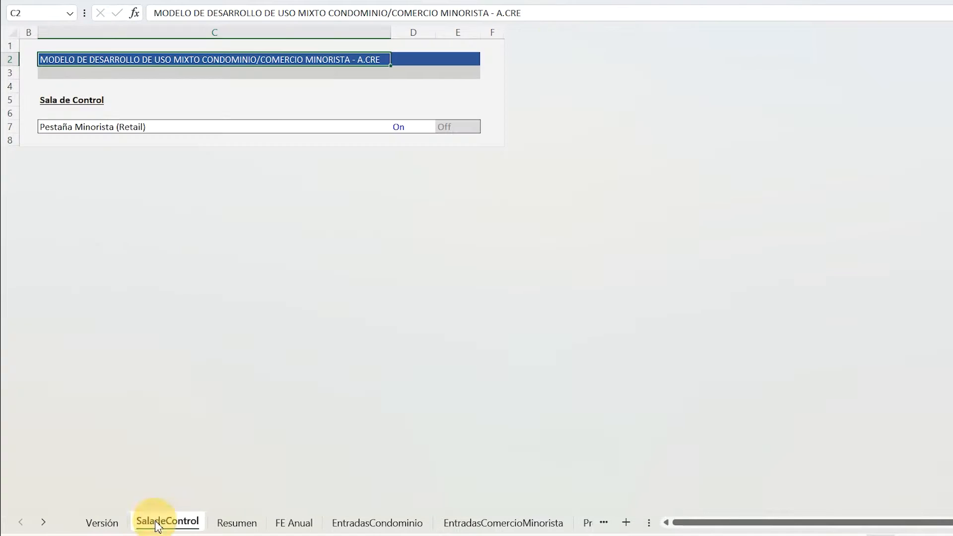
{"action": "left_click", "coordinate": [238, 525]}
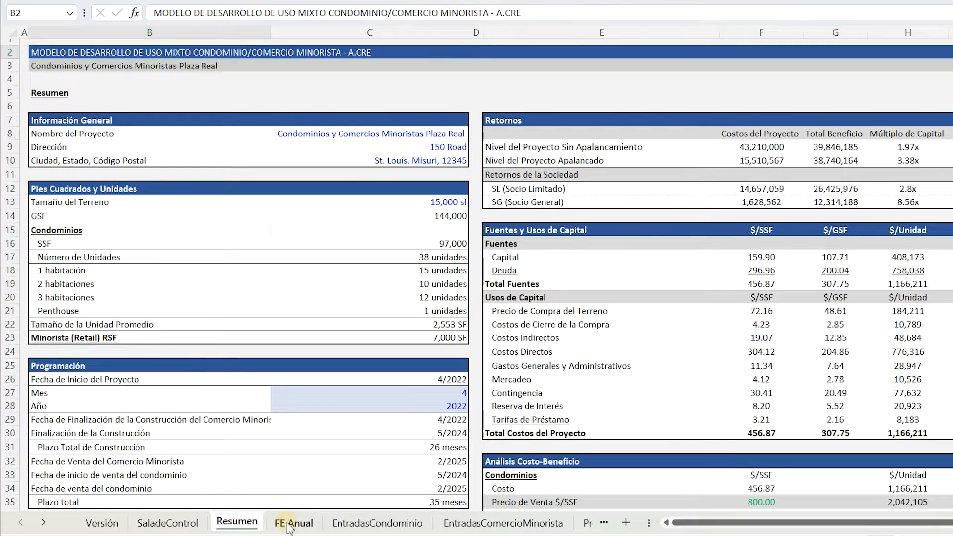
{"action": "left_click", "coordinate": [290, 526]}
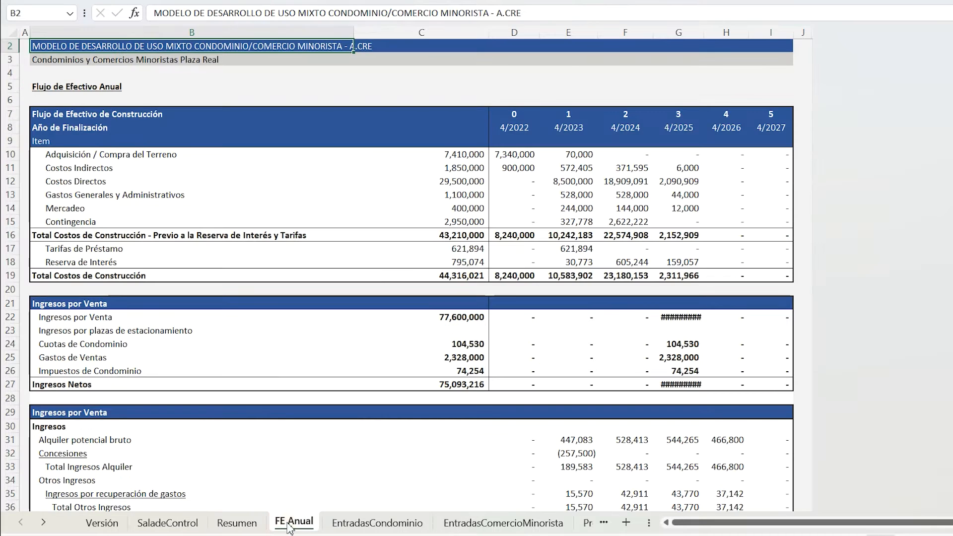
{"action": "left_click", "coordinate": [373, 526]}
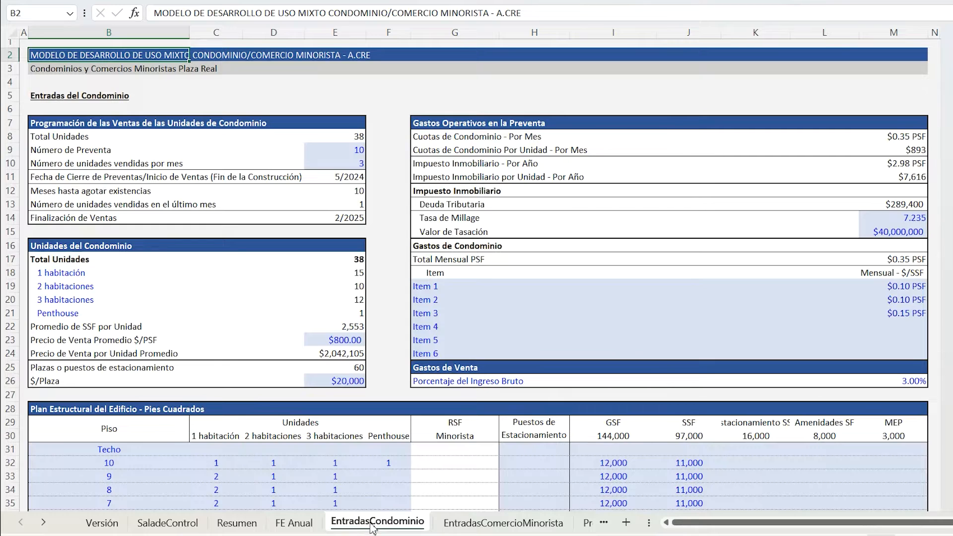
{"action": "left_click", "coordinate": [463, 524]}
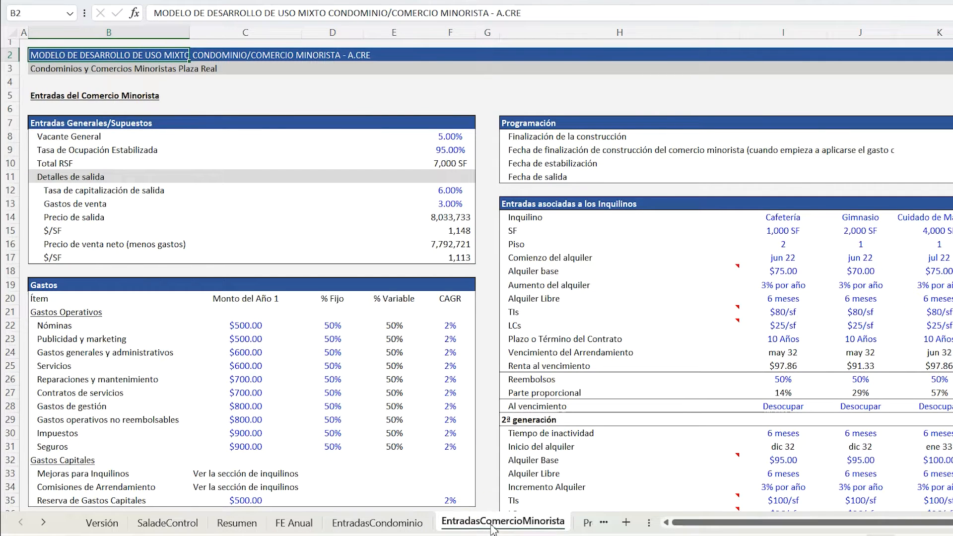
{"action": "left_click", "coordinate": [584, 526]}
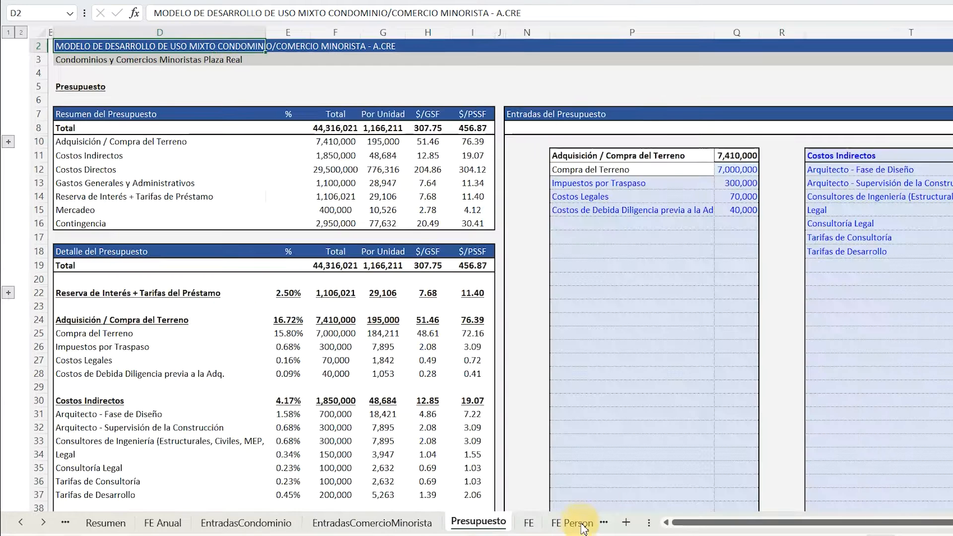
{"action": "left_click", "coordinate": [529, 525]}
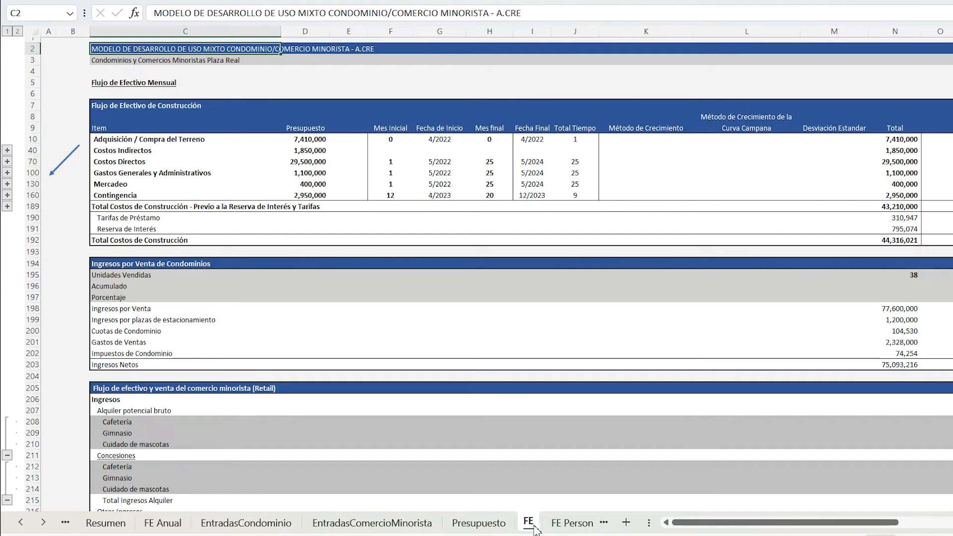
{"action": "left_click", "coordinate": [568, 526]}
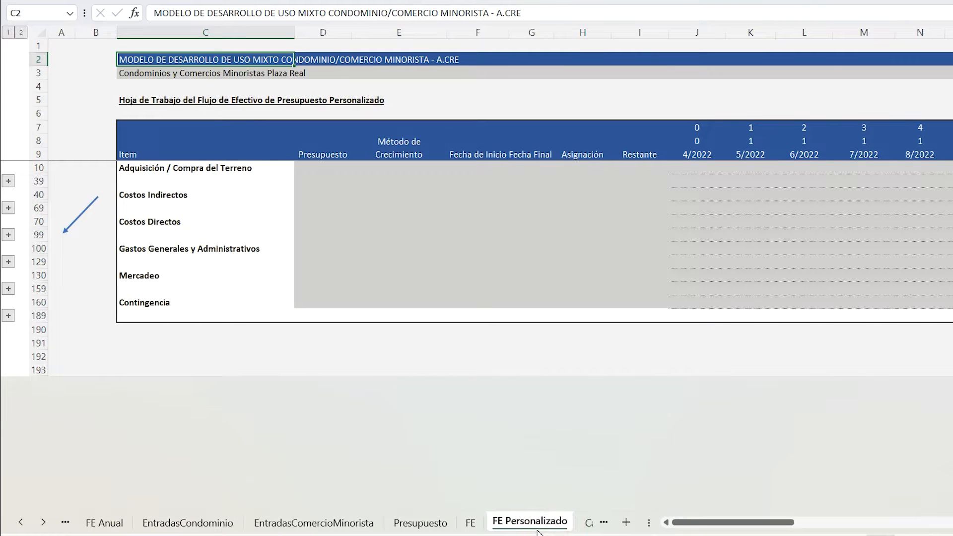
{"action": "left_click", "coordinate": [587, 529]}
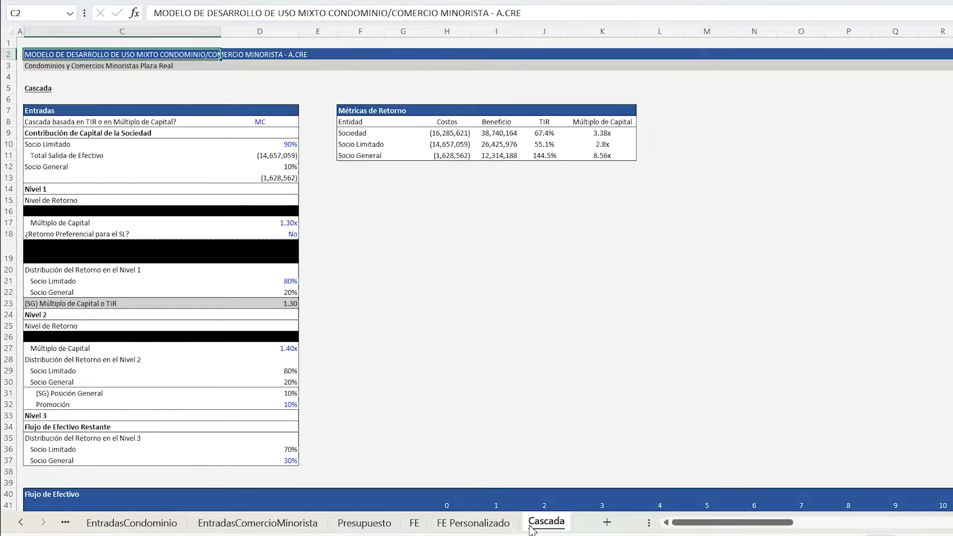
Step: Return to the Versión sheet and review its version number, website link, best-practices guide link and change log
{"action": "left_click", "coordinate": [21, 524]}
{"action": "left_click", "coordinate": [21, 524]}
{"action": "left_click", "coordinate": [21, 524]}
{"action": "left_click", "coordinate": [21, 523]}
{"action": "left_click", "coordinate": [102, 523]}
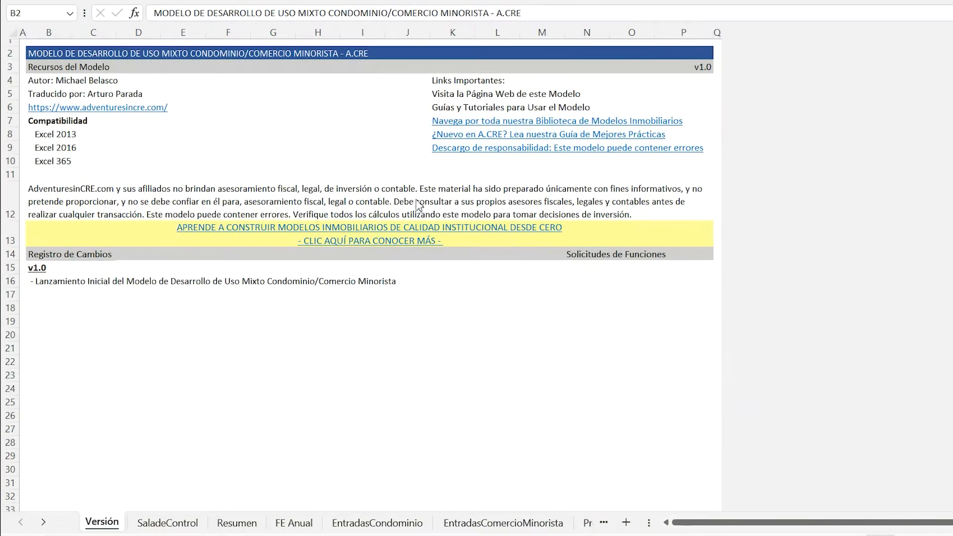
{"action": "left_click", "coordinate": [699, 66]}
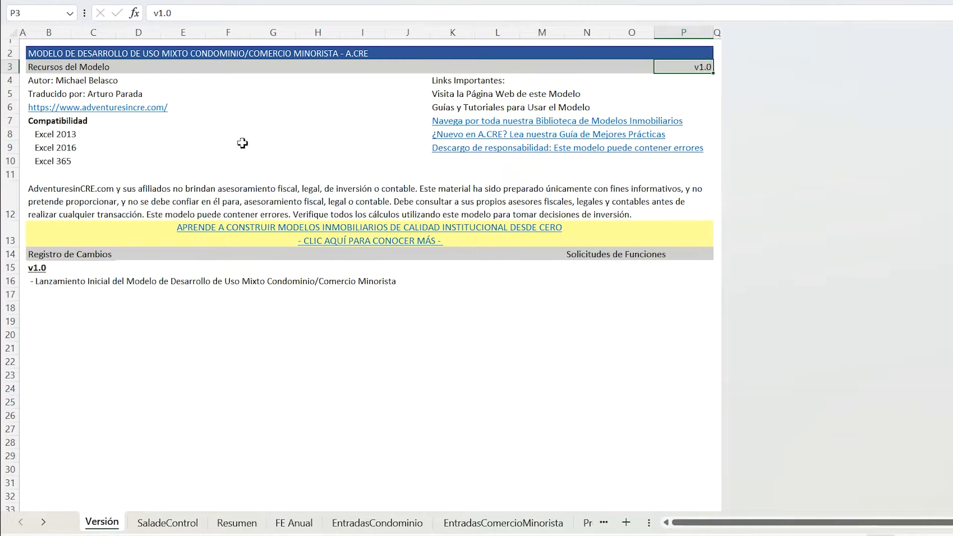
{"action": "left_click", "coordinate": [172, 109]}
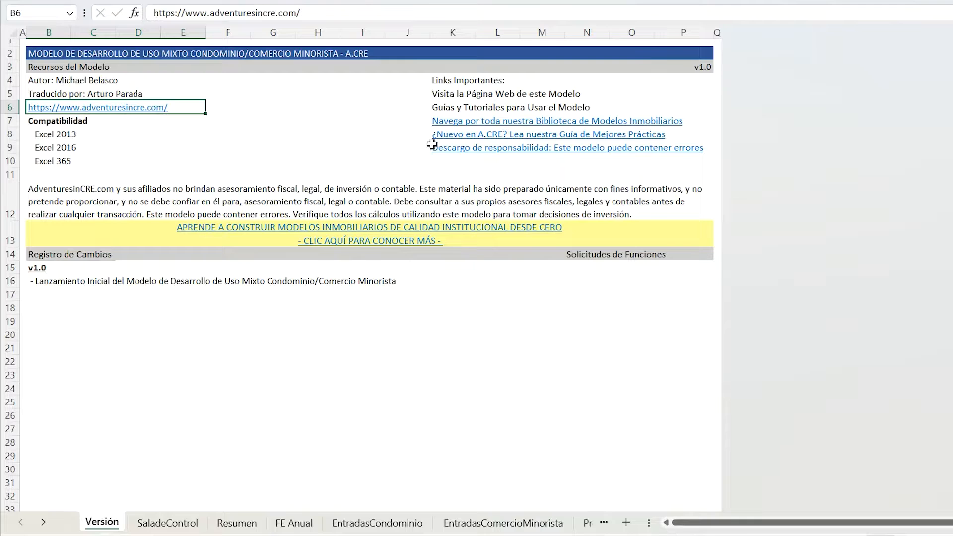
{"action": "left_click", "coordinate": [445, 135]}
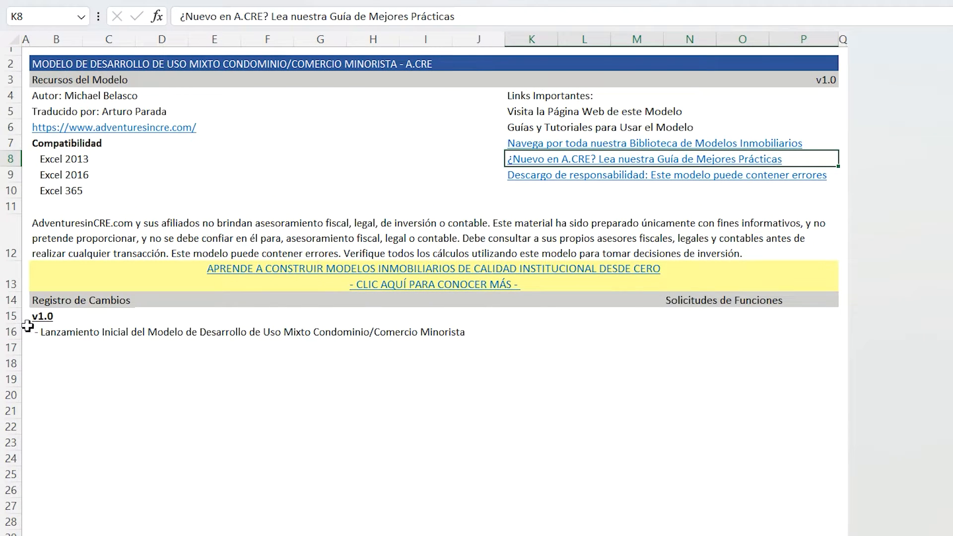
{"action": "left_click", "coordinate": [55, 300]}
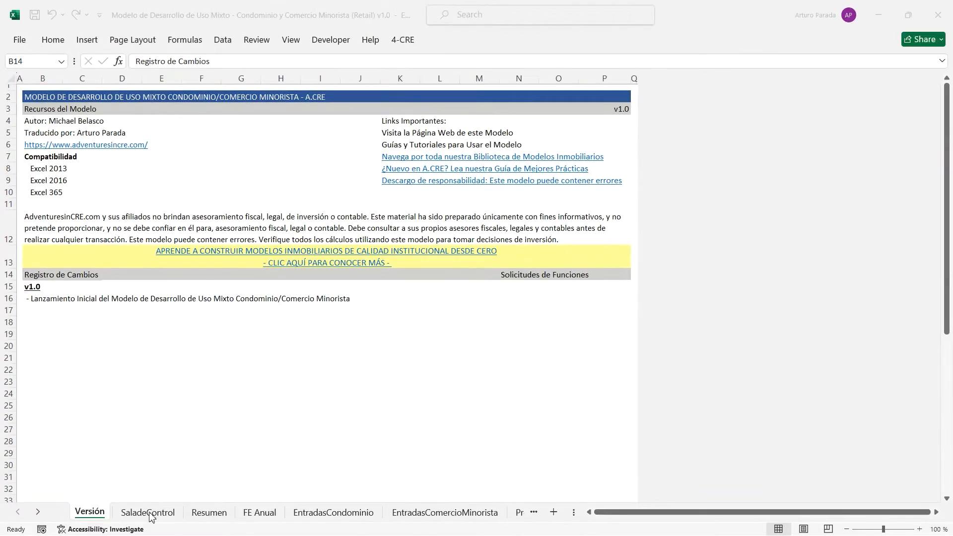
Step: Switch the Pestaña Minorista (Retail) setting in SaladeControl to Off and back to On, and check the EntradasComercioMinorista sheet
{"action": "left_click", "coordinate": [151, 516]}
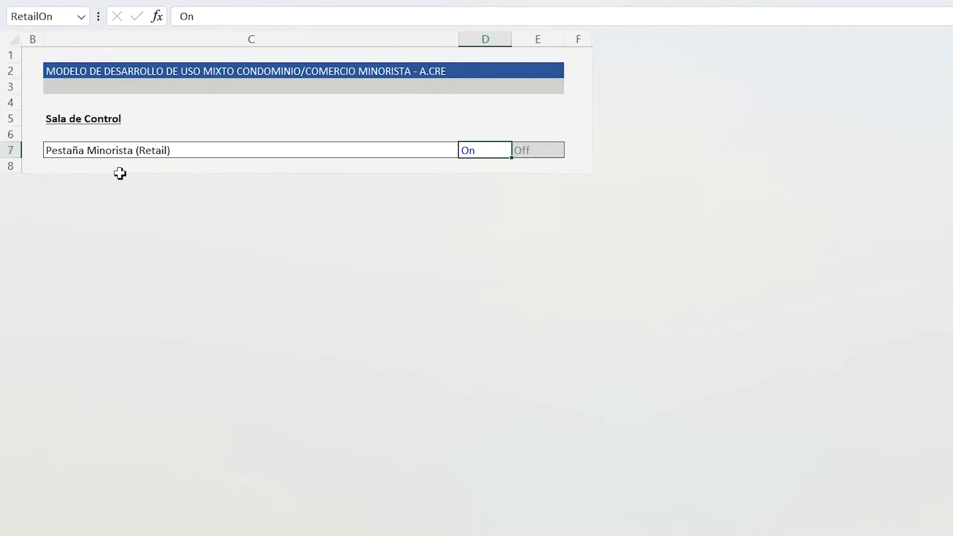
{"action": "left_click", "coordinate": [533, 162]}
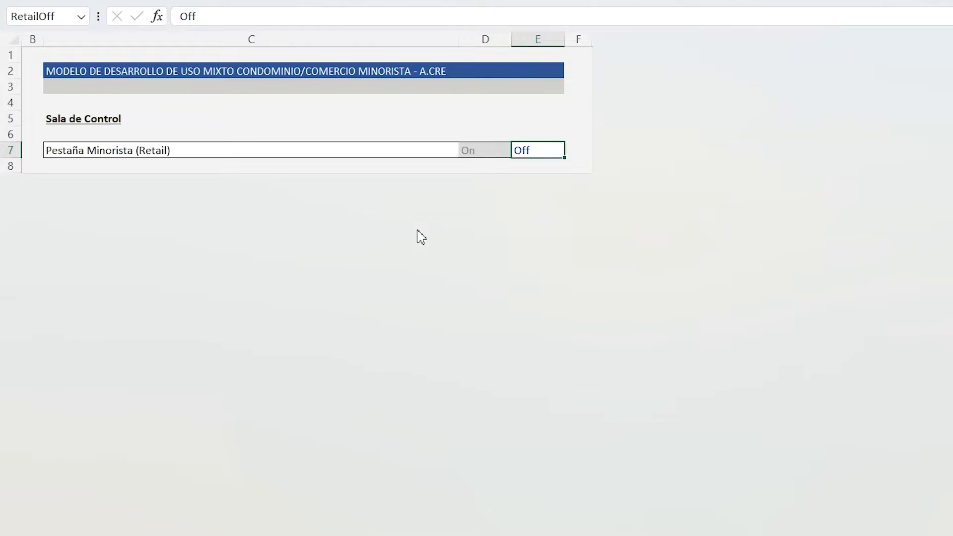
{"action": "left_click", "coordinate": [487, 152]}
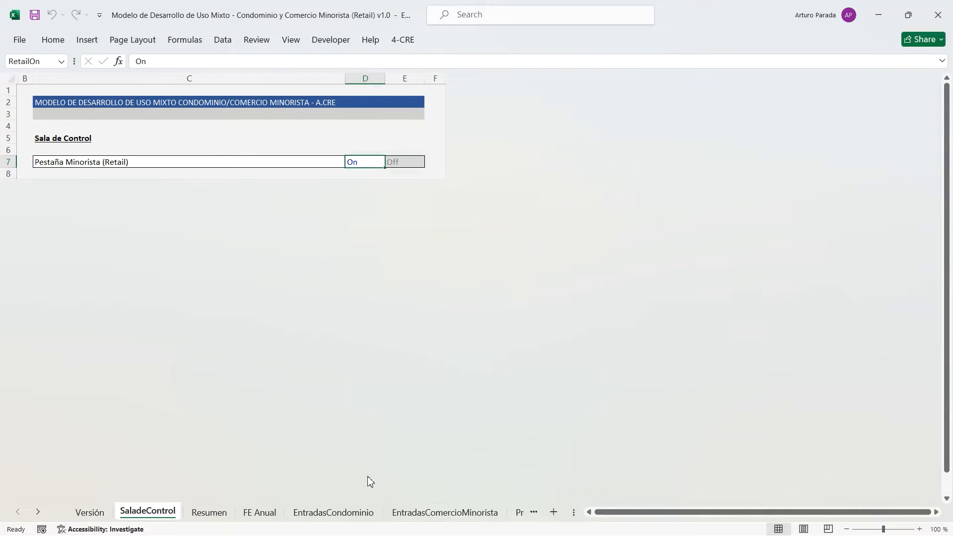
{"action": "left_click", "coordinate": [427, 513]}
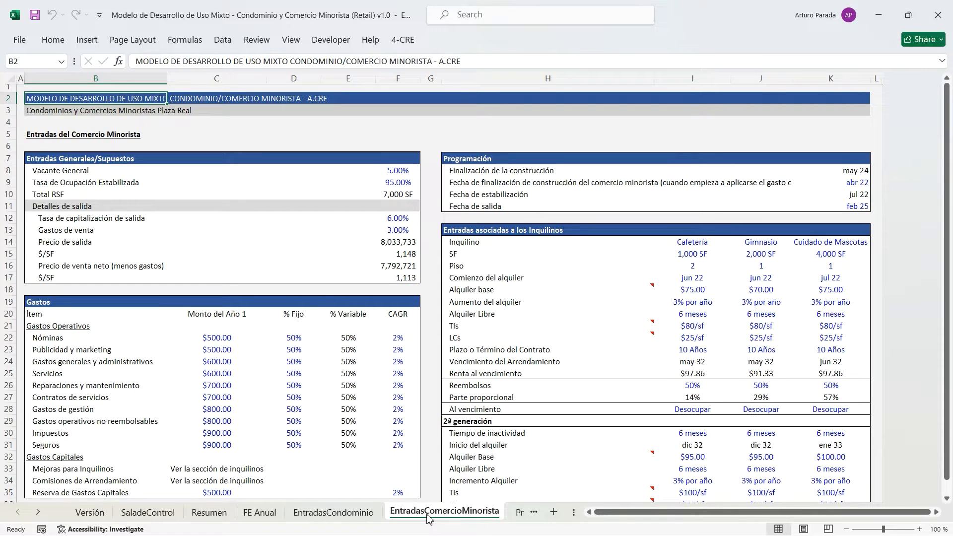
Step: Review the Información General block on the Resumen sheet: project name, address, and city, state and postal code cells
{"action": "left_click", "coordinate": [207, 512]}
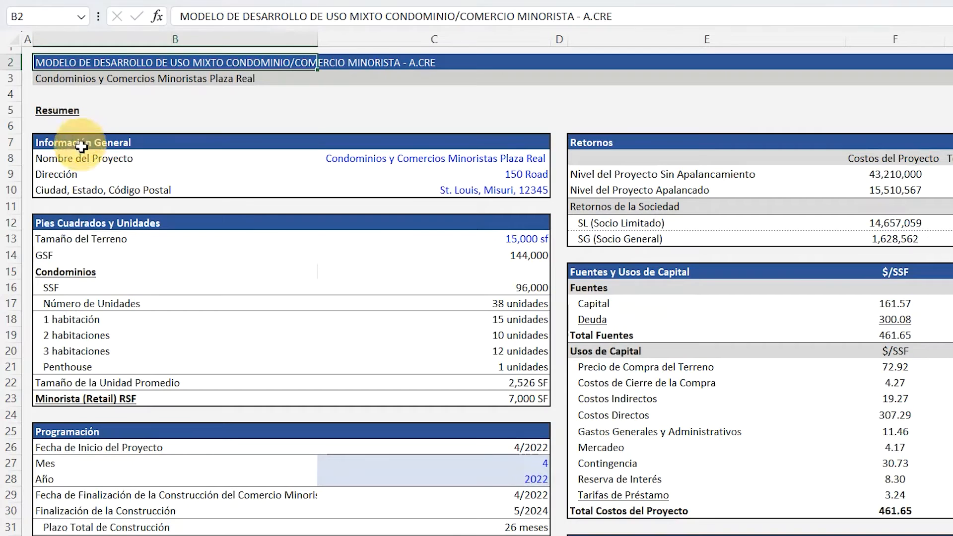
{"action": "left_click", "coordinate": [80, 144]}
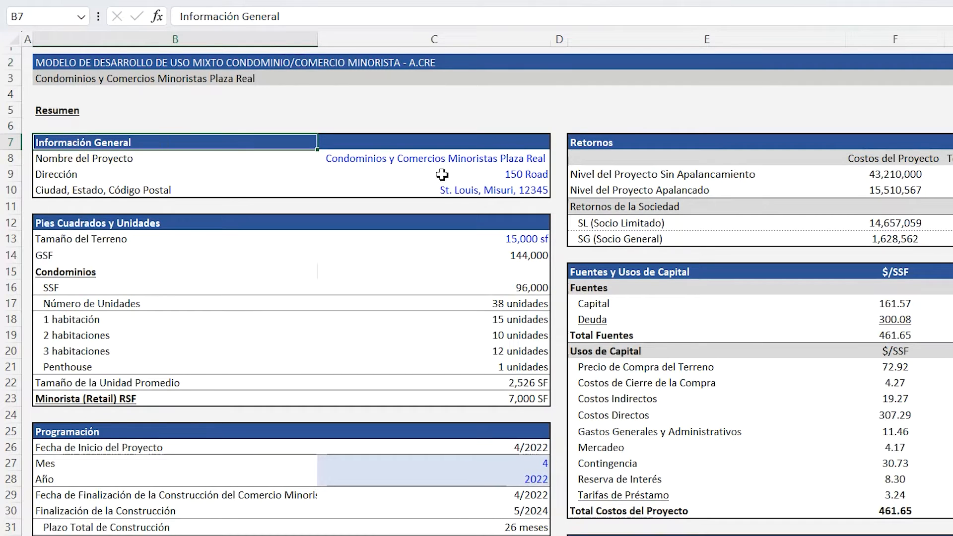
{"action": "left_click", "coordinate": [502, 160]}
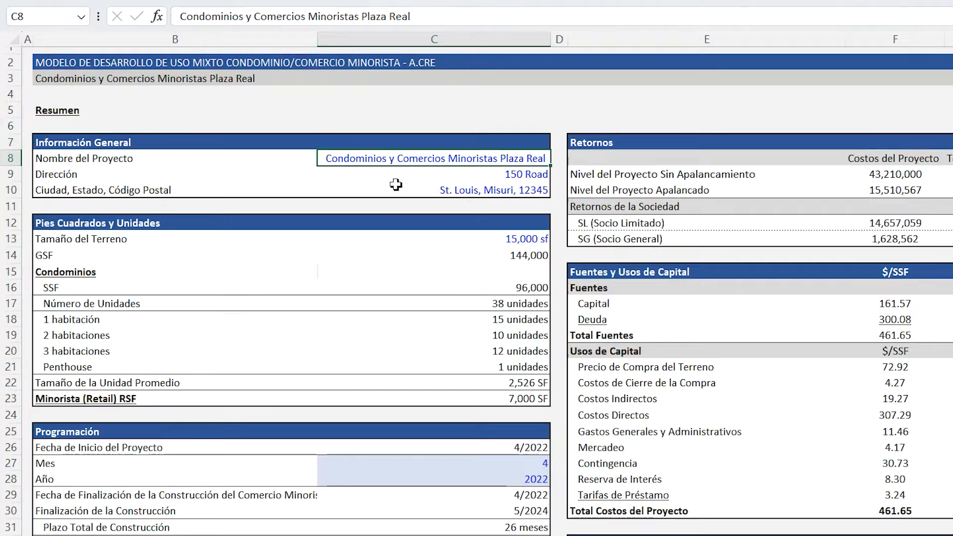
{"action": "left_click", "coordinate": [513, 178]}
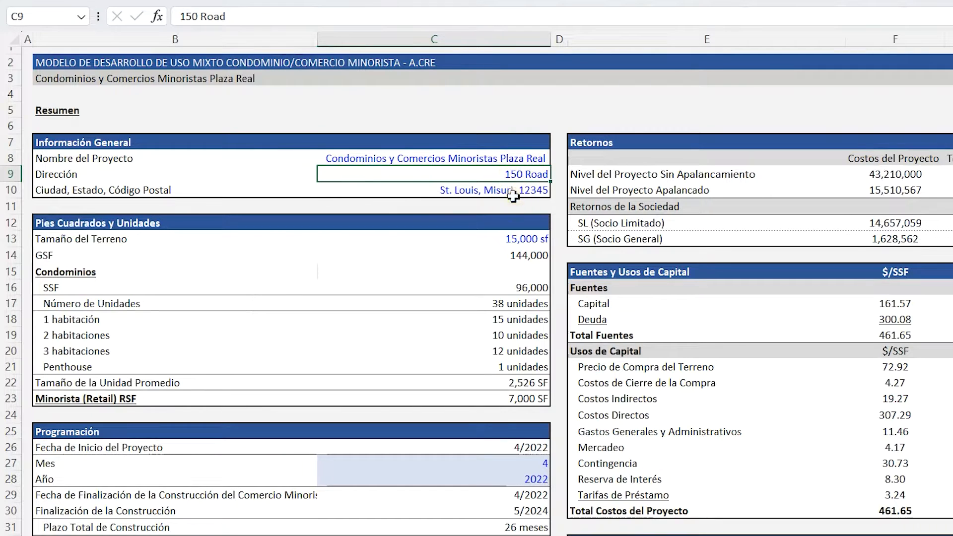
{"action": "left_click", "coordinate": [514, 190]}
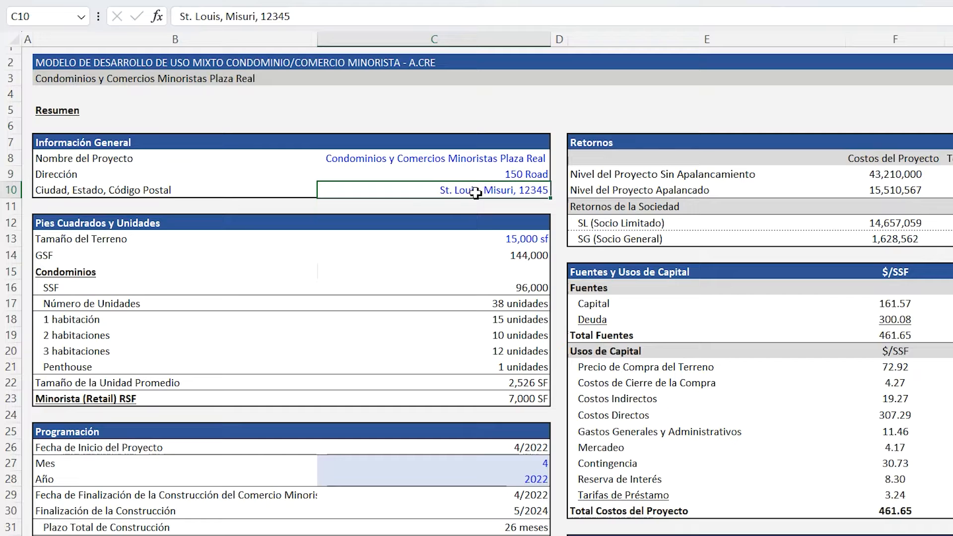
Step: Examine the Pies Cuadrados y Unidades block on Resumen, from land size, GSF and SSF to unit counts, average unit size and retail RSF
{"action": "left_click", "coordinate": [121, 226]}
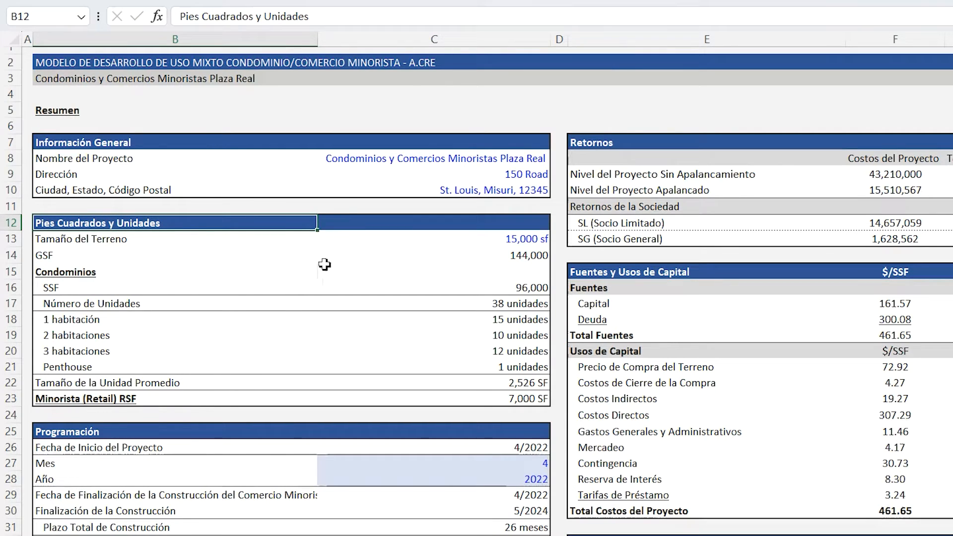
{"action": "left_click", "coordinate": [512, 243]}
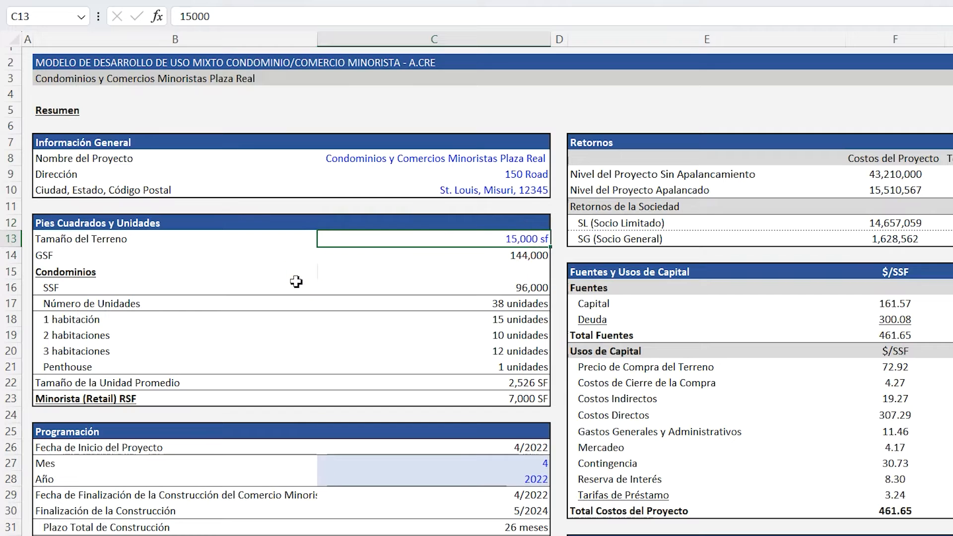
{"action": "left_click", "coordinate": [521, 262]}
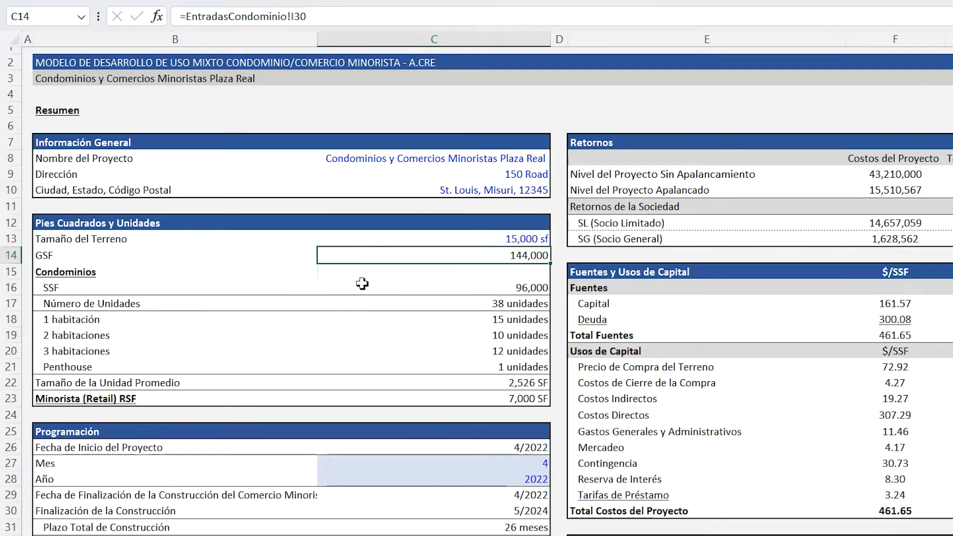
{"action": "left_click", "coordinate": [530, 290]}
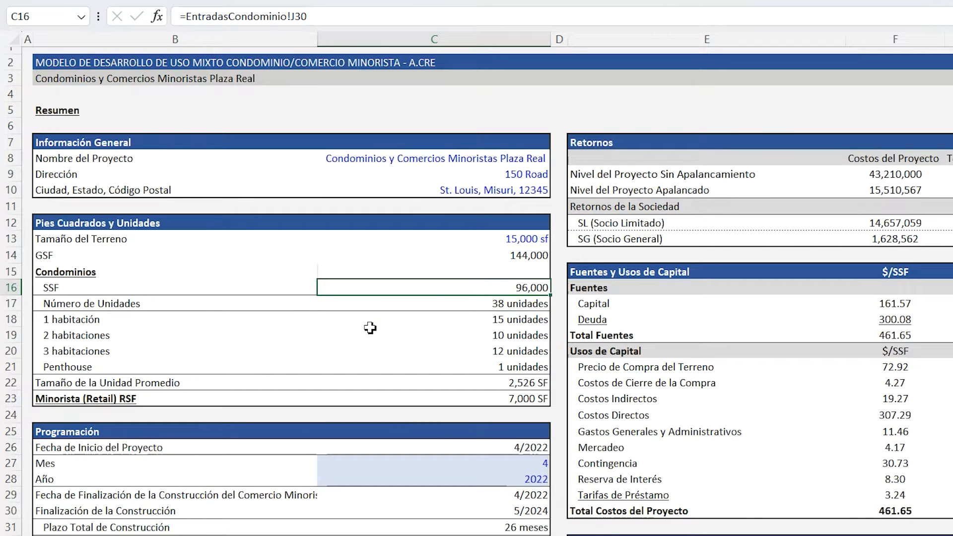
{"action": "left_click", "coordinate": [531, 305]}
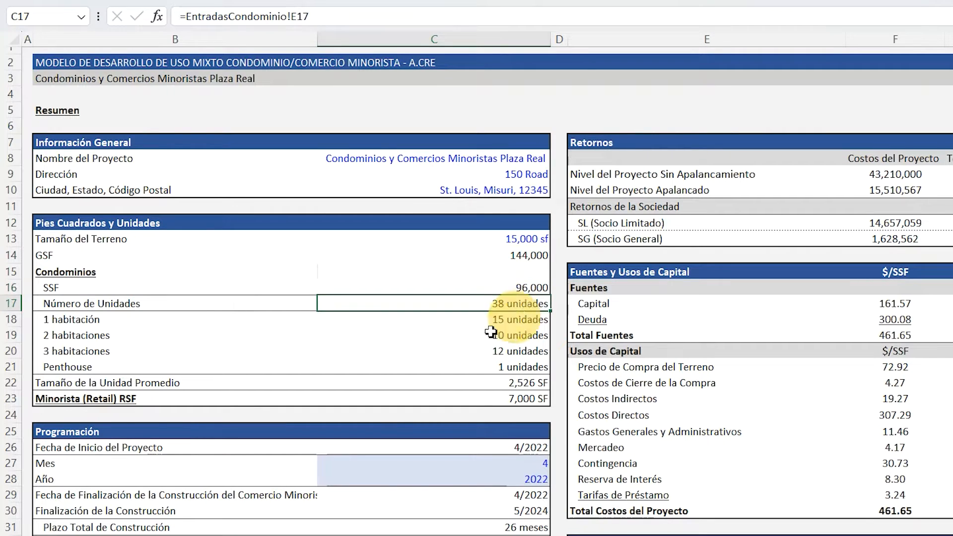
{"action": "left_click", "coordinate": [519, 383]}
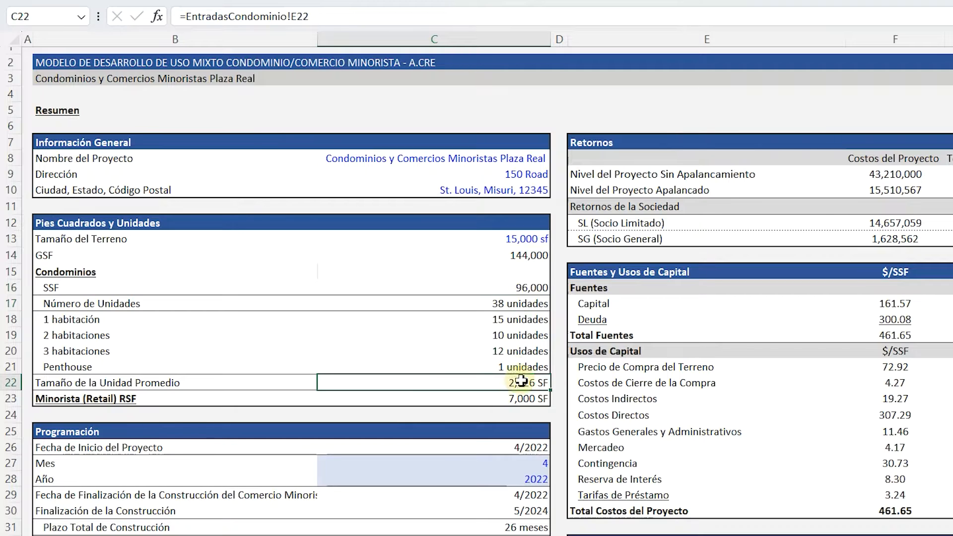
{"action": "left_click_drag", "start_coordinate": [519, 304], "coordinate": [527, 386]}
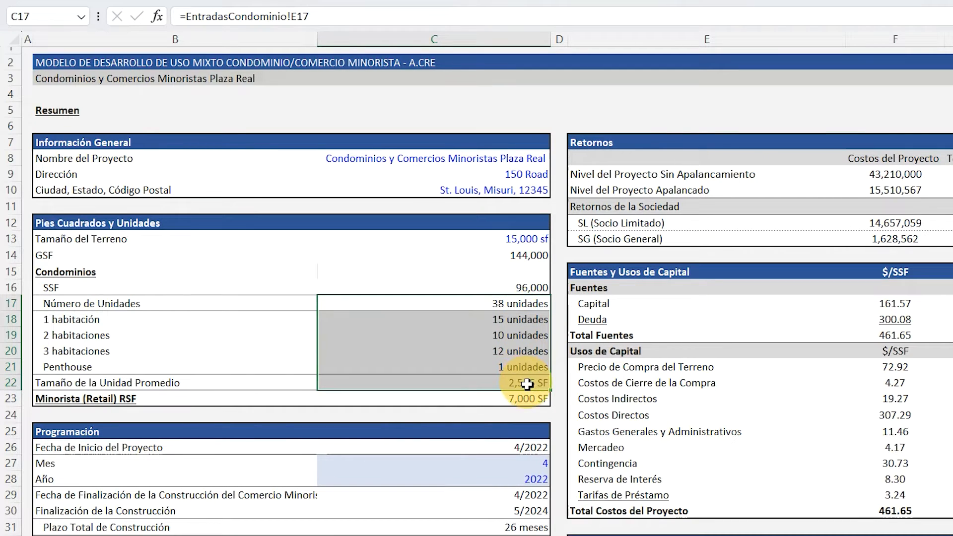
{"action": "left_click", "coordinate": [496, 397]}
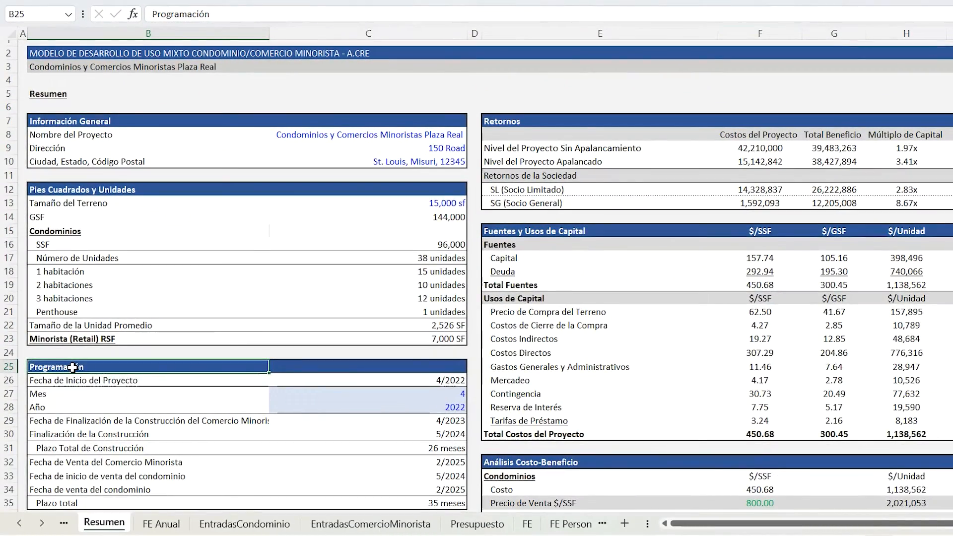
Step: Set the project's start month (Mes) to 5 in the Programación block and open the FE monthly cash flow sheet
{"action": "left_click", "coordinate": [441, 398]}
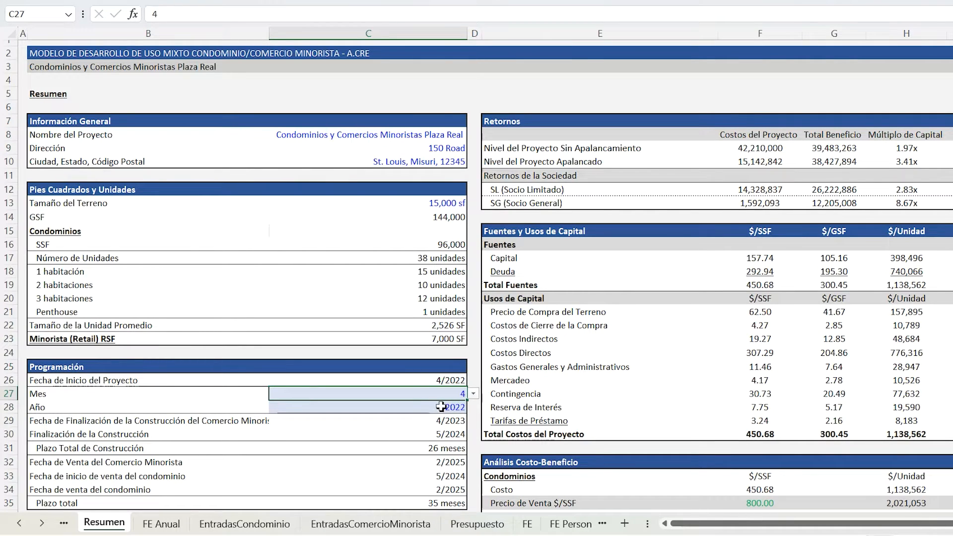
{"action": "left_click", "coordinate": [474, 396]}
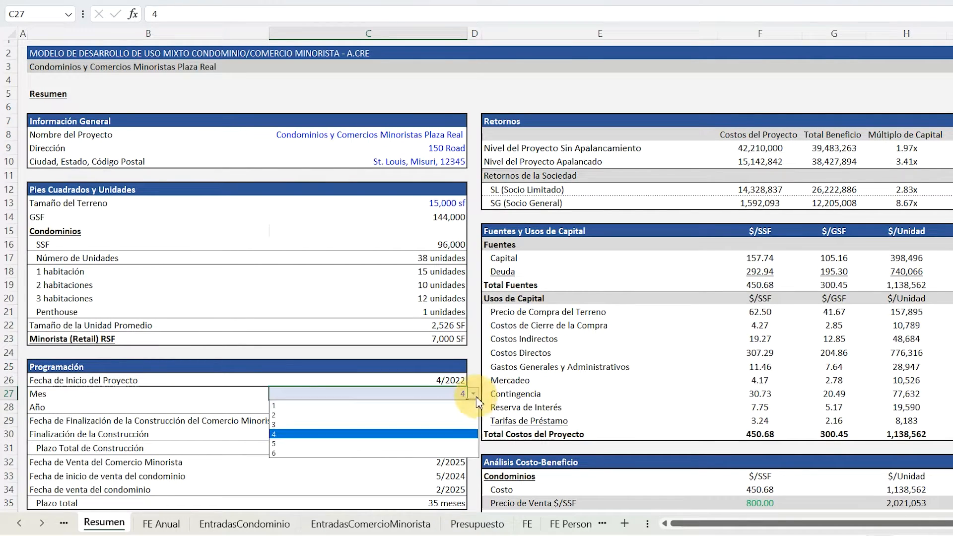
{"action": "left_click", "coordinate": [419, 444]}
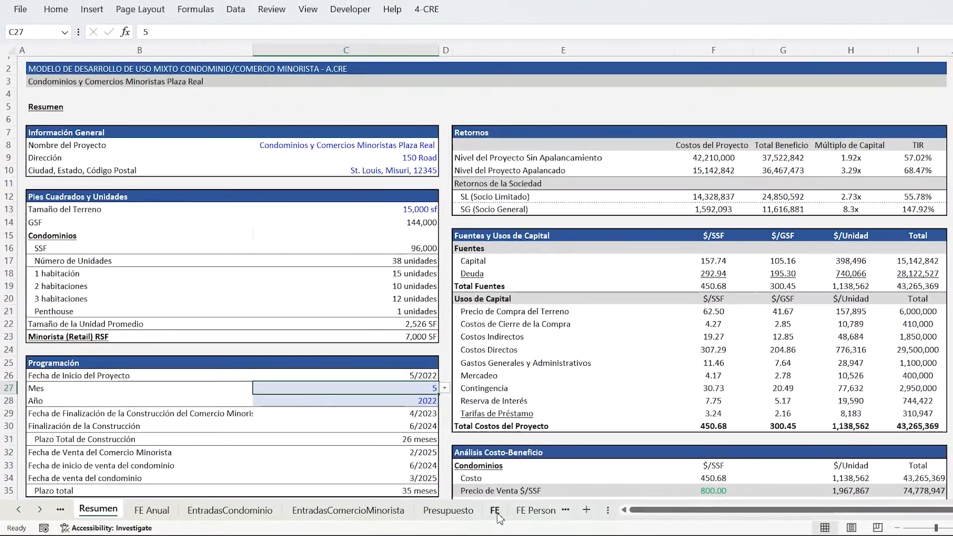
{"action": "left_click", "coordinate": [512, 517]}
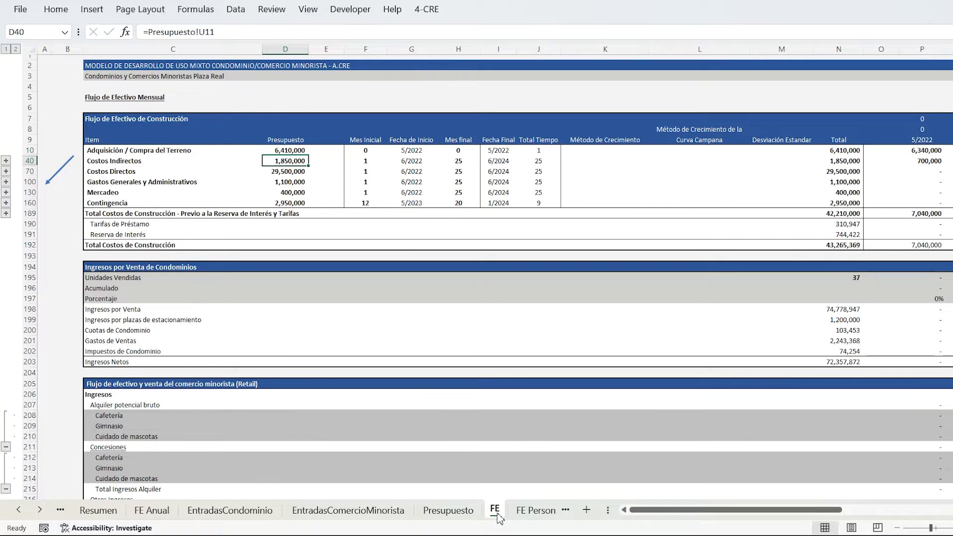
Step: Examine the monthly date headers across row 9 of the FE sheet, starting from the project's start date cell
{"action": "left_click", "coordinate": [918, 141]}
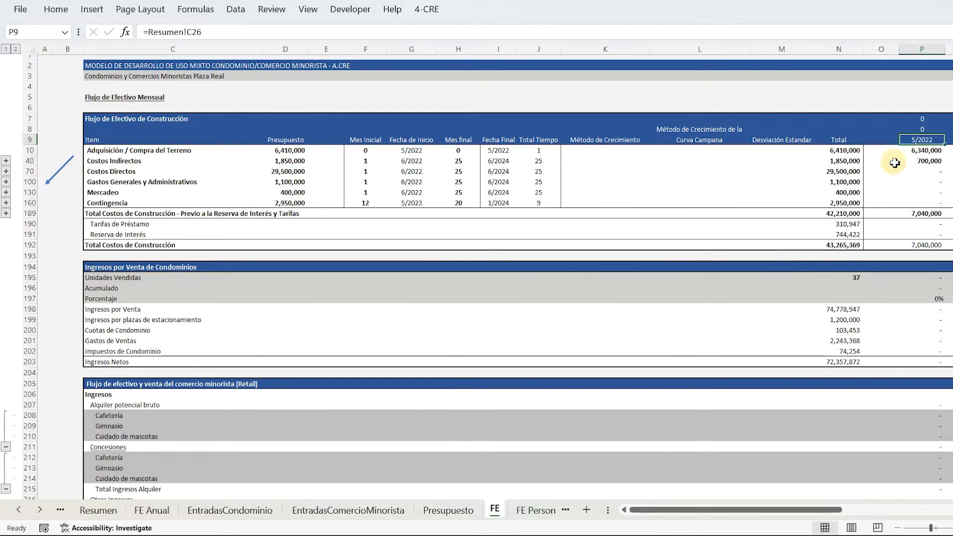
{"action": "key", "text": "Right"}
{"action": "key", "text": "Right"}
{"action": "key", "text": "Right"}
{"action": "key", "text": "Right"}
{"action": "key", "text": "Right"}
{"action": "key", "text": "Right"}
{"action": "key", "text": "Right"}
{"action": "key", "text": "Right"}
{"action": "key", "text": "Right"}
{"action": "key", "text": "Right"}
{"action": "key", "text": "Right"}
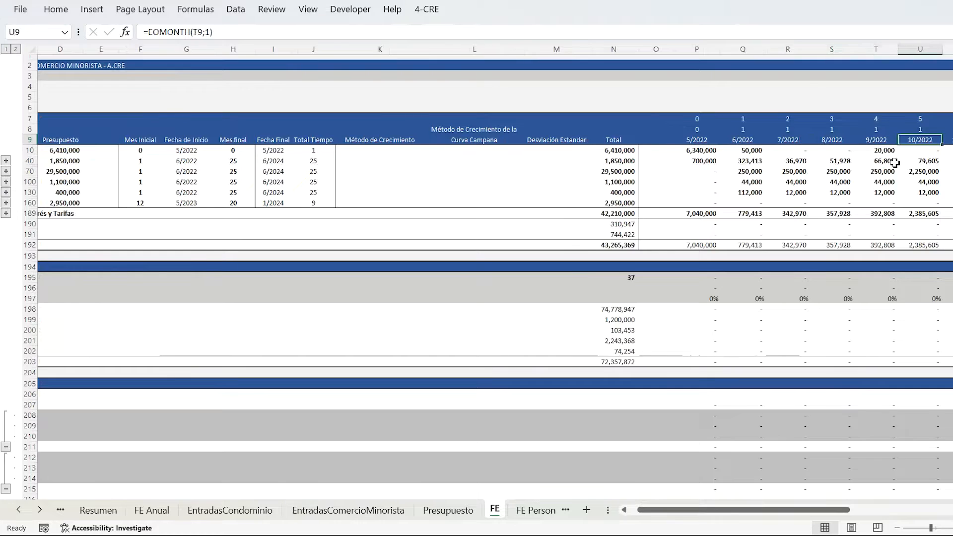
{"action": "key", "text": "Right"}
{"action": "key", "text": "Right"}
{"action": "key", "text": "Right"}
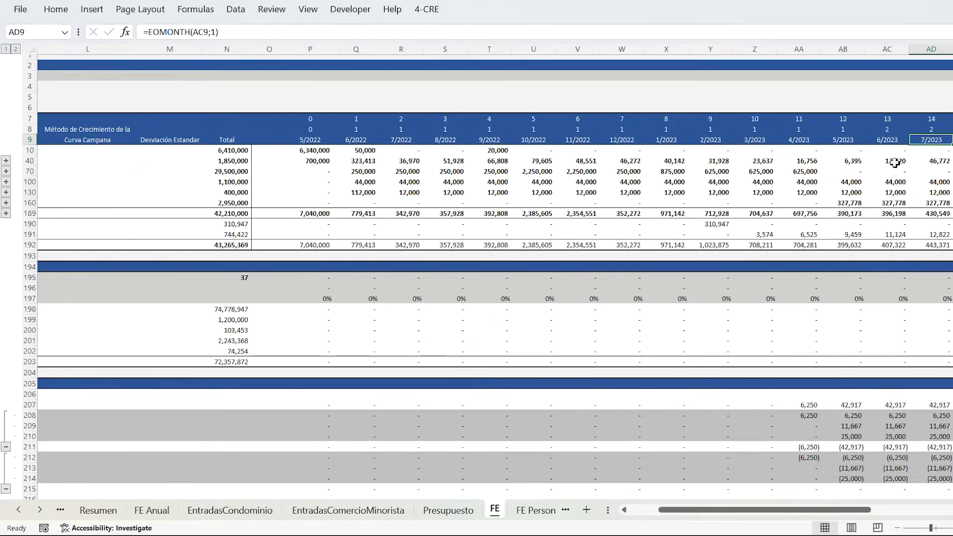
Step: Check the first year-end date (Año de Finalización) on the FE Anual sheet and return to the Resumen sheet
{"action": "left_click", "coordinate": [158, 511]}
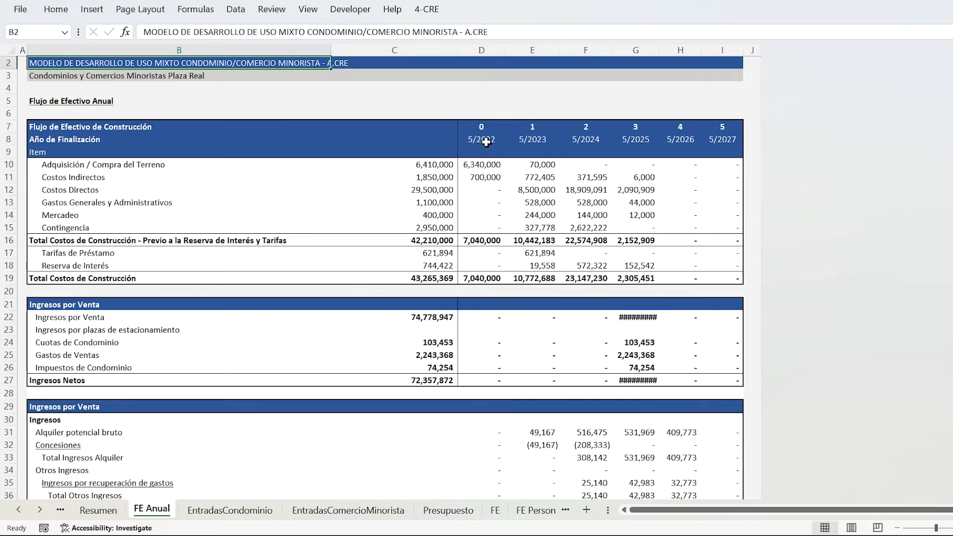
{"action": "left_click", "coordinate": [482, 140]}
{"action": "left_click", "coordinate": [18, 509]}
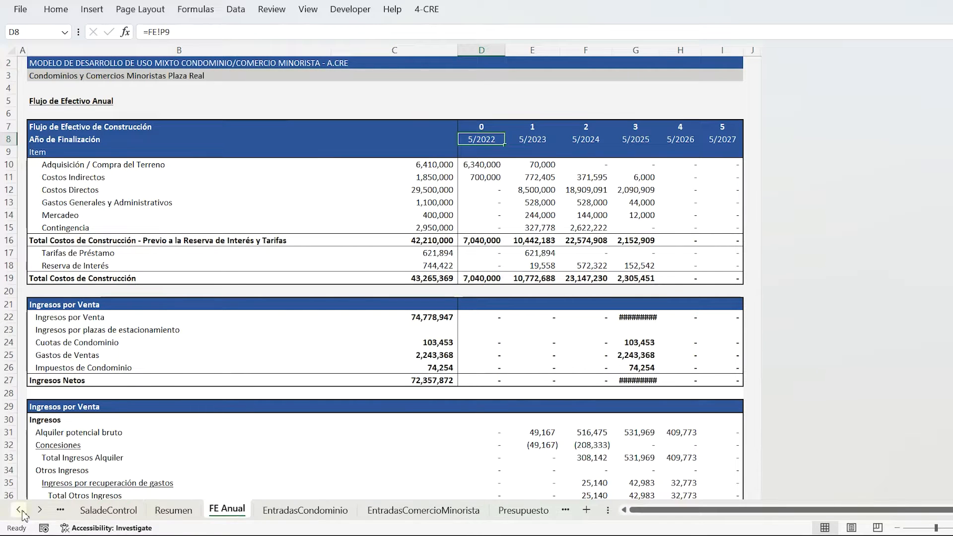
{"action": "left_click", "coordinate": [167, 512]}
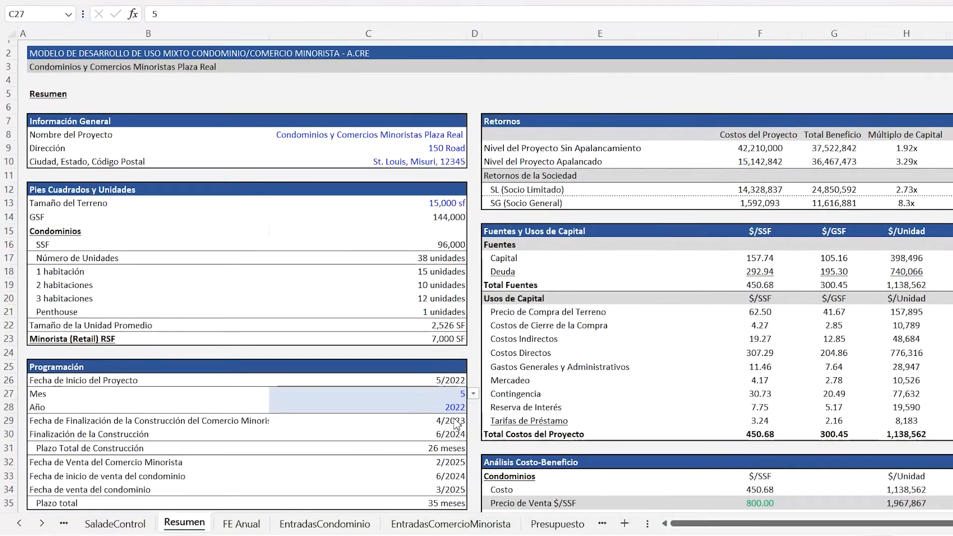
Step: Review the Programación dates and durations on Resumen, from retail construction completion through construction term and sale dates to Plazo total
{"action": "left_click_drag", "start_coordinate": [456, 422], "coordinate": [459, 494]}
{"action": "left_click", "coordinate": [455, 421]}
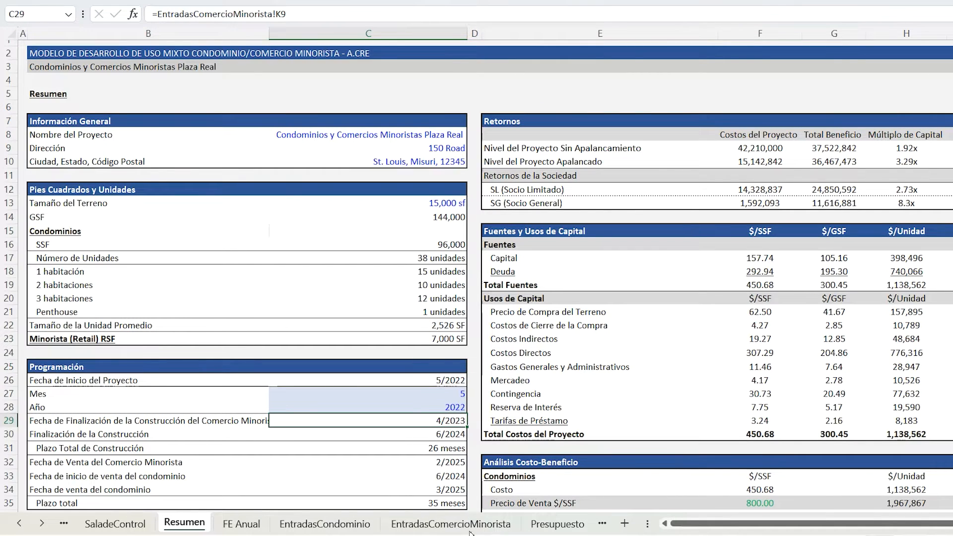
{"action": "left_click", "coordinate": [441, 435]}
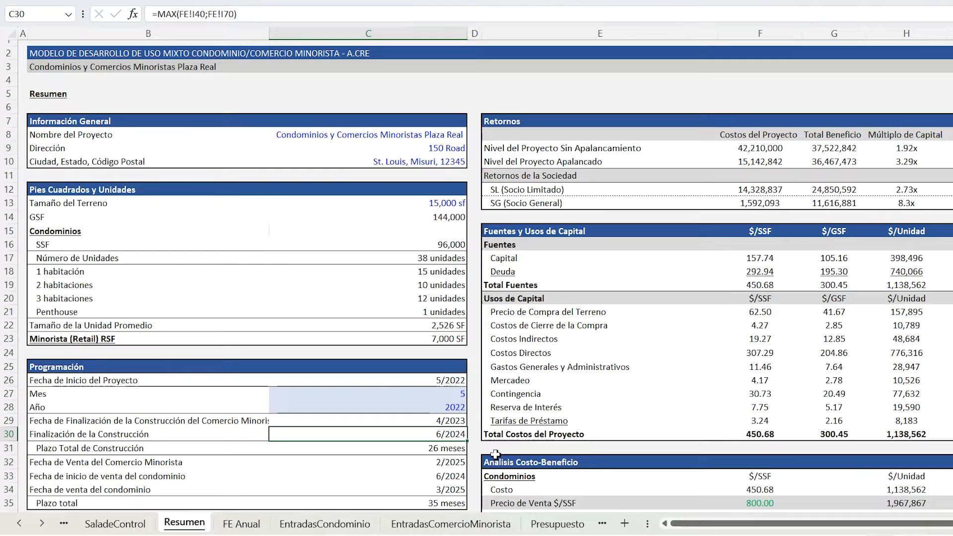
{"action": "left_click", "coordinate": [442, 452]}
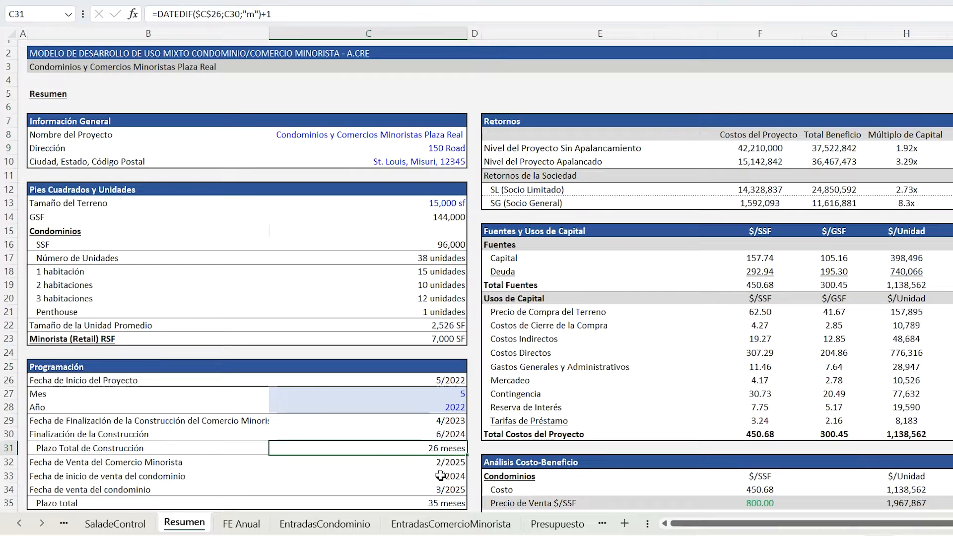
{"action": "left_click", "coordinate": [452, 465]}
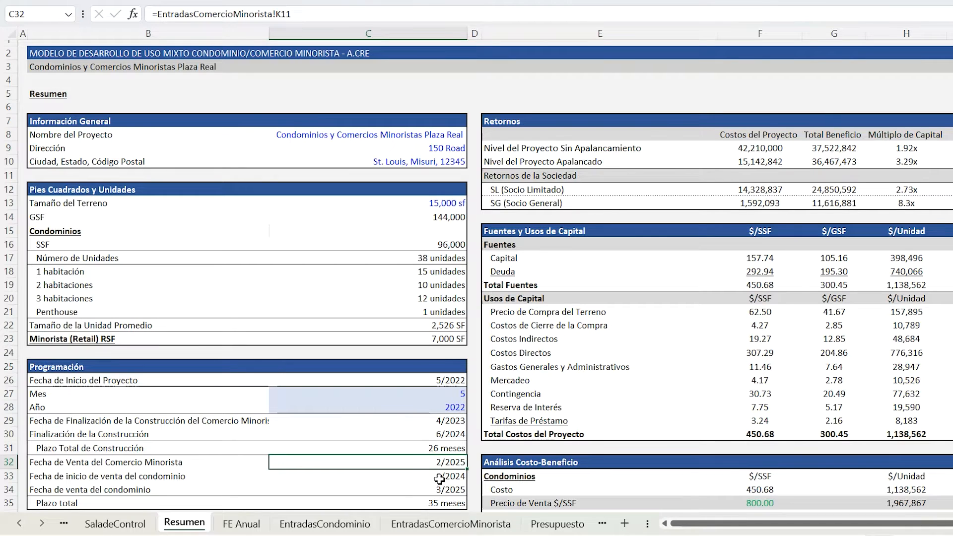
{"action": "left_click", "coordinate": [444, 478]}
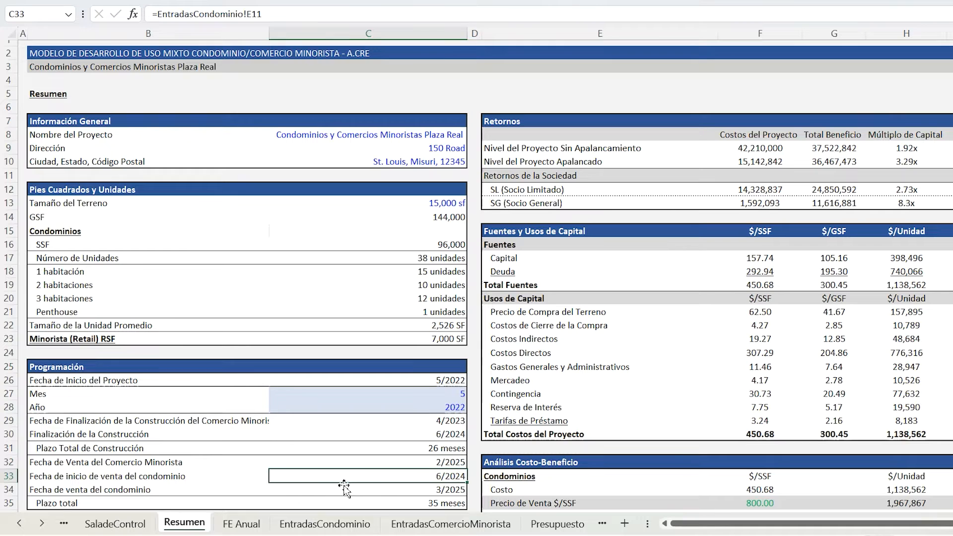
{"action": "left_click", "coordinate": [454, 490]}
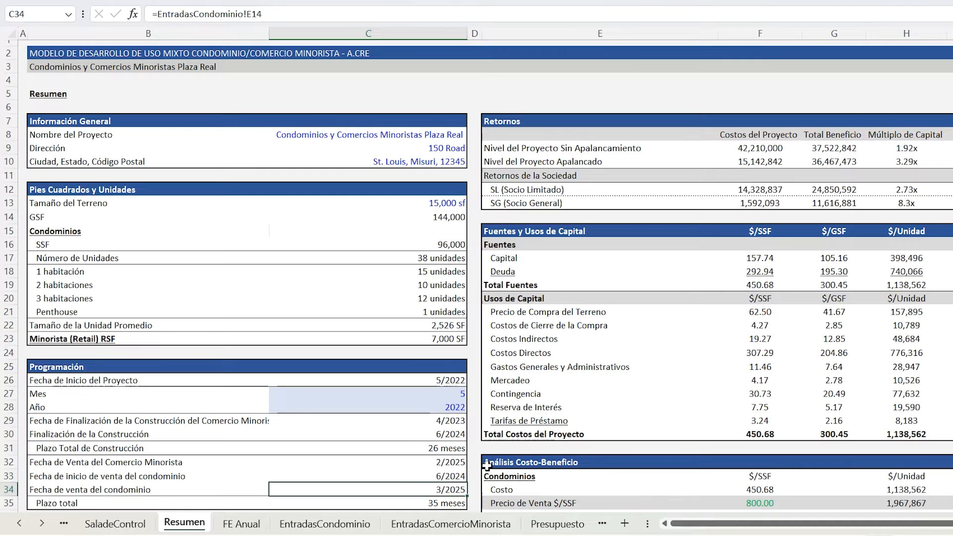
{"action": "scroll", "coordinate": [487, 466], "scroll_direction": "down", "scroll_amount": 1}
{"action": "left_click", "coordinate": [453, 472]}
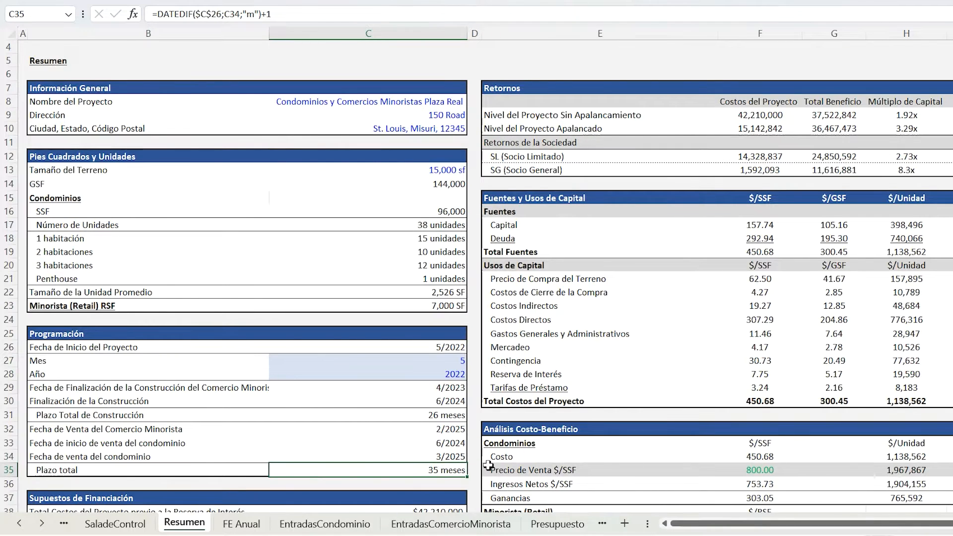
Step: Examine the project cost totals in Supuestos de Financiación, both before the interest reserve and overall
{"action": "scroll", "coordinate": [390, 419], "scroll_direction": "down", "scroll_amount": 2}
{"action": "scroll", "coordinate": [390, 418], "scroll_direction": "down", "scroll_amount": 4}
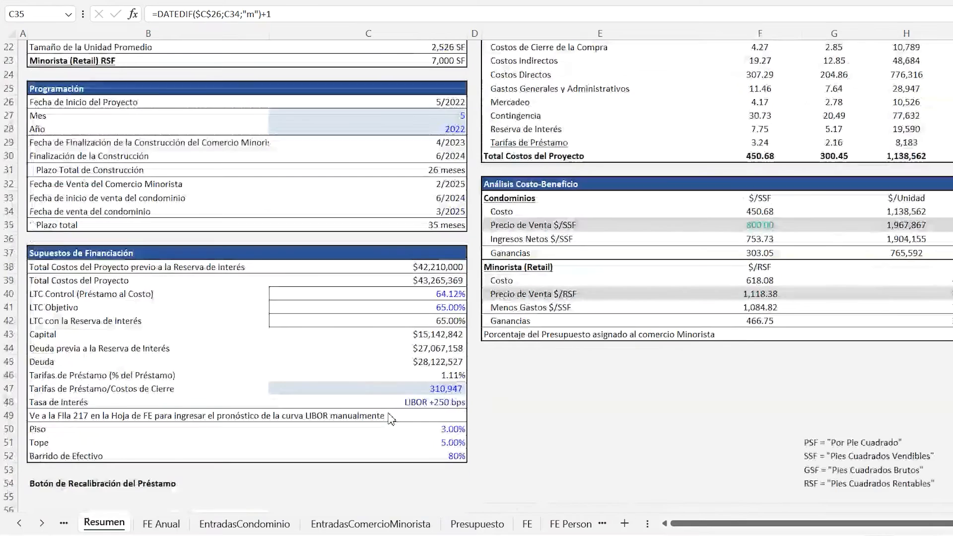
{"action": "left_click", "coordinate": [68, 252]}
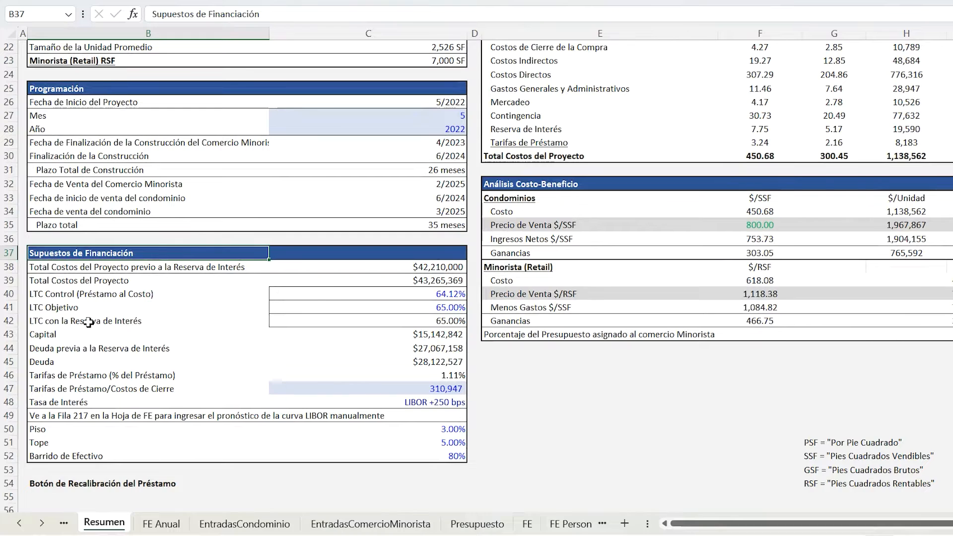
{"action": "left_click", "coordinate": [452, 268]}
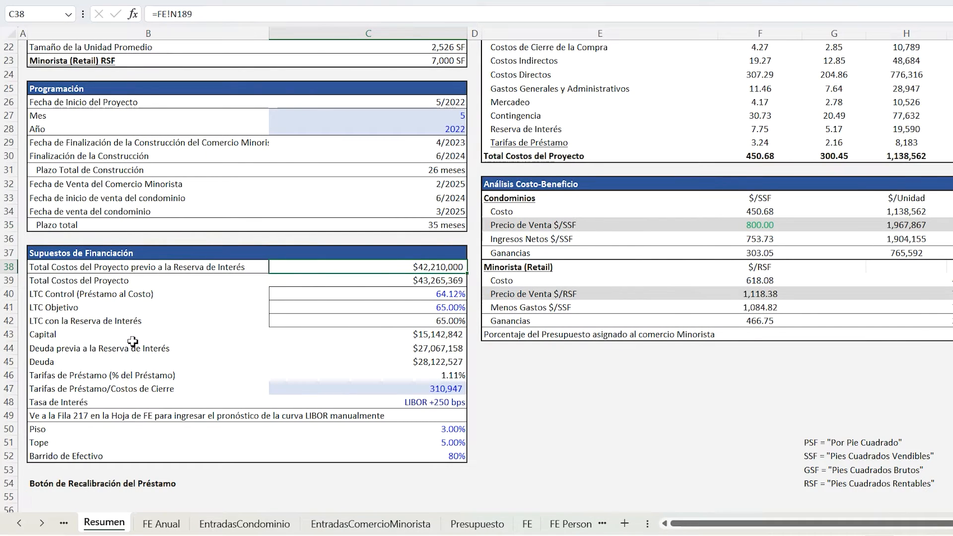
{"action": "left_click", "coordinate": [412, 283]}
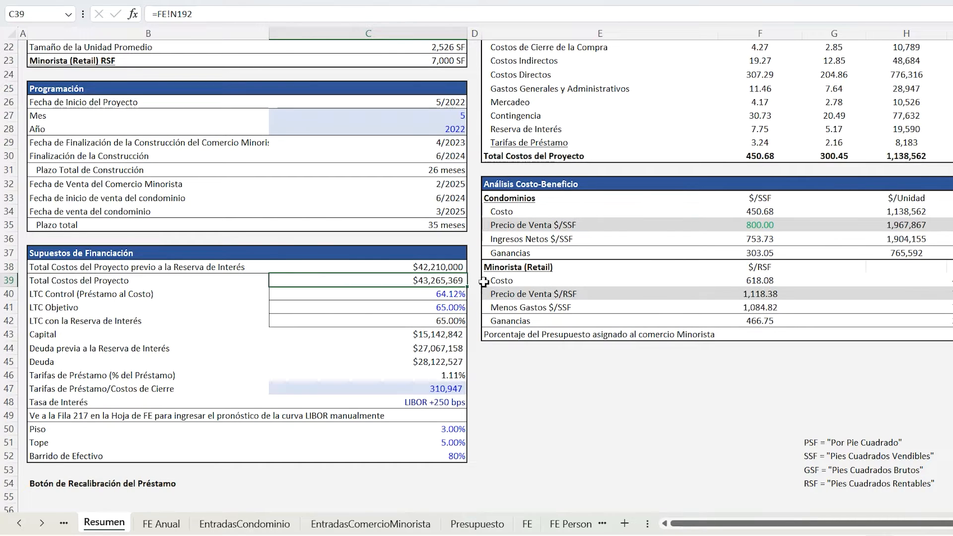
{"action": "left_click", "coordinate": [445, 268]}
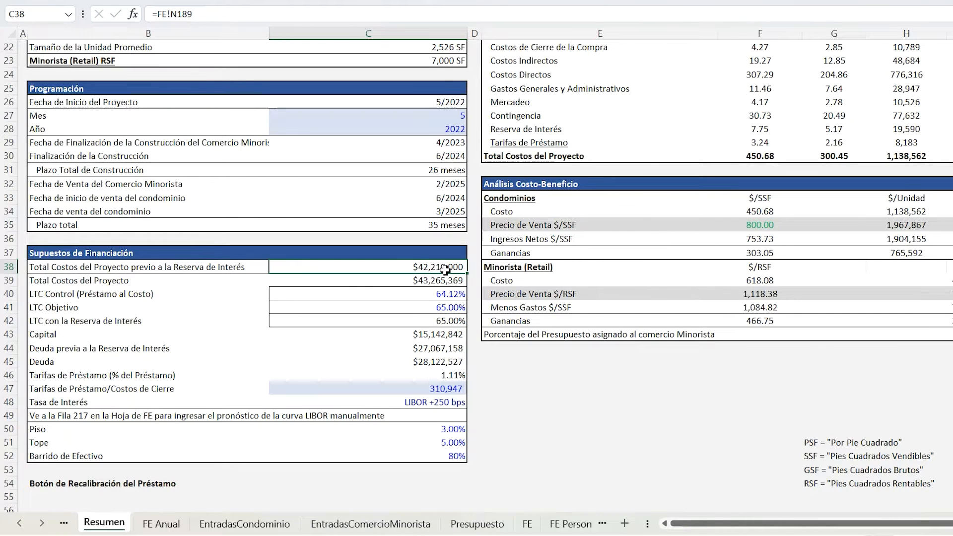
Step: Inspect the LTC Control and LTC con la Reserva de Interés cells, and the Botón de Recalibración del Préstamo area below
{"action": "left_click", "coordinate": [455, 298]}
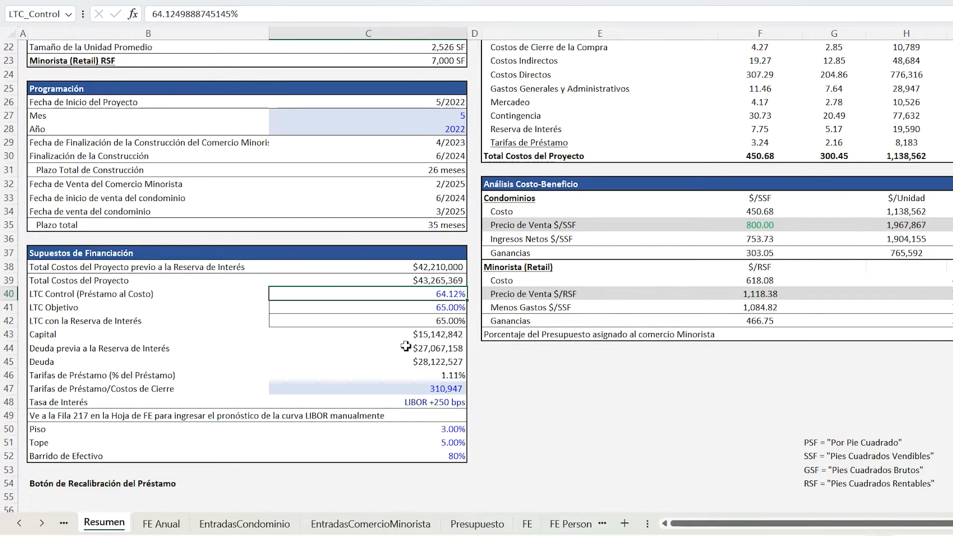
{"action": "left_click", "coordinate": [430, 321]}
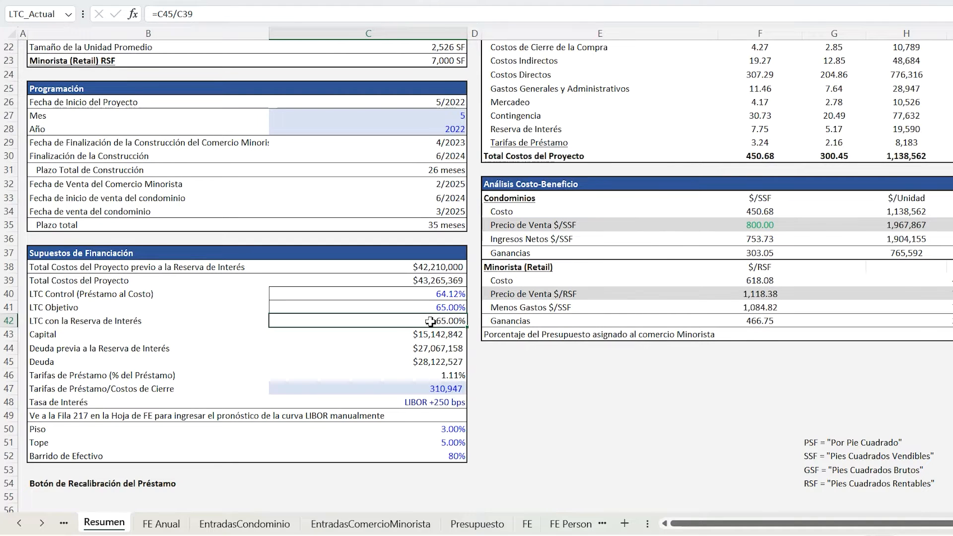
{"action": "left_click", "coordinate": [403, 325]}
{"action": "left_click", "coordinate": [42, 471]}
{"action": "scroll", "coordinate": [85, 479], "scroll_direction": "down", "scroll_amount": 1}
{"action": "scroll", "coordinate": [88, 479], "scroll_direction": "down", "scroll_amount": 1}
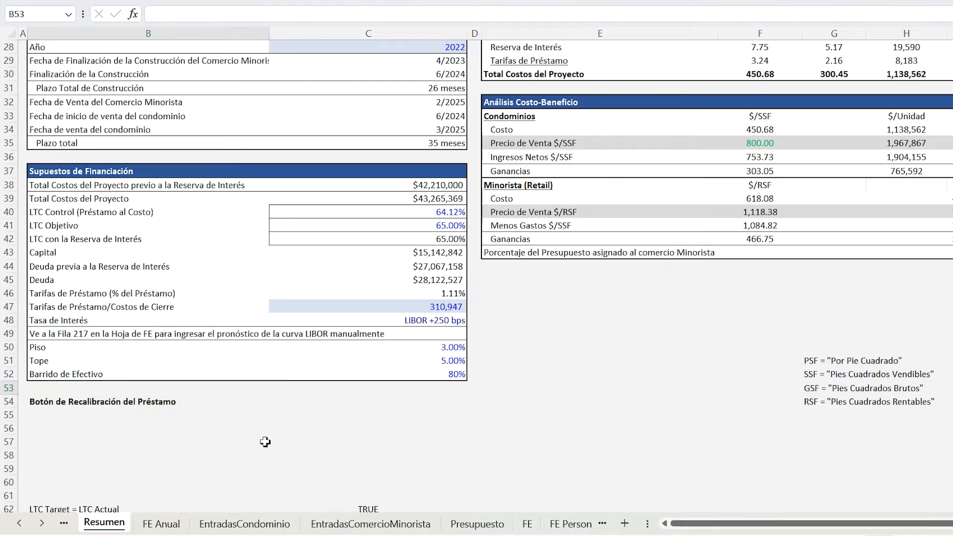
Step: Set the Compra del Terreno cost to 7,000,000 in the budget inputs of the Presupuesto sheet
{"action": "key", "text": "ctrl+Page_Down"}
{"action": "key", "text": "ctrl+Page_Down"}
{"action": "key", "text": "ctrl+Page_Down"}
{"action": "key", "text": "ctrl+Page_Down"}
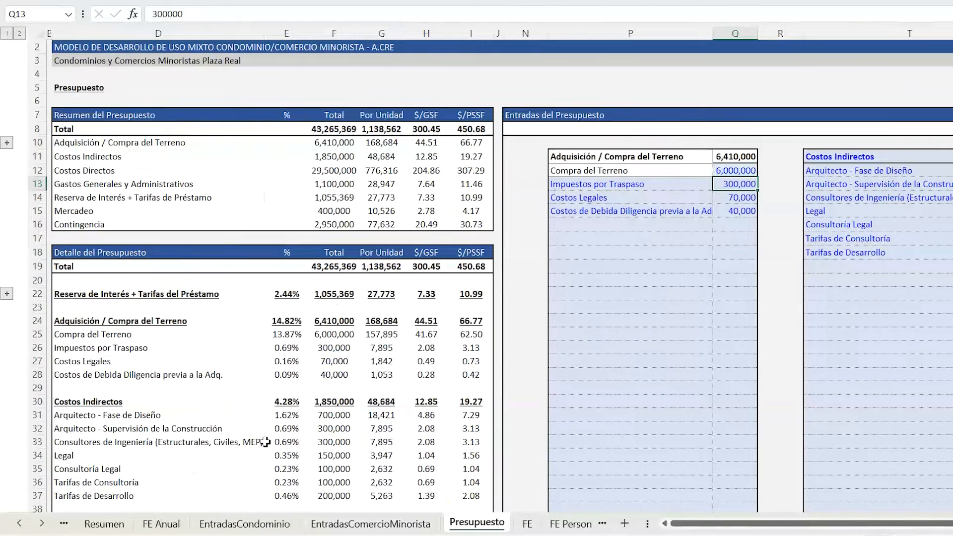
{"action": "left_click", "coordinate": [736, 170]}
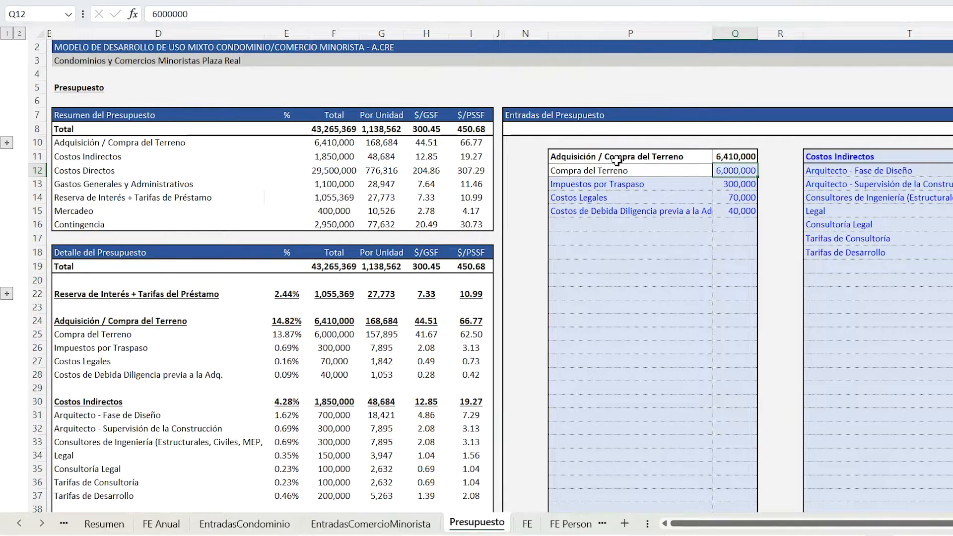
{"action": "left_click", "coordinate": [157, 14]}
{"action": "key", "text": "BackSpace"}
{"action": "type", "text": "7"}
{"action": "key", "text": "Return"}
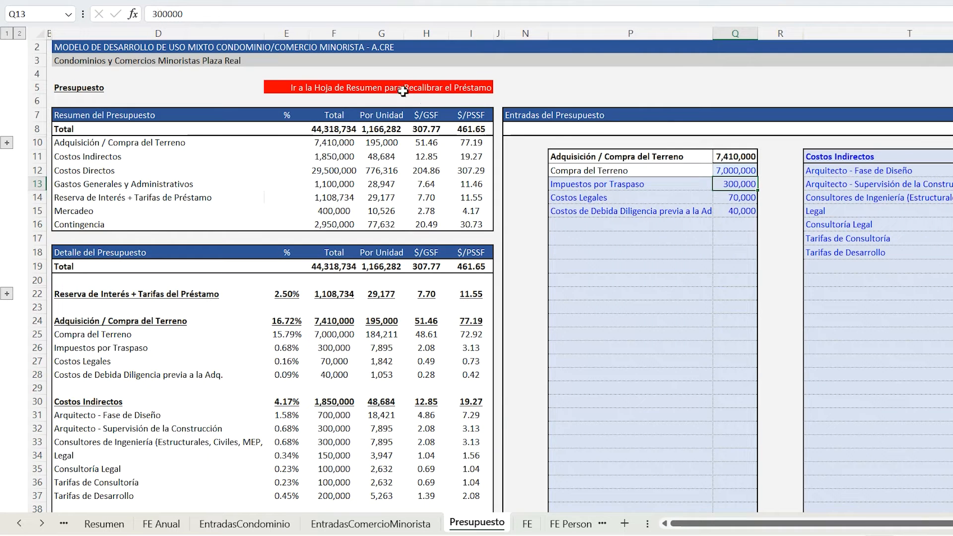
Step: Check the EntradasComercioMinorista, EntradasCondominio and FE Anual sheets for the loan recalibration notice
{"action": "left_click", "coordinate": [402, 526]}
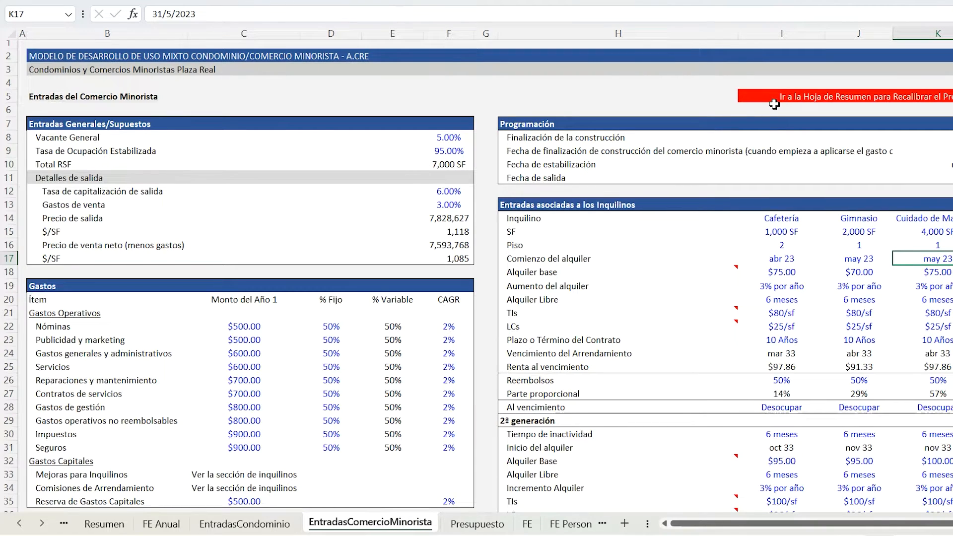
{"action": "left_click", "coordinate": [278, 526]}
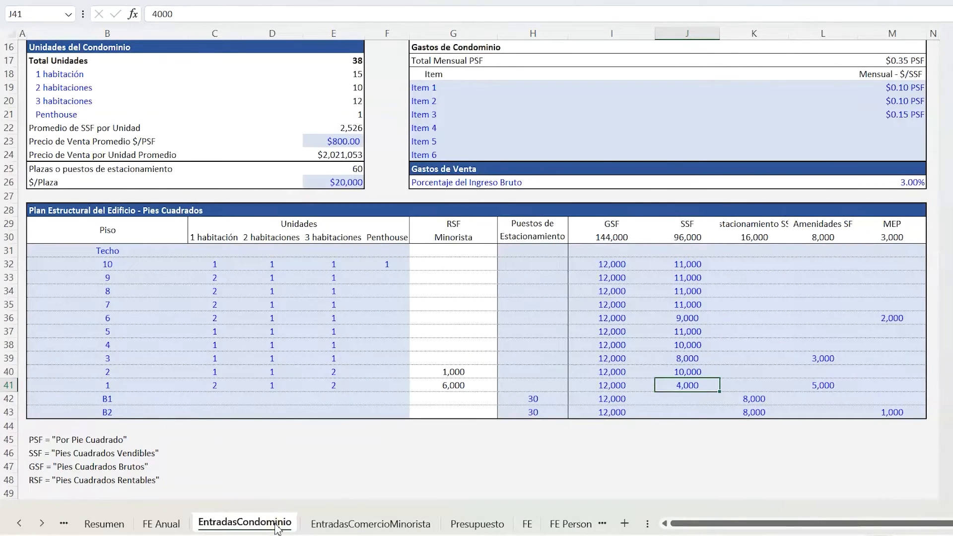
{"action": "scroll", "coordinate": [505, 360], "scroll_direction": "up", "scroll_amount": 5}
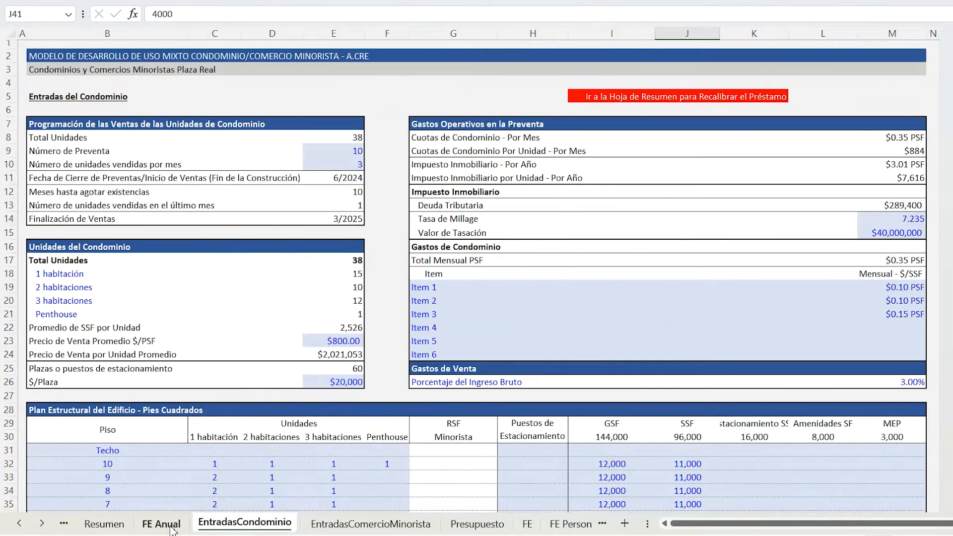
{"action": "left_click", "coordinate": [162, 525]}
Step: Recalibrate the loan-to-cost (LTC) from the Botón de Recalibración del Préstamo section on the Resumen sheet
{"action": "left_click", "coordinate": [105, 524]}
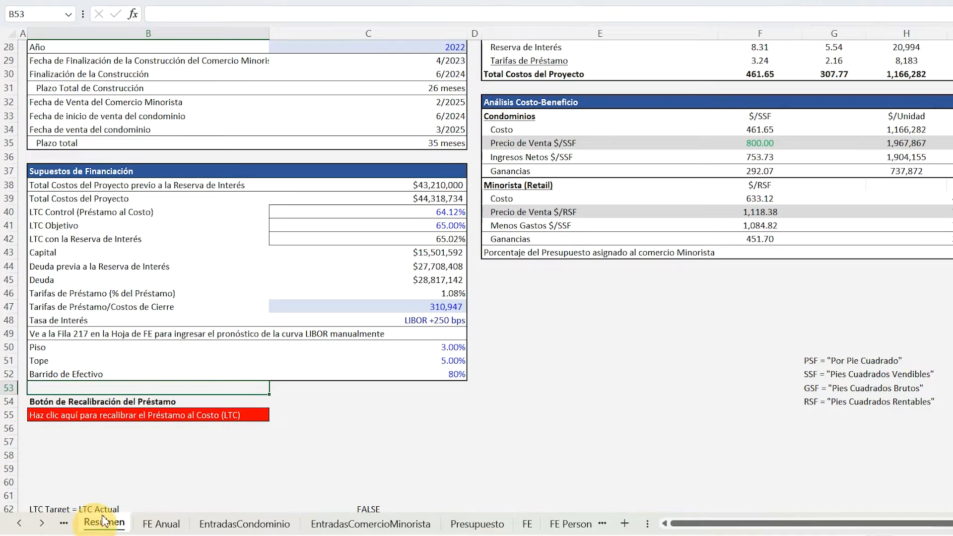
{"action": "scroll", "coordinate": [119, 473], "scroll_direction": "up", "scroll_amount": 2}
{"action": "scroll", "coordinate": [102, 462], "scroll_direction": "down", "scroll_amount": 2}
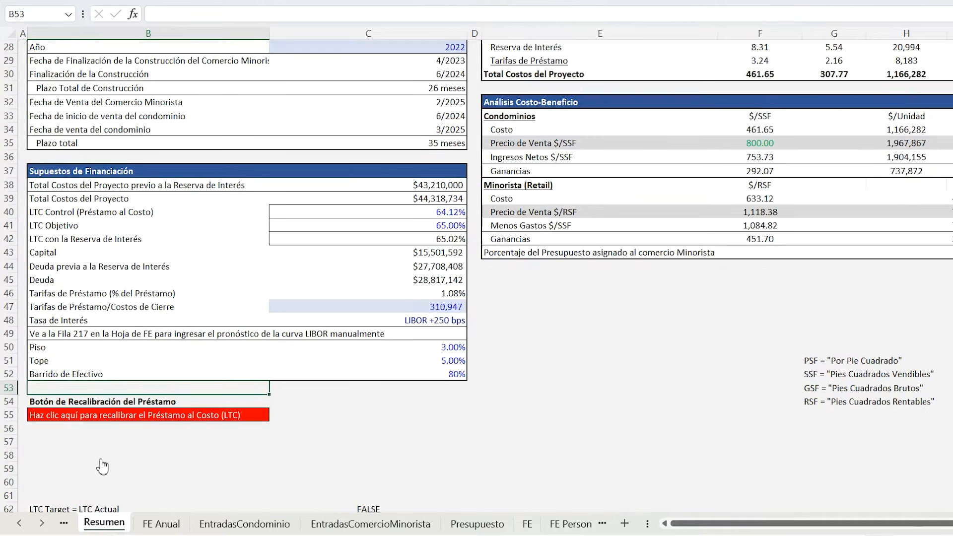
{"action": "scroll", "coordinate": [102, 431], "scroll_direction": "up", "scroll_amount": 1}
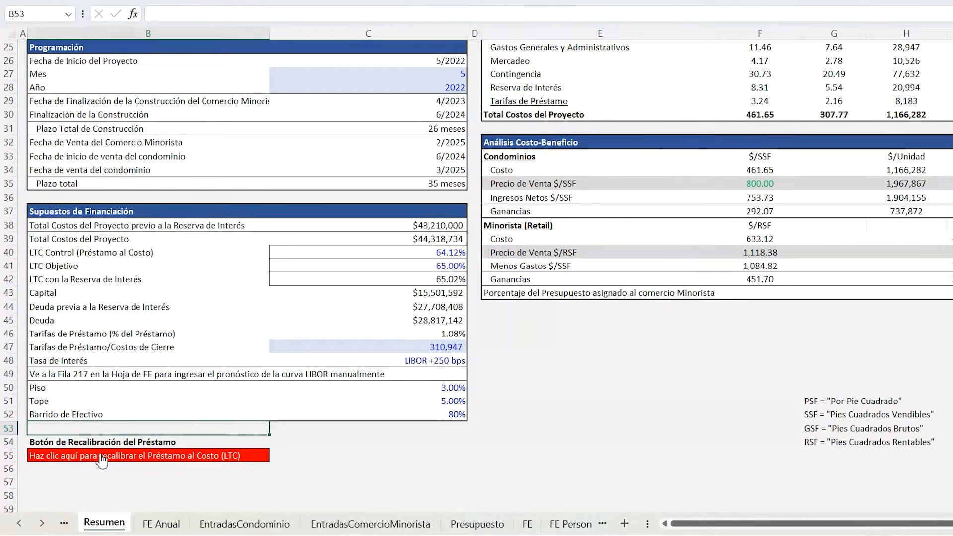
{"action": "left_click", "coordinate": [101, 455]}
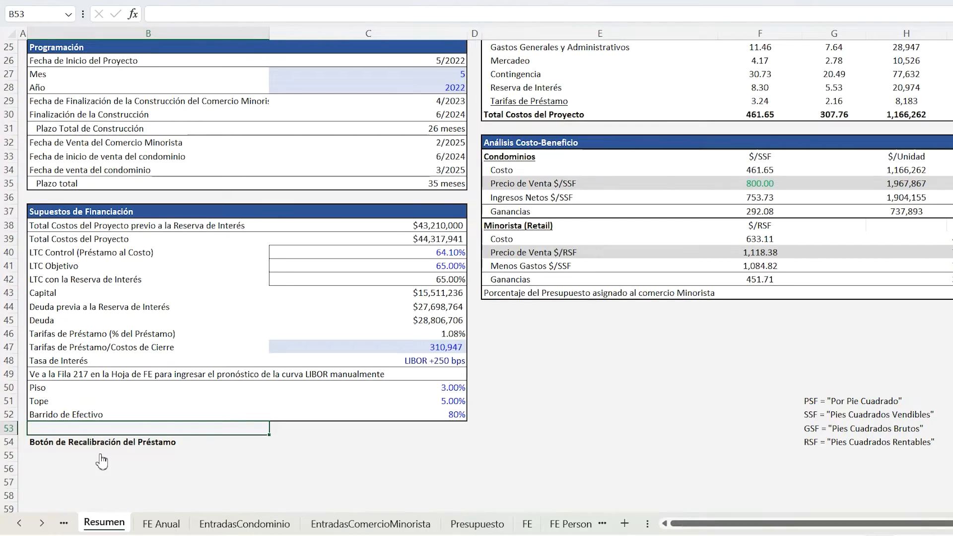
Step: Review the Retornos block on Resumen, including the project-level and partnership returns, and the Fuentes y Usos de Capital heading
{"action": "scroll", "coordinate": [511, 159], "scroll_direction": "up", "scroll_amount": 8}
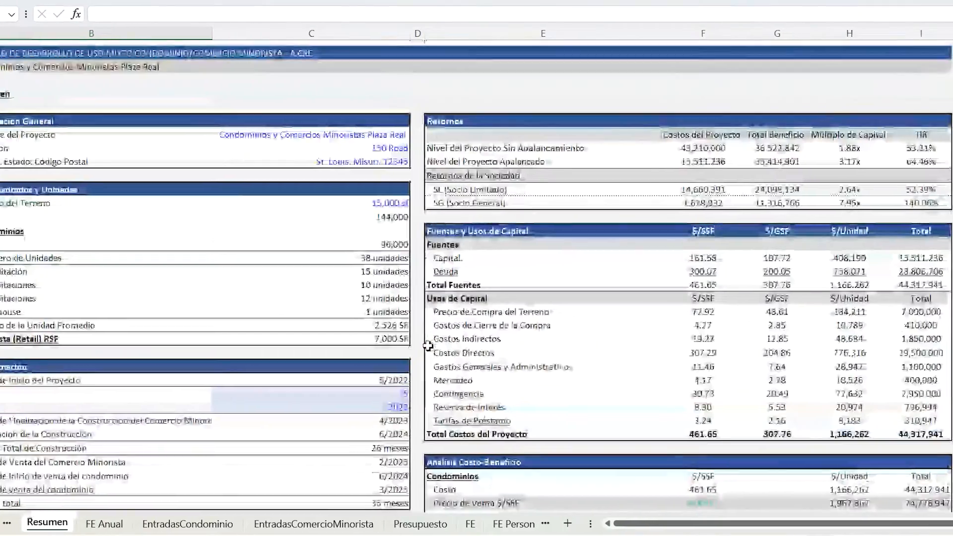
{"action": "left_click", "coordinate": [428, 123]}
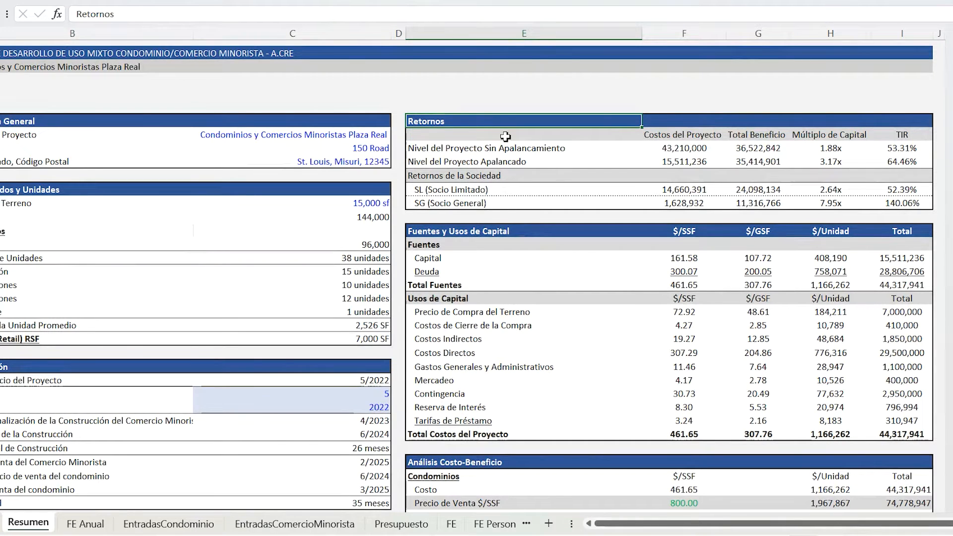
{"action": "left_click_drag", "start_coordinate": [432, 150], "coordinate": [433, 204]}
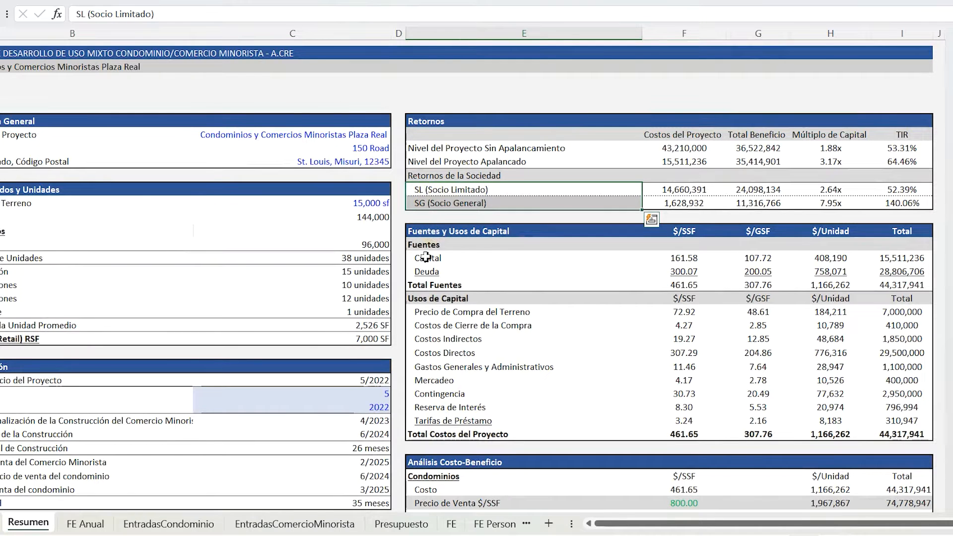
{"action": "left_click", "coordinate": [432, 231]}
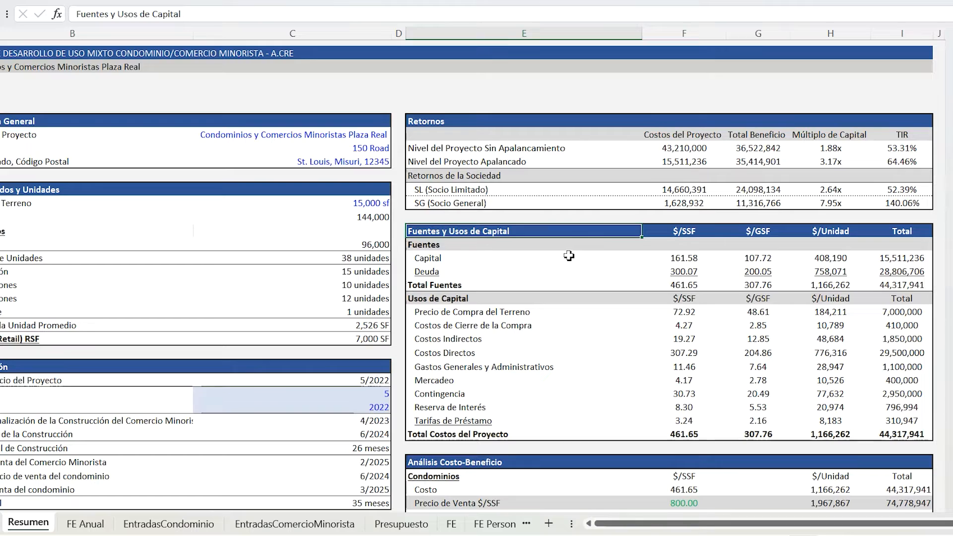
Step: Check the total sources and the total project costs in the Fuentes y Usos de Capital block on Resumen
{"action": "left_click", "coordinate": [889, 286]}
{"action": "scroll", "coordinate": [773, 289], "scroll_direction": "down", "scroll_amount": 7}
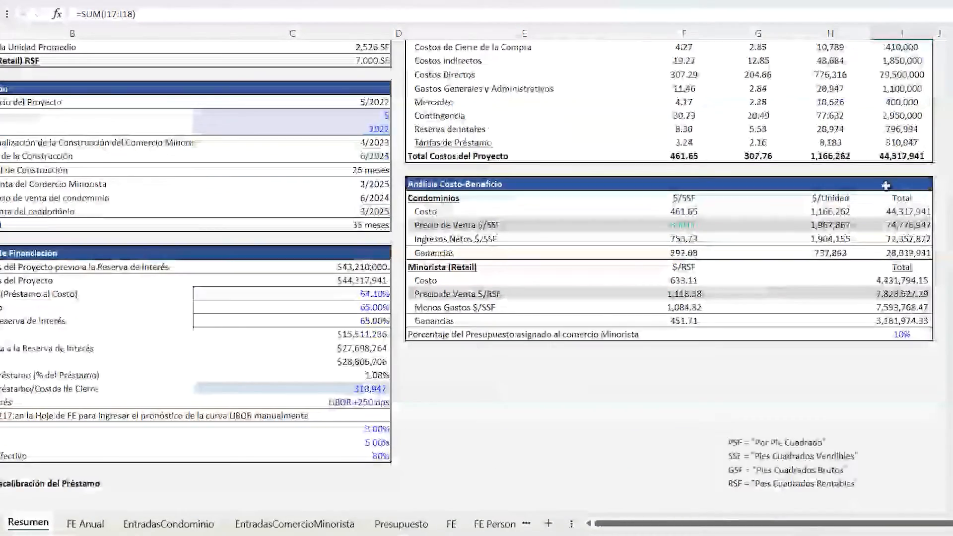
{"action": "left_click", "coordinate": [904, 157]}
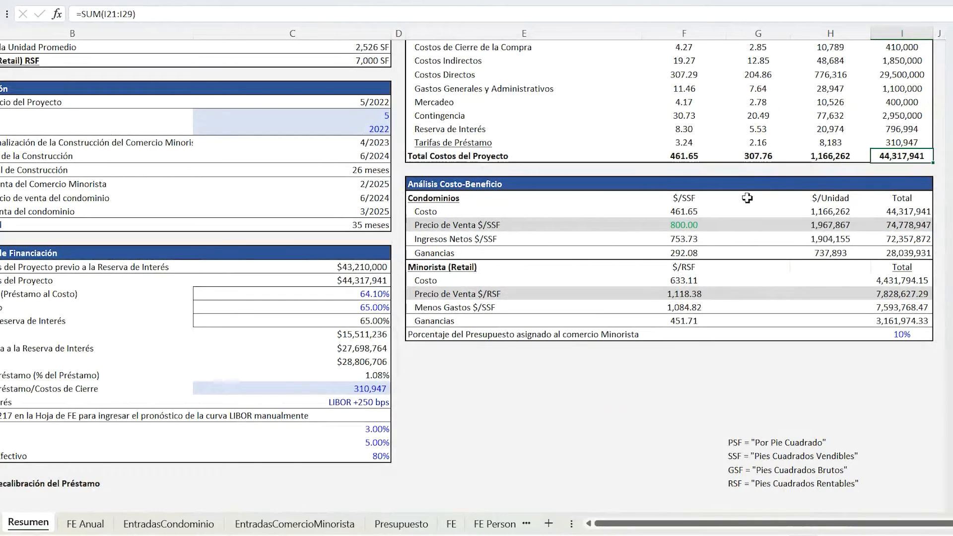
Step: Review the Análisis Costo-Beneficio block, covering the Condominios per-SSF and per-unit columns and the Minorista (Retail) per-RSF column
{"action": "left_click", "coordinate": [433, 186]}
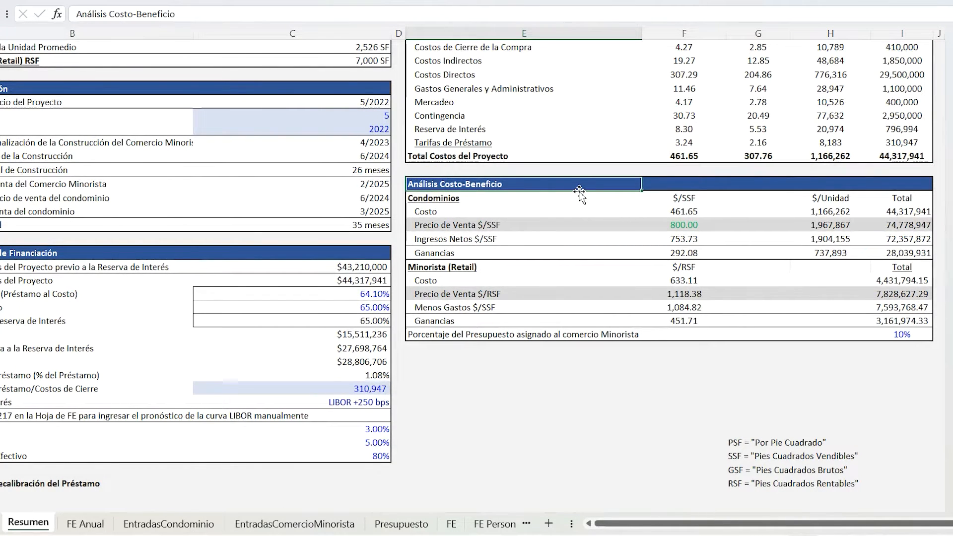
{"action": "left_click", "coordinate": [448, 202]}
{"action": "left_click", "coordinate": [481, 263]}
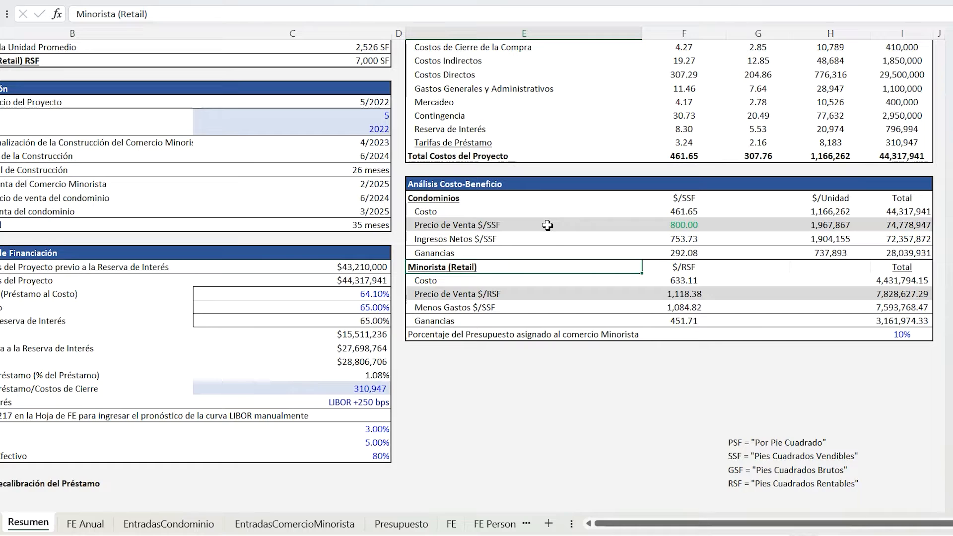
{"action": "left_click", "coordinate": [679, 199]}
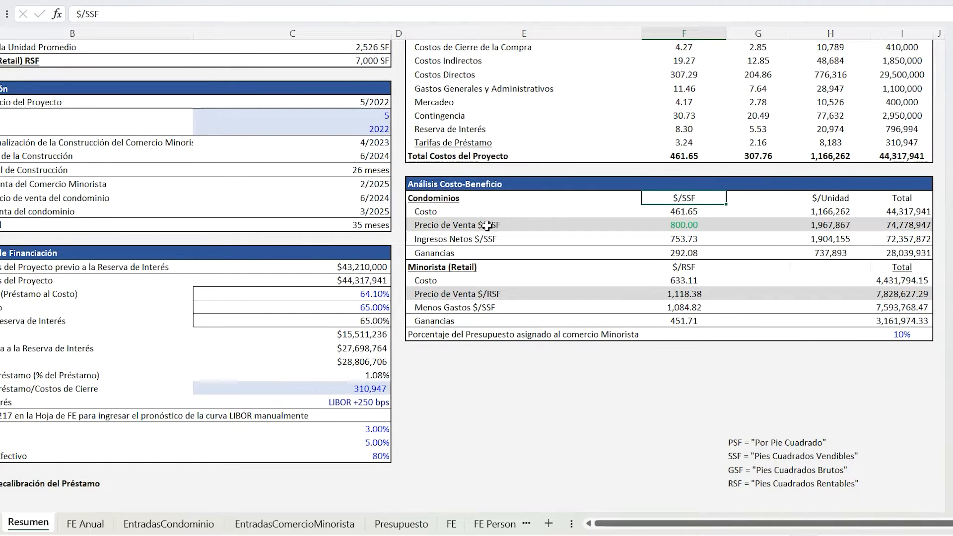
{"action": "left_click", "coordinate": [830, 199]}
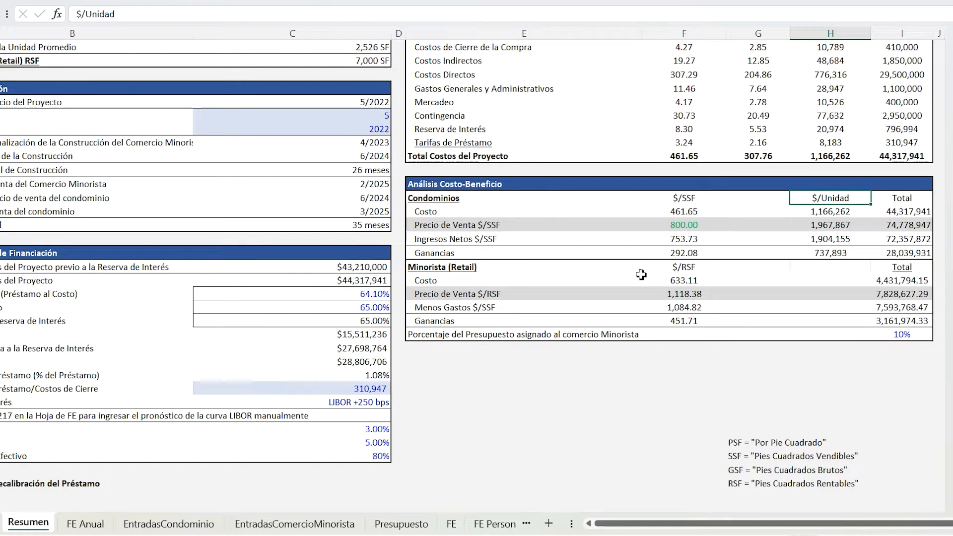
{"action": "left_click", "coordinate": [683, 268]}
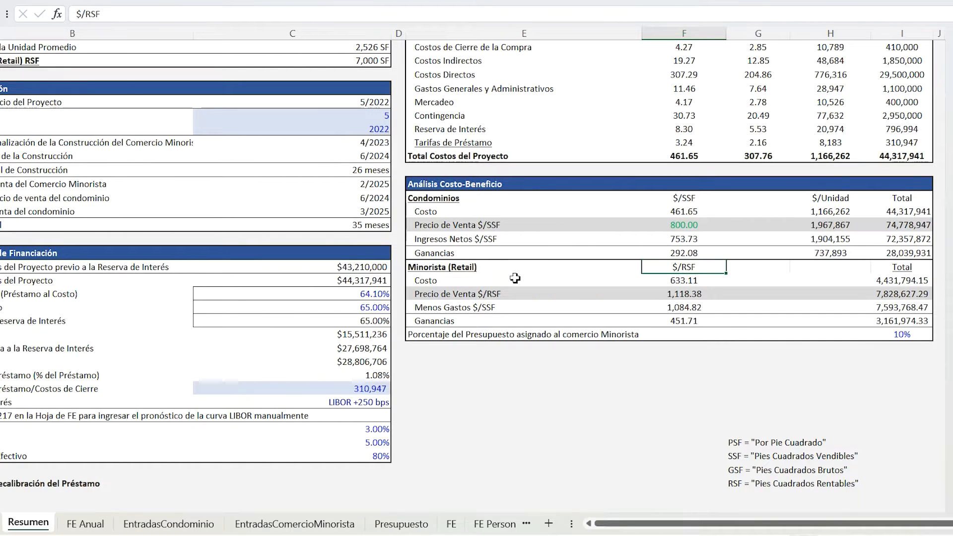
Step: Trace how the retail cost derives from the total project costs and the budget percentage assigned to Comercio Minorista
{"action": "left_click", "coordinate": [896, 335]}
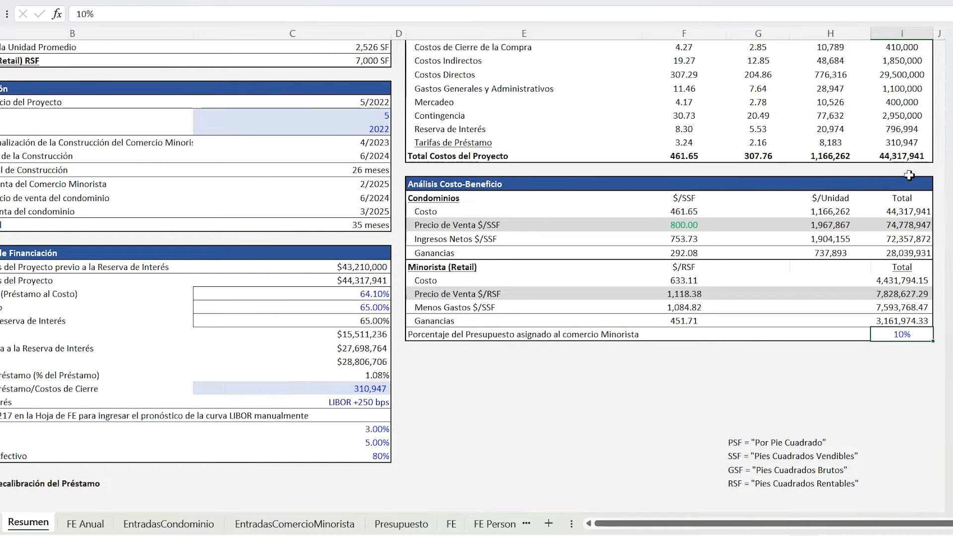
{"action": "left_click", "coordinate": [909, 156]}
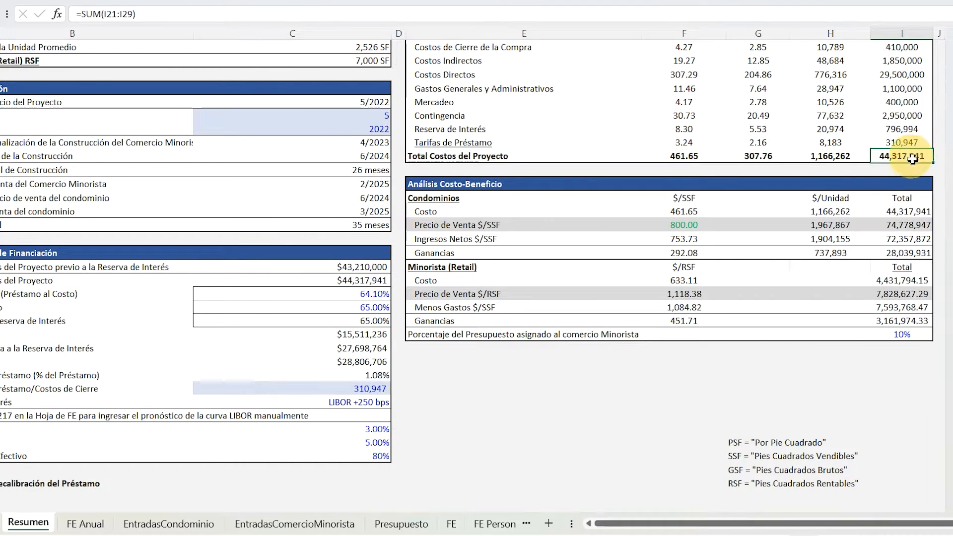
{"action": "left_click", "coordinate": [907, 279]}
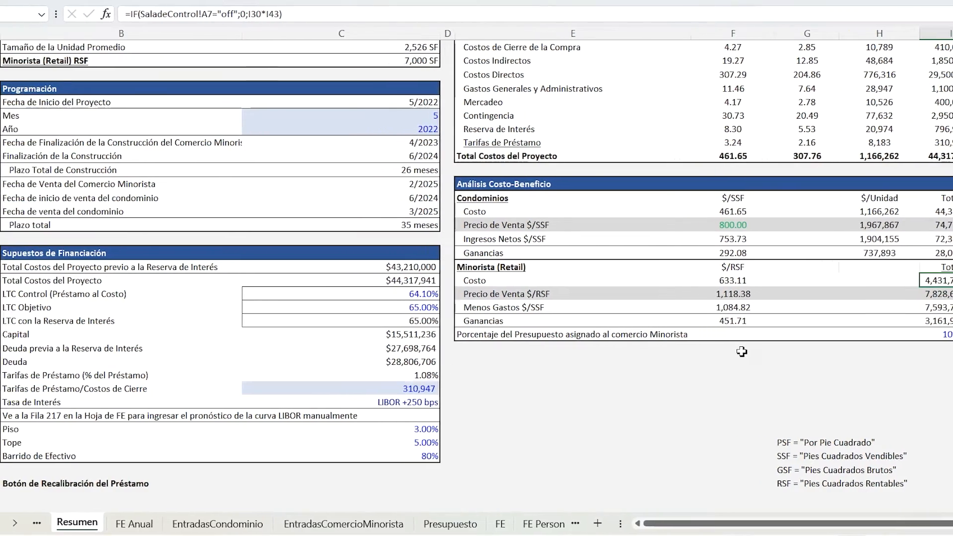
Step: Compare the annual cash flow on the FE Anual sheet with the monthly cash flow on the FE sheet
{"action": "left_click", "coordinate": [160, 524]}
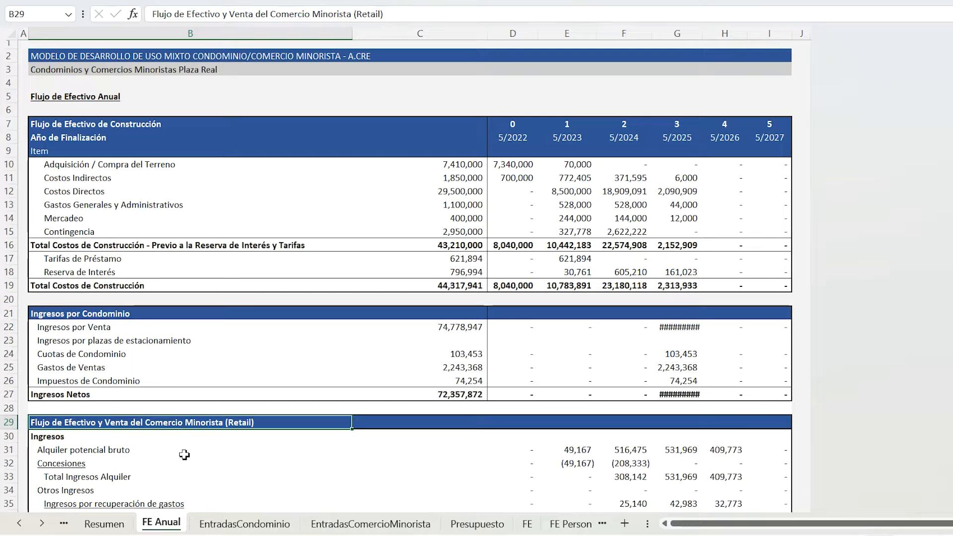
{"action": "left_click", "coordinate": [527, 524]}
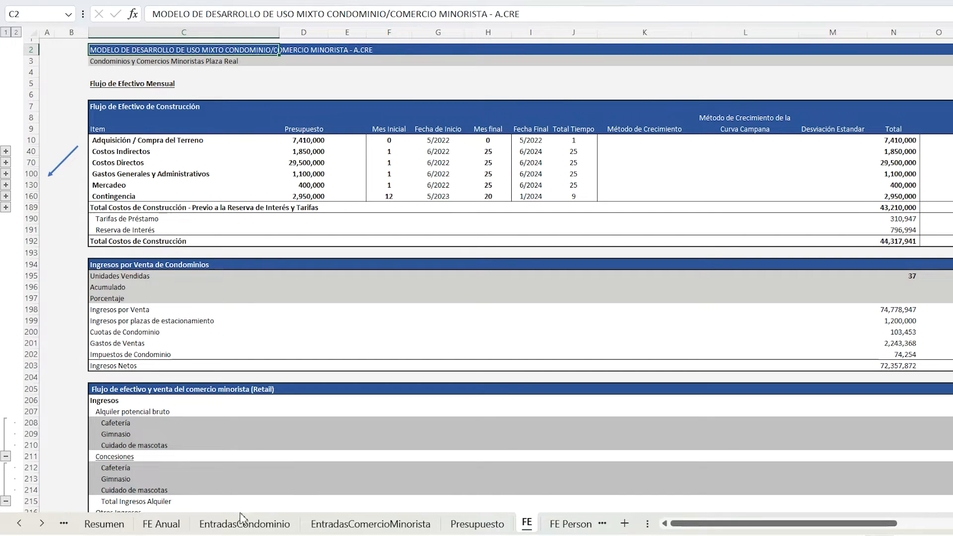
{"action": "left_click", "coordinate": [173, 528]}
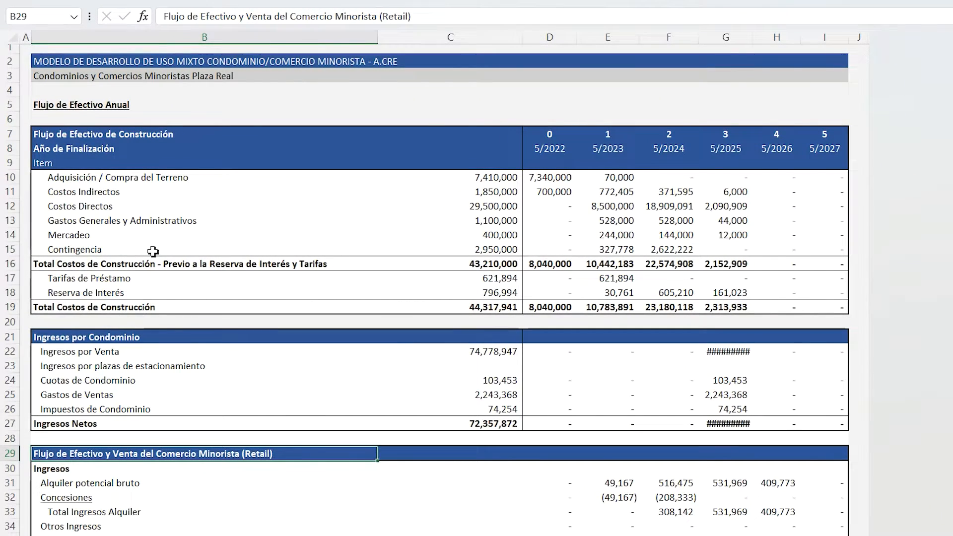
Step: Examine the Flujo de Efectivo de Construcción on FE Anual, including years 0 to 5 and construction costs before and after interest reserve and fees
{"action": "left_click_drag", "start_coordinate": [549, 134], "coordinate": [824, 133]}
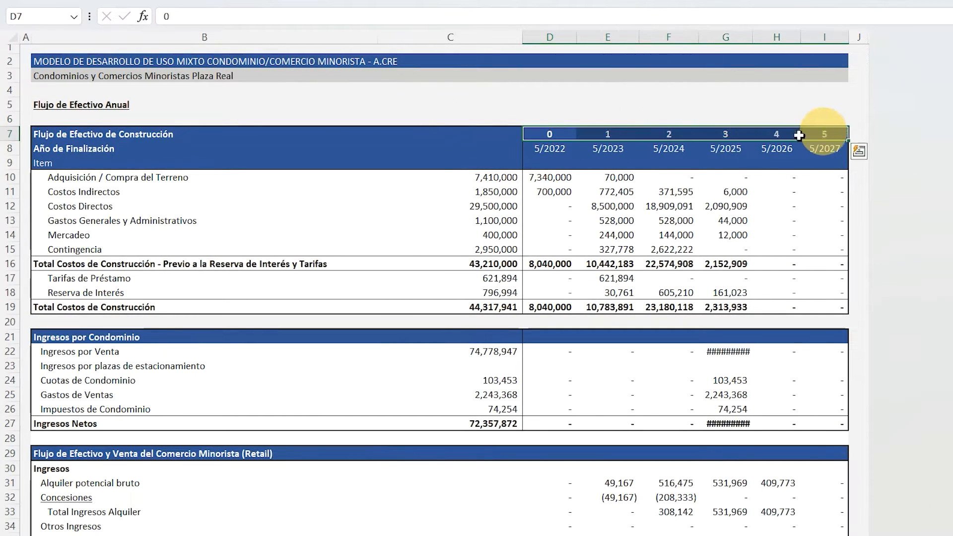
{"action": "left_click", "coordinate": [92, 266]}
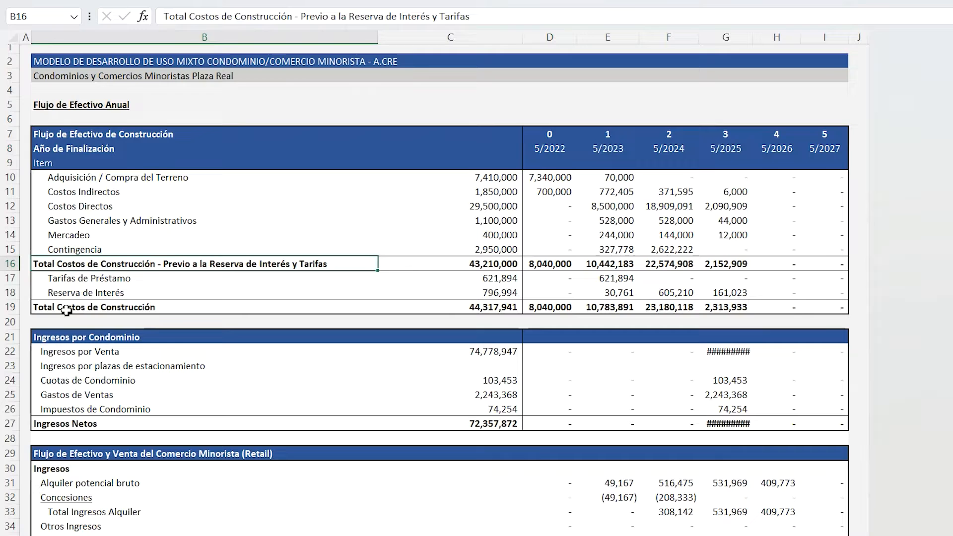
{"action": "left_click", "coordinate": [166, 304]}
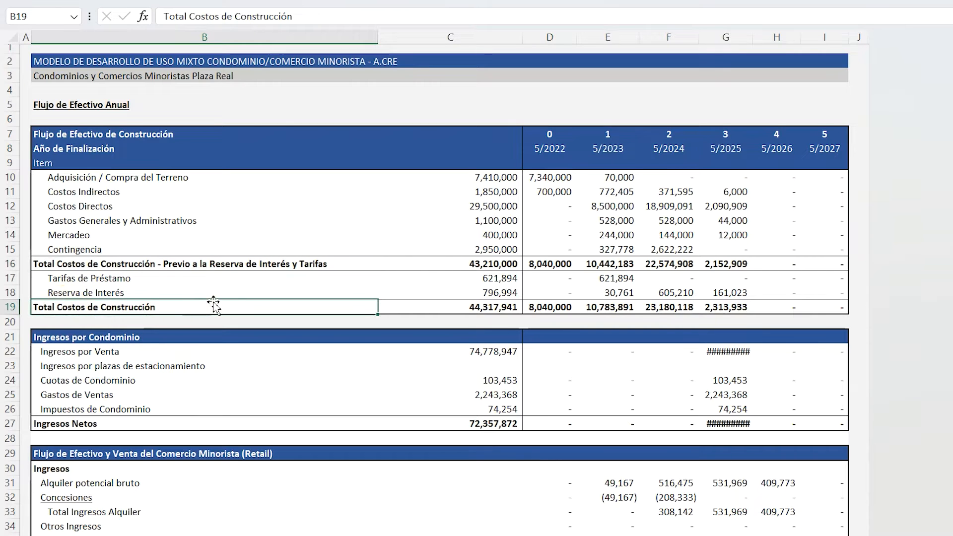
Step: Review the Ingresos por Condominio section and the retail cash flow on FE Anual, from income and operating expenses through capital expenses and sale
{"action": "scroll", "coordinate": [212, 304], "scroll_direction": "down", "scroll_amount": 5}
{"action": "left_click", "coordinate": [78, 127]}
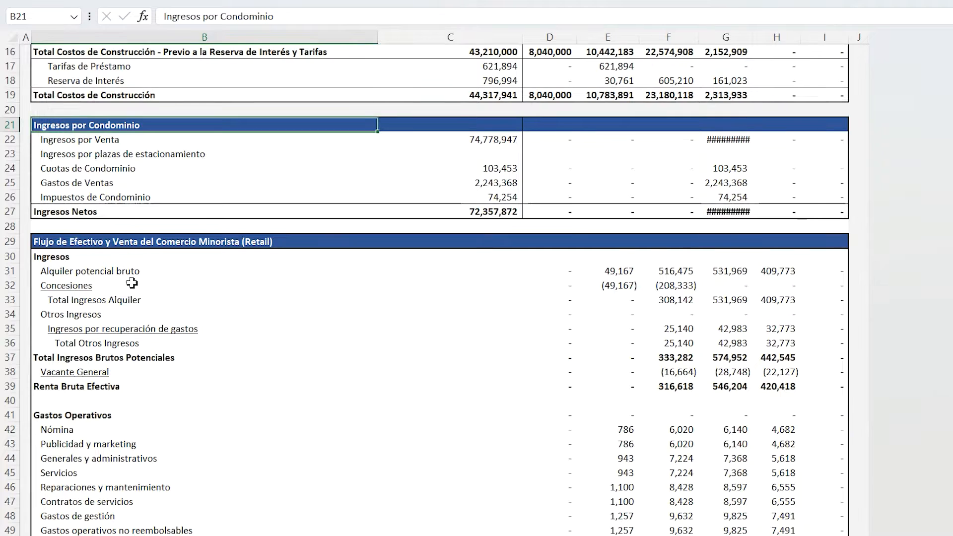
{"action": "scroll", "coordinate": [121, 207], "scroll_direction": "down", "scroll_amount": 3}
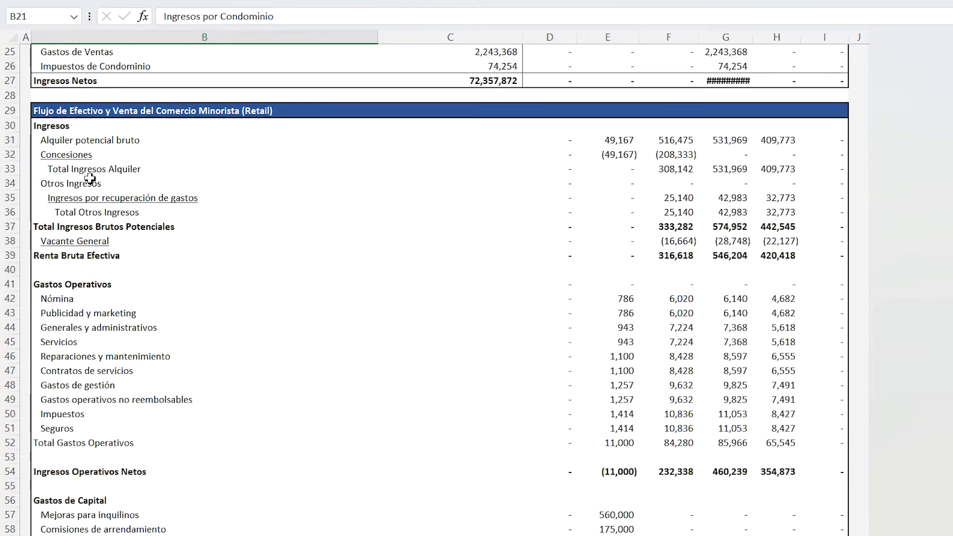
{"action": "left_click", "coordinate": [87, 112]}
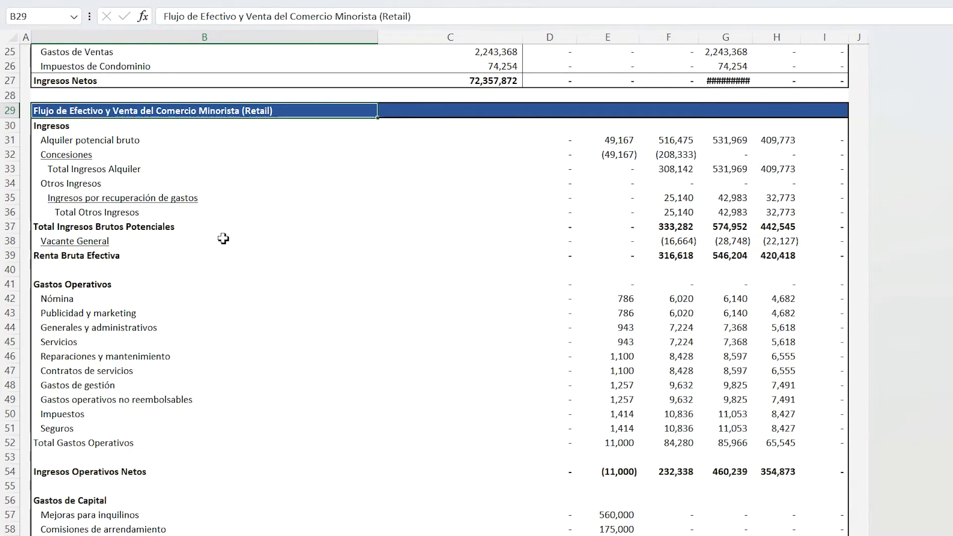
{"action": "left_click_drag", "start_coordinate": [50, 129], "coordinate": [154, 501]}
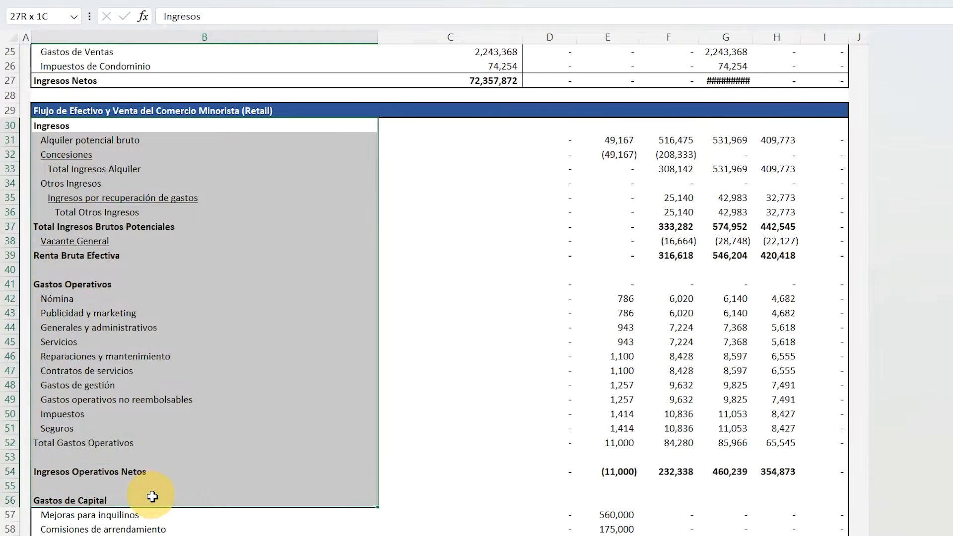
{"action": "scroll", "coordinate": [223, 417], "scroll_direction": "down", "scroll_amount": 4}
{"action": "left_click", "coordinate": [245, 386]}
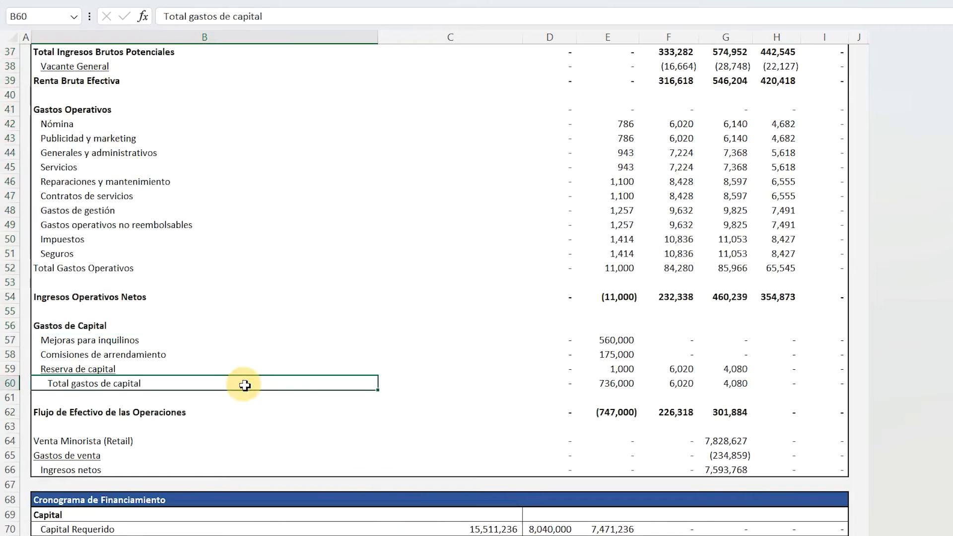
{"action": "scroll", "coordinate": [247, 385], "scroll_direction": "down", "scroll_amount": 2}
{"action": "scroll", "coordinate": [259, 354], "scroll_direction": "down", "scroll_amount": 2}
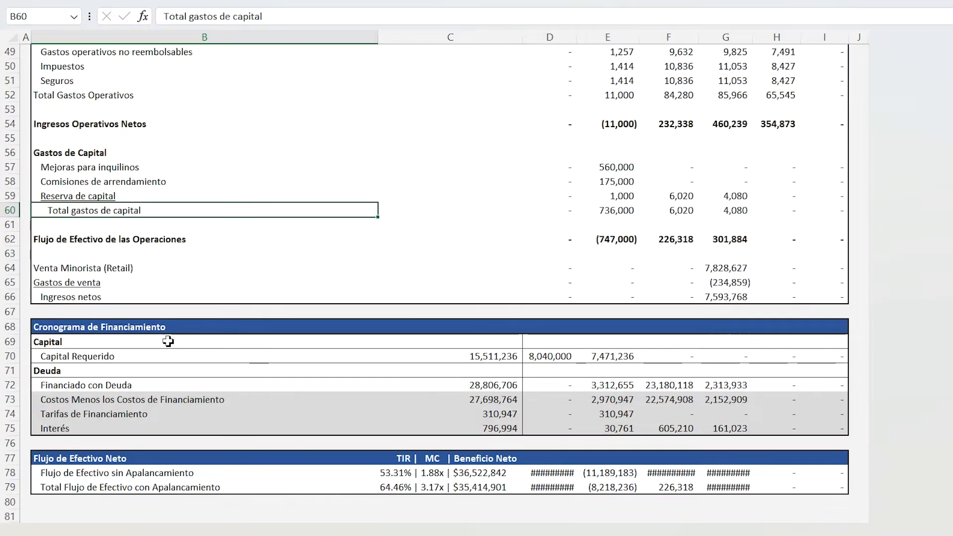
Step: Examine the Capital and Deuda sections of the Cronograma de Financiamiento on FE Anual
{"action": "left_click", "coordinate": [90, 328]}
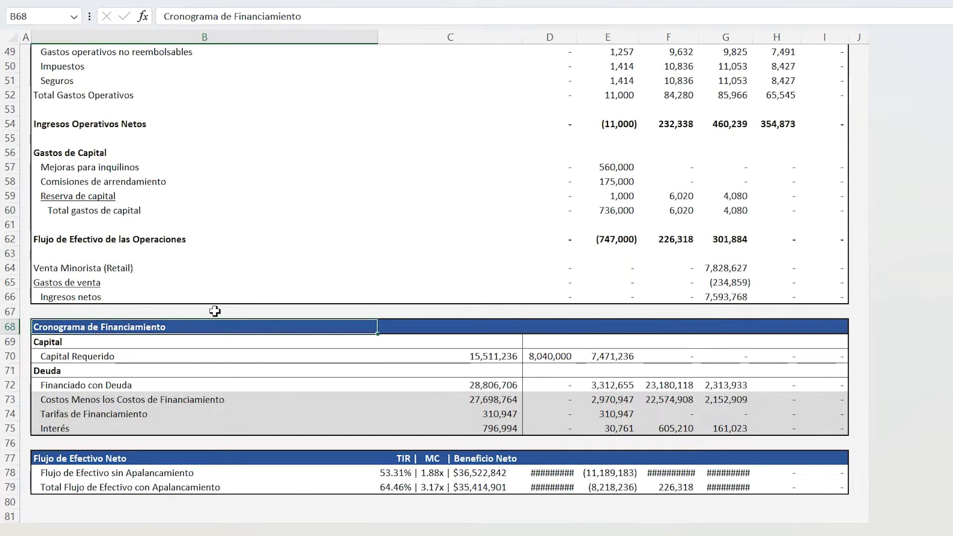
{"action": "left_click", "coordinate": [65, 342]}
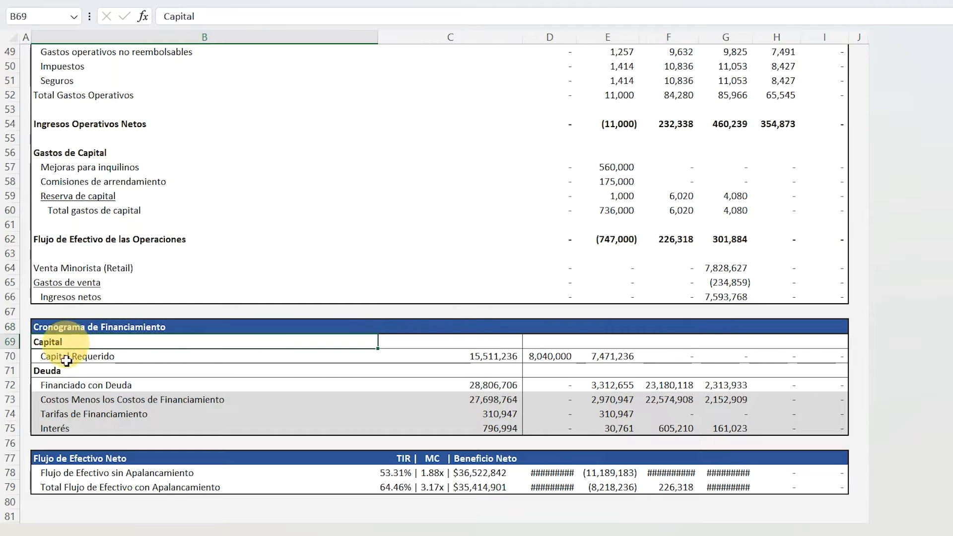
{"action": "left_click", "coordinate": [65, 372]}
{"action": "scroll", "coordinate": [74, 374], "scroll_direction": "down", "scroll_amount": 2}
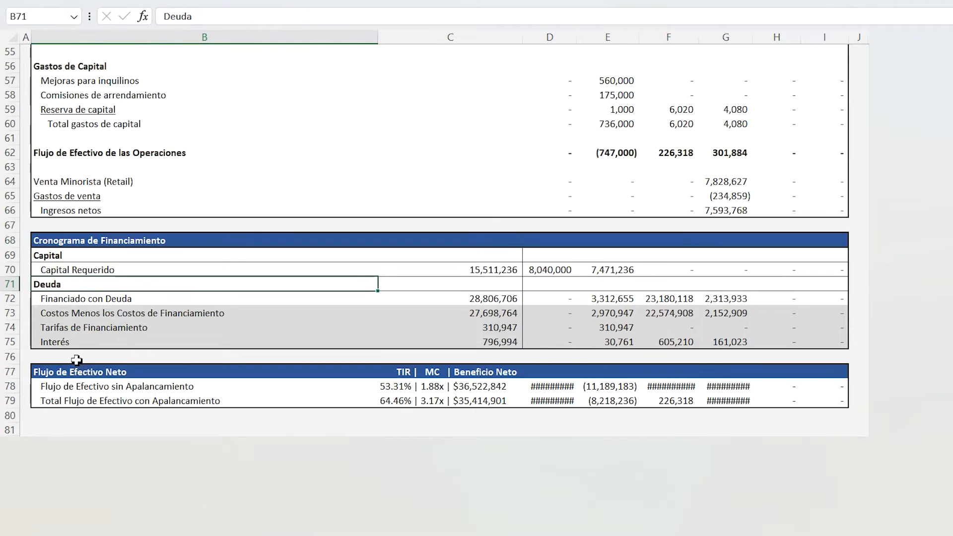
Step: Review the unleveraged and leveraged cash flows under Flujo de Efectivo Neto, making all their annual amounts readable
{"action": "left_click", "coordinate": [81, 373]}
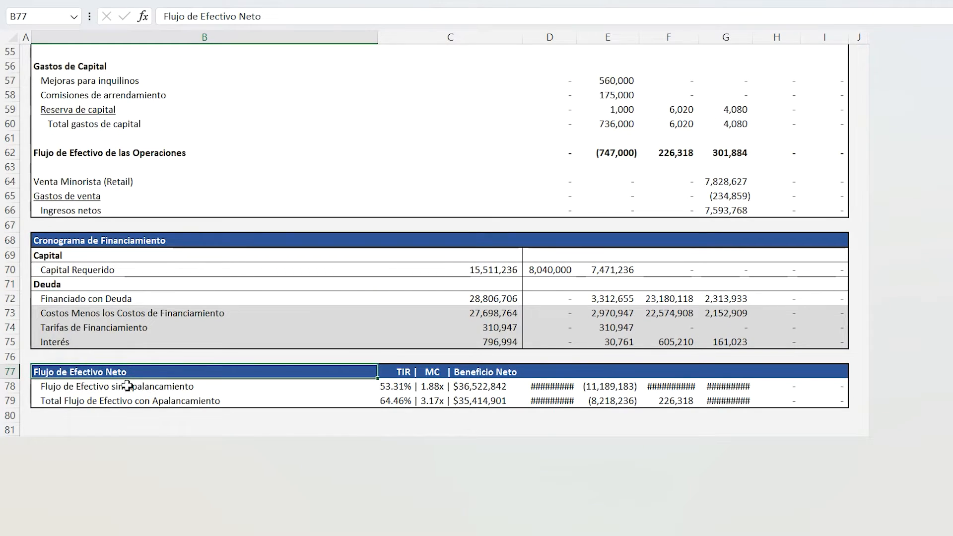
{"action": "left_click", "coordinate": [127, 392]}
{"action": "left_click", "coordinate": [128, 400]}
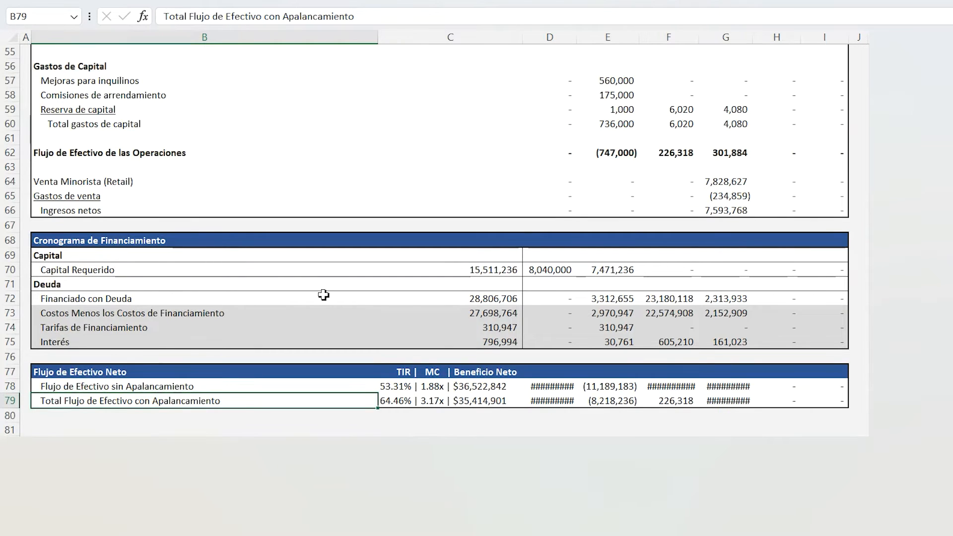
{"action": "scroll", "coordinate": [323, 295], "scroll_direction": "down", "scroll_amount": 2, "text": "ctrl"}
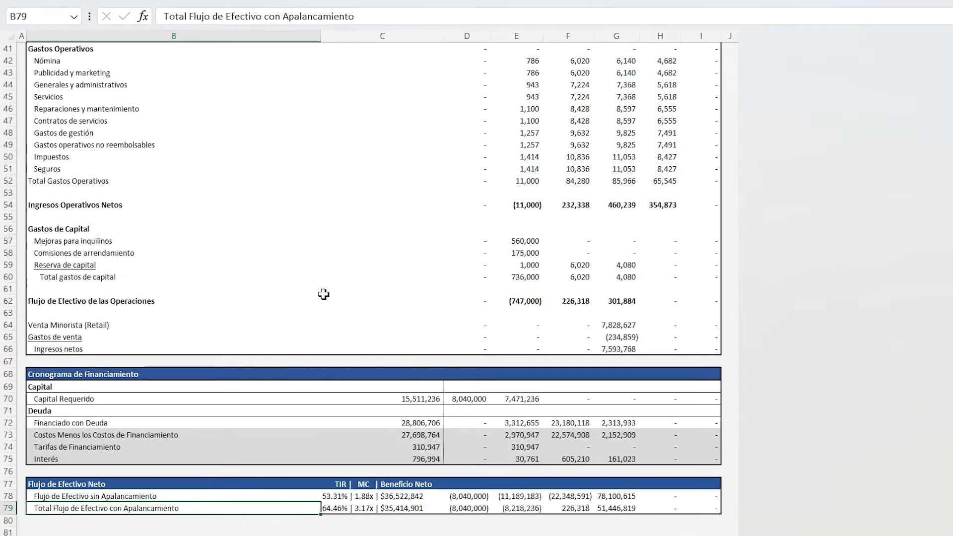
{"action": "scroll", "coordinate": [324, 295], "scroll_direction": "up", "scroll_amount": 13}
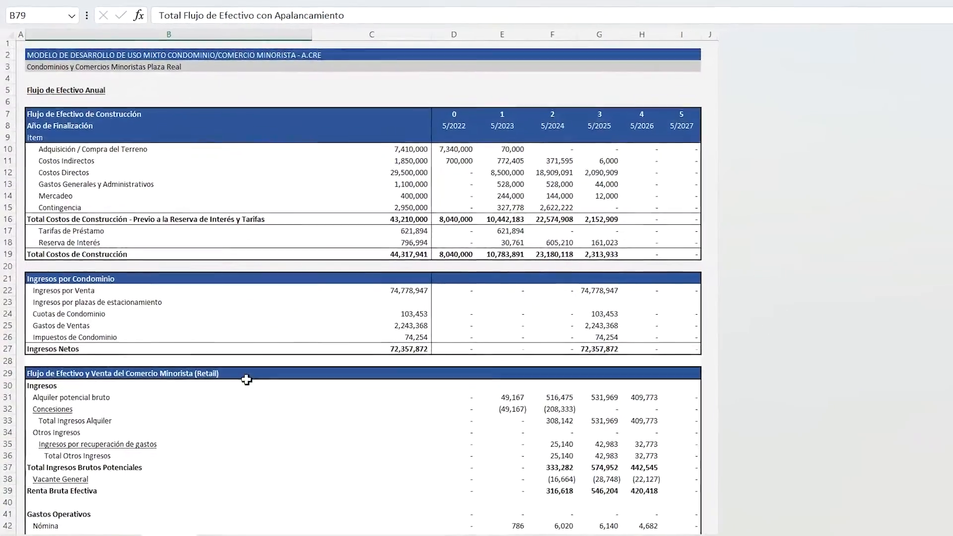
Step: Examine the condominium sales schedule on the EntradasCondominio sheet, covering total units, presale count and units sold per month
{"action": "left_click", "coordinate": [243, 522]}
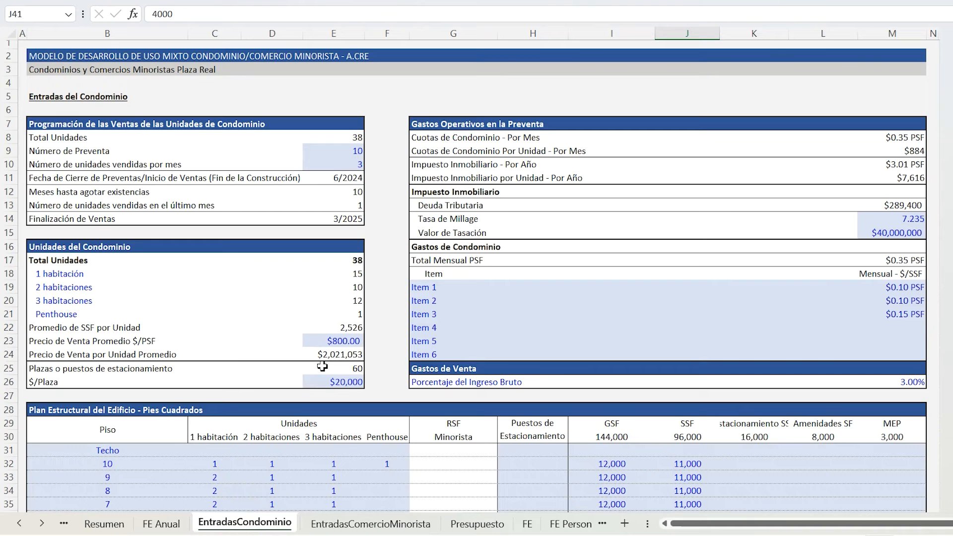
{"action": "left_click", "coordinate": [68, 128]}
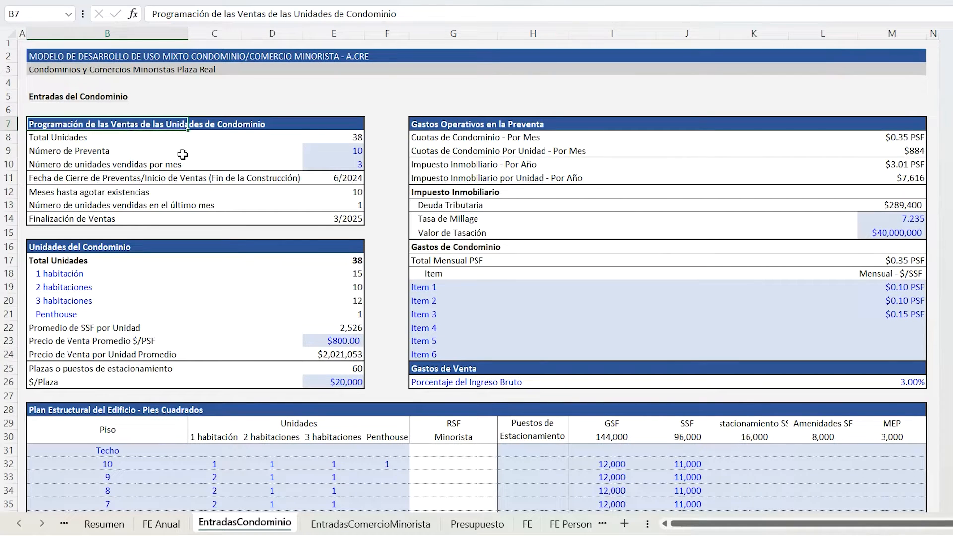
{"action": "left_click", "coordinate": [355, 141]}
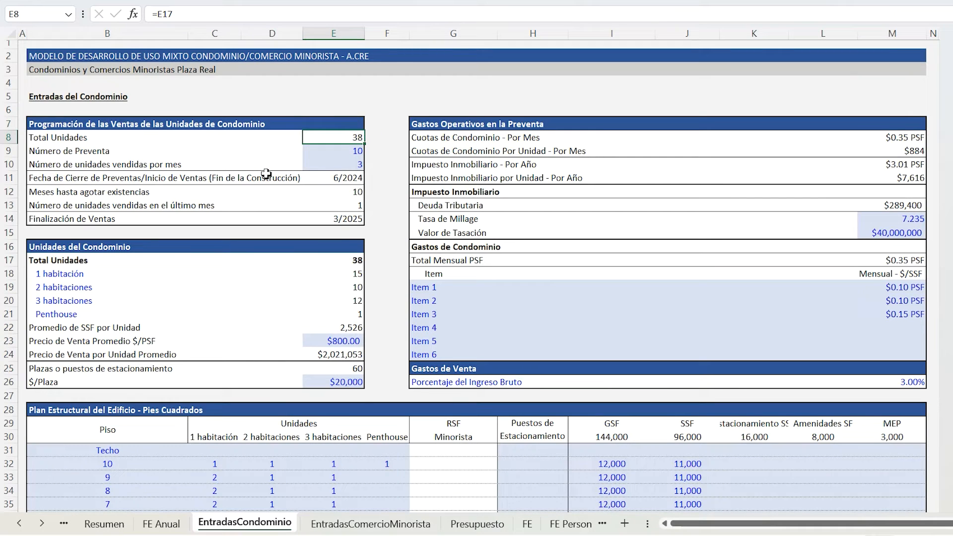
{"action": "left_click", "coordinate": [342, 154]}
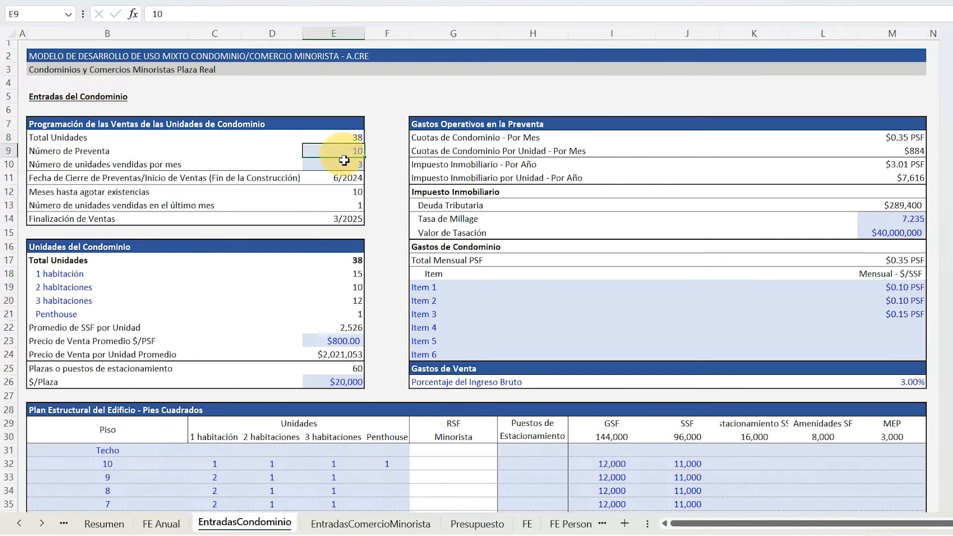
{"action": "left_click_drag", "start_coordinate": [344, 159], "coordinate": [345, 161]}
{"action": "left_click", "coordinate": [341, 151]}
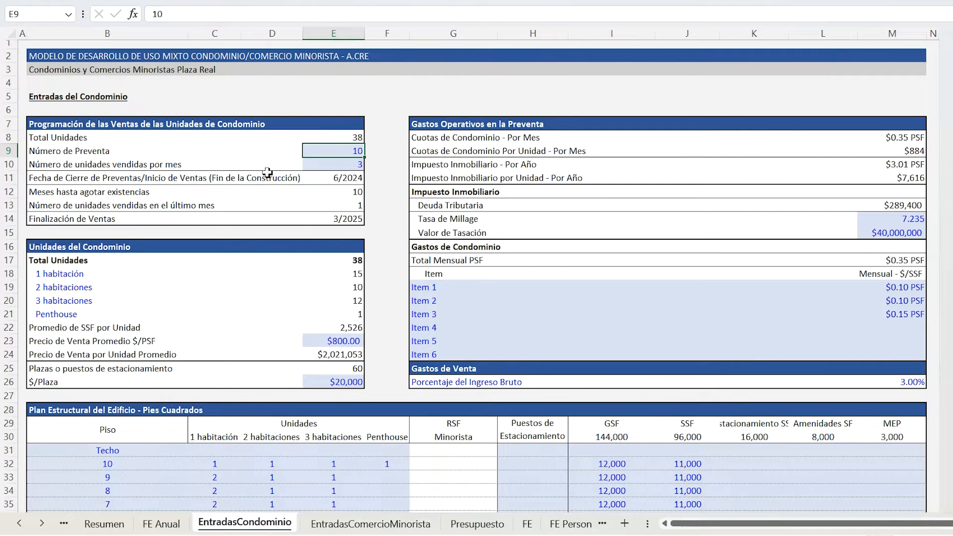
{"action": "left_click", "coordinate": [340, 166]}
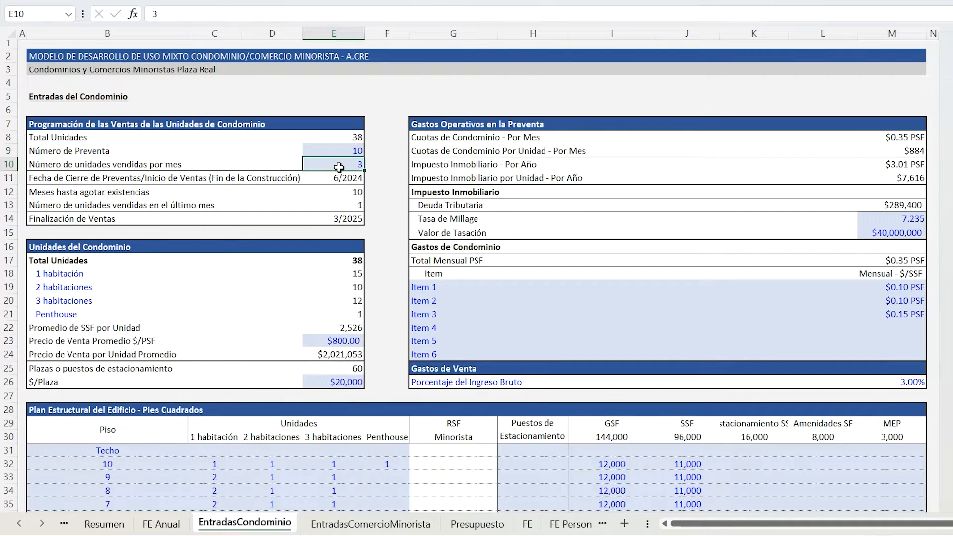
Step: Inspect the formulas for months until sell-out and units sold in the last month in the condominium sales schedule
{"action": "left_click", "coordinate": [345, 193]}
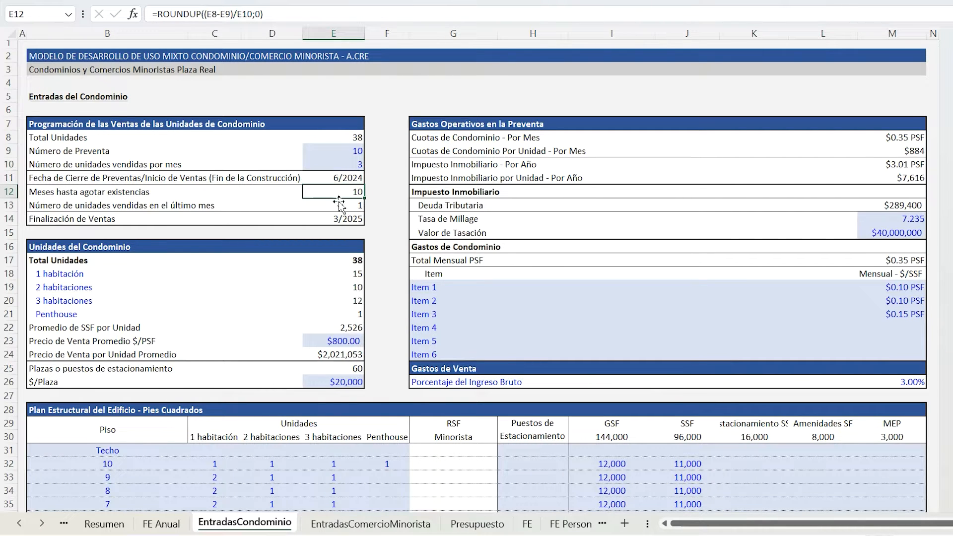
{"action": "left_click", "coordinate": [348, 206]}
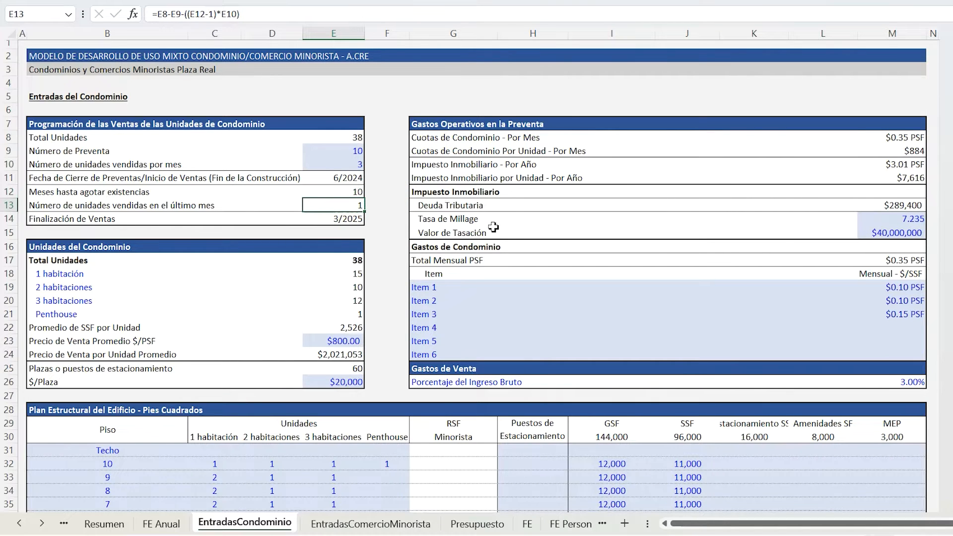
{"action": "scroll", "coordinate": [326, 105], "scroll_direction": "down", "scroll_amount": 1}
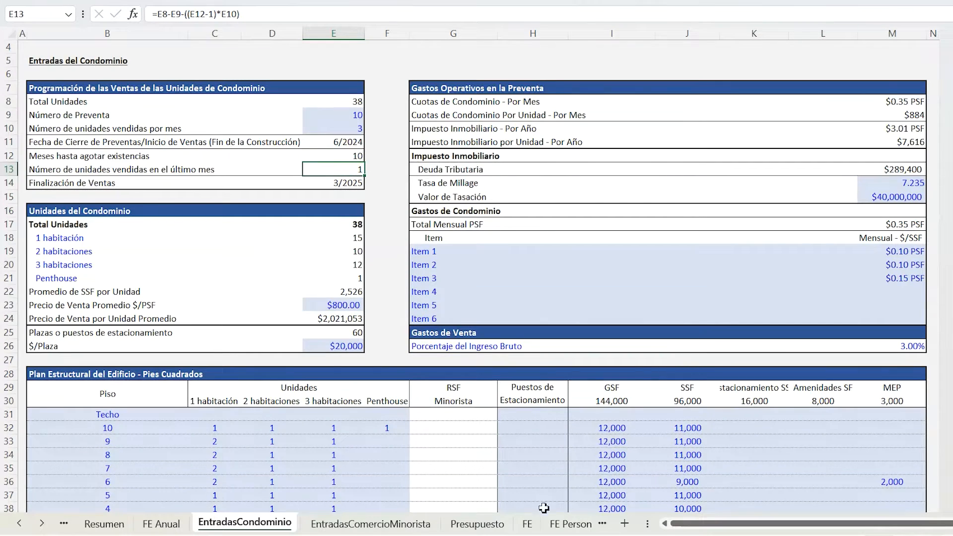
Step: Examine the total of Unidades Vendidas under Ingresos por Venta de Condominios on the FE sheet
{"action": "left_click", "coordinate": [527, 528]}
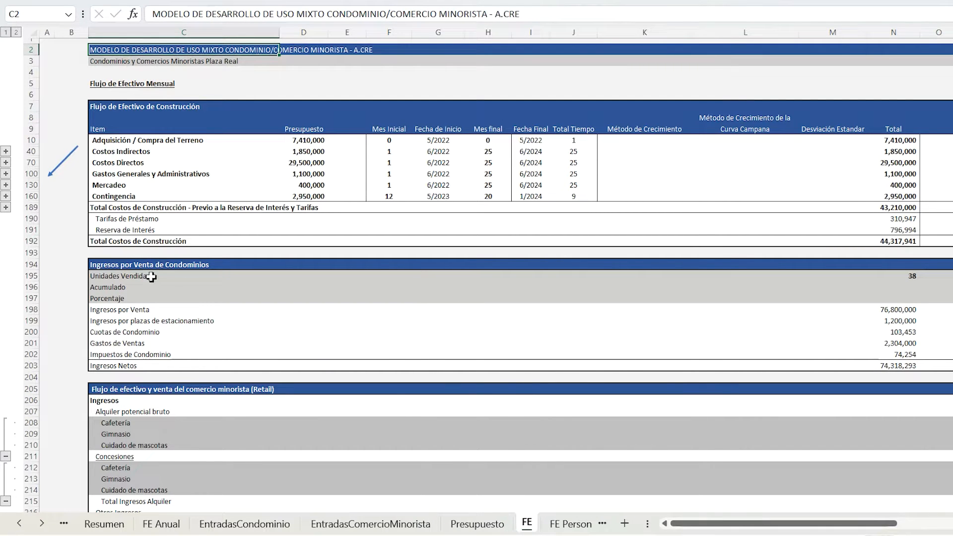
{"action": "left_click", "coordinate": [125, 264]}
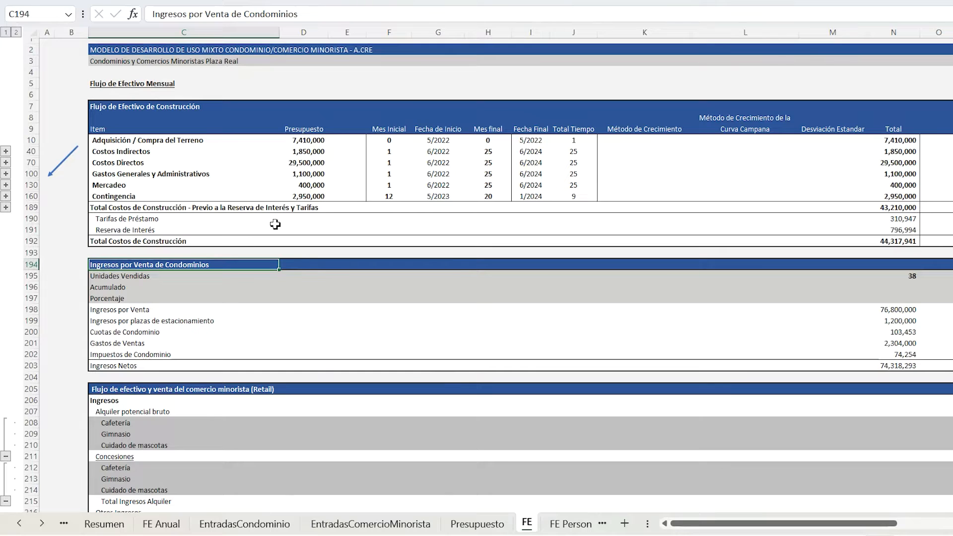
{"action": "left_click", "coordinate": [140, 277]}
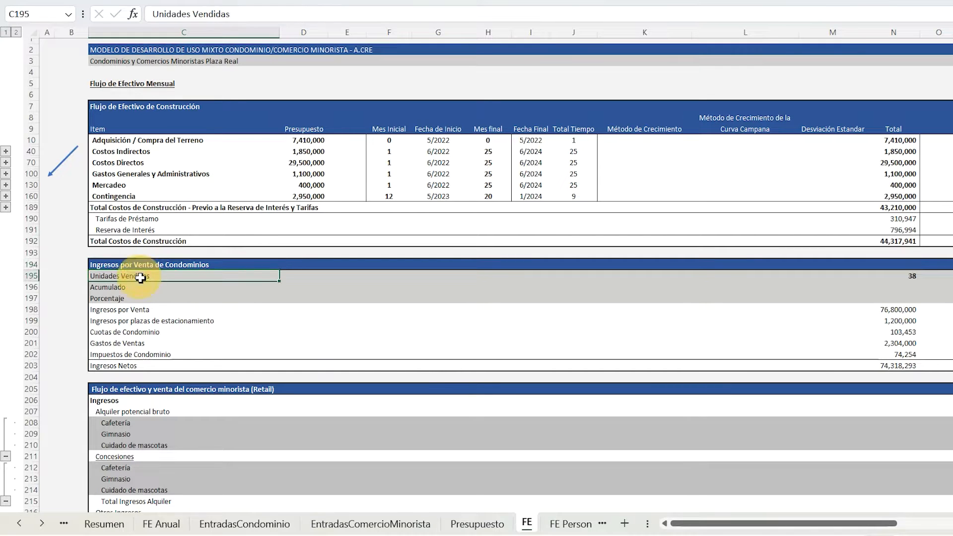
{"action": "left_click", "coordinate": [900, 278]}
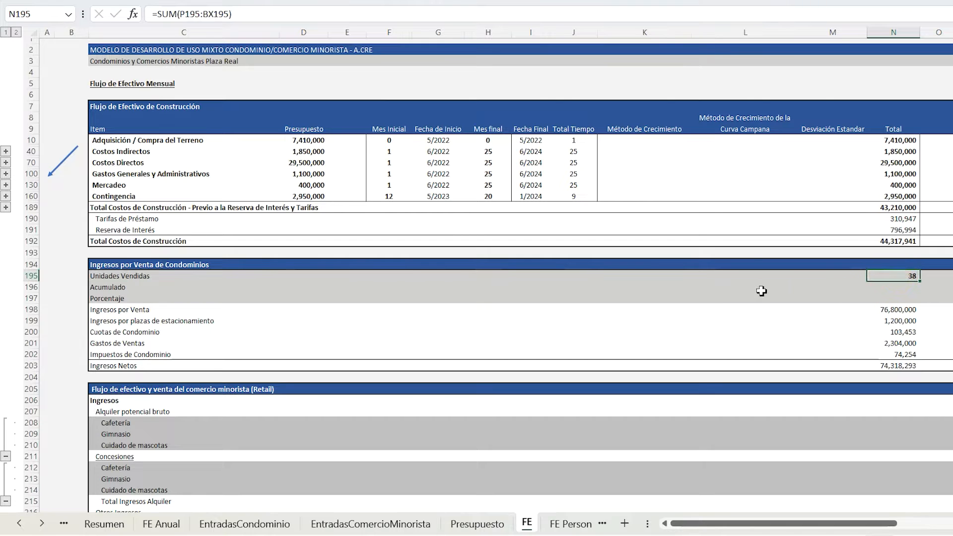
Step: Check the total units and the presale closing date in the sales schedule on EntradasCondominio
{"action": "left_click", "coordinate": [250, 530]}
{"action": "left_click", "coordinate": [320, 102]}
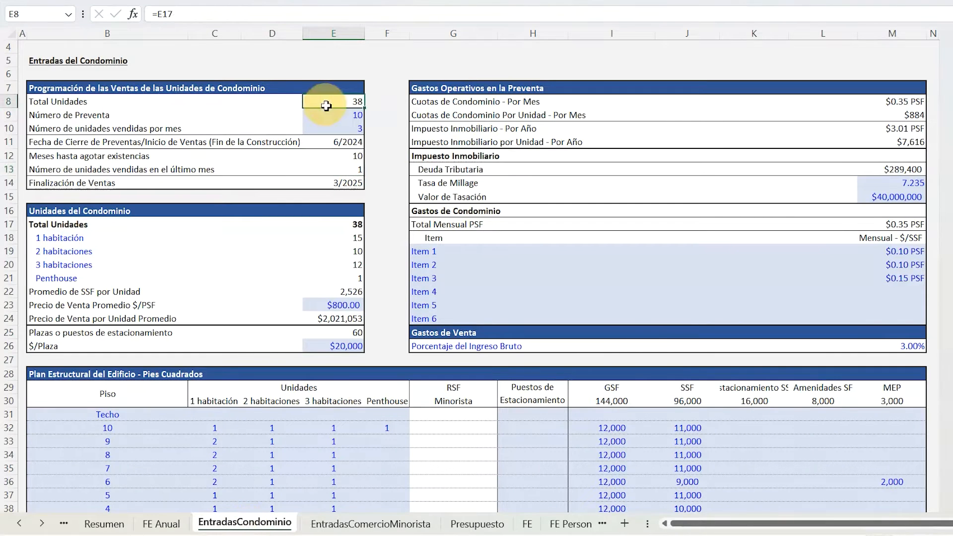
{"action": "left_click", "coordinate": [343, 143]}
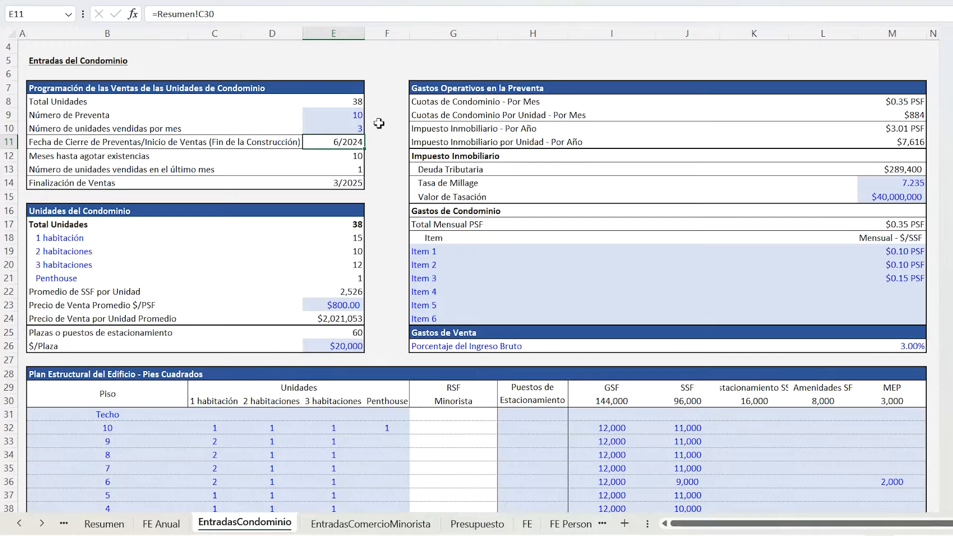
Step: Follow the monthly Unidades Vendidas row on FE to the first month with sales and check its date
{"action": "left_click", "coordinate": [527, 524]}
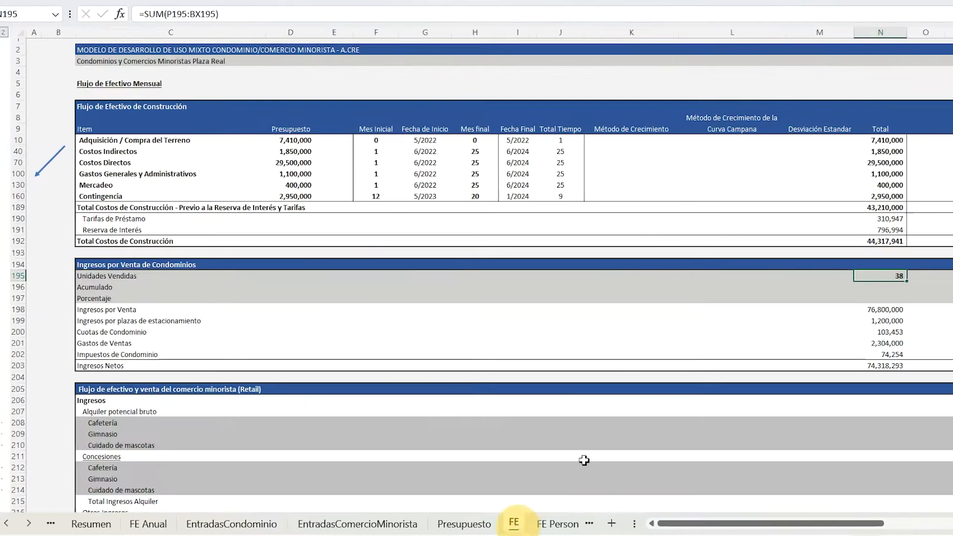
{"action": "left_click", "coordinate": [913, 276]}
{"action": "key", "text": "Right"}
{"action": "key", "text": "Right"}
{"action": "key", "text": "Right"}
{"action": "key", "text": "Right"}
{"action": "key", "text": "Right"}
{"action": "key", "text": "Right"}
{"action": "key", "text": "Right"}
{"action": "key", "text": "Right"}
{"action": "key", "text": "Right"}
{"action": "key", "text": "Right"}
{"action": "key", "text": "Right"}
{"action": "key", "text": "Right"}
{"action": "key", "text": "Right"}
{"action": "key", "text": "Right"}
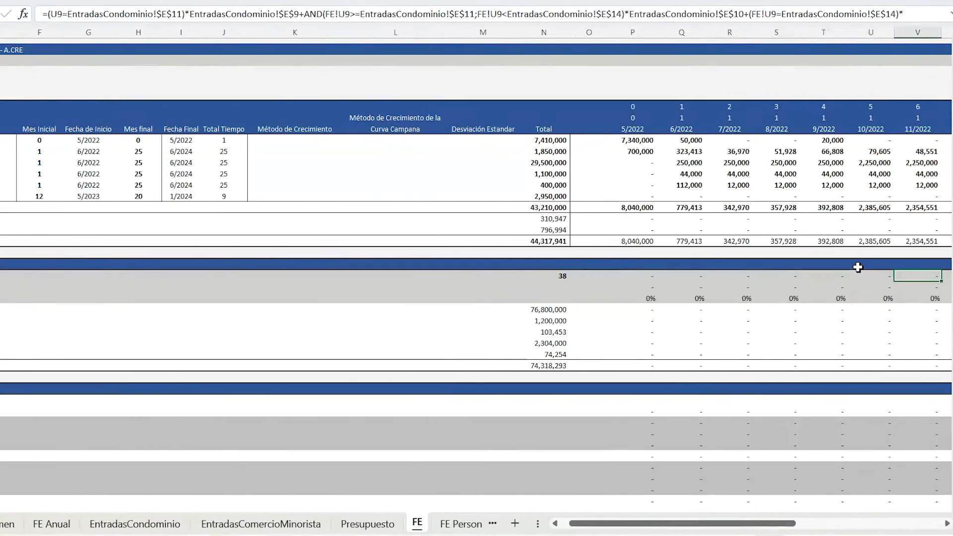
{"action": "key", "text": "Right"}
{"action": "key", "text": "Right"}
{"action": "key", "text": "Right"}
{"action": "key", "text": "Right"}
{"action": "key", "text": "Right"}
{"action": "key", "text": "Right"}
{"action": "key", "text": "Right"}
{"action": "key", "text": "Right"}
{"action": "key", "text": "Right"}
{"action": "key", "text": "Right"}
{"action": "key", "text": "Right"}
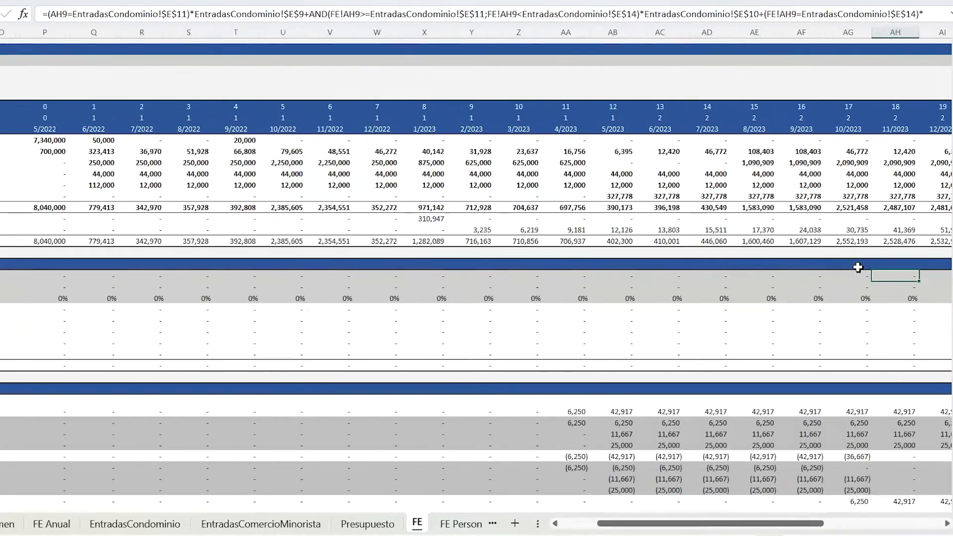
{"action": "key", "text": "Left"}
{"action": "key", "text": "Left"}
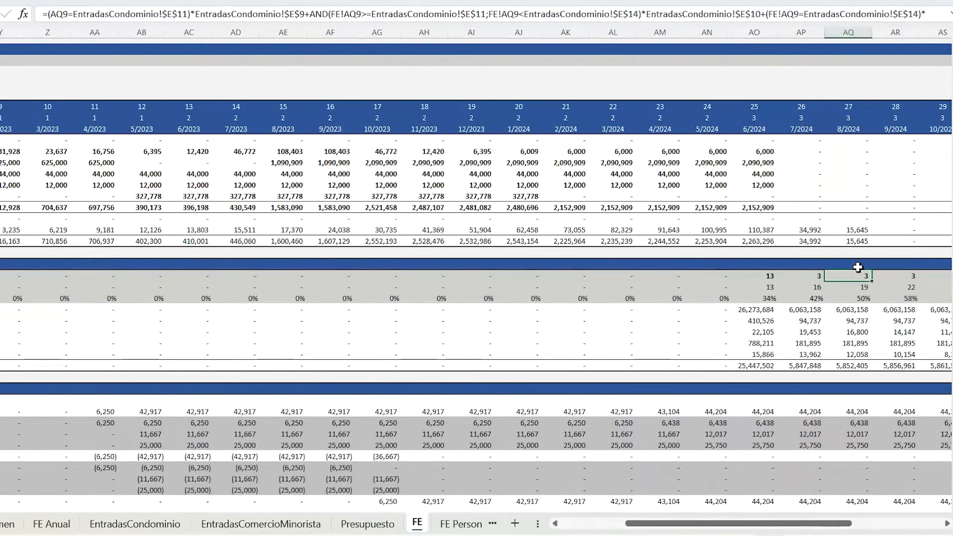
{"action": "left_click", "coordinate": [752, 277]}
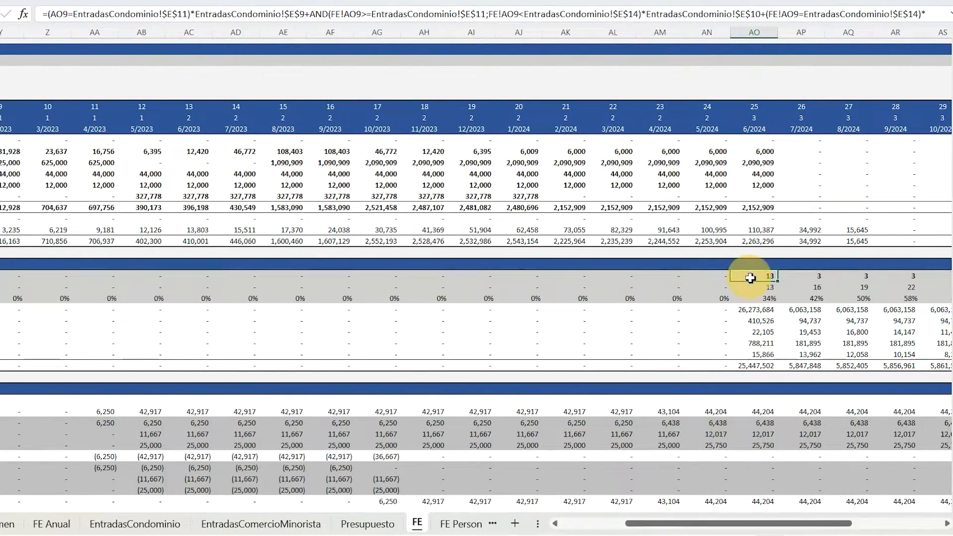
{"action": "left_click", "coordinate": [751, 130]}
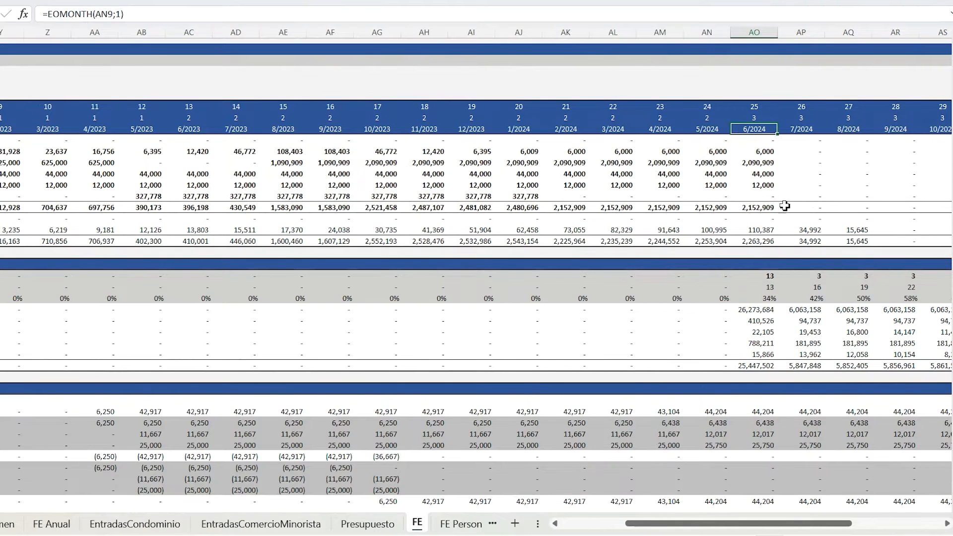
{"action": "left_click", "coordinate": [753, 278]}
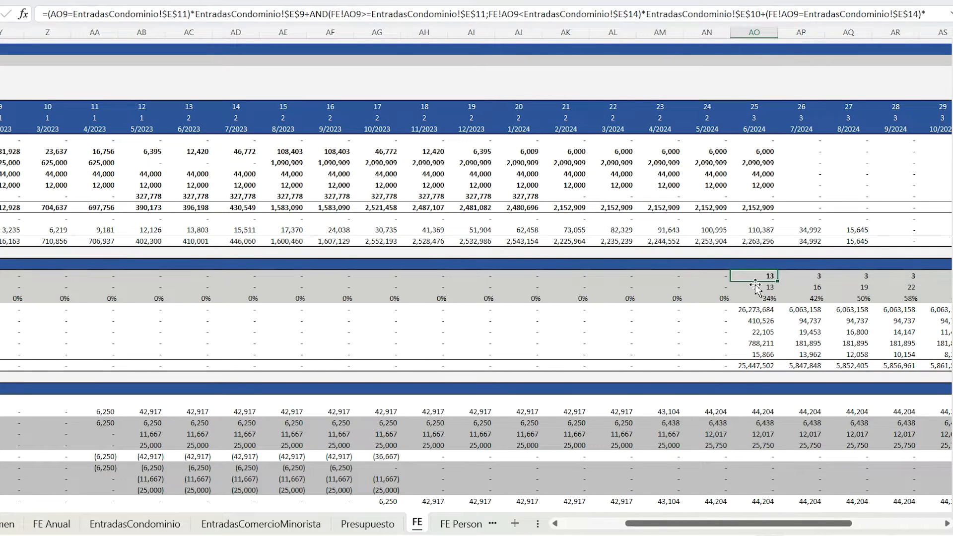
Step: Follow the units sold month by month to the final condominium sale and check that month's date
{"action": "key", "text": "Right"}
{"action": "key", "text": "Right"}
{"action": "key", "text": "Right"}
{"action": "key", "text": "Right"}
{"action": "key", "text": "Right"}
{"action": "key", "text": "Right"}
{"action": "key", "text": "Right"}
{"action": "key", "text": "Right"}
{"action": "key", "text": "Right"}
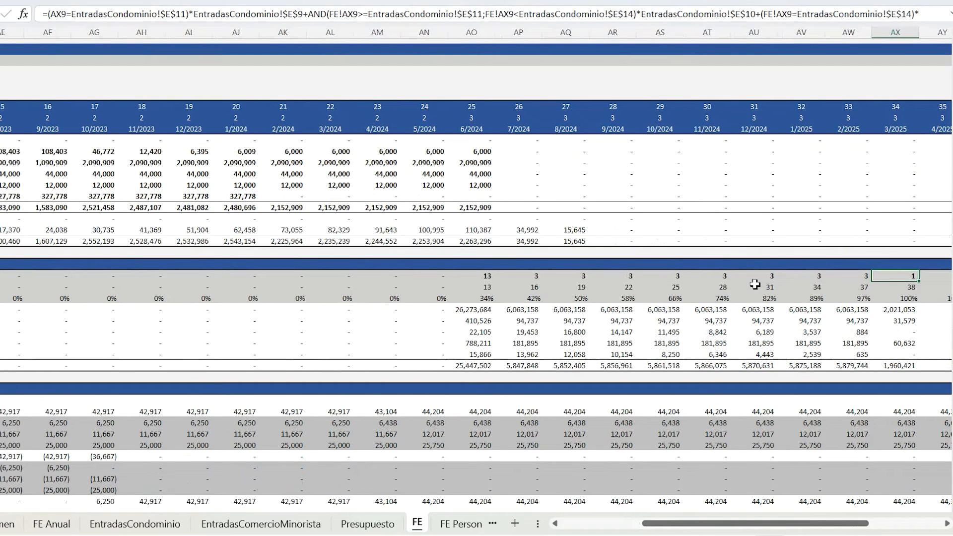
{"action": "left_click", "coordinate": [901, 132]}
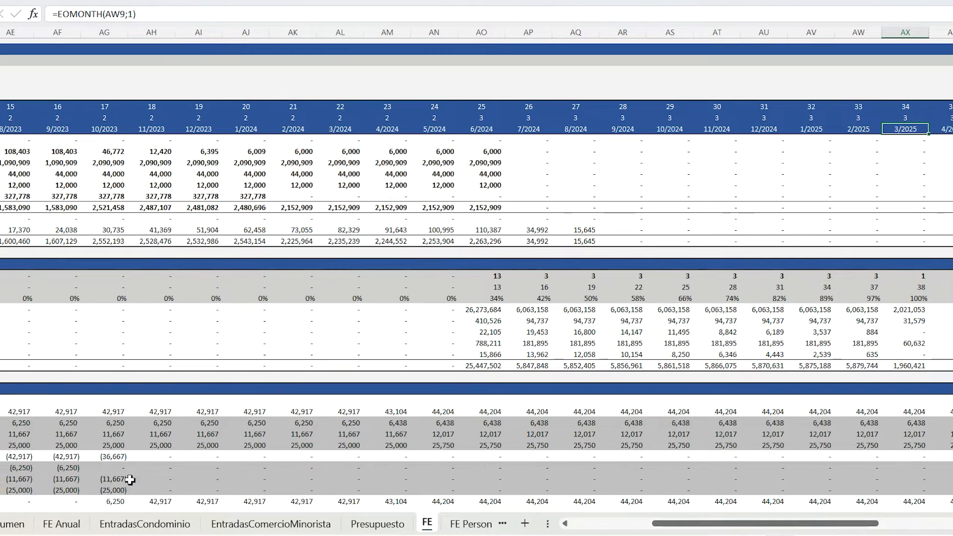
Step: Compare with the last-month unit count and the Finalización de Ventas date on EntradasCondominio
{"action": "left_click", "coordinate": [110, 524]}
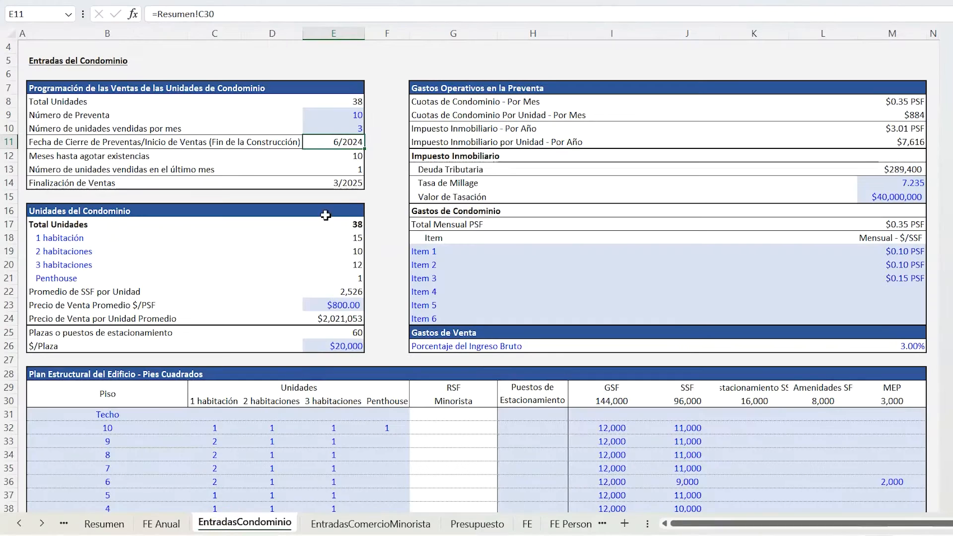
{"action": "left_click", "coordinate": [348, 170]}
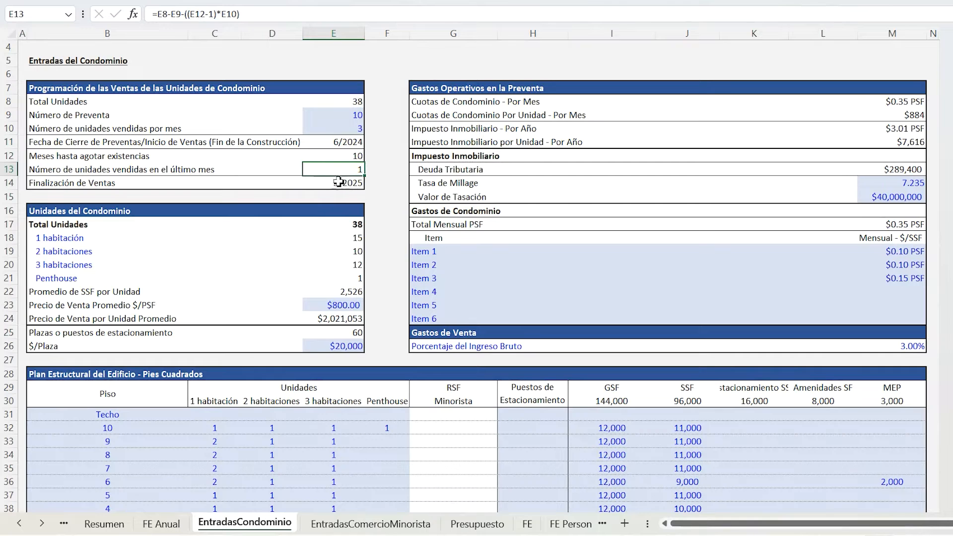
{"action": "left_click", "coordinate": [346, 187]}
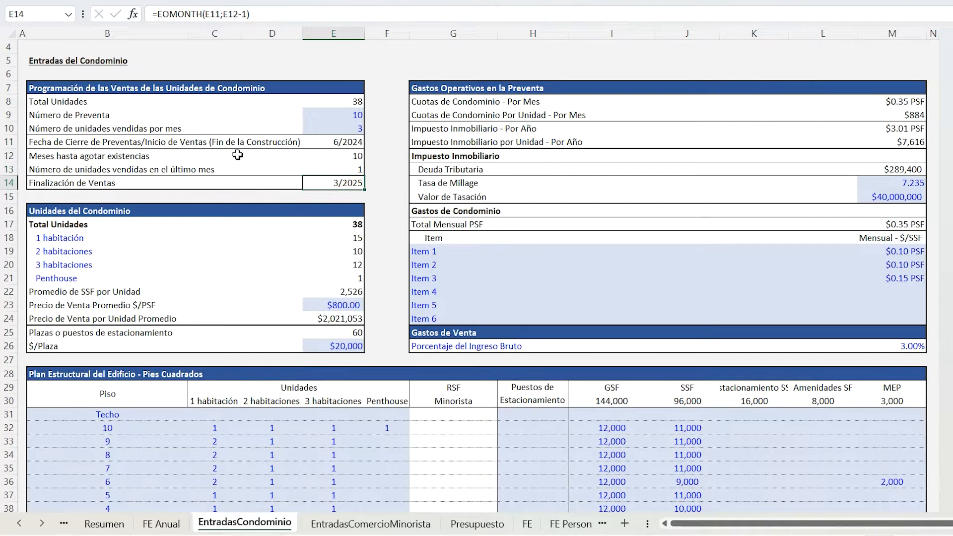
{"action": "scroll", "coordinate": [238, 156], "scroll_direction": "up", "scroll_amount": 1}
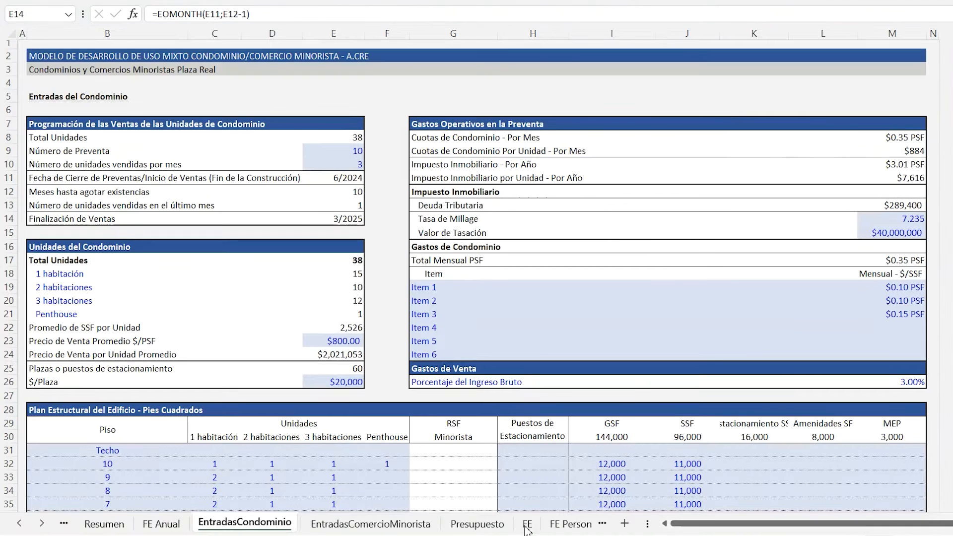
Step: Review the Acumulado and Porcentaje rows on FE and trace Ingresos por Venta to its first month of revenue
{"action": "left_click", "coordinate": [527, 524]}
{"action": "left_click", "coordinate": [116, 288]}
{"action": "left_click", "coordinate": [118, 299]}
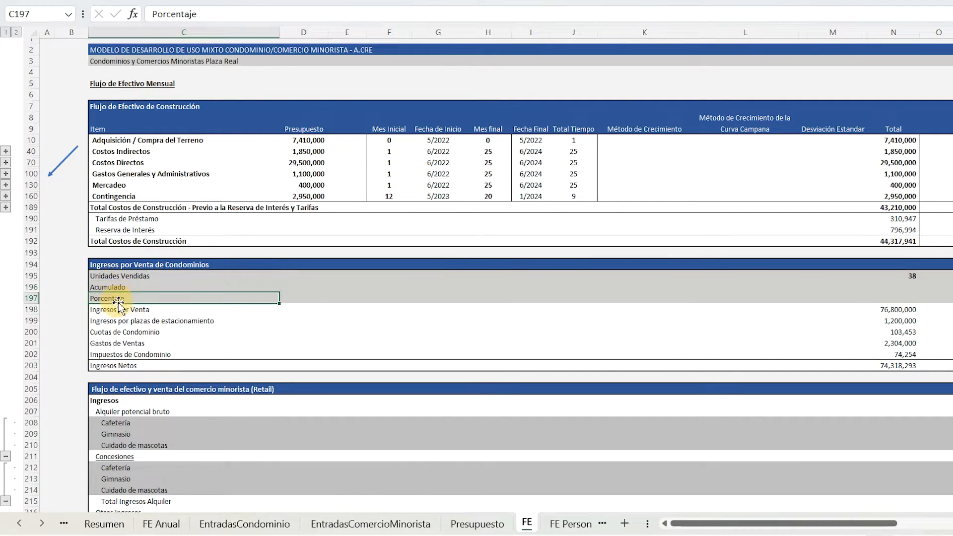
{"action": "left_click", "coordinate": [115, 311]}
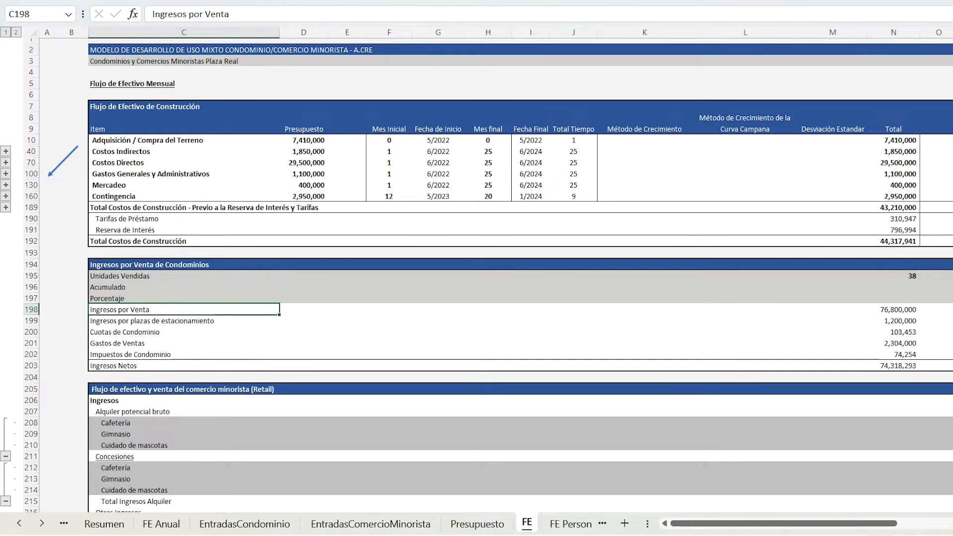
{"action": "key", "text": "Right"}
{"action": "key", "text": "Right"}
{"action": "key", "text": "Right"}
{"action": "key", "text": "Right"}
{"action": "key", "text": "Right"}
{"action": "key", "text": "Right"}
{"action": "key", "text": "Right"}
{"action": "key", "text": "Right"}
{"action": "key", "text": "Right"}
{"action": "key", "text": "Right"}
{"action": "key", "text": "Right"}
{"action": "key", "text": "Right"}
{"action": "key", "text": "Right"}
{"action": "key", "text": "Right"}
{"action": "key", "text": "Right"}
{"action": "key", "text": "Right"}
{"action": "key", "text": "Right"}
{"action": "key", "text": "Right"}
{"action": "key", "text": "Right"}
{"action": "key", "text": "Right"}
{"action": "key", "text": "Right"}
{"action": "key", "text": "Right"}
{"action": "key", "text": "Right"}
{"action": "key", "text": "Right"}
{"action": "key", "text": "Right"}
{"action": "key", "text": "Right"}
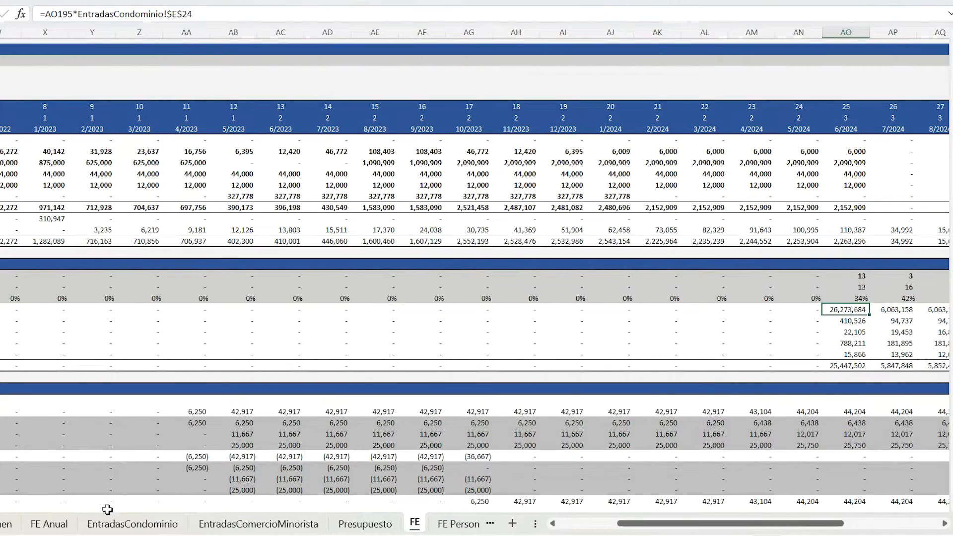
Step: Inspect the average sale price per unit and per square foot that drive the sales revenue on EntradasCondominio
{"action": "left_click", "coordinate": [209, 530]}
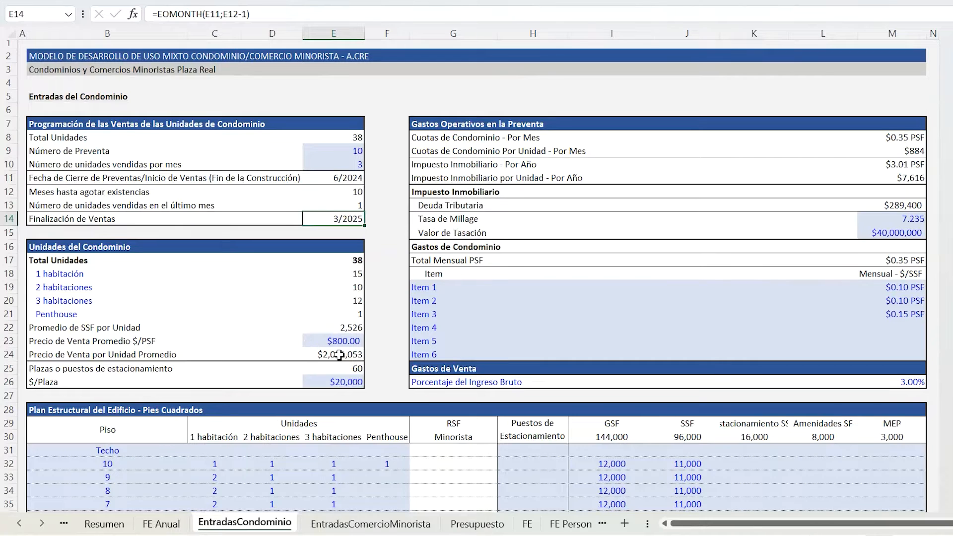
{"action": "left_click", "coordinate": [339, 355]}
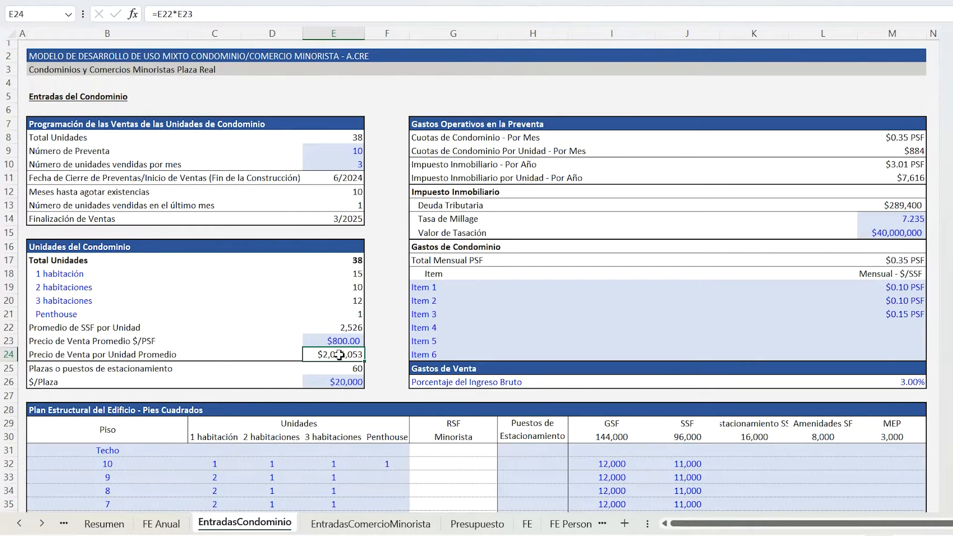
{"action": "left_click", "coordinate": [342, 341]}
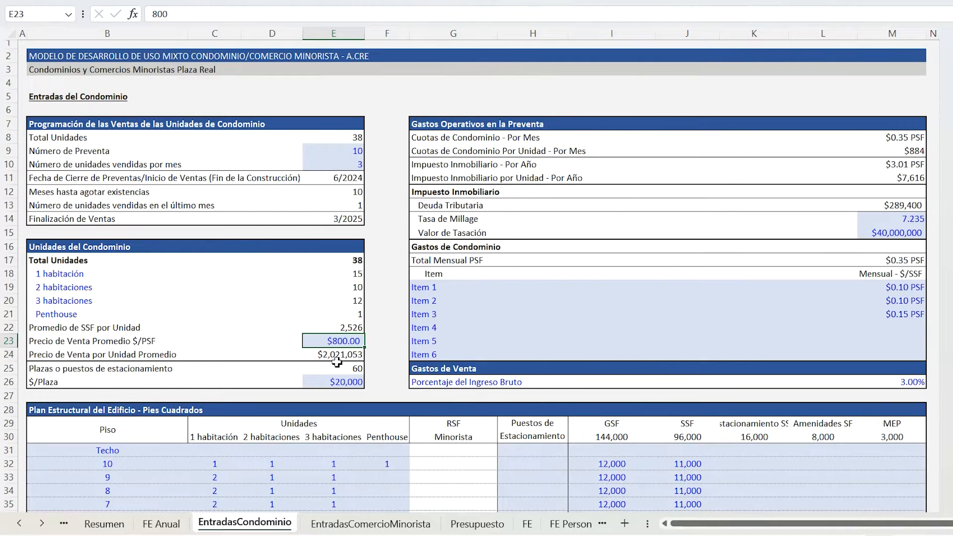
{"action": "left_click", "coordinate": [342, 219]}
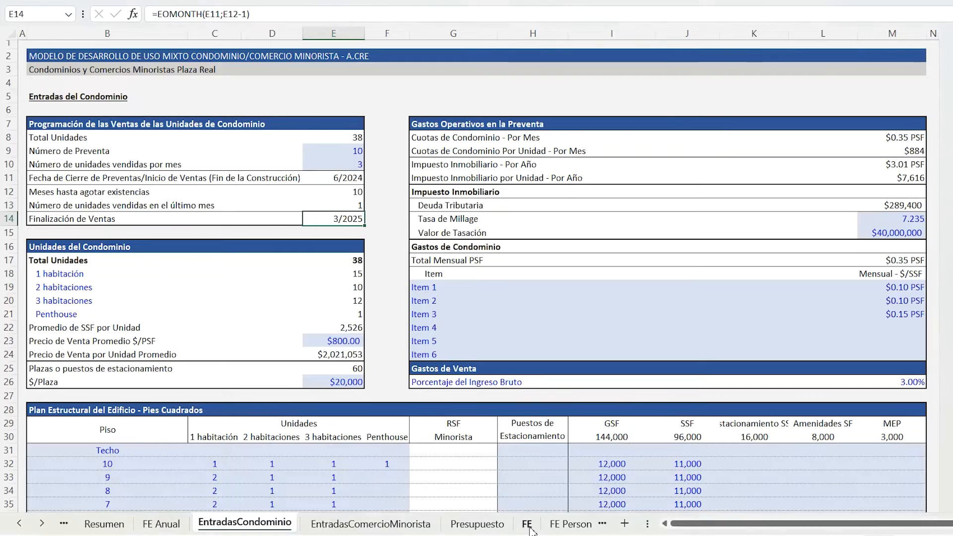
Step: Trace the Ingresos por plazas de estacionamiento row on FE from its label through to the condominium sale months
{"action": "left_click", "coordinate": [527, 524]}
{"action": "left_click", "coordinate": [442, 320]}
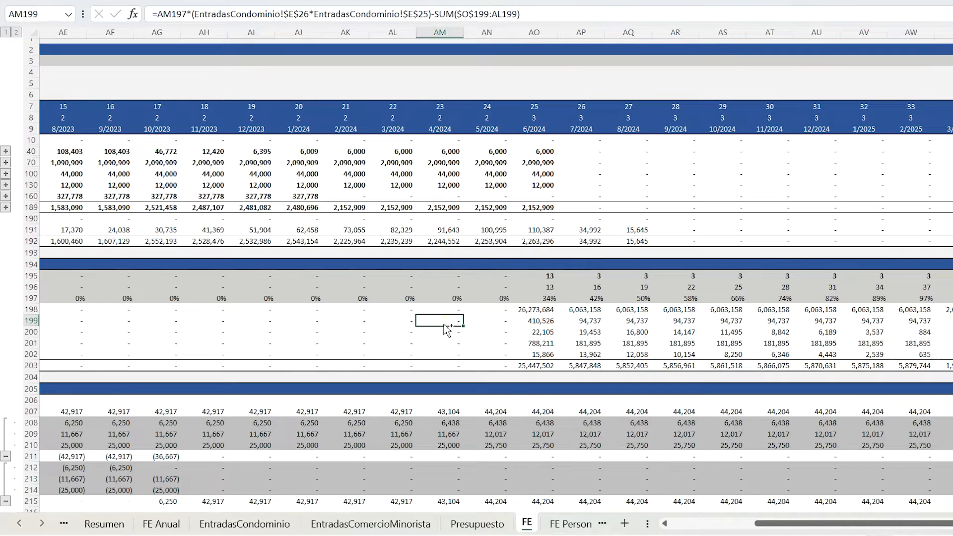
{"action": "key", "text": "ctrl+Left"}
{"action": "key", "text": "ctrl+Left"}
{"action": "key", "text": "ctrl+Left"}
{"action": "key", "text": "Right"}
{"action": "key", "text": "Right"}
{"action": "key", "text": "Right"}
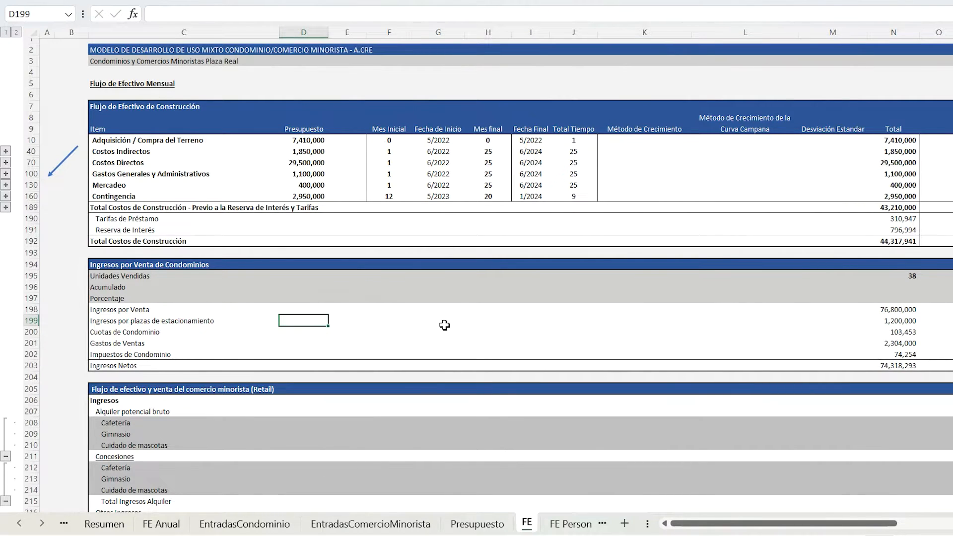
{"action": "key", "text": "Right"}
{"action": "key", "text": "Right"}
{"action": "key", "text": "Right"}
{"action": "key", "text": "Right"}
{"action": "key", "text": "Right"}
{"action": "key", "text": "Right"}
{"action": "key", "text": "Right"}
{"action": "key", "text": "Right"}
{"action": "key", "text": "Right"}
{"action": "key", "text": "Right"}
{"action": "key", "text": "Right"}
{"action": "key", "text": "Right"}
{"action": "key", "text": "Right"}
{"action": "key", "text": "Right"}
{"action": "key", "text": "Right"}
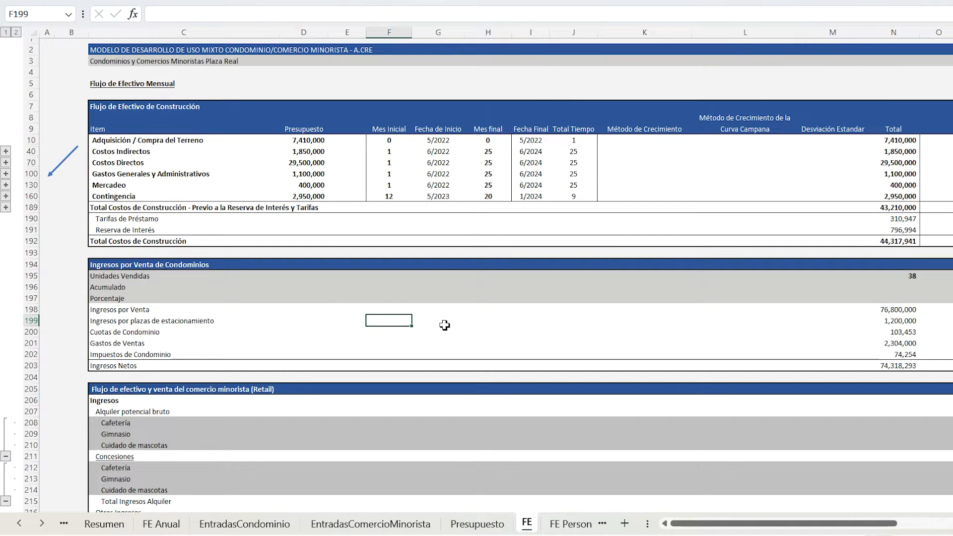
{"action": "key", "text": "Right"}
{"action": "key", "text": "Right"}
{"action": "key", "text": "Right"}
{"action": "key", "text": "Right"}
{"action": "key", "text": "Right"}
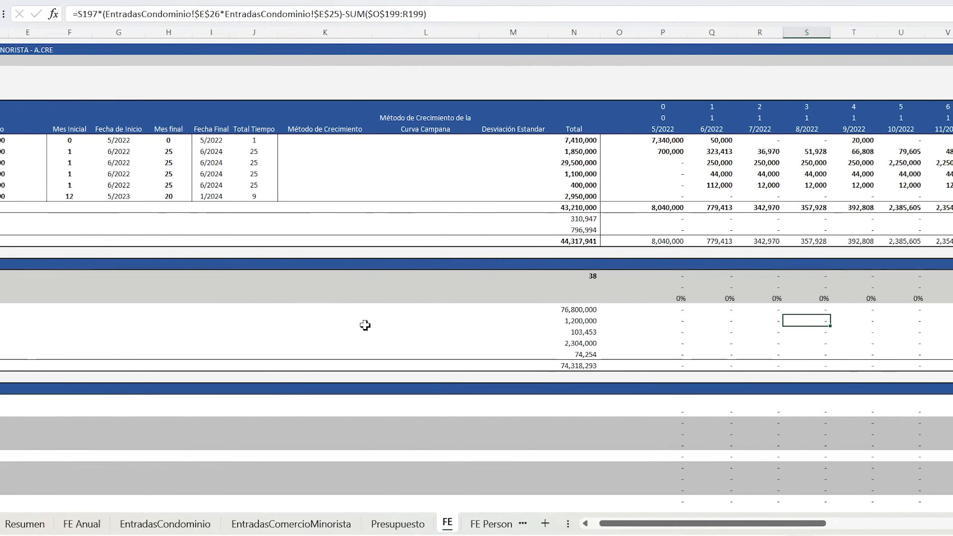
{"action": "key", "text": "Right"}
{"action": "key", "text": "Right"}
{"action": "key", "text": "Right"}
{"action": "key", "text": "Right"}
{"action": "key", "text": "Right"}
{"action": "key", "text": "Right"}
{"action": "key", "text": "Right"}
{"action": "key", "text": "Right"}
{"action": "key", "text": "Right"}
{"action": "key", "text": "Right"}
{"action": "key", "text": "Right"}
{"action": "key", "text": "Right"}
{"action": "key", "text": "Right"}
{"action": "key", "text": "Right"}
{"action": "key", "text": "Right"}
{"action": "key", "text": "Right"}
{"action": "key", "text": "Right"}
{"action": "key", "text": "Right"}
{"action": "key", "text": "Right"}
{"action": "key", "text": "Right"}
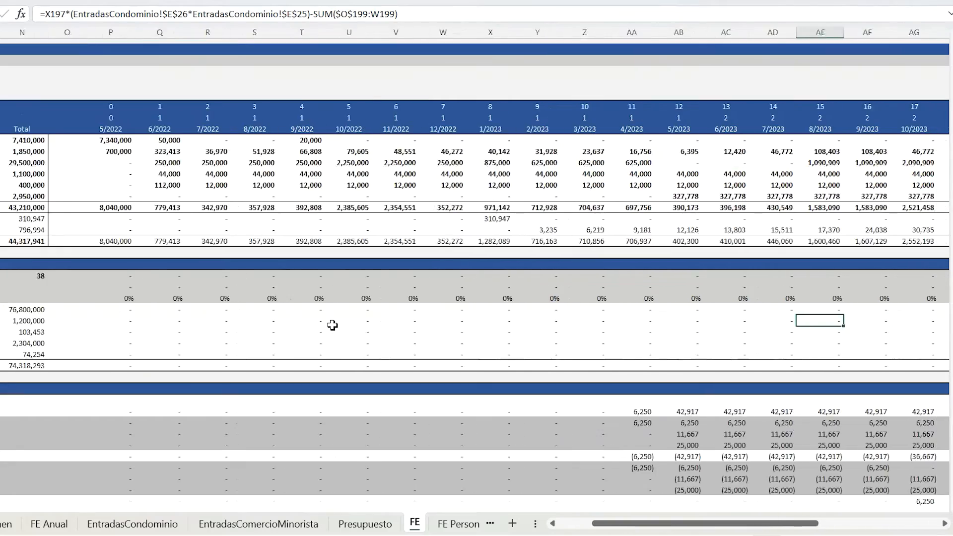
{"action": "key", "text": "Left"}
{"action": "key", "text": "Left"}
{"action": "key", "text": "Left"}
{"action": "key", "text": "Left"}
{"action": "key", "text": "Left"}
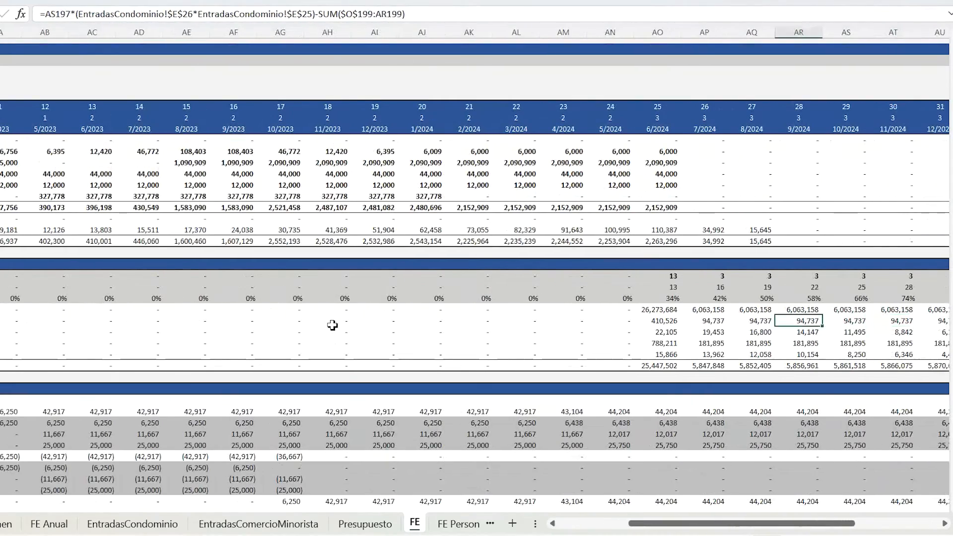
Step: Review the parking revenue row on FE across all condominium sale months, ending on its first revenue month's formula
{"action": "key", "text": "shift+Right"}
{"action": "key", "text": "shift+Right"}
{"action": "key", "text": "shift+Right"}
{"action": "key", "text": "shift+Right"}
{"action": "key", "text": "shift+Right"}
{"action": "key", "text": "shift+Right"}
{"action": "key", "text": "shift+Right"}
{"action": "key", "text": "shift+Right"}
{"action": "key", "text": "shift+Right"}
{"action": "key", "text": "shift+Right"}
{"action": "key", "text": "shift+Right"}
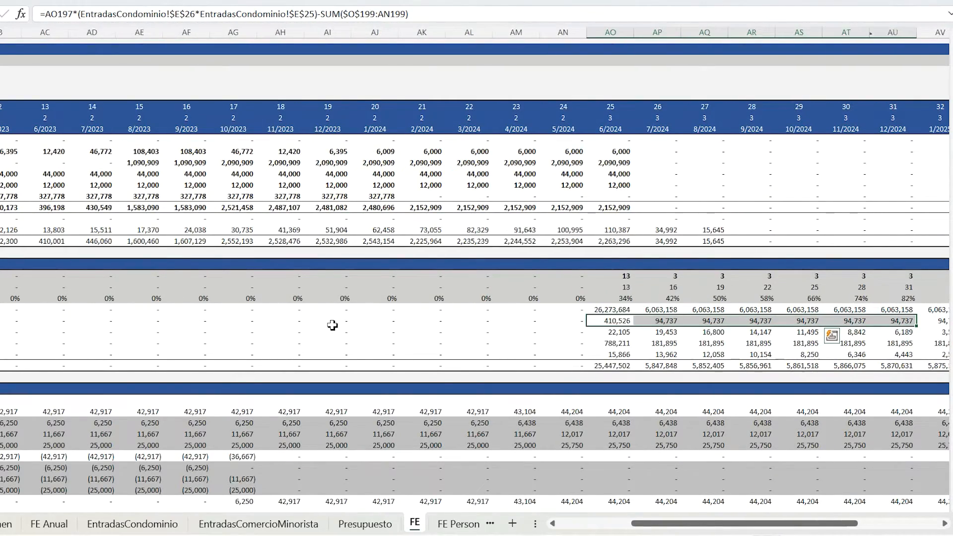
{"action": "key", "text": "shift+Left"}
{"action": "key", "text": "shift+Left"}
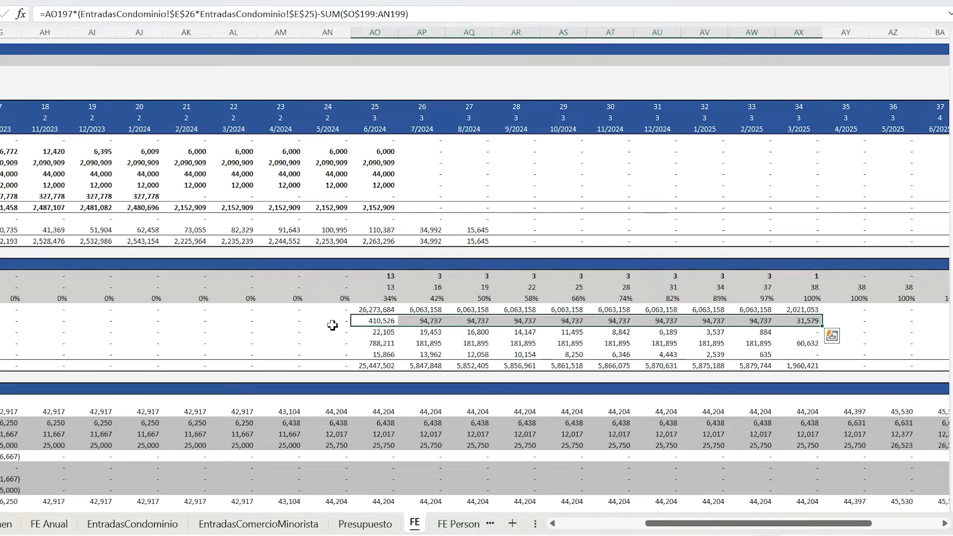
{"action": "left_click", "coordinate": [375, 322]}
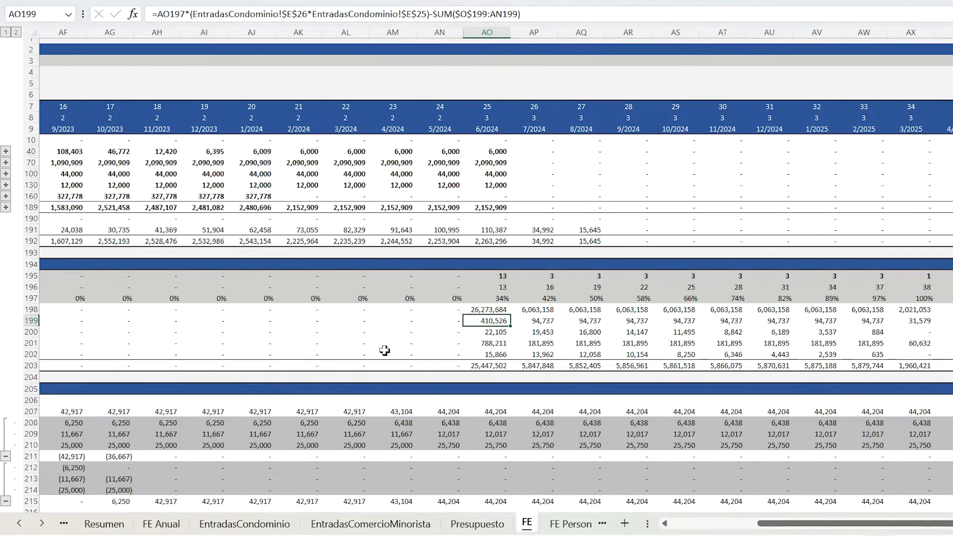
Step: Inspect the parking space total, its per-floor source column and the price per space on EntradasCondominio
{"action": "left_click", "coordinate": [250, 524]}
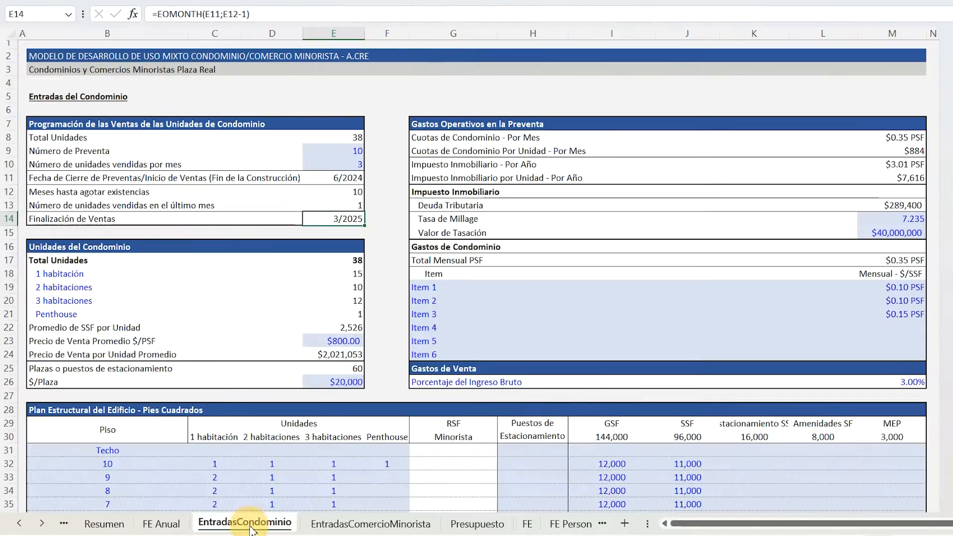
{"action": "left_click", "coordinate": [356, 369]}
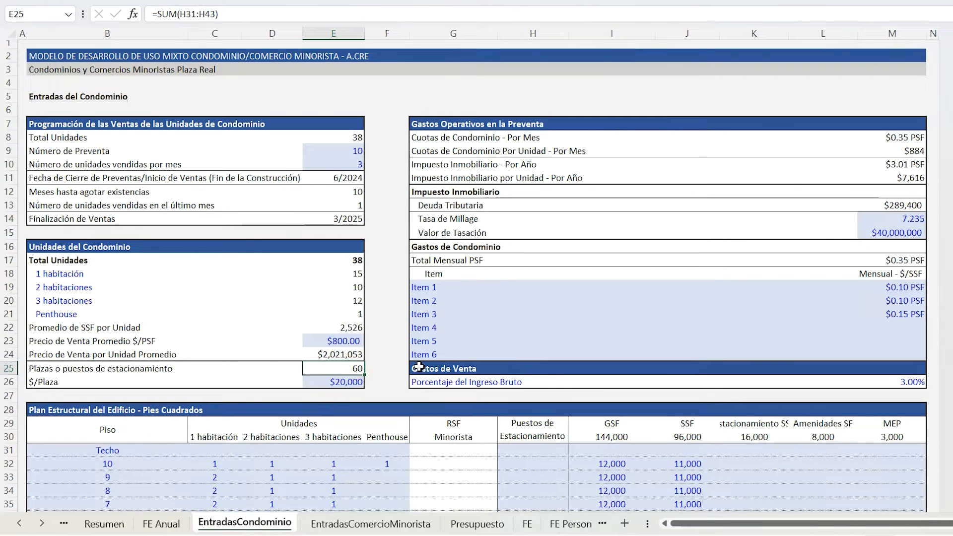
{"action": "scroll", "coordinate": [419, 367], "scroll_direction": "down", "scroll_amount": 4}
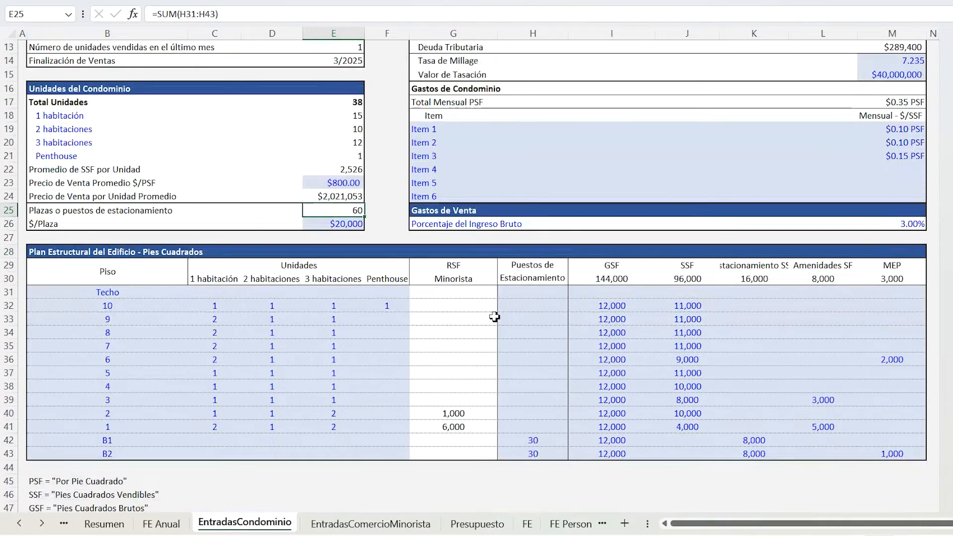
{"action": "left_click_drag", "start_coordinate": [533, 292], "coordinate": [533, 453]}
{"action": "key", "text": "ctrl+e"}
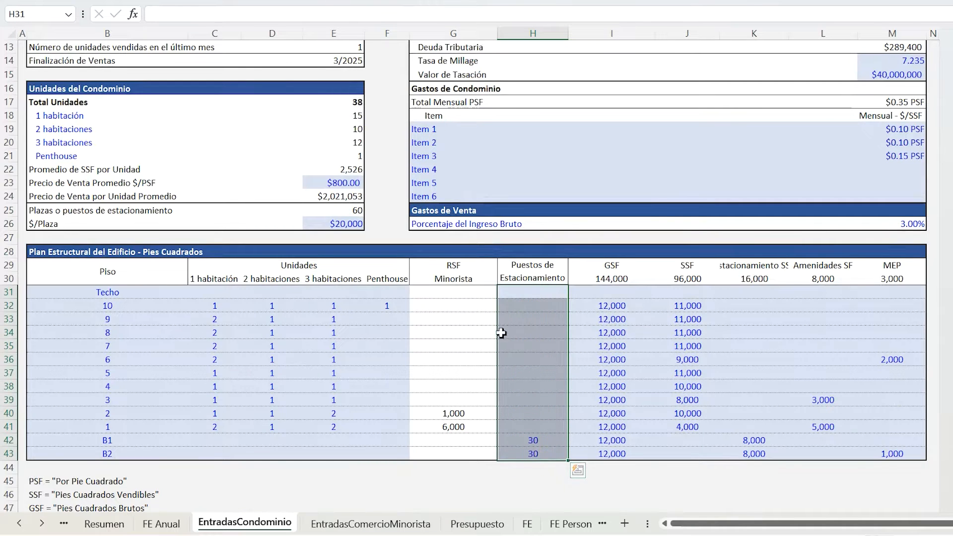
{"action": "left_click", "coordinate": [341, 211]}
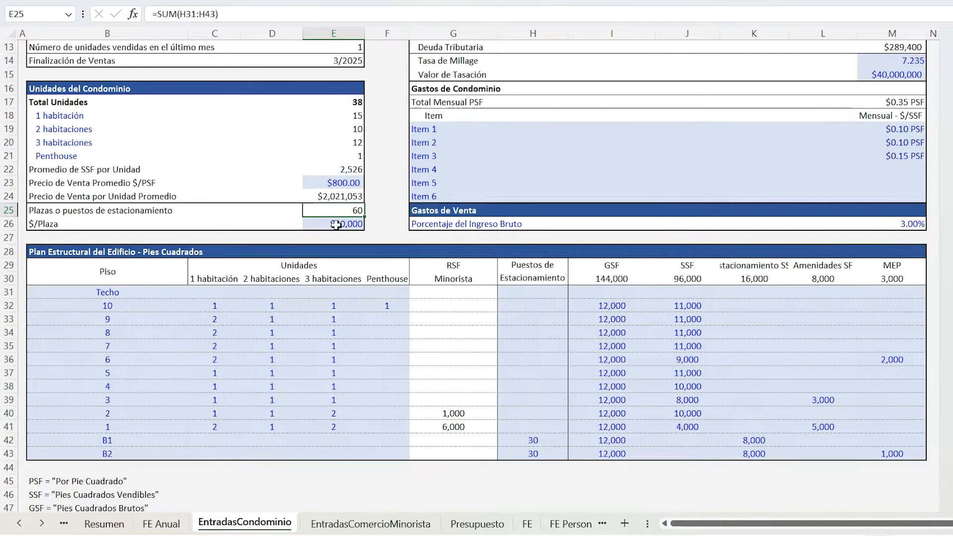
{"action": "left_click", "coordinate": [350, 224]}
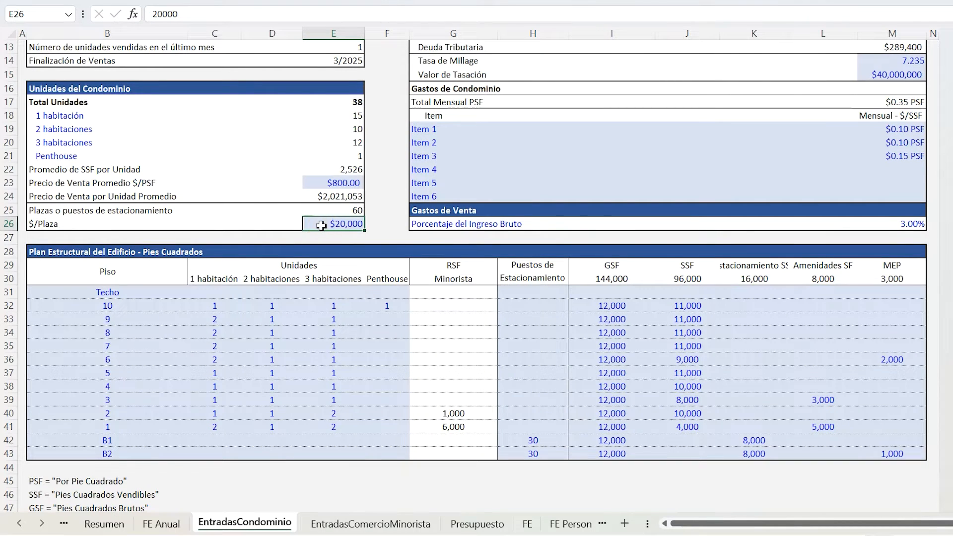
Step: Review the Plan Estructural del Edificio by floor, covering the roof, residential floors, SSF, GSF and basement parking
{"action": "left_click", "coordinate": [82, 251]}
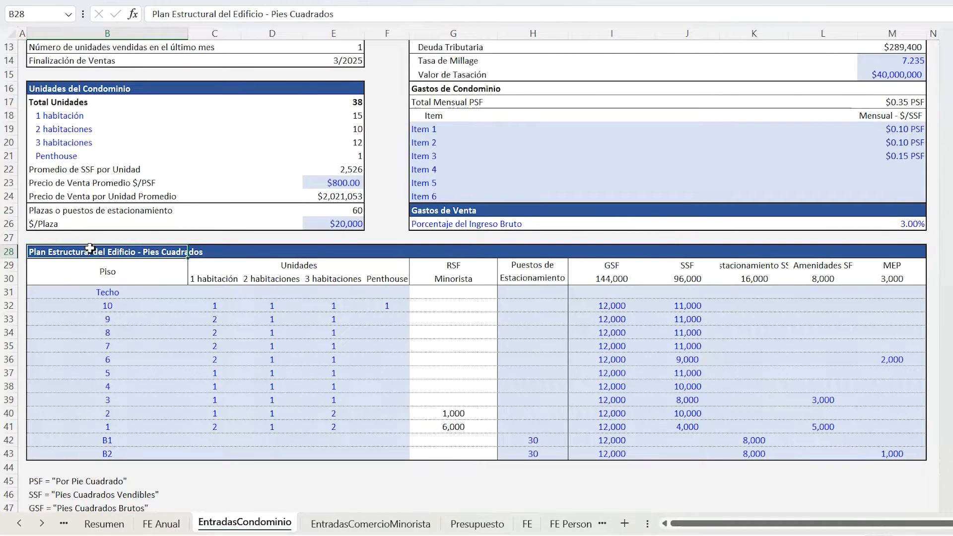
{"action": "left_click", "coordinate": [92, 293]}
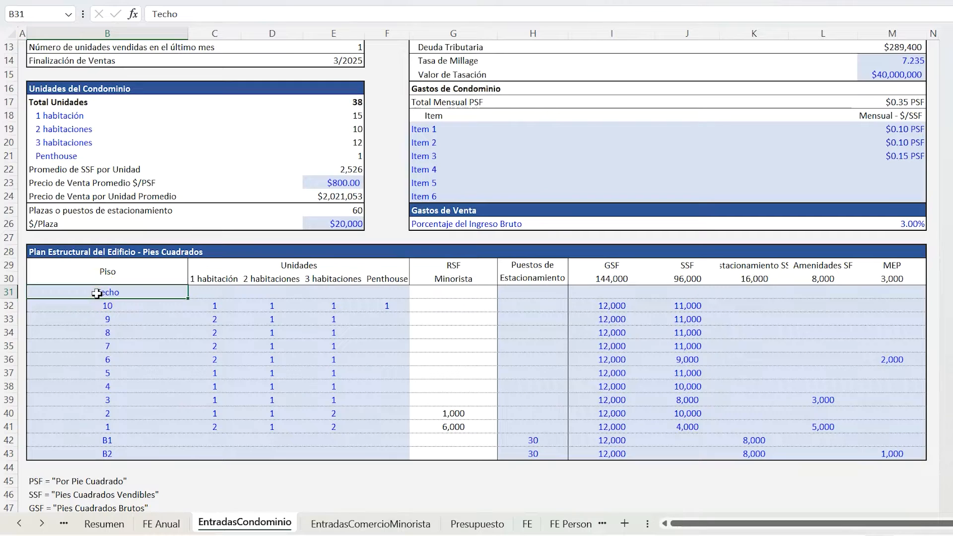
{"action": "left_click_drag", "start_coordinate": [106, 324], "coordinate": [366, 452]}
{"action": "left_click", "coordinate": [106, 293]}
{"action": "left_click_drag", "start_coordinate": [695, 307], "coordinate": [700, 433]}
{"action": "left_click_drag", "start_coordinate": [617, 308], "coordinate": [618, 454]}
{"action": "left_click", "coordinate": [540, 440]}
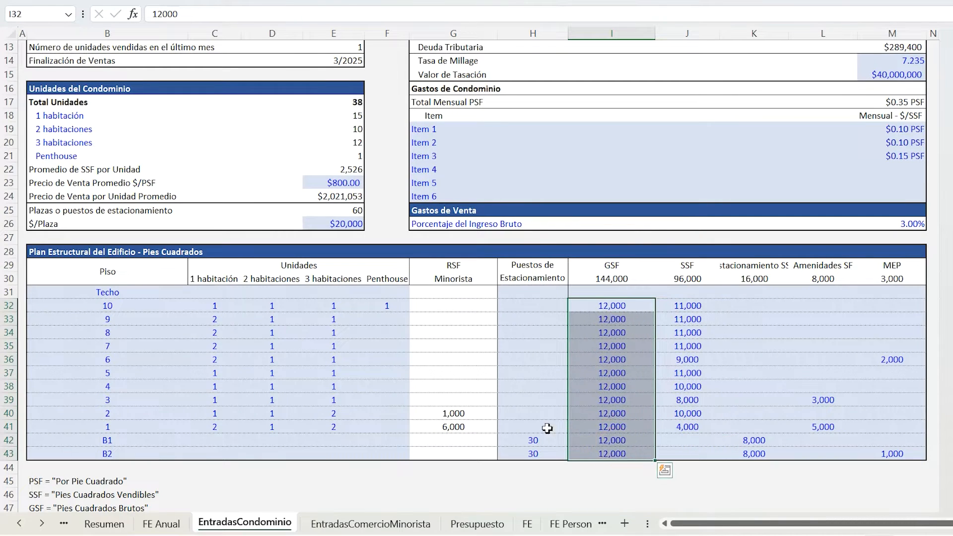
Step: Examine the Amenidades SF and MEP areas and the unit mix by floor in the building plan
{"action": "left_click", "coordinate": [823, 401]}
{"action": "left_click_drag", "start_coordinate": [822, 401], "coordinate": [827, 425]}
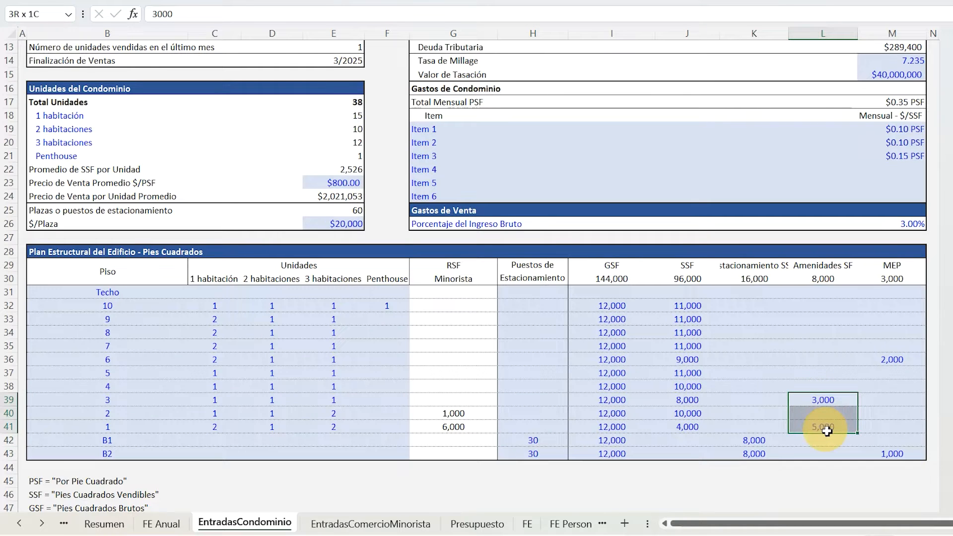
{"action": "left_click", "coordinate": [894, 362]}
{"action": "left_click_drag", "start_coordinate": [893, 362], "coordinate": [884, 448]}
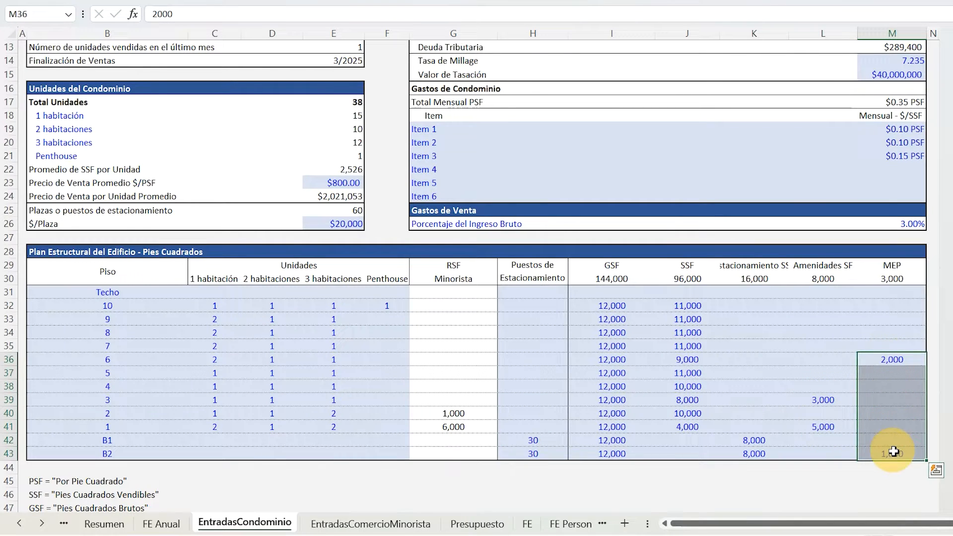
{"action": "left_click_drag", "start_coordinate": [213, 305], "coordinate": [372, 426]}
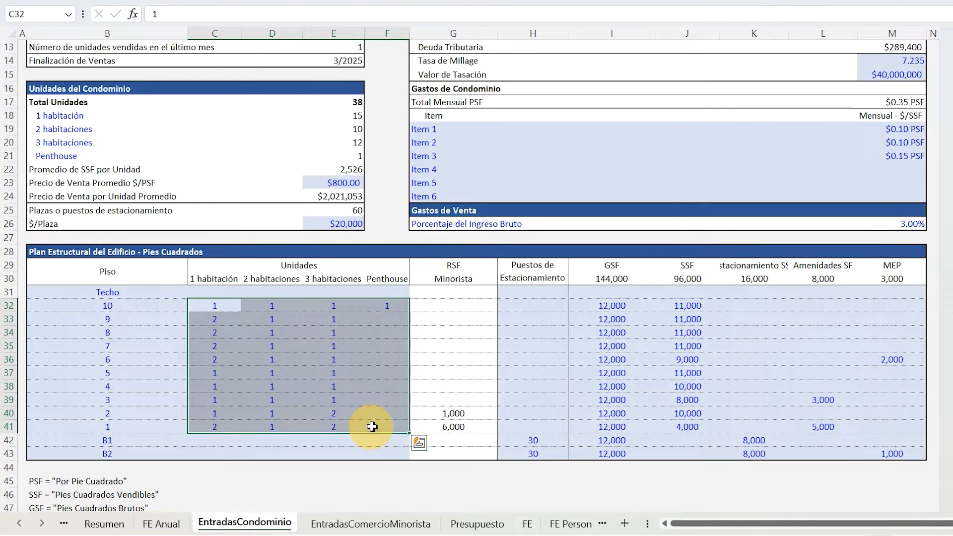
{"action": "left_click", "coordinate": [224, 306]}
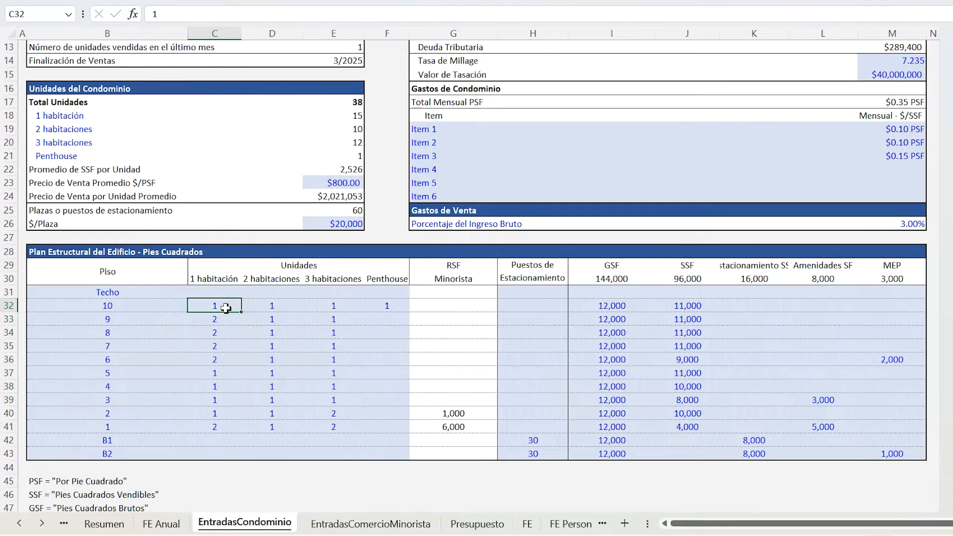
Step: Inspect the RSF Minorista formulas for floors 1 and 2 in the building plan
{"action": "left_click", "coordinate": [445, 414]}
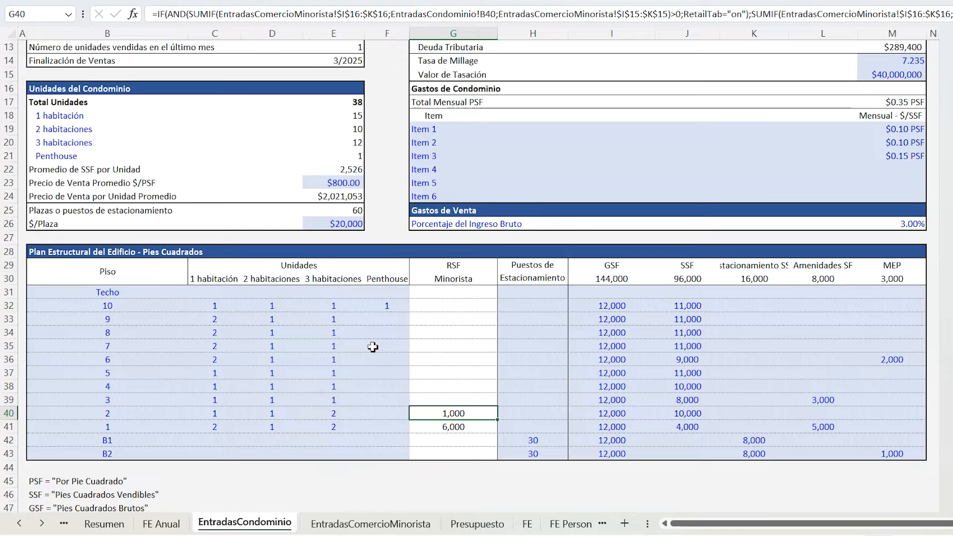
{"action": "left_click", "coordinate": [462, 425]}
{"action": "left_click", "coordinate": [454, 415]}
{"action": "left_click", "coordinate": [464, 428]}
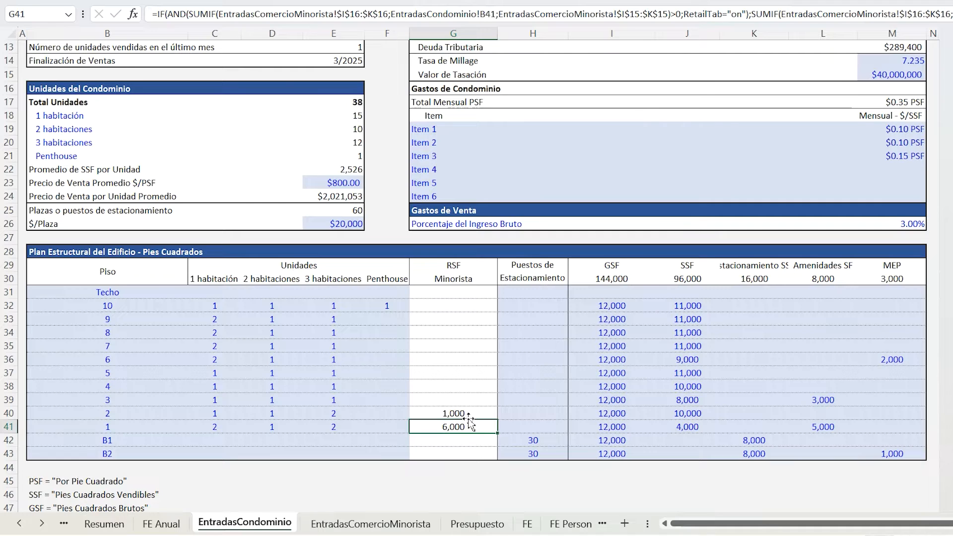
{"action": "left_click", "coordinate": [470, 413]}
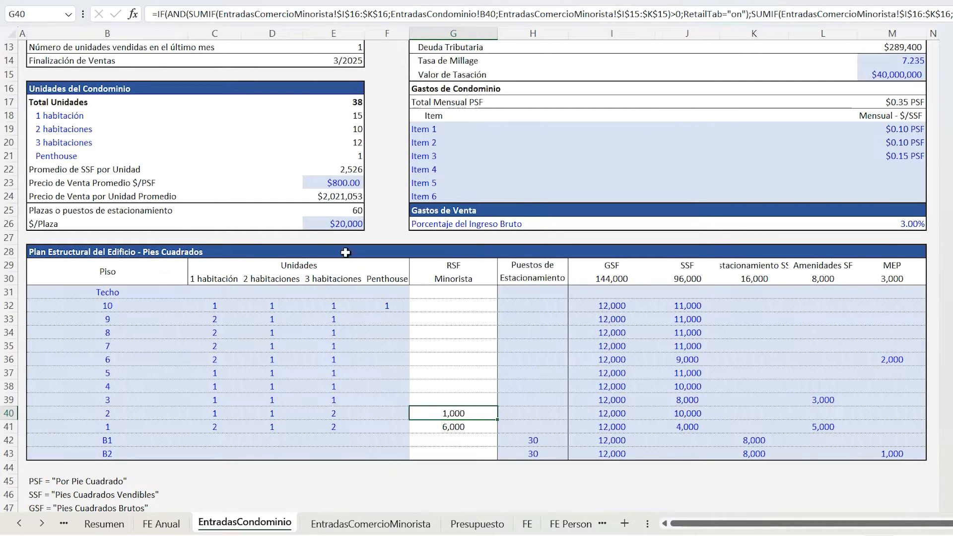
Step: Compare the unit counts by type and the Unidades del Condominio block with the full building plan table
{"action": "left_click_drag", "start_coordinate": [351, 119], "coordinate": [351, 158]}
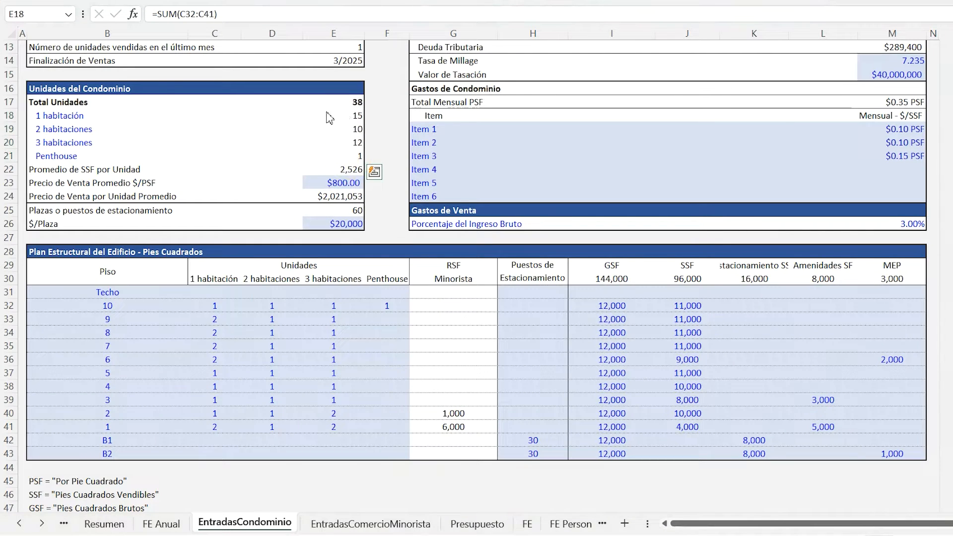
{"action": "left_click", "coordinate": [148, 87]}
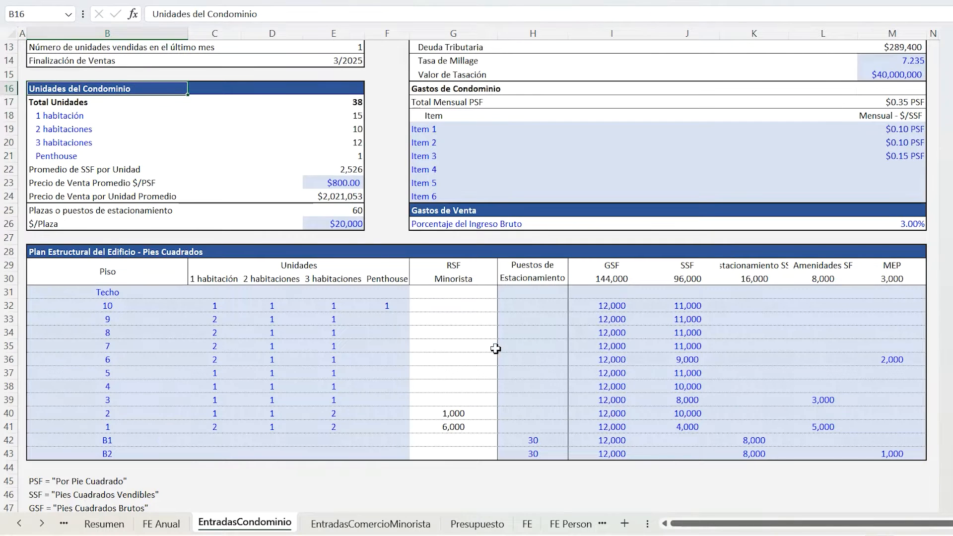
{"action": "mouse_move", "coordinate": [184, 89]}
{"action": "left_mouse_down"}
{"action": "mouse_move", "coordinate": [252, 111]}
{"action": "mouse_move", "coordinate": [324, 224]}
{"action": "mouse_move", "coordinate": [350, 231]}
{"action": "left_mouse_up"}
{"action": "left_click_drag", "start_coordinate": [60, 252], "coordinate": [898, 456]}
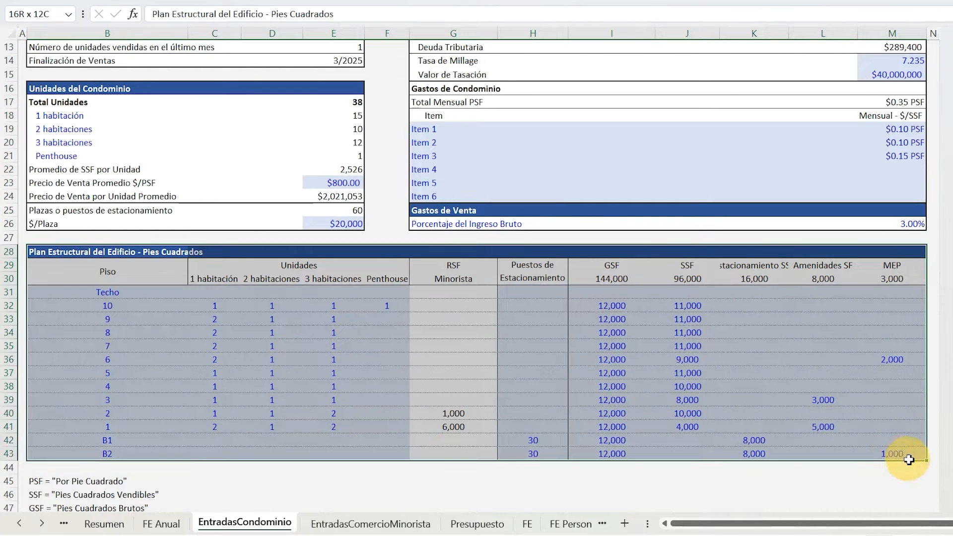
Step: Review the Gastos Operativos en la Preventa section and the millage rate, appraisal value and tax liability formula
{"action": "scroll", "coordinate": [493, 365], "scroll_direction": "up", "scroll_amount": 3}
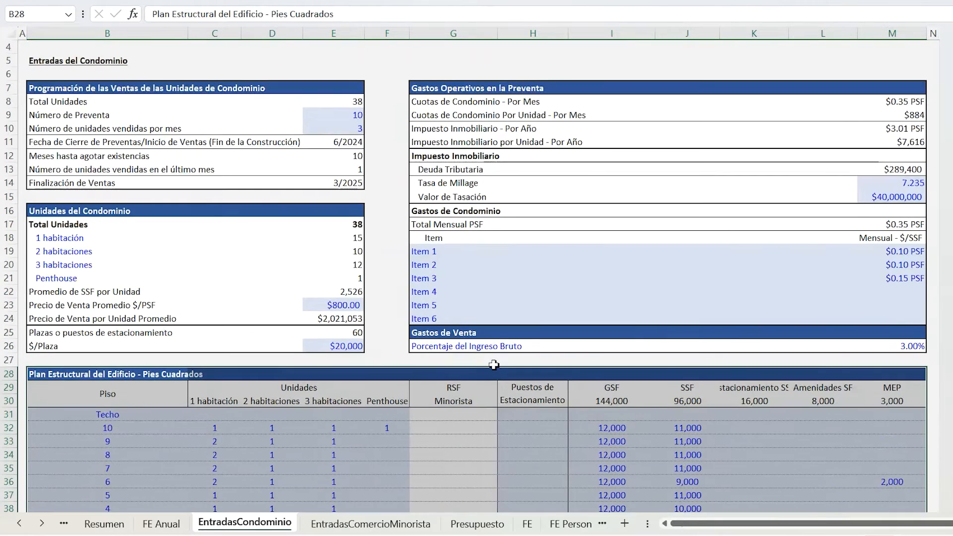
{"action": "left_click", "coordinate": [433, 89]}
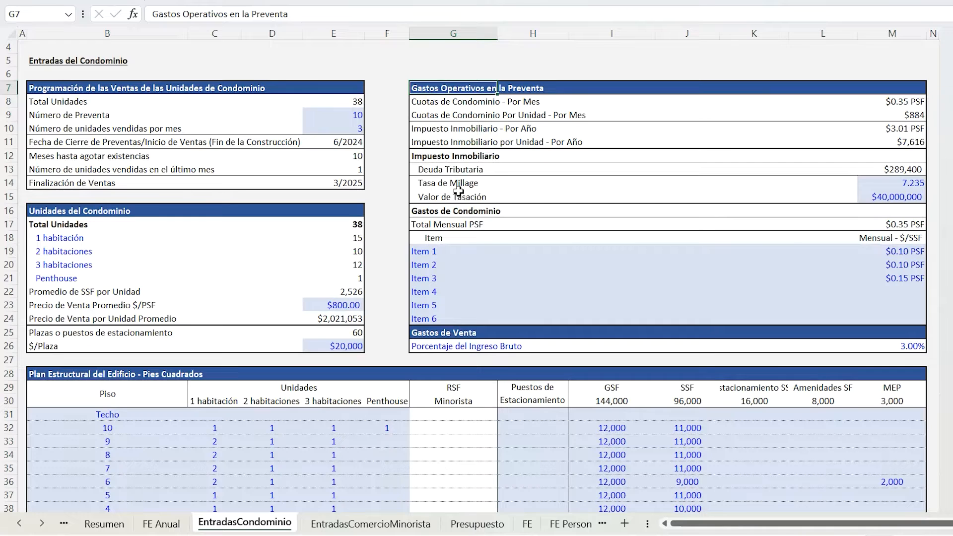
{"action": "left_click", "coordinate": [434, 101]}
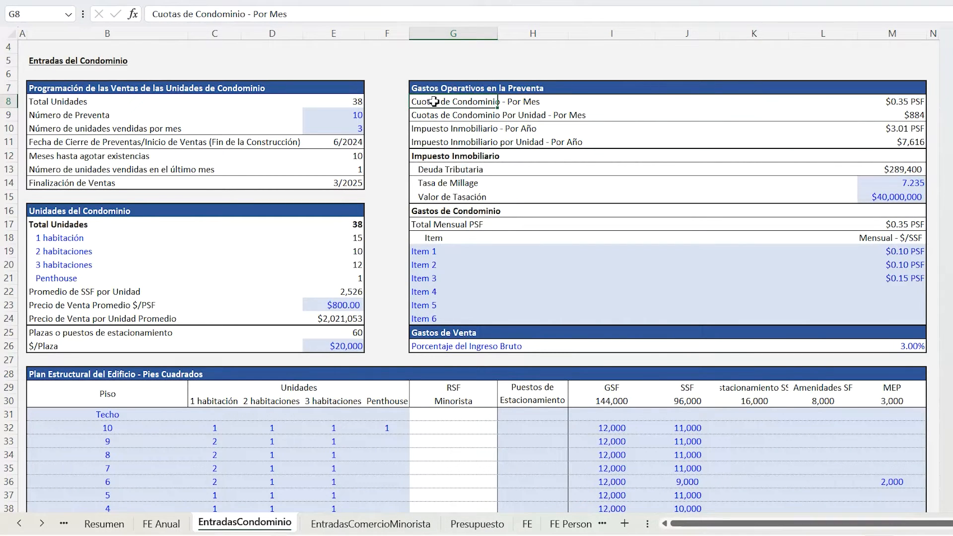
{"action": "left_click", "coordinate": [435, 153]}
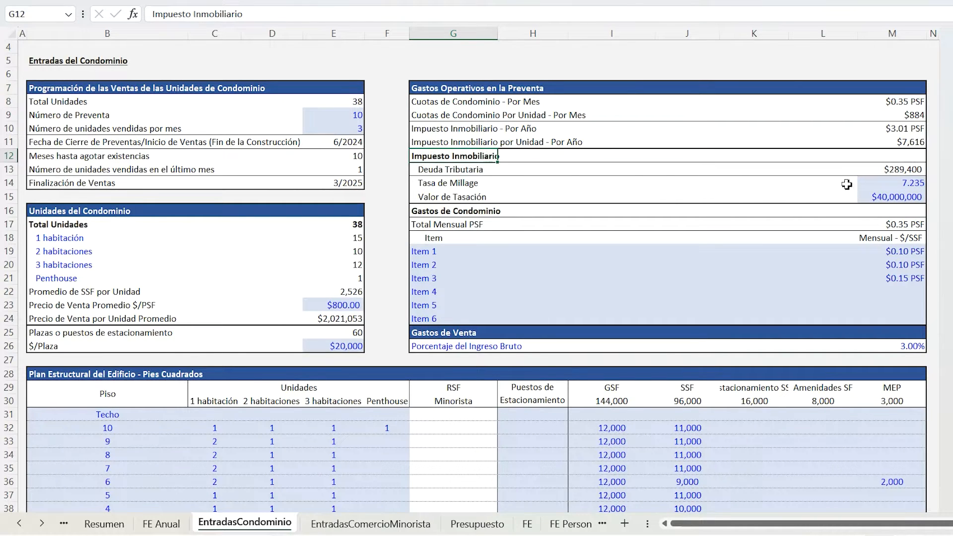
{"action": "left_click", "coordinate": [878, 184]}
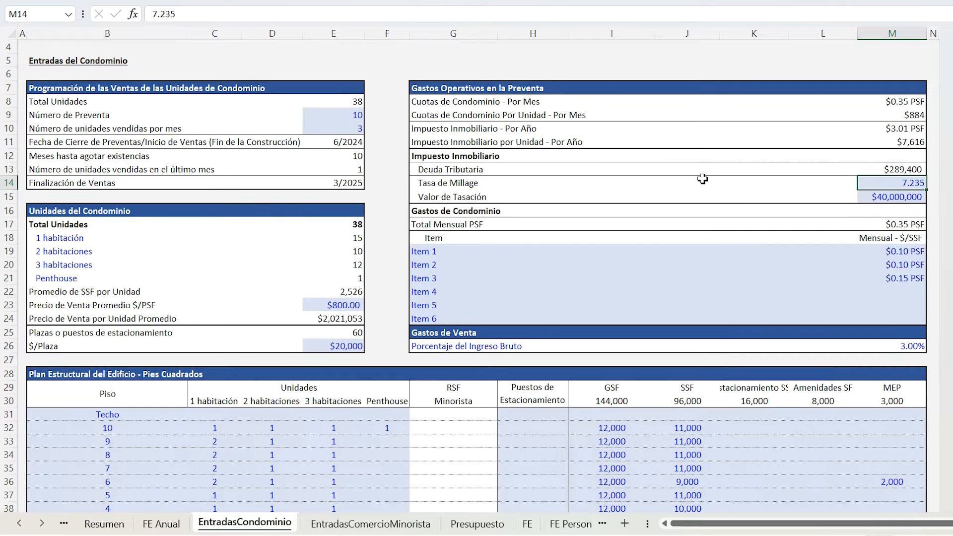
{"action": "left_click", "coordinate": [893, 197]}
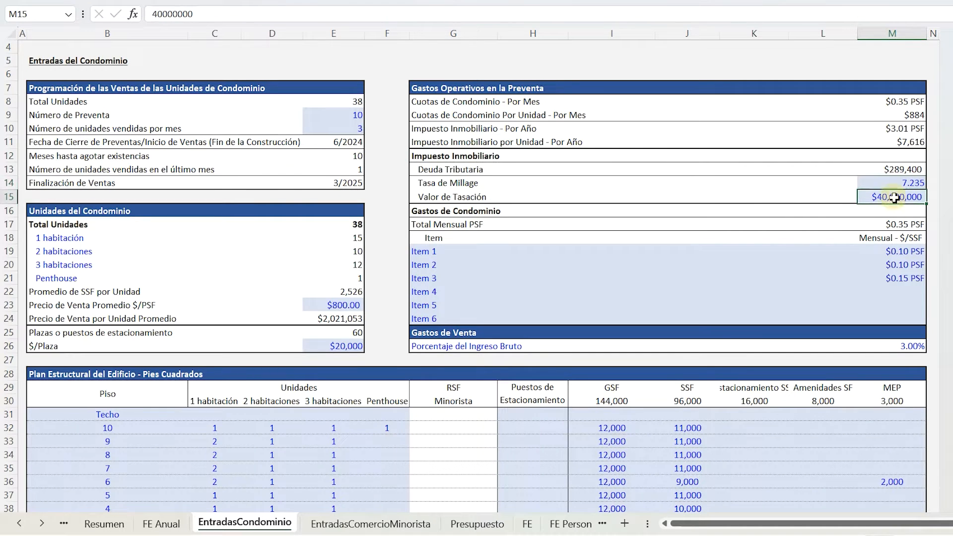
{"action": "left_click", "coordinate": [889, 170]}
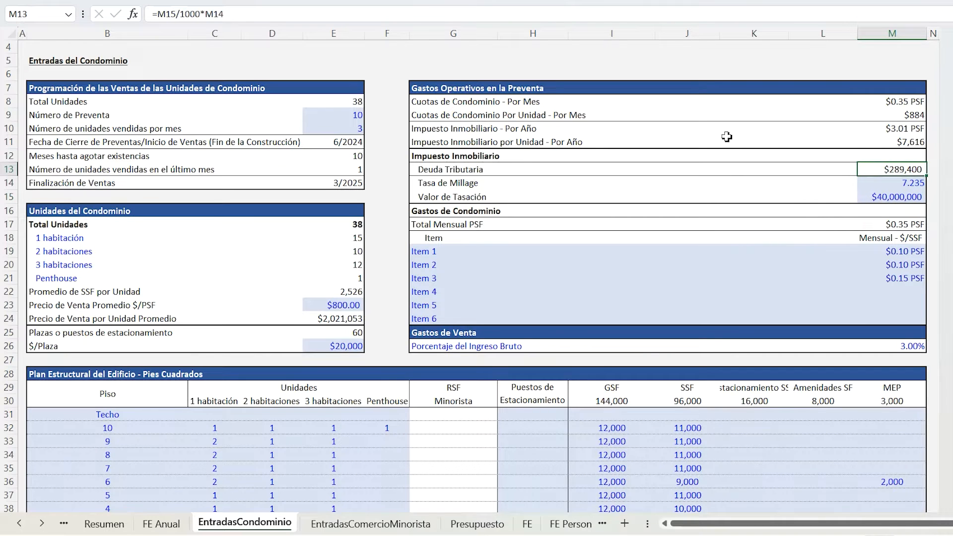
Step: Examine condominium expense Items 1 to 3 and the Gastos de Venta percentage of gross revenue on EntradasCondominio
{"action": "left_click_drag", "start_coordinate": [434, 251], "coordinate": [906, 279]}
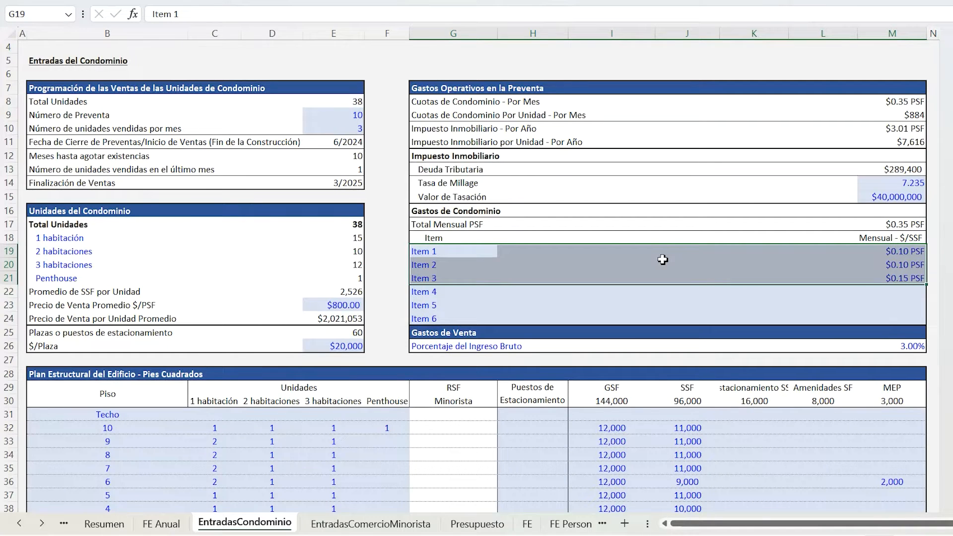
{"action": "left_click", "coordinate": [454, 344]}
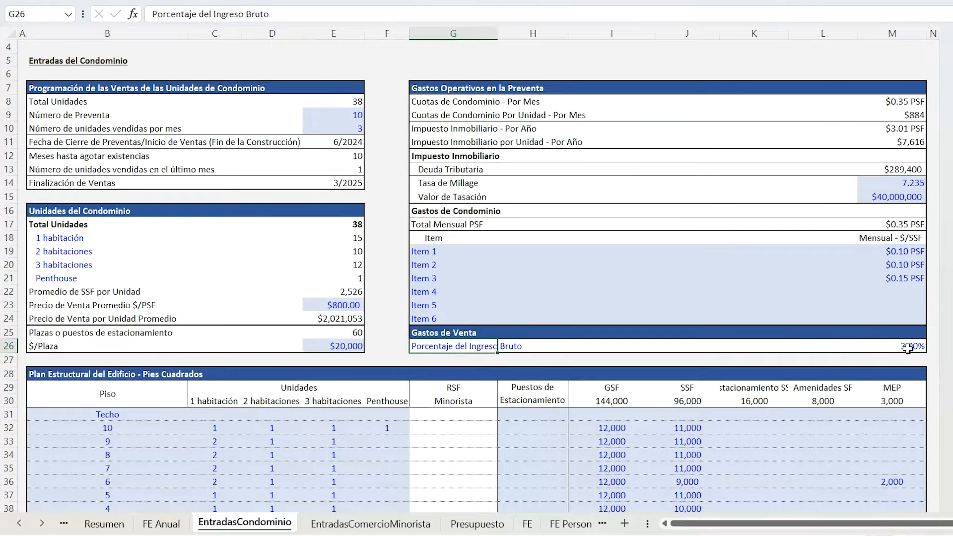
{"action": "left_click", "coordinate": [908, 348]}
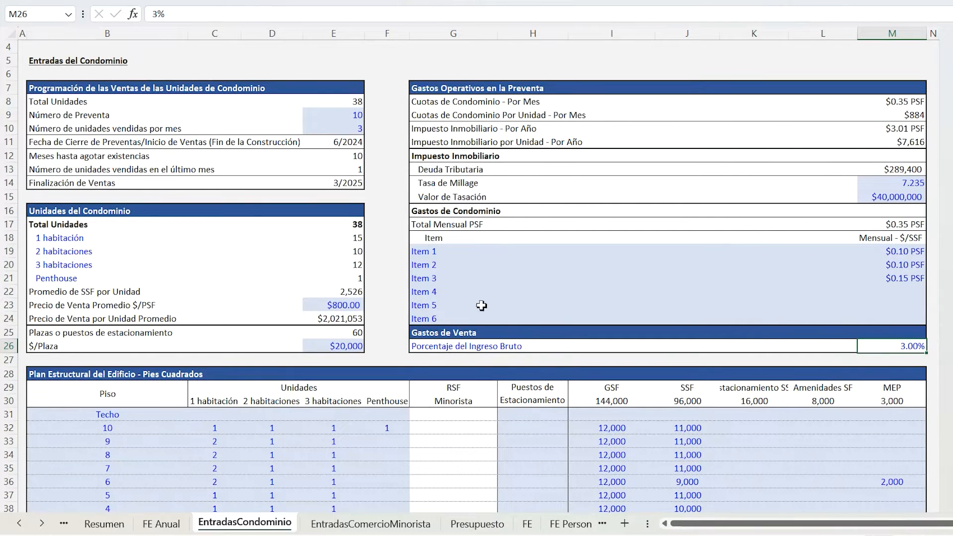
{"action": "left_click", "coordinate": [456, 333]}
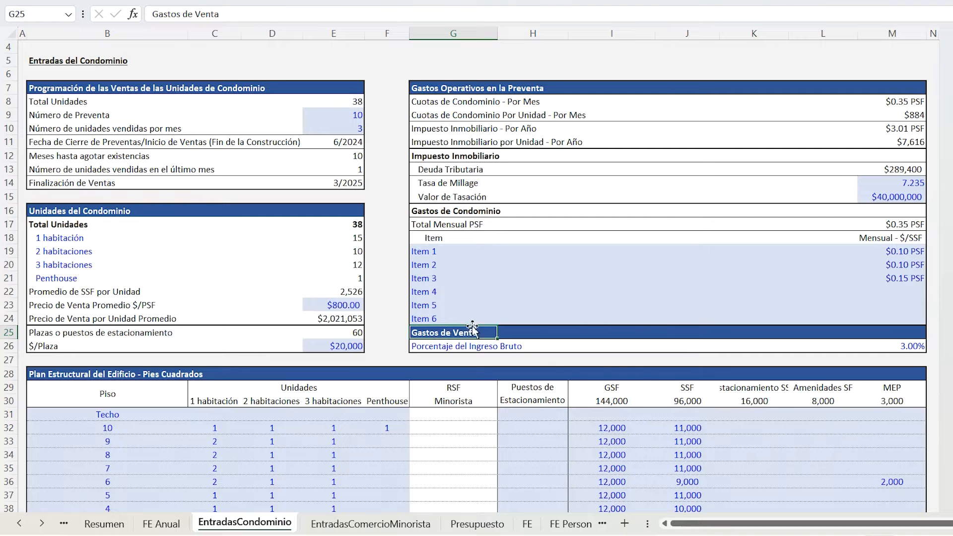
{"action": "left_click_drag", "start_coordinate": [452, 92], "coordinate": [443, 331]}
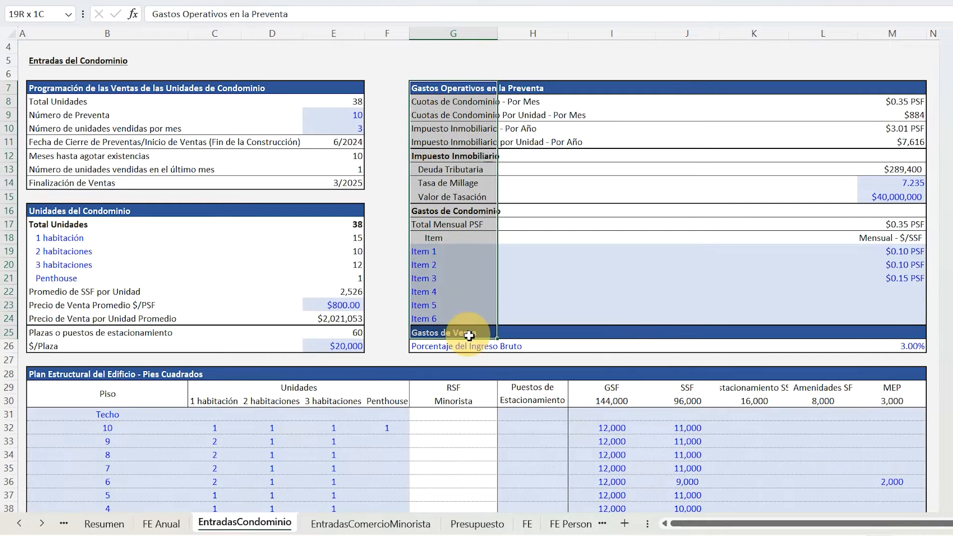
Step: Inspect the Cuotas de Condominio formula for the 6/2024 column in the FE monthly cash flow
{"action": "left_click", "coordinate": [527, 525]}
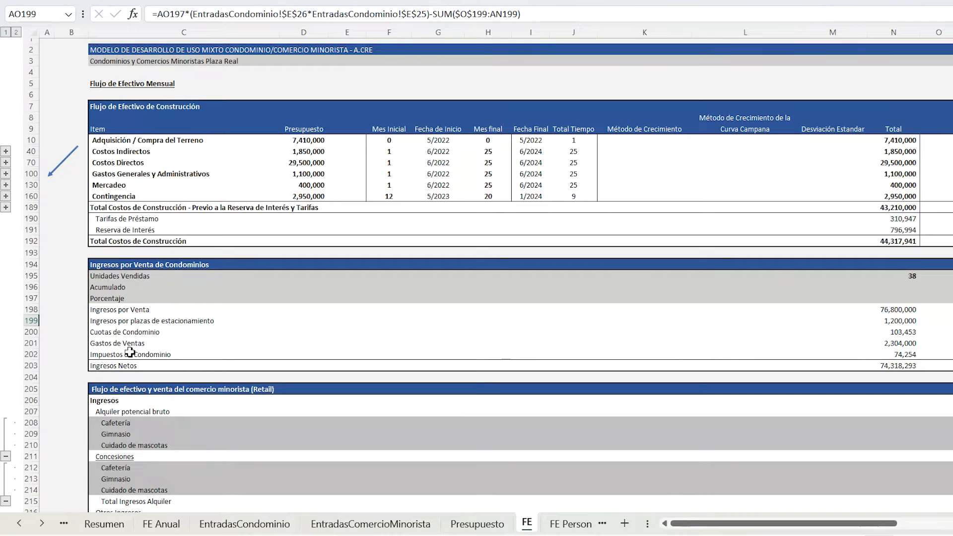
{"action": "left_click", "coordinate": [128, 333]}
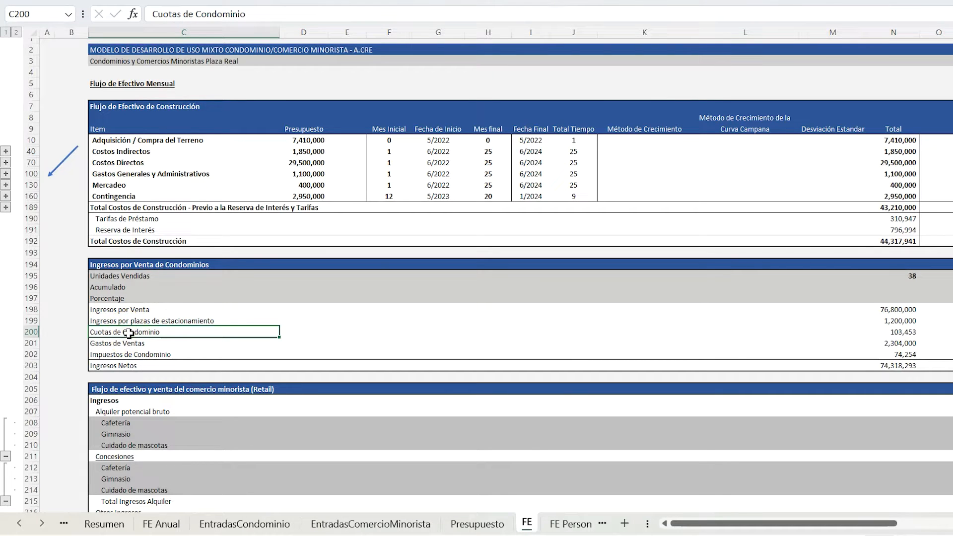
{"action": "key", "text": "Right"}
{"action": "key", "text": "Right"}
{"action": "key", "text": "Right"}
{"action": "key", "text": "Right"}
{"action": "key", "text": "Right"}
{"action": "key", "text": "Right"}
{"action": "key", "text": "Right"}
{"action": "key", "text": "Right"}
{"action": "key", "text": "Right"}
{"action": "key", "text": "Right"}
{"action": "key", "text": "Right"}
{"action": "key", "text": "Right"}
{"action": "key", "text": "Right"}
{"action": "key", "text": "Right"}
{"action": "key", "text": "Right"}
{"action": "key", "text": "Right"}
{"action": "key", "text": "Right"}
{"action": "key", "text": "Right"}
{"action": "key", "text": "Right"}
{"action": "key", "text": "Right"}
{"action": "key", "text": "Right"}
{"action": "key", "text": "Right"}
{"action": "key", "text": "Right"}
{"action": "key", "text": "Right"}
{"action": "key", "text": "Right"}
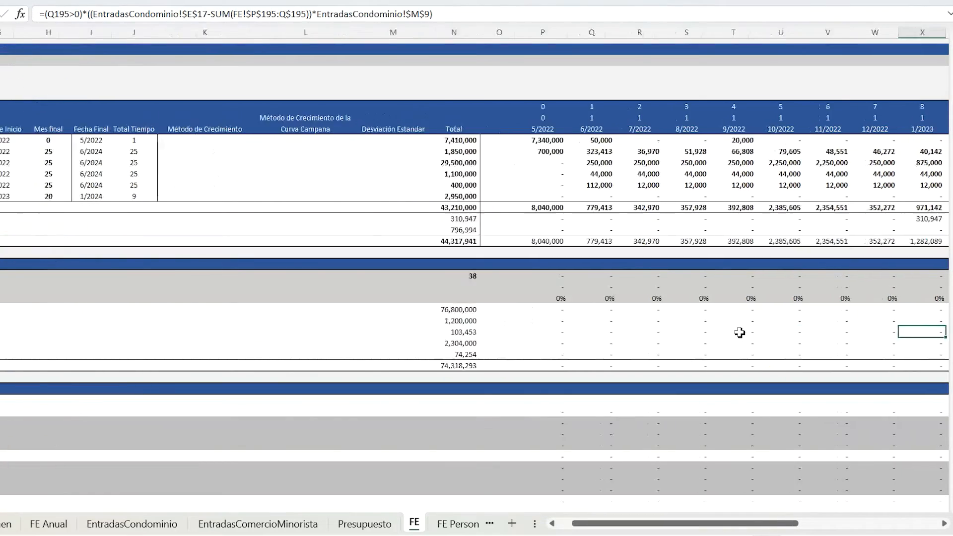
{"action": "key", "text": "Right"}
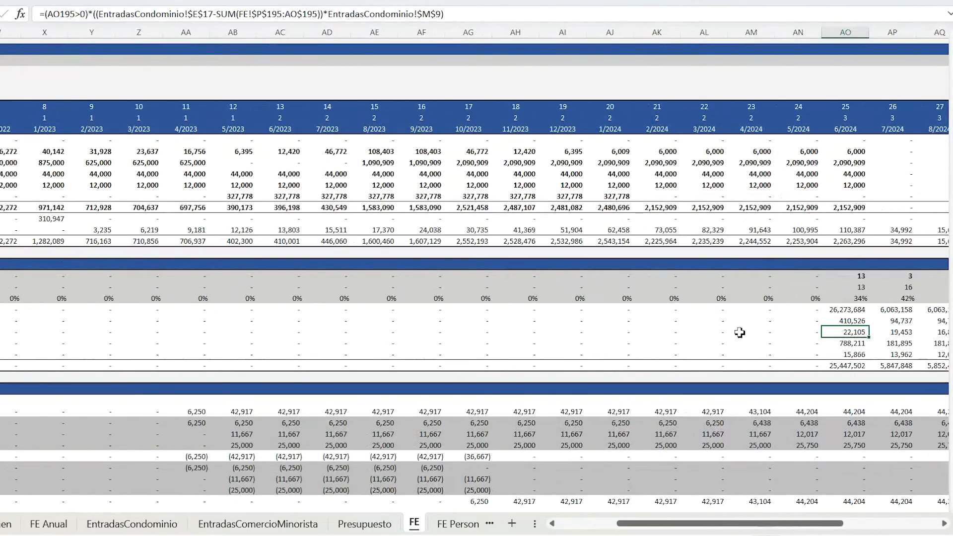
{"action": "key", "text": "F2"}
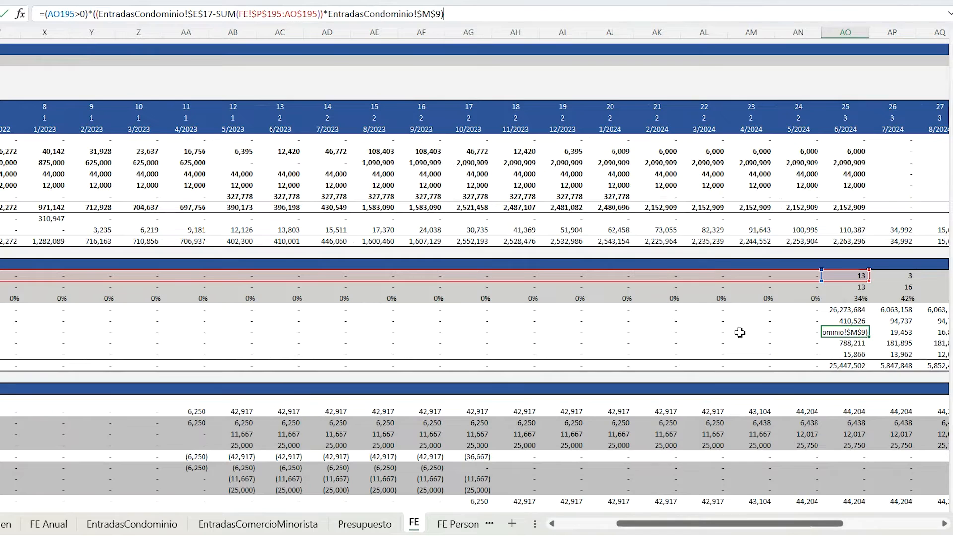
{"action": "key", "text": "Escape"}
Step: Inspect the 6/2024 formulas for Gastos de Ventas and Impuestos de Condominio in the condominium sales cash flow
{"action": "key", "text": "Down"}
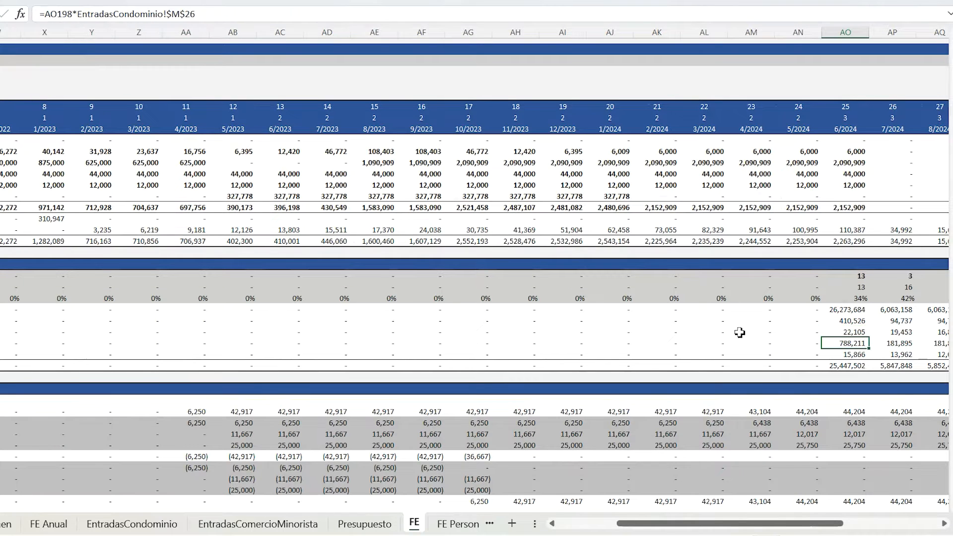
{"action": "key", "text": "F2"}
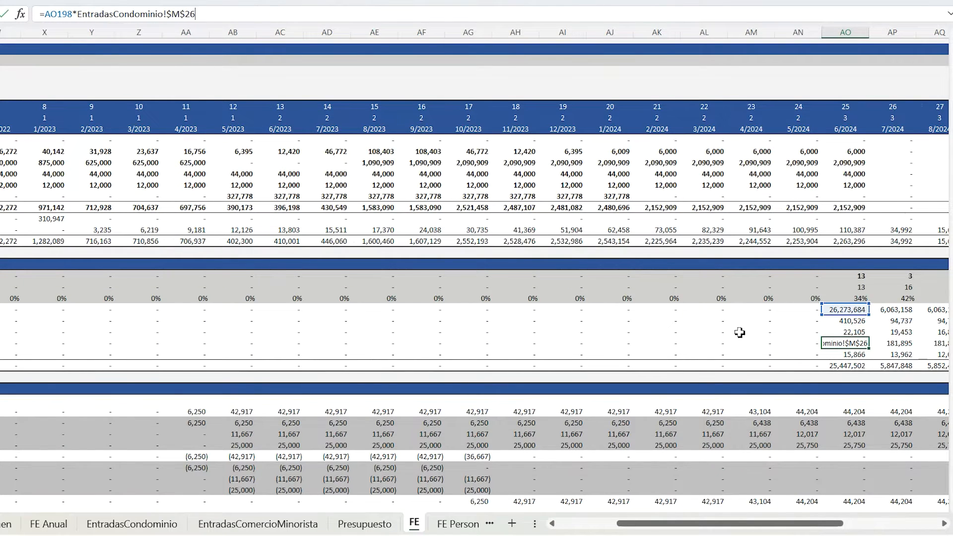
{"action": "key", "text": "Return"}
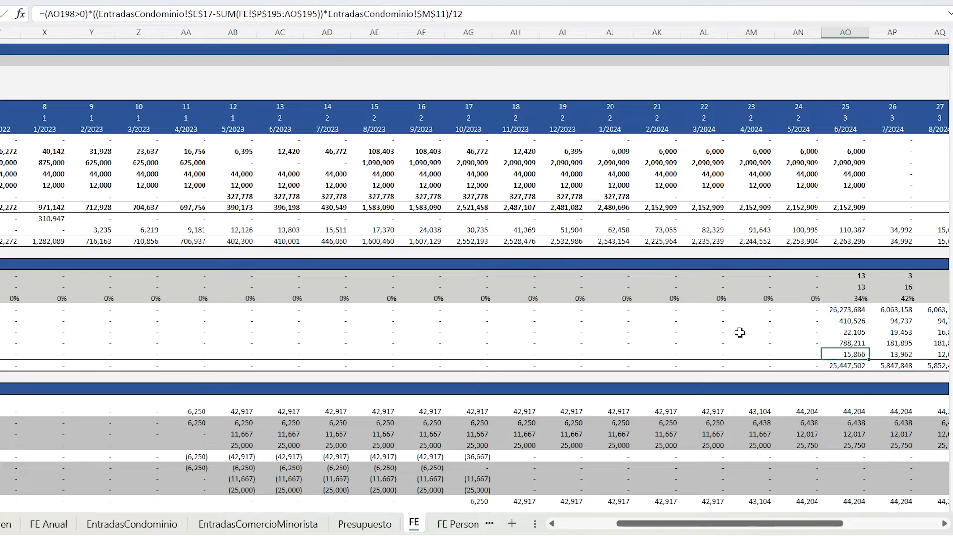
{"action": "key", "text": "F2"}
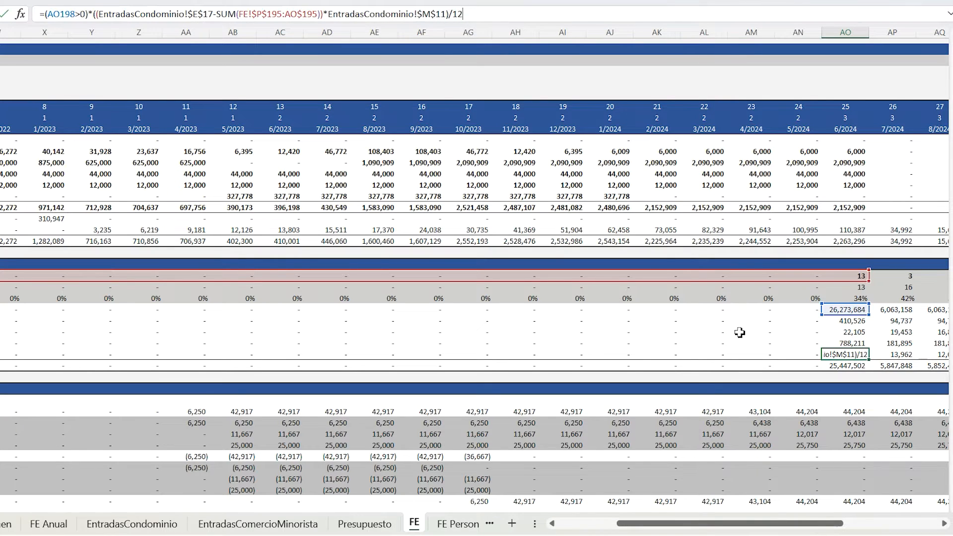
{"action": "key", "text": "Return"}
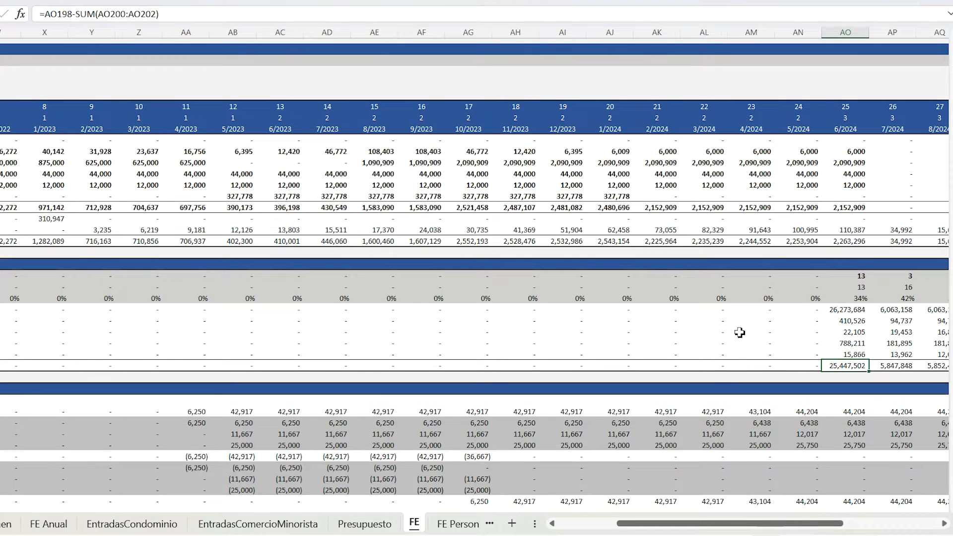
Step: Compare the condominium fee, sales expense and tax lines with the sales and parking income lines feeding Ingresos Netos
{"action": "key", "text": "Left"}
{"action": "key", "text": "Left"}
{"action": "key", "text": "Left"}
{"action": "key", "text": "Left"}
{"action": "key", "text": "Left"}
{"action": "key", "text": "Left"}
{"action": "key", "text": "Left"}
{"action": "key", "text": "Left"}
{"action": "key", "text": "Left"}
{"action": "key", "text": "Left"}
{"action": "key", "text": "Left"}
{"action": "key", "text": "Left"}
{"action": "key", "text": "Left"}
{"action": "key", "text": "Left"}
{"action": "key", "text": "Left"}
{"action": "key", "text": "Left"}
{"action": "key", "text": "Left"}
{"action": "key", "text": "Left"}
{"action": "key", "text": "Left"}
{"action": "key", "text": "Left"}
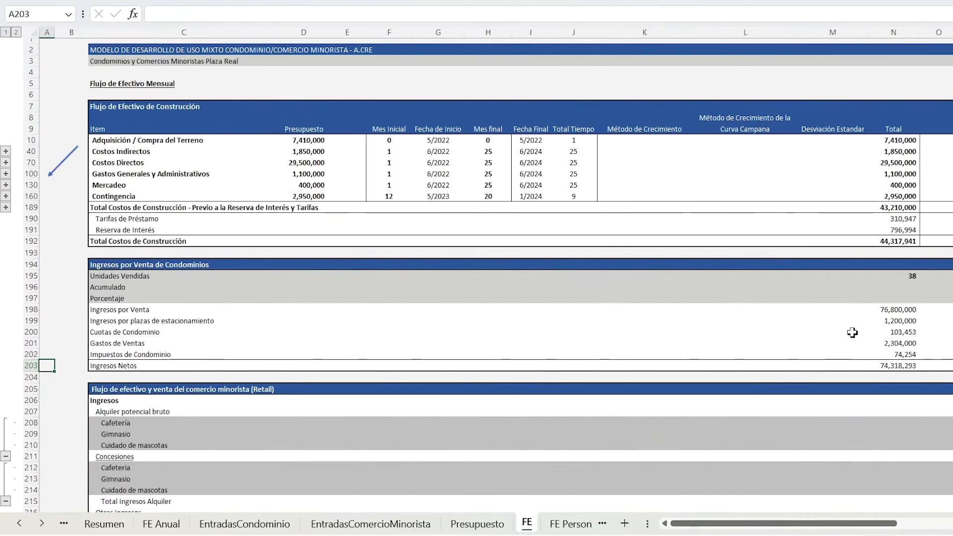
{"action": "key", "text": "Right"}
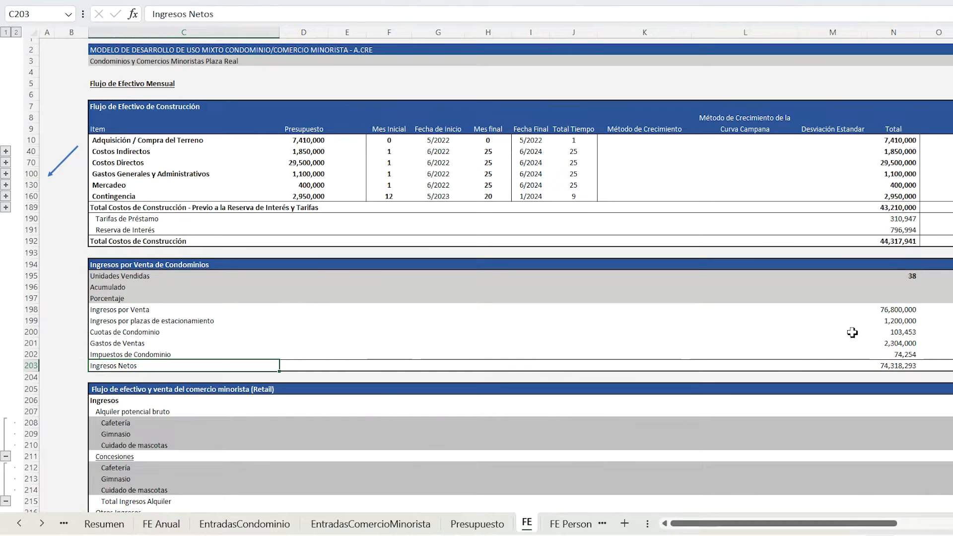
{"action": "left_click_drag", "start_coordinate": [142, 334], "coordinate": [137, 355]}
{"action": "left_click_drag", "start_coordinate": [140, 312], "coordinate": [141, 323]}
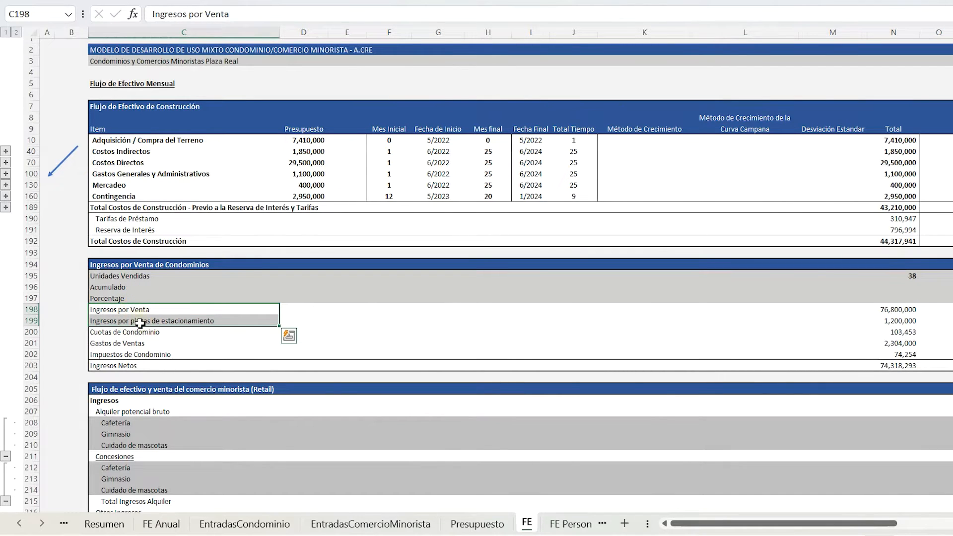
{"action": "left_click", "coordinate": [148, 365]}
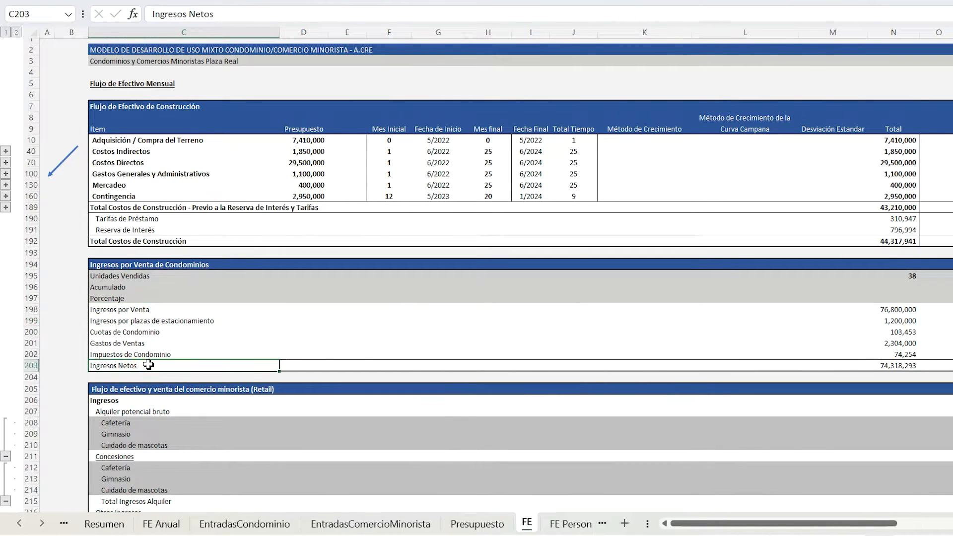
Step: Correct the month 0 Ingresos Netos formula in P203 to =P198+P199-SUM(P200:P202) so it includes parking income
{"action": "key", "text": "Right"}
{"action": "key", "text": "Right"}
{"action": "key", "text": "Right"}
{"action": "key", "text": "Right"}
{"action": "key", "text": "Right"}
{"action": "key", "text": "Right"}
{"action": "key", "text": "Right"}
{"action": "key", "text": "Right"}
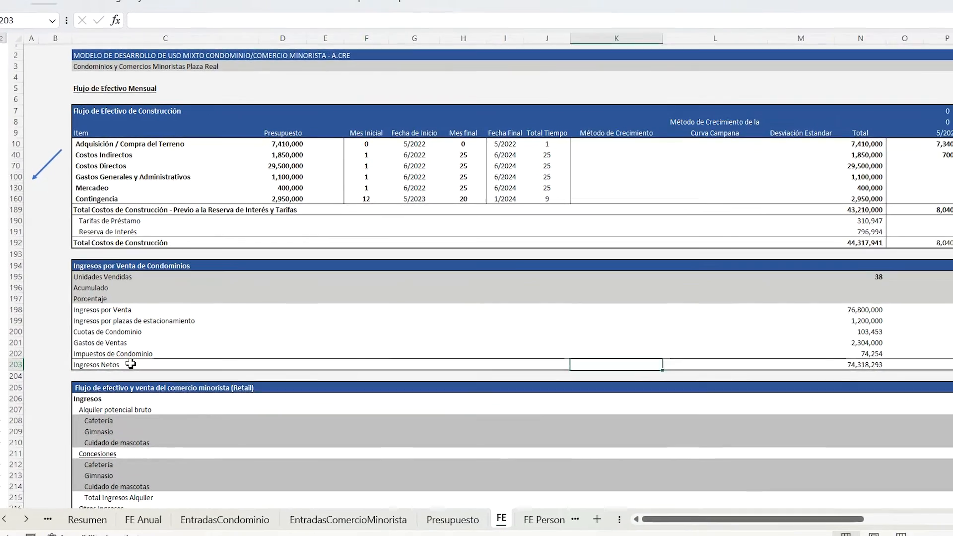
{"action": "key", "text": "Right"}
{"action": "key", "text": "Right"}
{"action": "key", "text": "Right"}
{"action": "key", "text": "Right"}
{"action": "key", "text": "Right"}
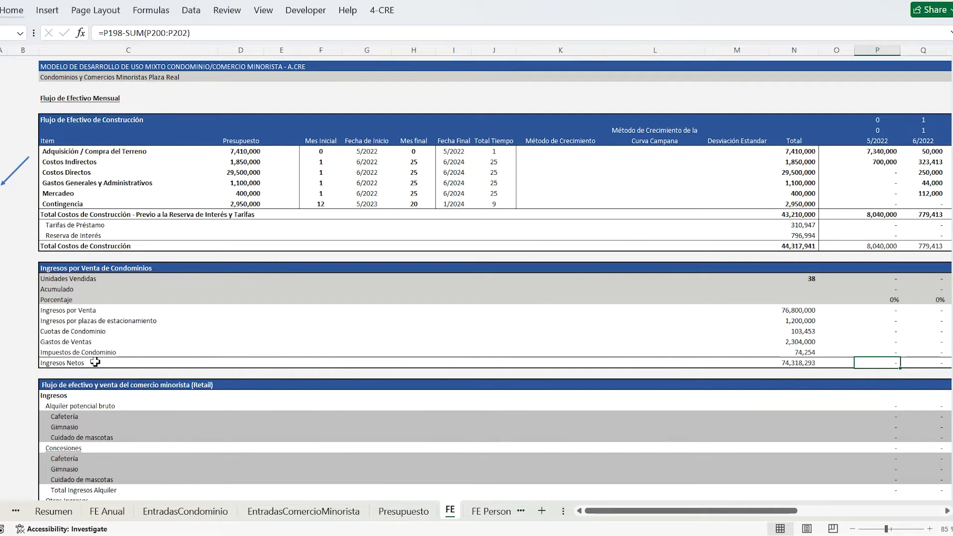
{"action": "key", "text": "F2"}
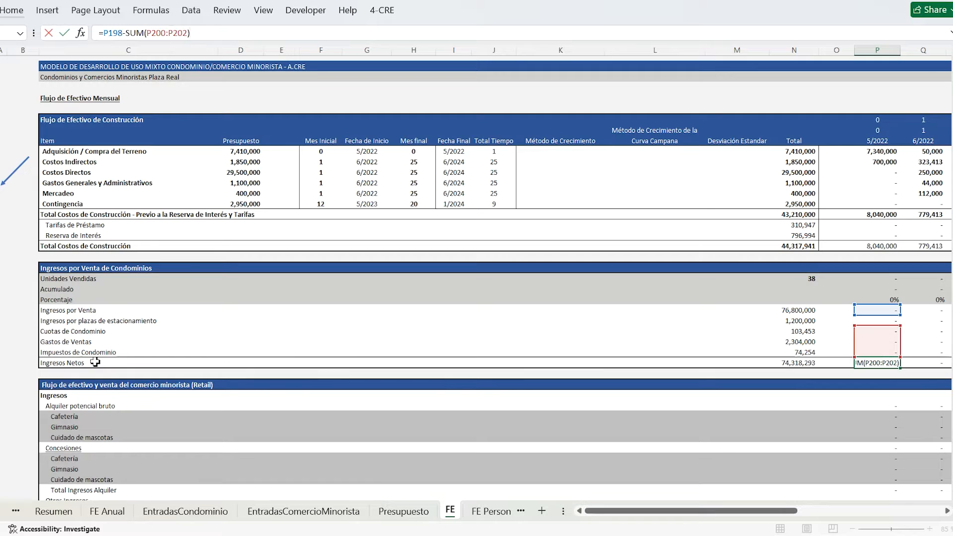
{"action": "key", "text": "Left"}
{"action": "key", "text": "Left"}
{"action": "key", "text": "Left"}
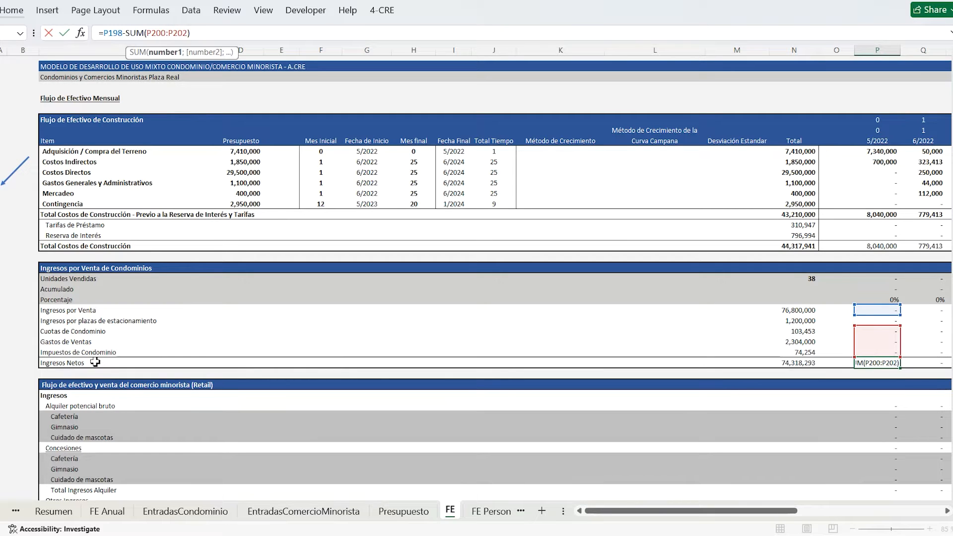
{"action": "key", "text": "Left"}
{"action": "key", "text": "Left"}
{"action": "key", "text": "Left"}
{"action": "key", "text": "Left"}
{"action": "key", "text": "Left"}
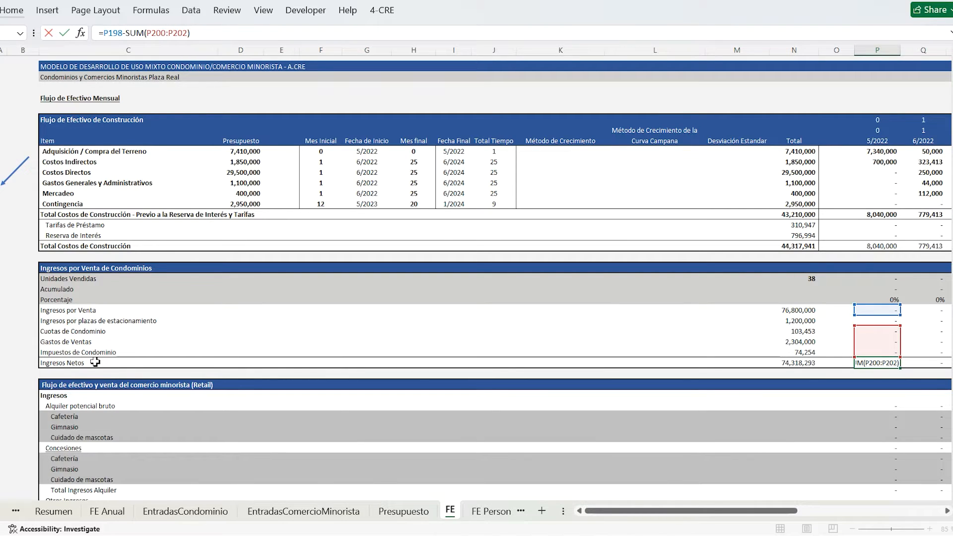
{"action": "type", "text": "+"}
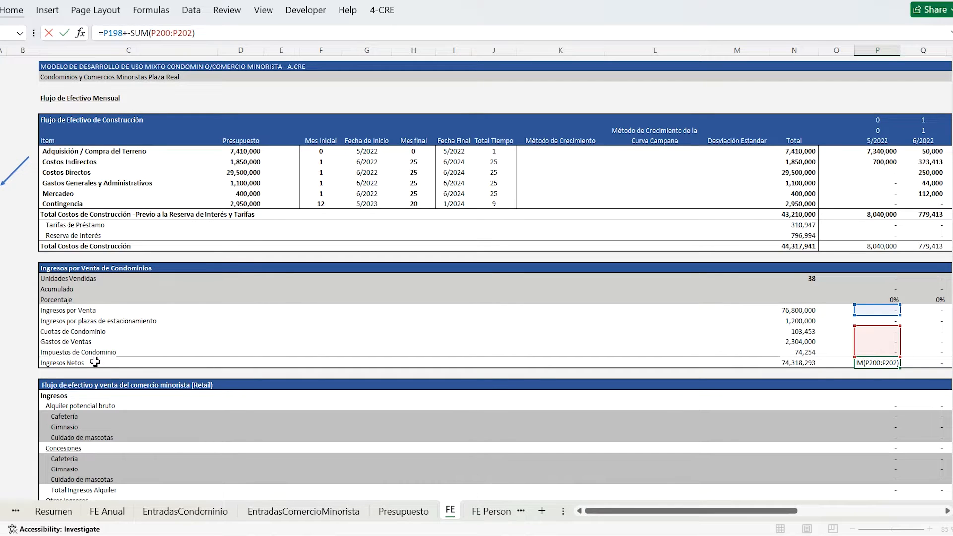
{"action": "left_click", "coordinate": [871, 322]}
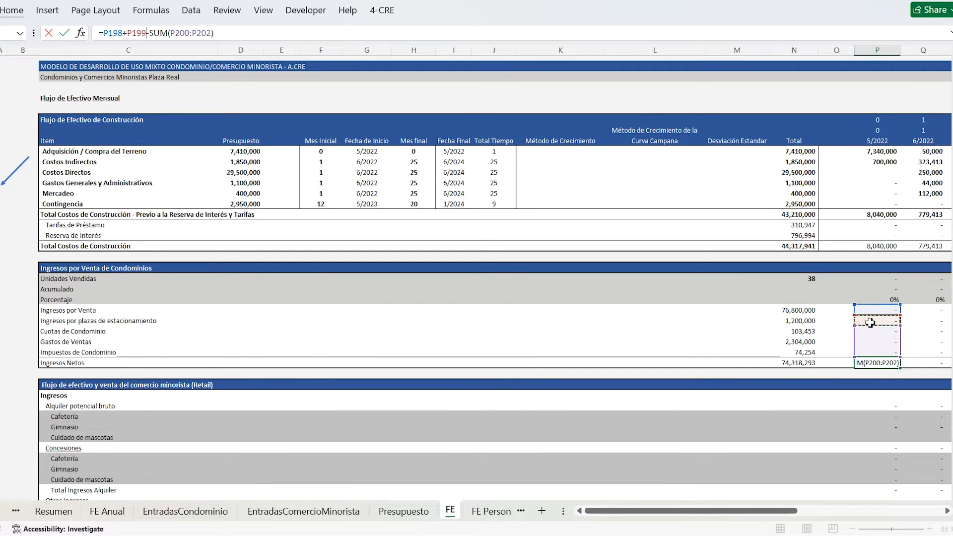
{"action": "key", "text": "Return"}
Step: Copy the corrected Ingresos Netos formula from P203 across the remaining months of row 203, from 6/2022 through 5/2027
{"action": "key", "text": "ctrl+c"}
{"action": "key", "text": "Escape"}
{"action": "key", "text": "Up"}
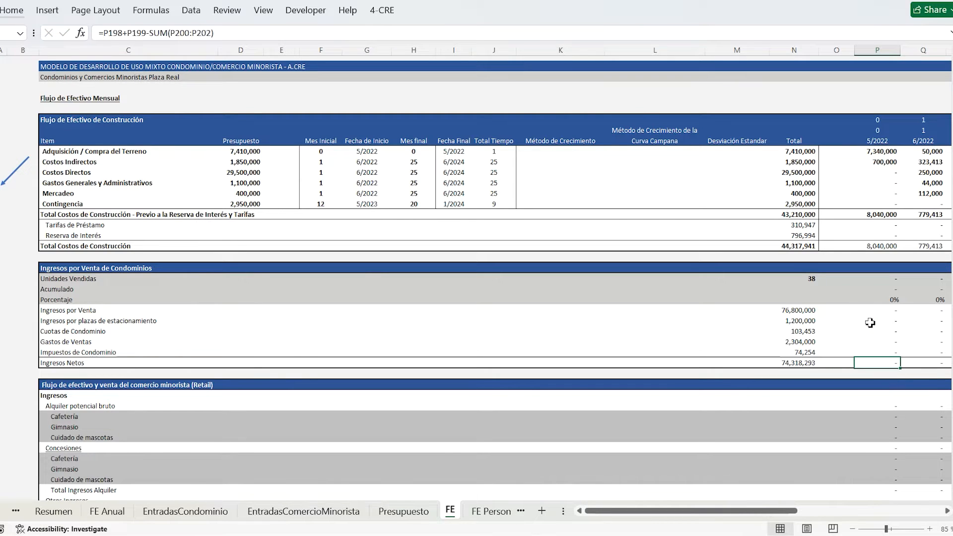
{"action": "key", "text": "ctrl+c"}
{"action": "key", "text": "Right"}
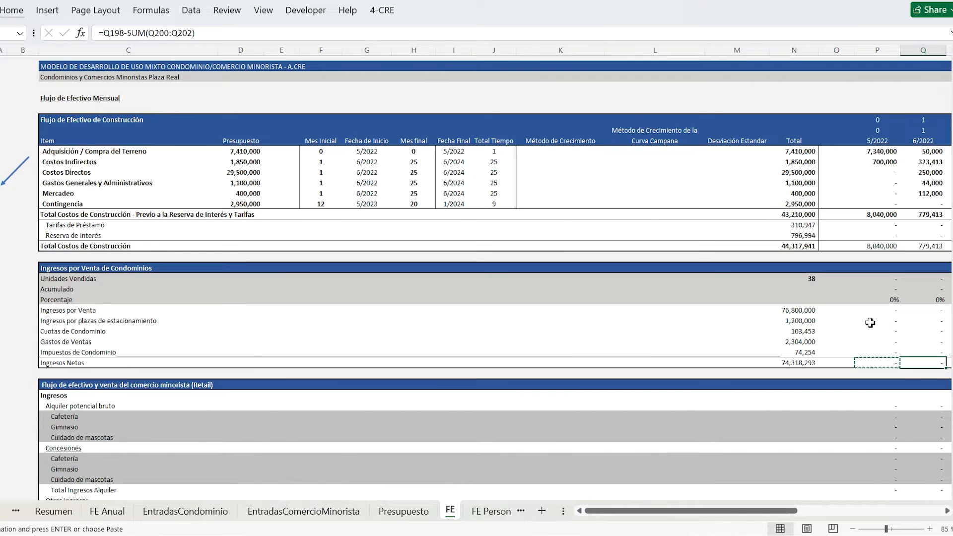
{"action": "key", "text": "ctrl+shift+Right"}
{"action": "key", "text": "alt+h"}
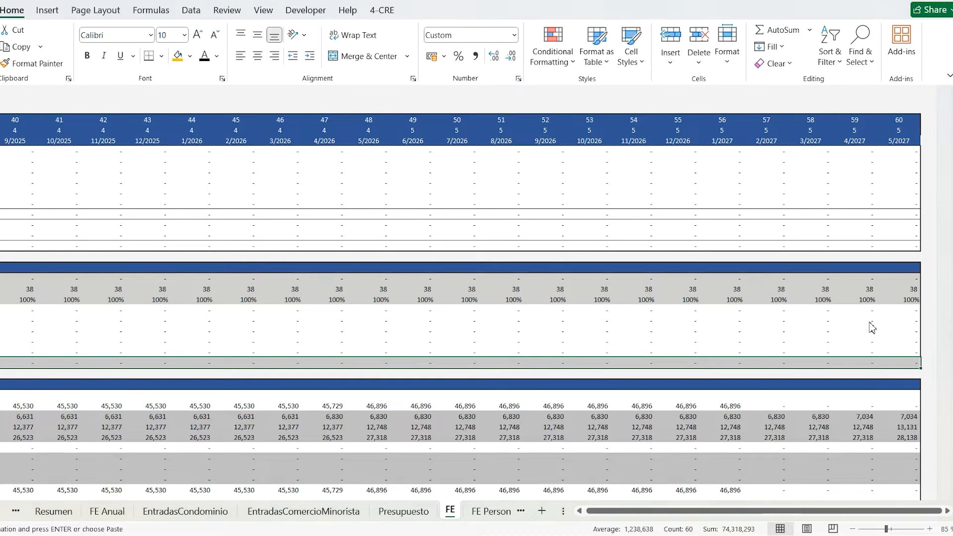
{"action": "key", "text": "ctrl+v"}
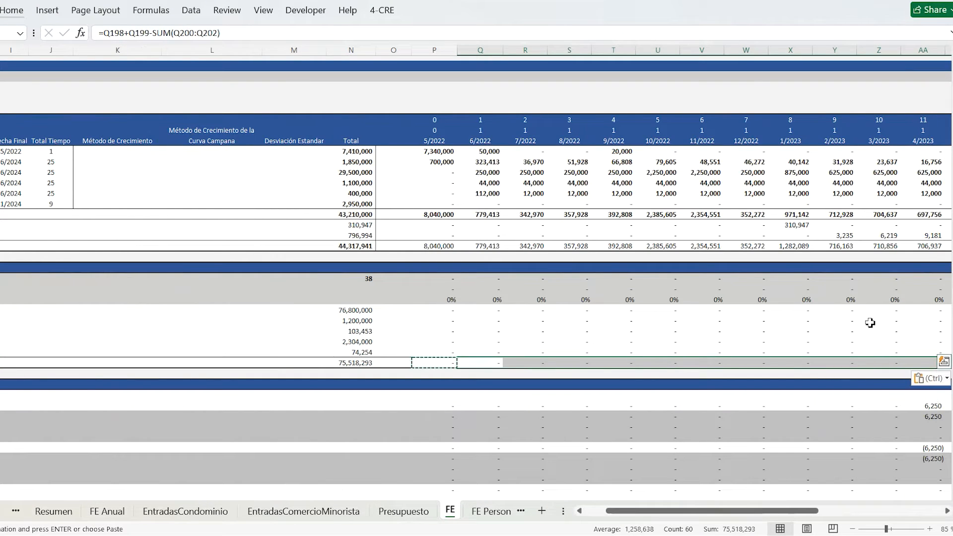
{"action": "key", "text": "Left"}
{"action": "key", "text": "Escape"}
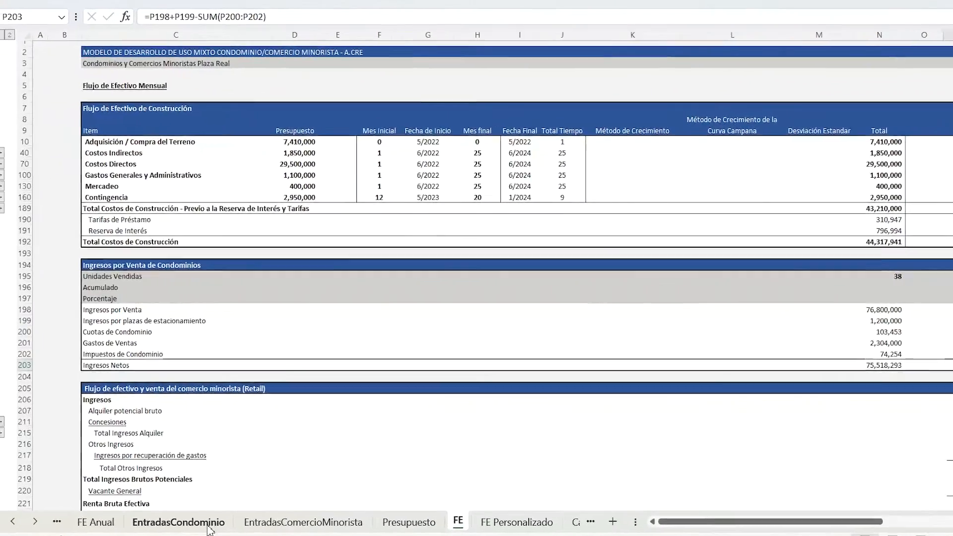
Step: Review Entradas Generales/Supuestos on EntradasComercioMinorista, focusing on the Vacante General rate
{"action": "left_click", "coordinate": [186, 512]}
{"action": "left_click", "coordinate": [283, 526]}
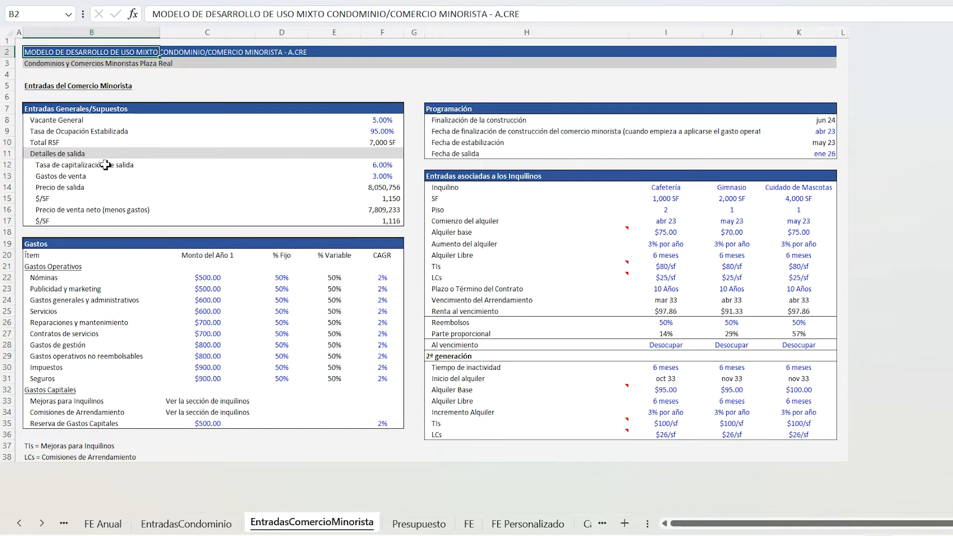
{"action": "left_click", "coordinate": [49, 106]}
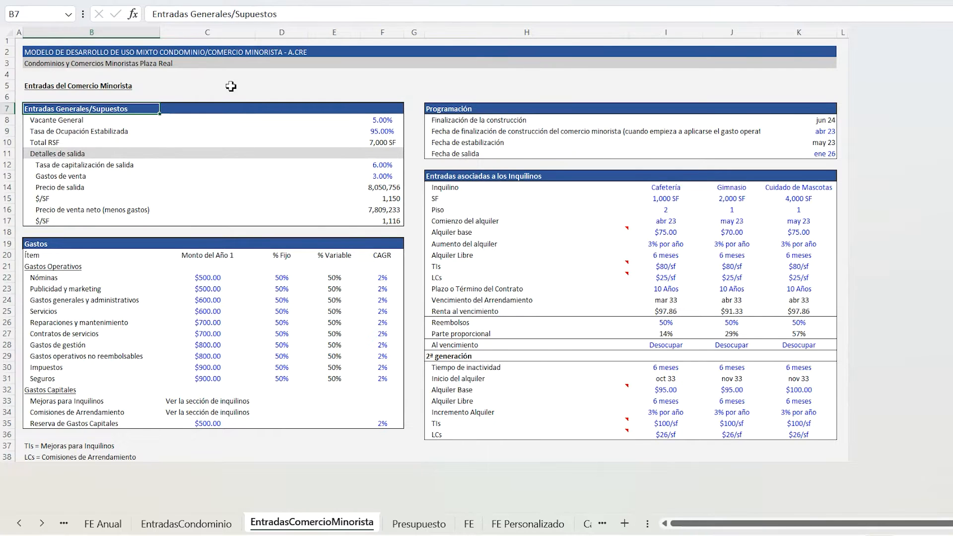
{"action": "left_click", "coordinate": [59, 122]}
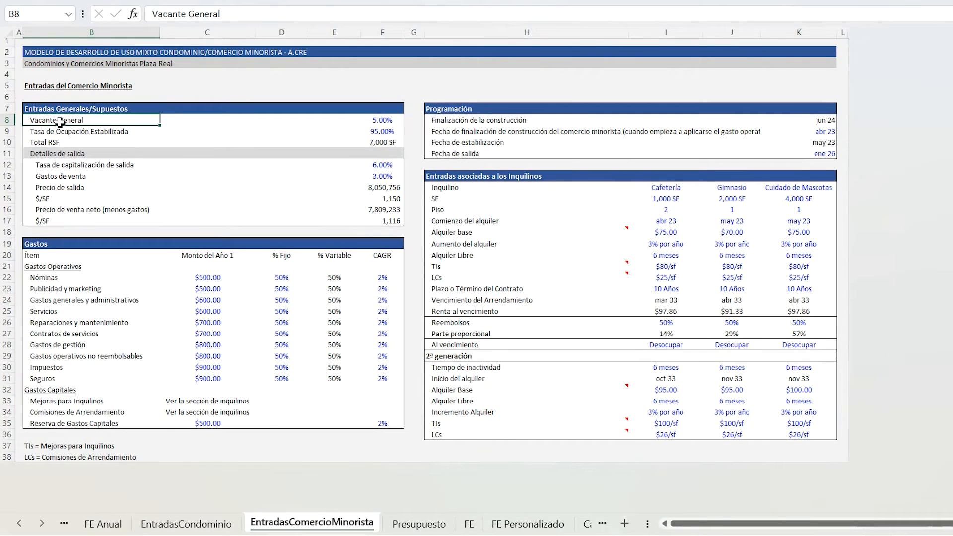
{"action": "left_click", "coordinate": [373, 122]}
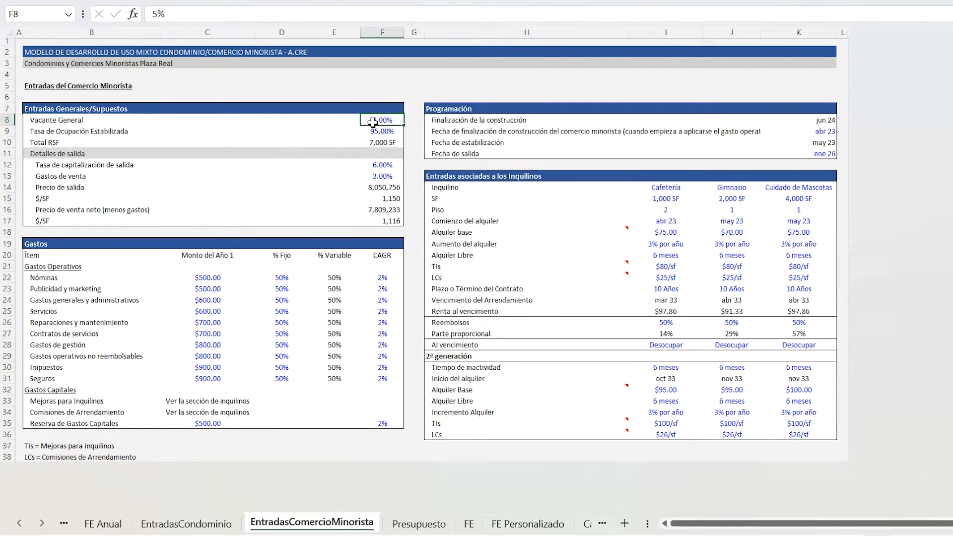
Step: Review the retail cash flow section on FE, from Ingresos down to Venta Minorista (Retail) and Gastos de venta
{"action": "left_click", "coordinate": [470, 522]}
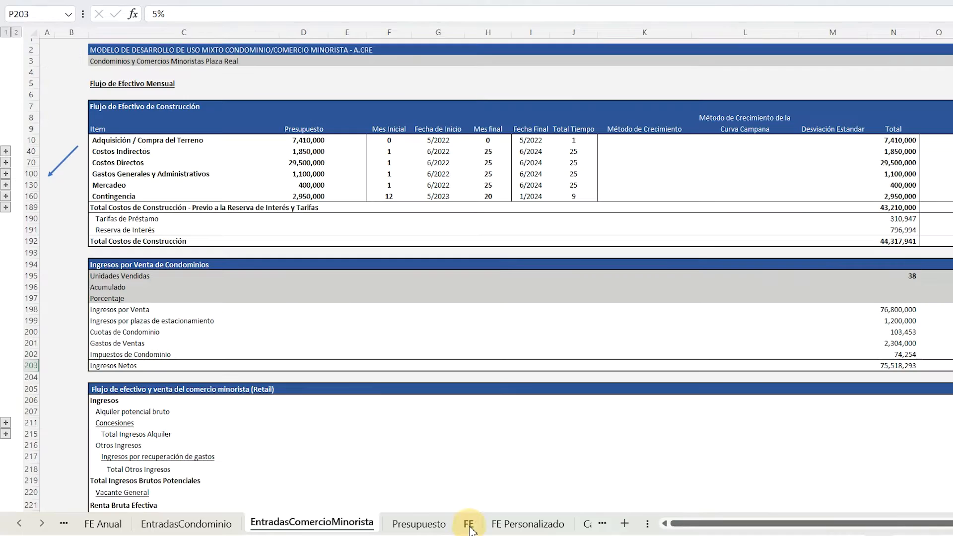
{"action": "scroll", "coordinate": [180, 383], "scroll_direction": "down", "scroll_amount": 4}
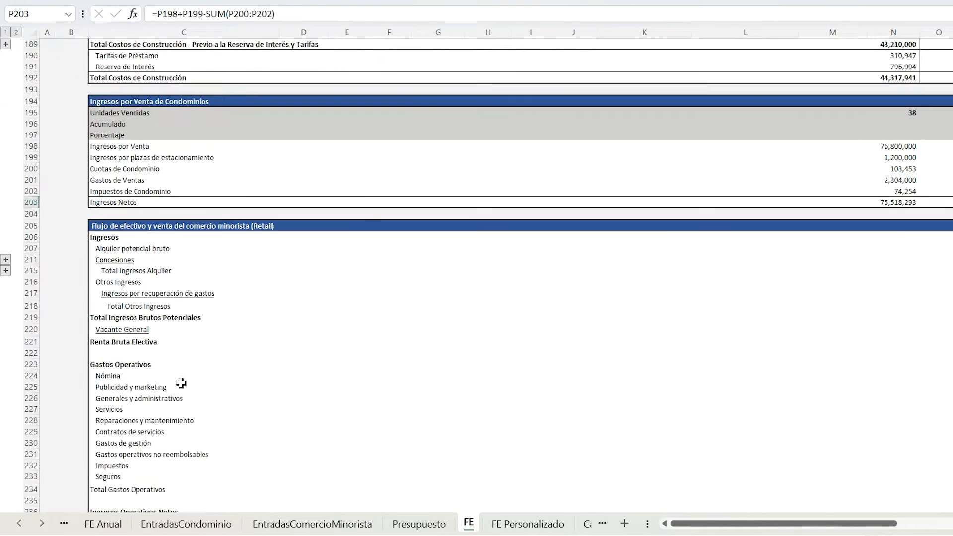
{"action": "left_click", "coordinate": [122, 159]}
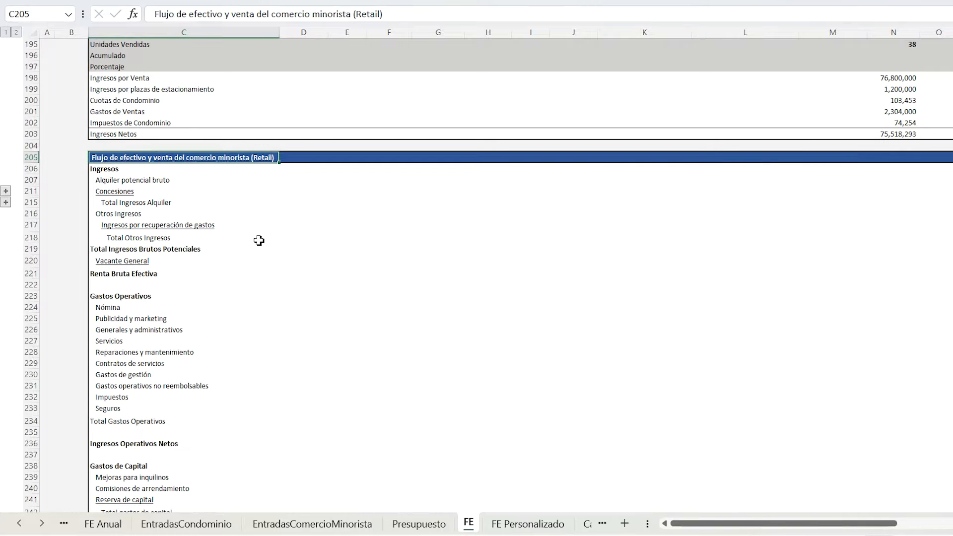
{"action": "scroll", "coordinate": [259, 241], "scroll_direction": "down", "scroll_amount": 3}
{"action": "left_click", "coordinate": [116, 70]}
{"action": "left_click_drag", "start_coordinate": [116, 69], "coordinate": [241, 430]}
{"action": "left_click", "coordinate": [132, 457]}
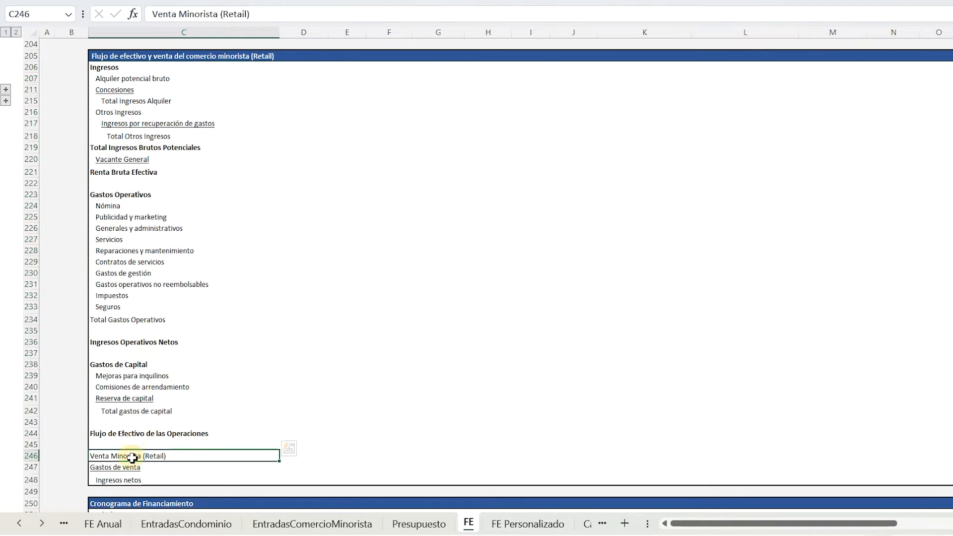
{"action": "left_click_drag", "start_coordinate": [132, 457], "coordinate": [149, 468]}
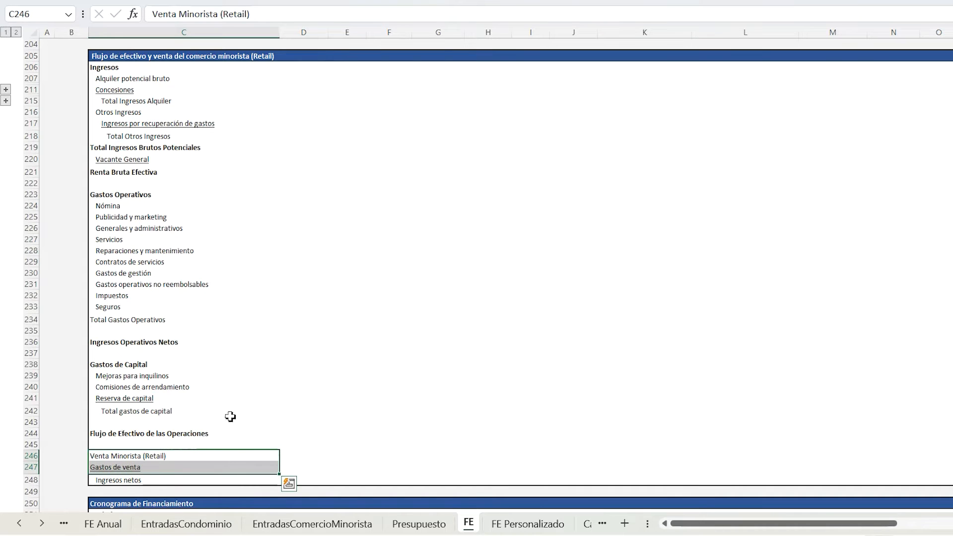
Step: Trace the Vacante General row across the months on FE to its first charges, and check the Renta Bruta Efectiva formula beneath it
{"action": "left_click", "coordinate": [132, 160]}
{"action": "key", "text": "Right"}
{"action": "key", "text": "Right"}
{"action": "key", "text": "Right"}
{"action": "key", "text": "Right"}
{"action": "key", "text": "Right"}
{"action": "key", "text": "Right"}
{"action": "key", "text": "Right"}
{"action": "key", "text": "Right"}
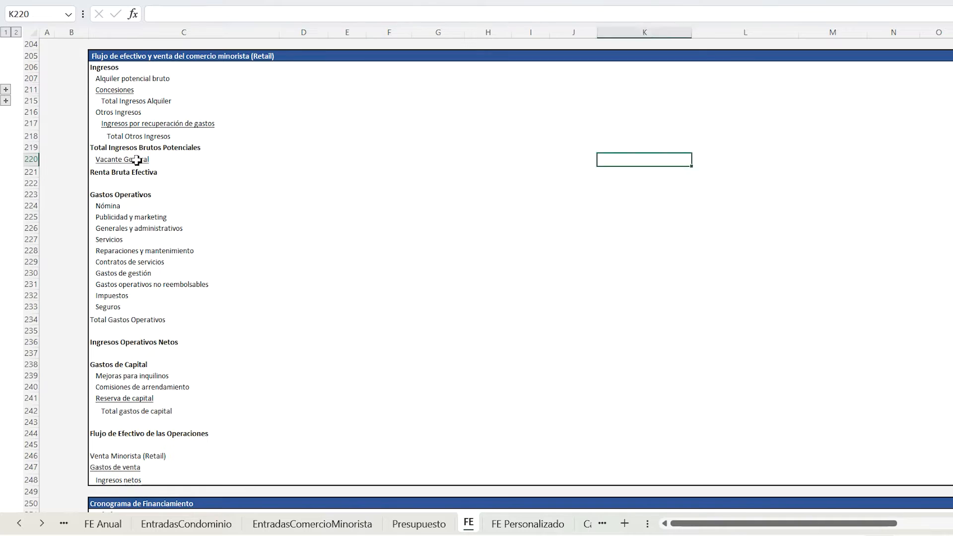
{"action": "key", "text": "Right"}
{"action": "key", "text": "Right"}
{"action": "key", "text": "Right"}
{"action": "key", "text": "Right"}
{"action": "key", "text": "Right"}
{"action": "key", "text": "Right"}
{"action": "key", "text": "Right"}
{"action": "key", "text": "Right"}
{"action": "key", "text": "Right"}
{"action": "key", "text": "Right"}
{"action": "key", "text": "Right"}
{"action": "key", "text": "Right"}
{"action": "key", "text": "Right"}
{"action": "key", "text": "Right"}
{"action": "key", "text": "Right"}
{"action": "key", "text": "Right"}
{"action": "key", "text": "Right"}
{"action": "key", "text": "Right"}
{"action": "key", "text": "Right"}
{"action": "key", "text": "Right"}
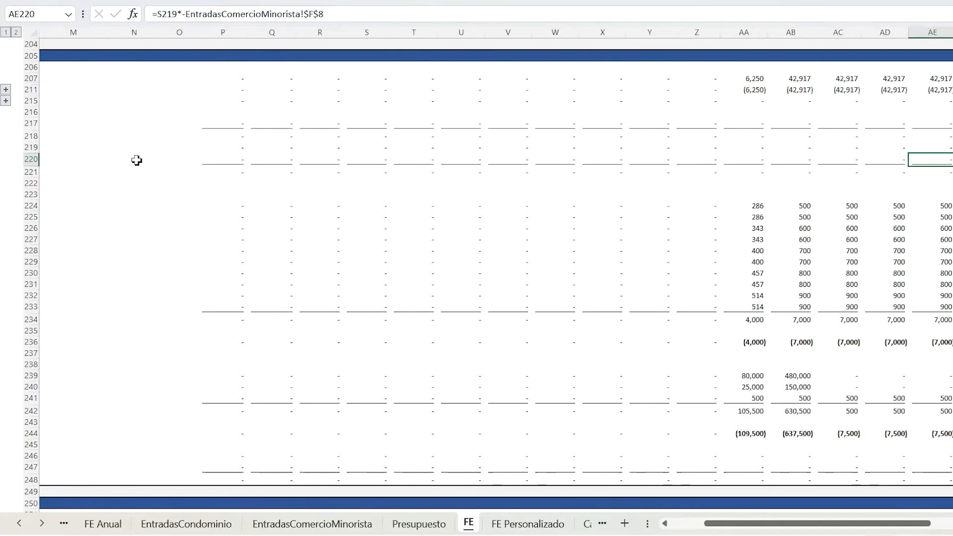
{"action": "key", "text": "Right"}
{"action": "key", "text": "Right"}
{"action": "key", "text": "Right"}
{"action": "key", "text": "Right"}
{"action": "key", "text": "Right"}
{"action": "key", "text": "Right"}
{"action": "key", "text": "Right"}
{"action": "key", "text": "Left"}
{"action": "key", "text": "Left"}
{"action": "key", "text": "Left"}
{"action": "key", "text": "Left"}
{"action": "key", "text": "Left"}
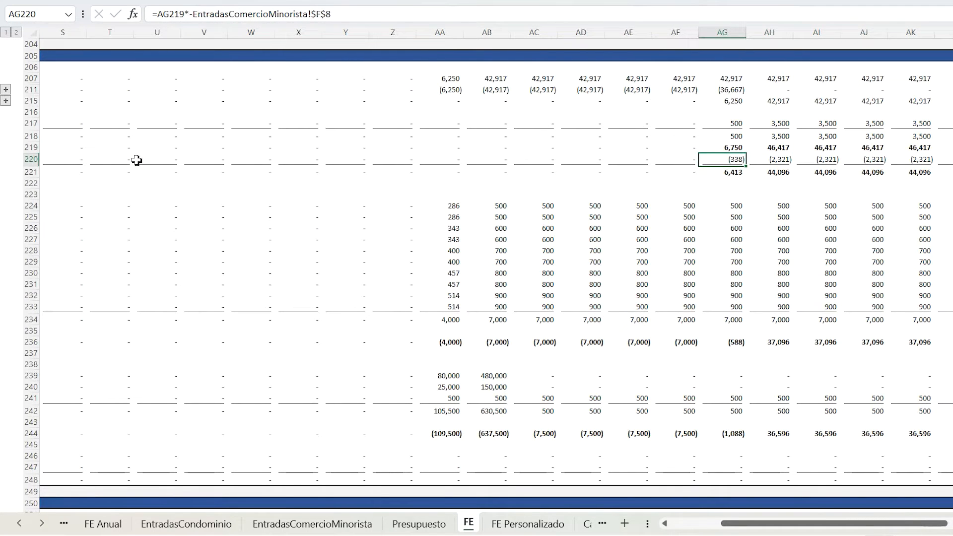
{"action": "key", "text": "Down"}
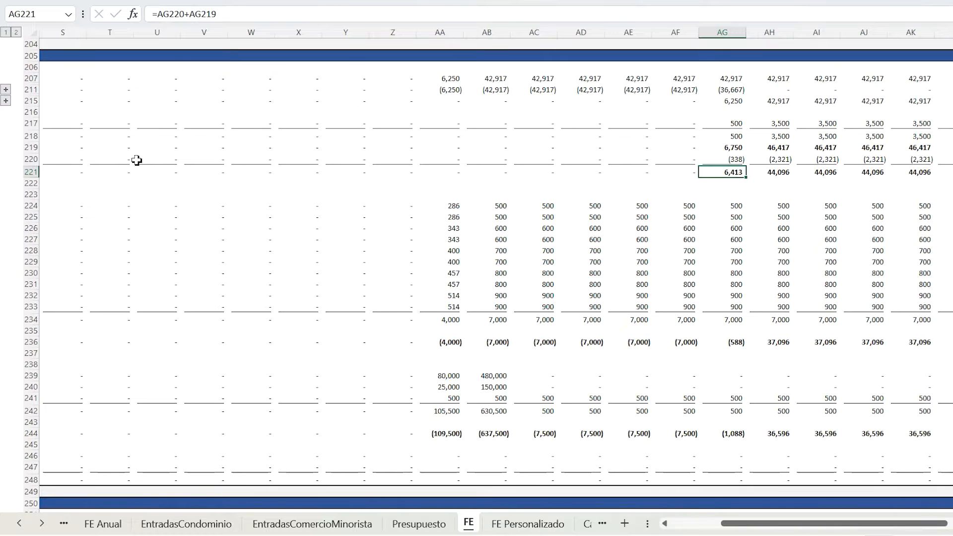
{"action": "key", "text": "ctrl+Left"}
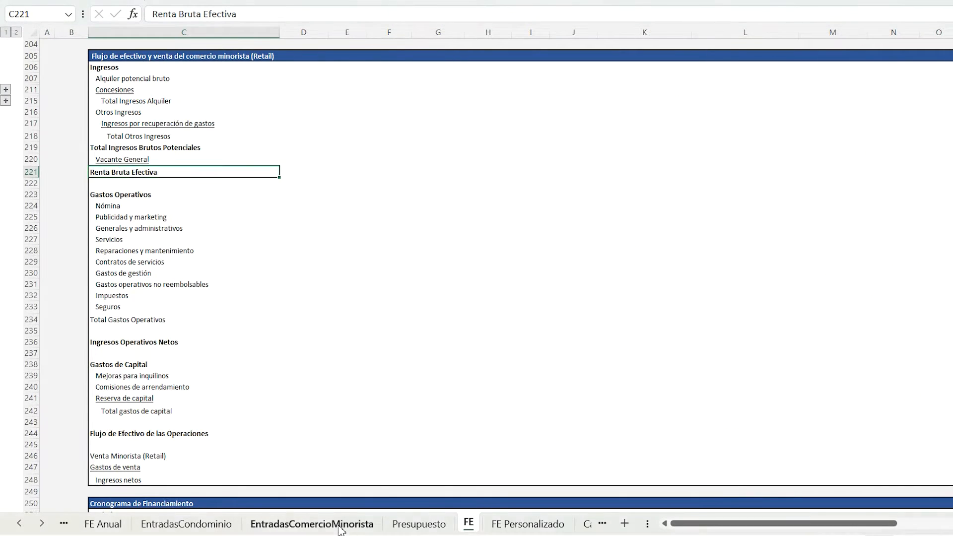
Step: Review the Tasa de Ocupación Estabilizada input and the Fecha de estabilización formula on EntradasComercioMinorista
{"action": "left_click", "coordinate": [312, 523]}
{"action": "left_click", "coordinate": [383, 132]}
{"action": "left_click", "coordinate": [450, 144]}
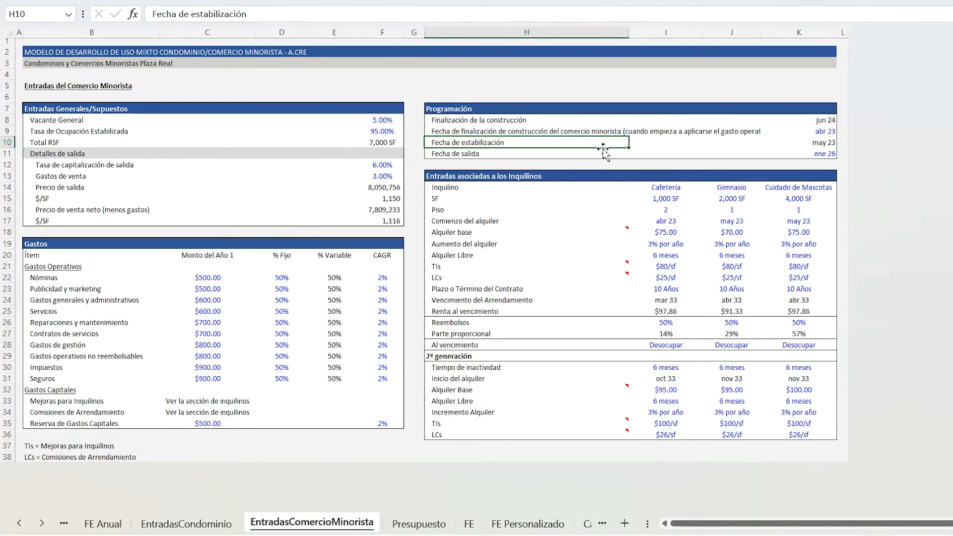
{"action": "left_click", "coordinate": [813, 145]}
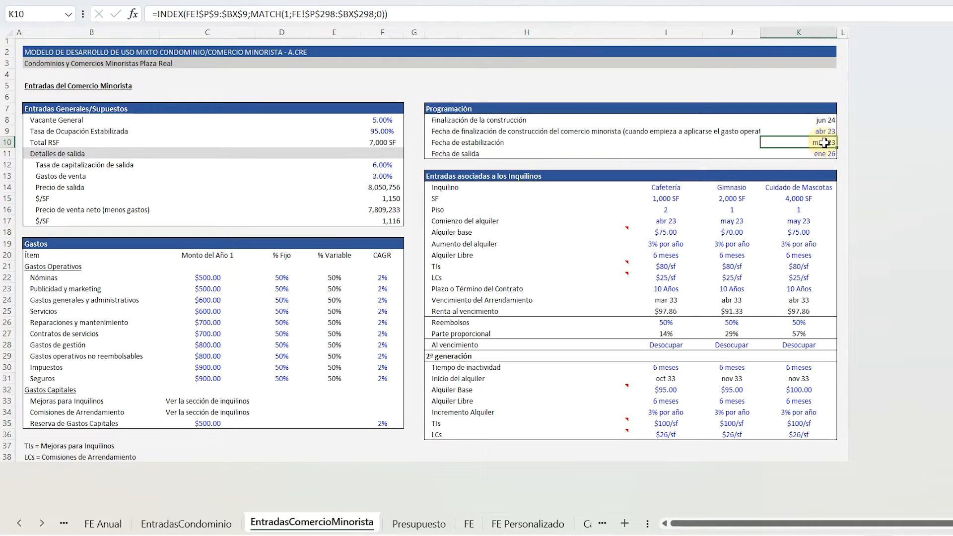
{"action": "left_click", "coordinate": [376, 132]}
Step: Trace the stabilization flag formula in row 298 of FE, beneath Porcentaje de ocupación, across the months to its first flagged month
{"action": "left_click", "coordinate": [469, 524]}
{"action": "scroll", "coordinate": [505, 413], "scroll_direction": "down", "scroll_amount": 20}
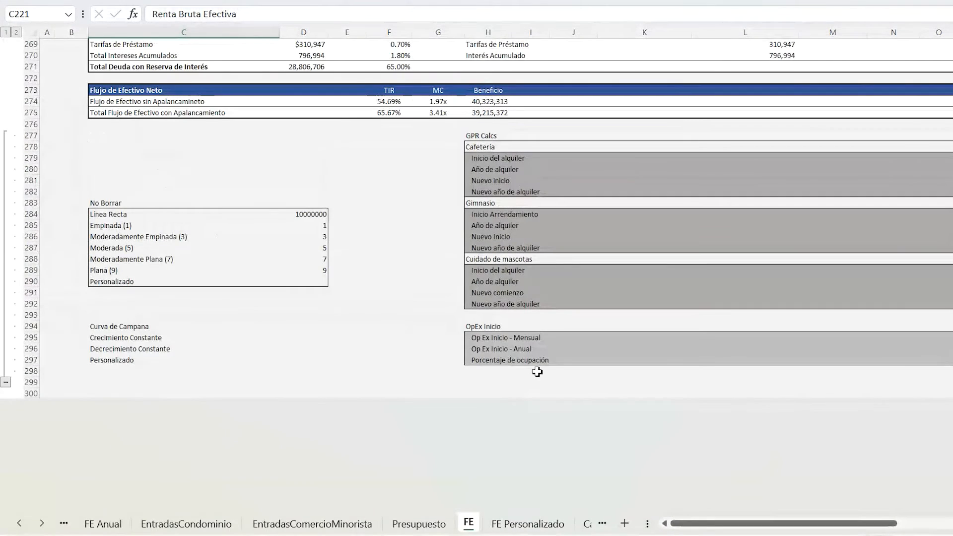
{"action": "left_click", "coordinate": [537, 372]}
{"action": "key", "text": "Right"}
{"action": "key", "text": "Right"}
{"action": "key", "text": "Right"}
{"action": "key", "text": "Right"}
{"action": "key", "text": "Right"}
{"action": "key", "text": "Right"}
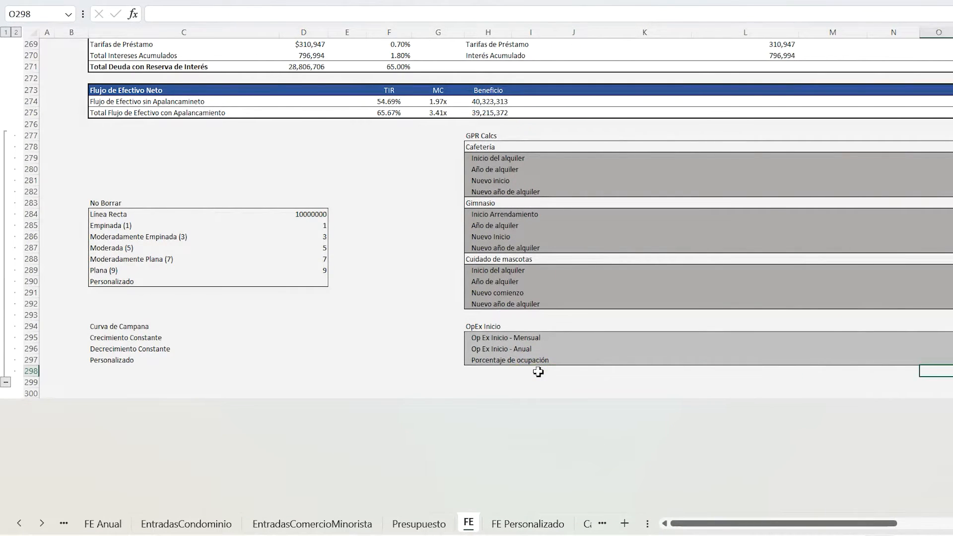
{"action": "key", "text": "Right"}
{"action": "key", "text": "Right"}
{"action": "key", "text": "Right"}
{"action": "key", "text": "Right"}
{"action": "key", "text": "Right"}
{"action": "key", "text": "Right"}
{"action": "key", "text": "Right"}
{"action": "key", "text": "Right"}
{"action": "key", "text": "Right"}
{"action": "key", "text": "Right"}
{"action": "key", "text": "Right"}
{"action": "key", "text": "Right"}
{"action": "key", "text": "Right"}
{"action": "key", "text": "Right"}
{"action": "key", "text": "Right"}
{"action": "key", "text": "Left"}
{"action": "key", "text": "Left"}
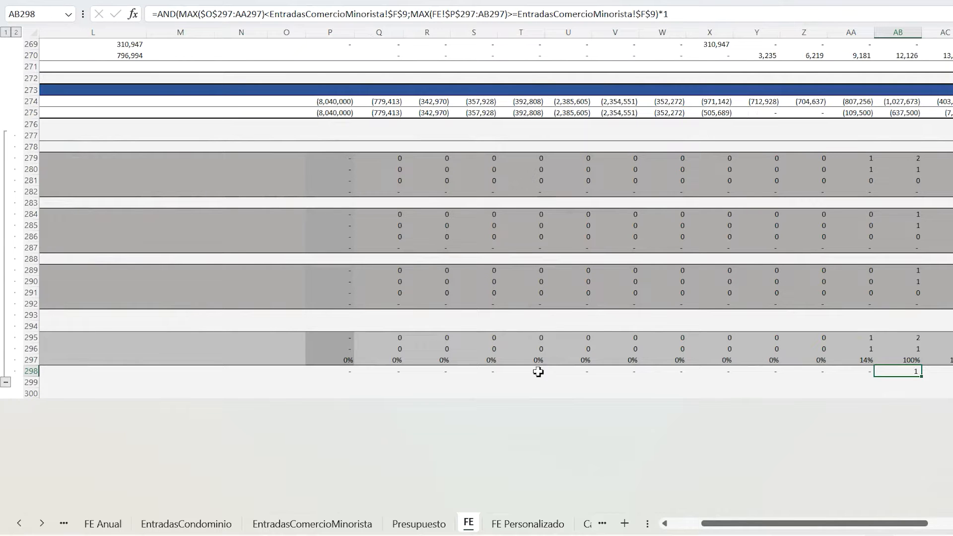
Step: Inspect the Porcentaje de ocupación formula in AB297 and check its month in the timeline header on FE
{"action": "left_click", "coordinate": [901, 361]}
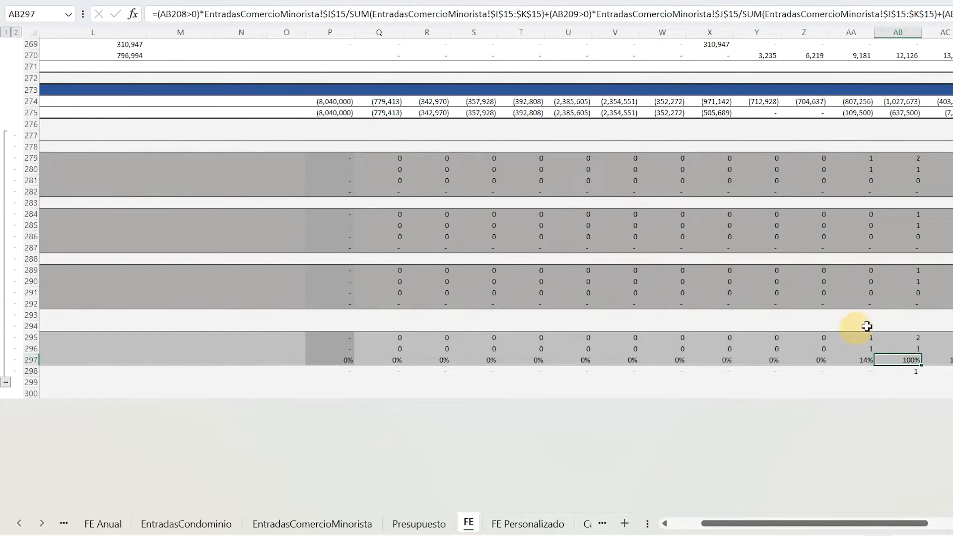
{"action": "scroll", "coordinate": [893, 319], "scroll_direction": "up", "scroll_amount": 1}
{"action": "scroll", "coordinate": [893, 320], "scroll_direction": "up", "scroll_amount": 20}
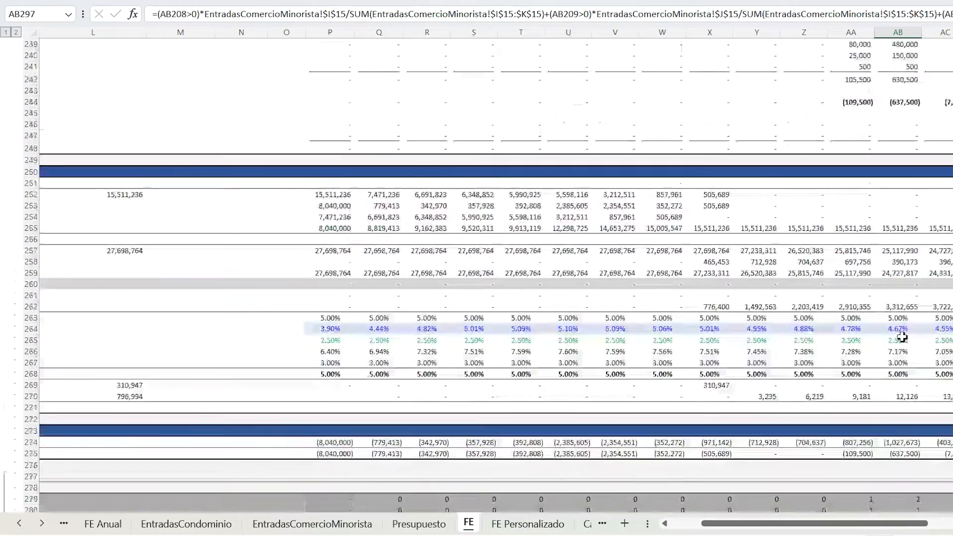
{"action": "scroll", "coordinate": [902, 337], "scroll_direction": "up", "scroll_amount": 10}
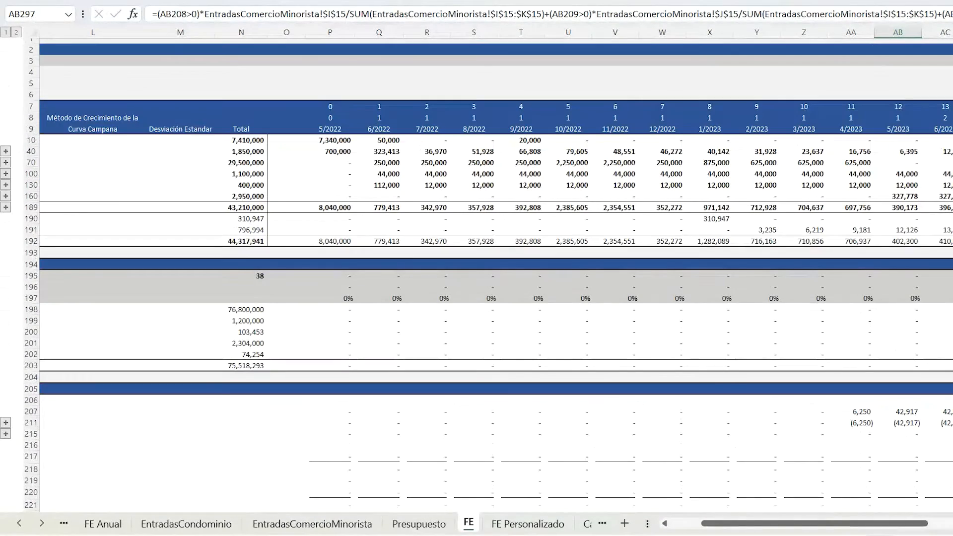
{"action": "left_click", "coordinate": [901, 130]}
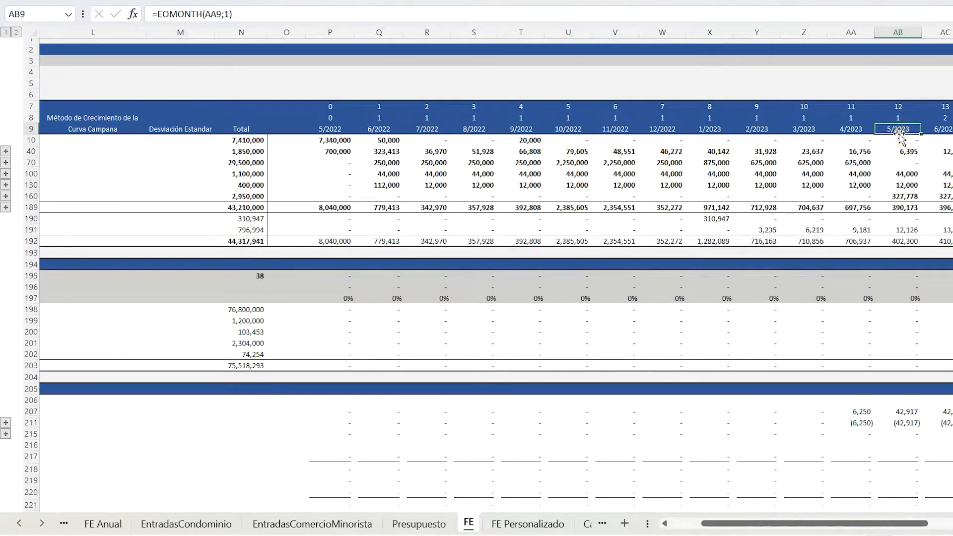
Step: Review the Cafetería tenant's SF and Comienzo del alquiler on EntradasComercioMinorista, and compare them with the Total RSF formula
{"action": "left_click", "coordinate": [327, 525]}
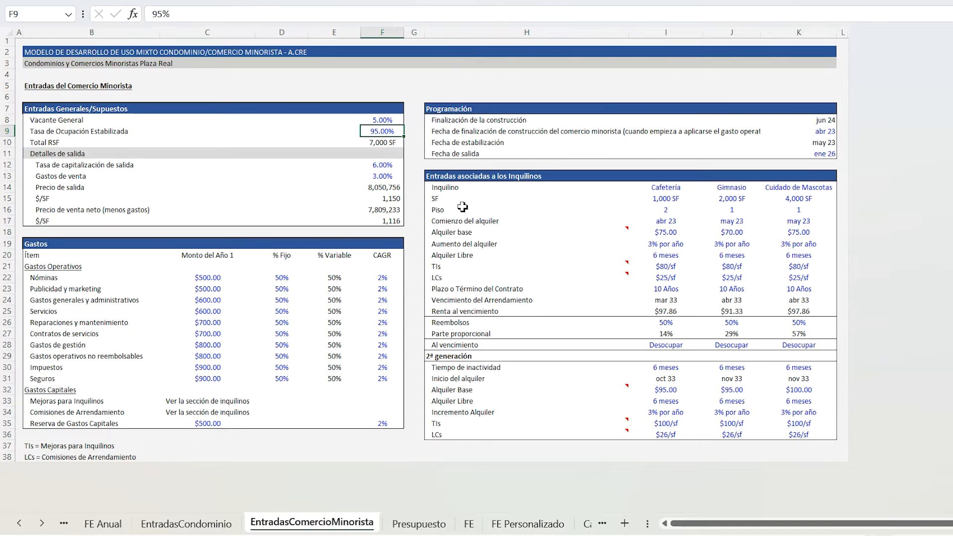
{"action": "left_click", "coordinate": [461, 178]}
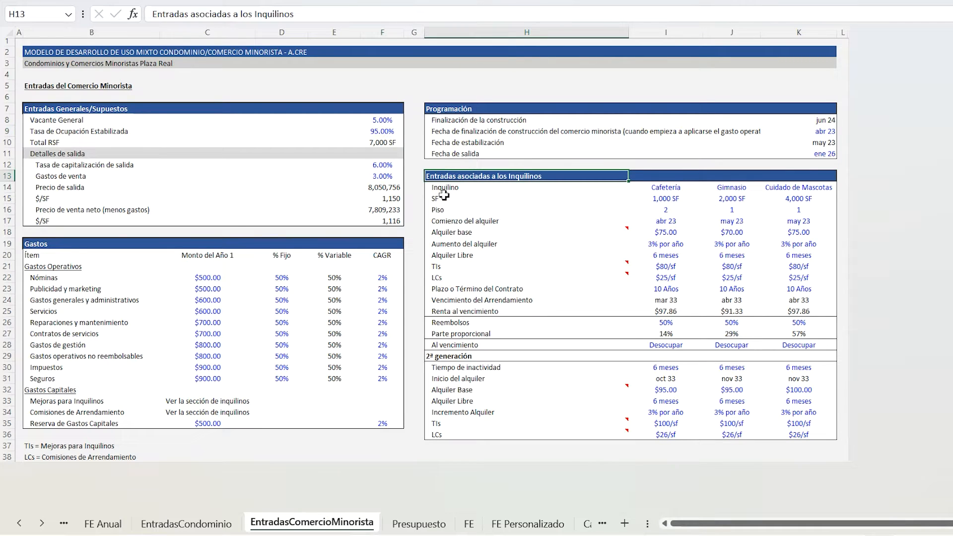
{"action": "left_click", "coordinate": [662, 220]}
{"action": "left_click", "coordinate": [671, 189]}
{"action": "left_click", "coordinate": [670, 221]}
{"action": "left_click", "coordinate": [671, 200]}
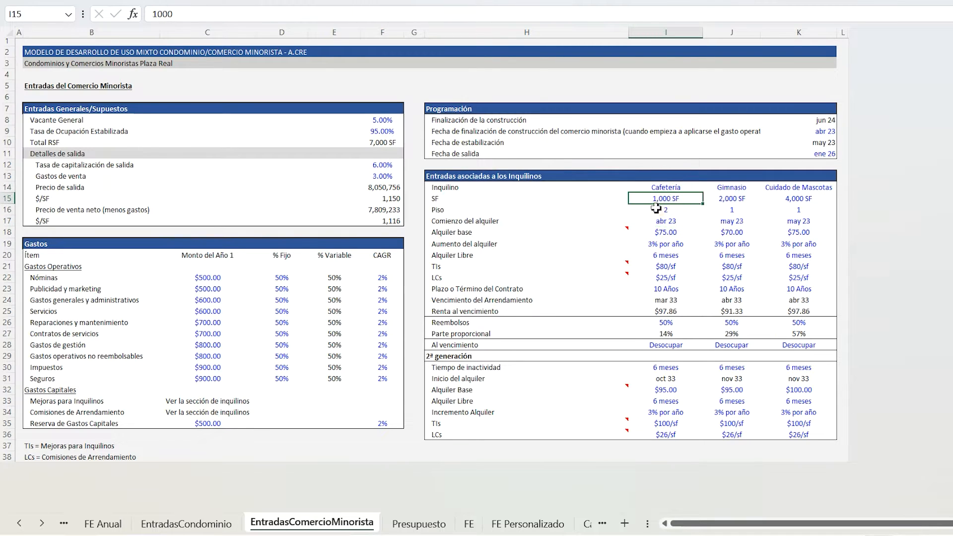
{"action": "left_click", "coordinate": [382, 143]}
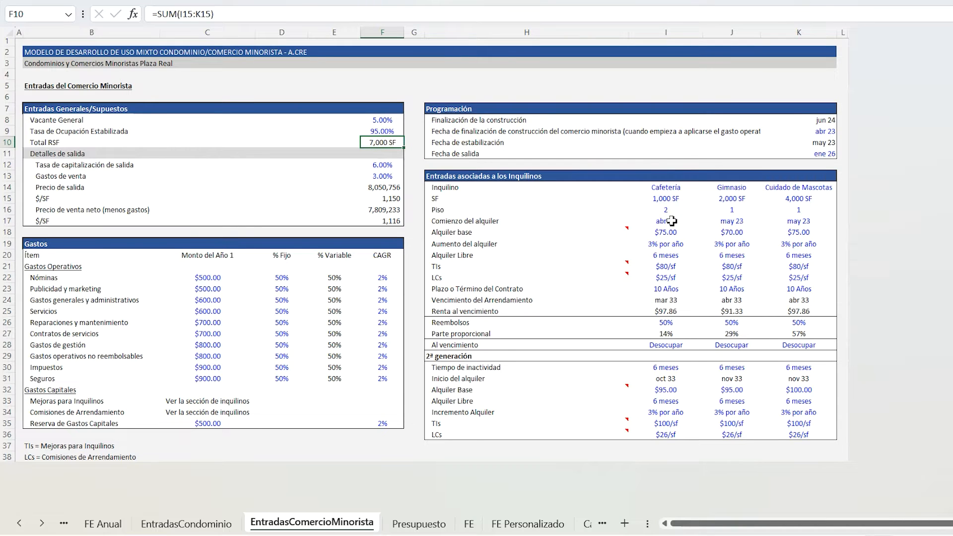
Step: Check the OpEx Inicio occupancy formula in AA297 on FE for the month the Cafetería lease starts
{"action": "left_click", "coordinate": [471, 529]}
{"action": "scroll", "coordinate": [885, 384], "scroll_direction": "down", "scroll_amount": 8}
{"action": "scroll", "coordinate": [886, 384], "scroll_direction": "down", "scroll_amount": 20}
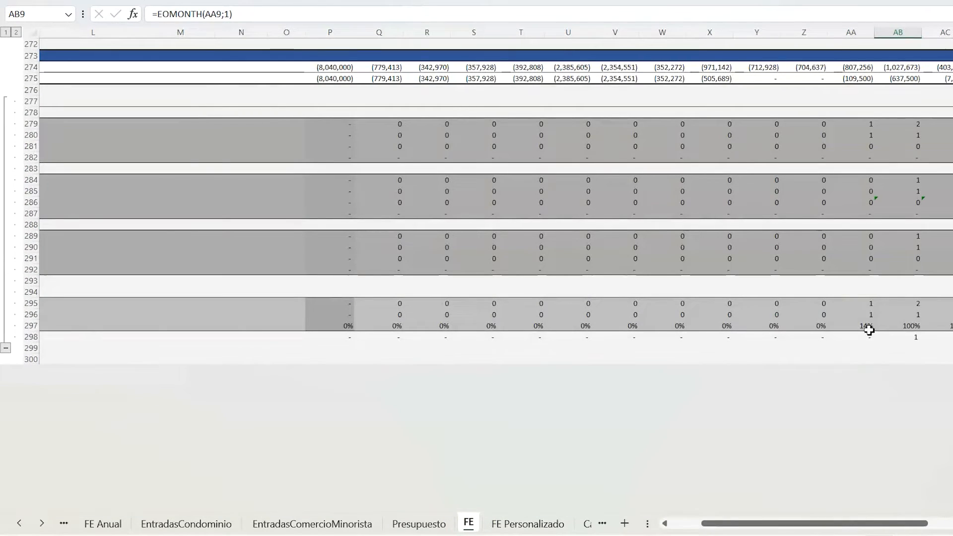
{"action": "left_click", "coordinate": [864, 315]}
{"action": "left_click", "coordinate": [869, 328]}
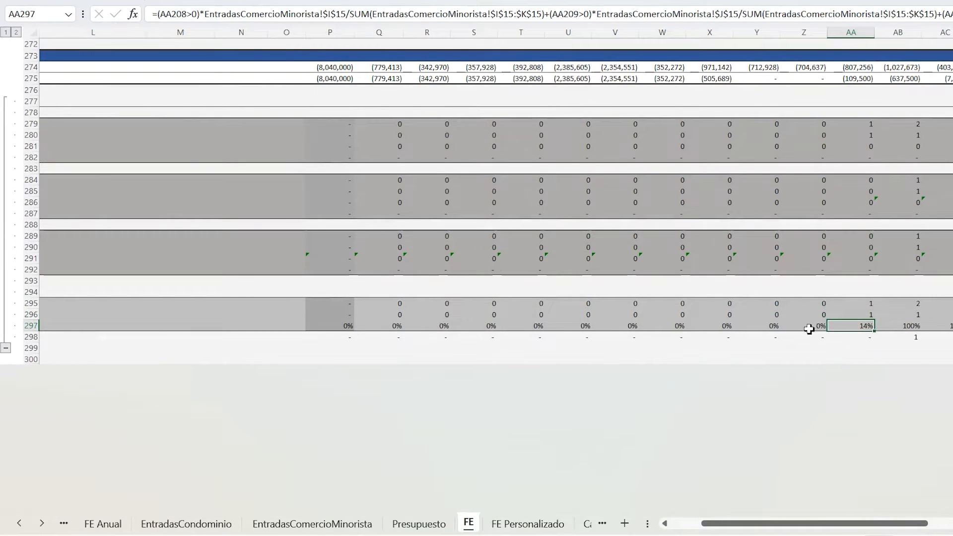
Step: Review the Gimnasio's Comienzo del alquiler and the SF of Gimnasio and Cuidado de Mascotas on EntradasComercioMinorista
{"action": "left_click", "coordinate": [297, 526]}
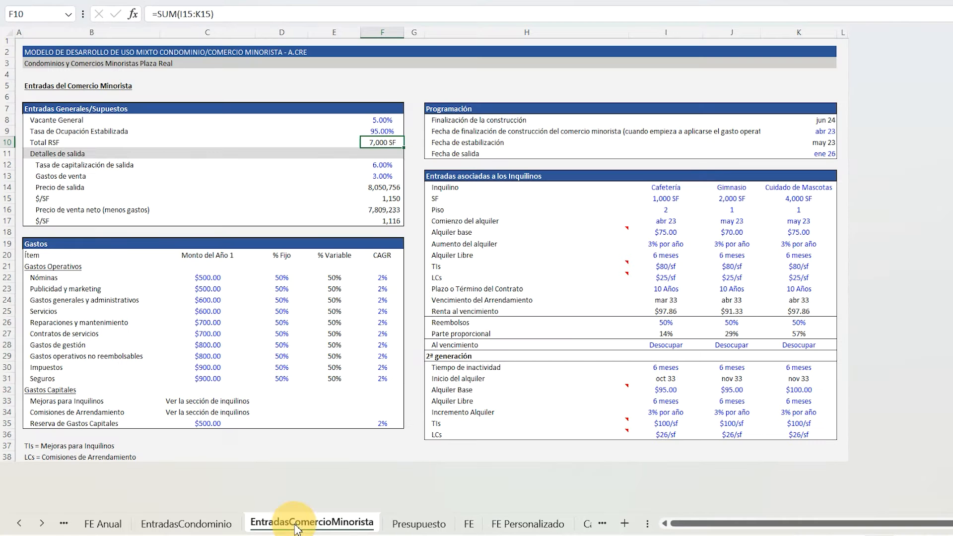
{"action": "left_click", "coordinate": [733, 222]}
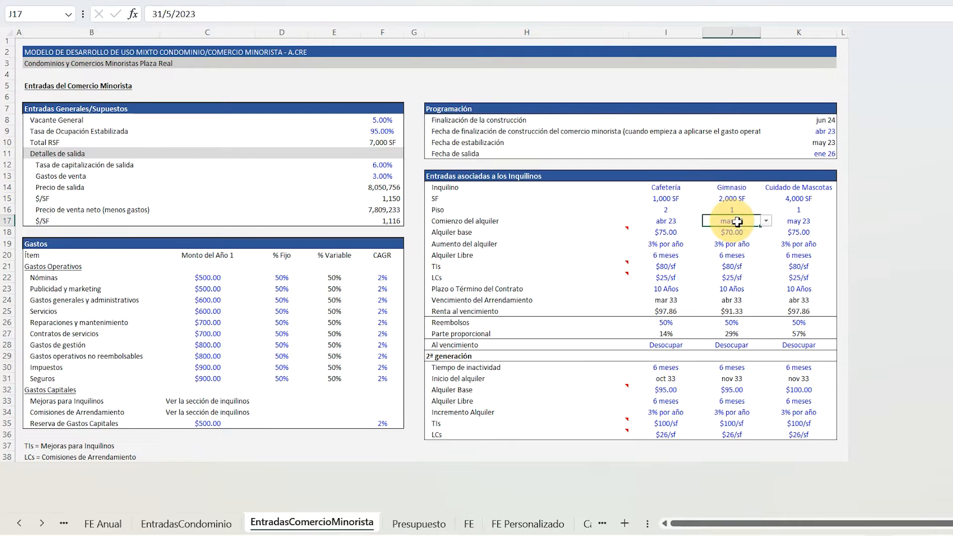
{"action": "left_click", "coordinate": [732, 199]}
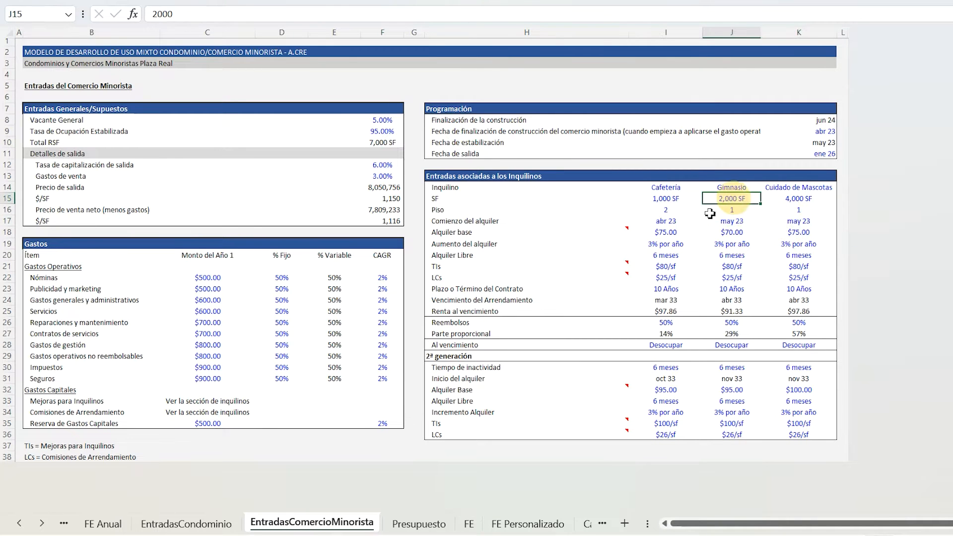
{"action": "left_click", "coordinate": [781, 200]}
{"action": "left_click", "coordinate": [743, 200]}
Step: Recheck the Porcentaje de ocupación in AB297 on FE and match it to its month in header cell AB9
{"action": "left_click", "coordinate": [472, 527]}
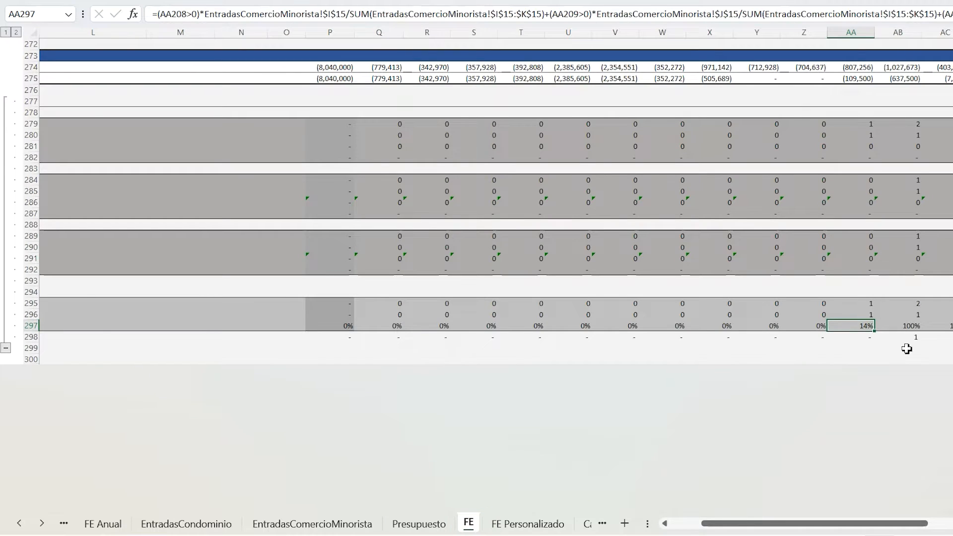
{"action": "left_click", "coordinate": [914, 327]}
{"action": "scroll", "coordinate": [918, 322], "scroll_direction": "up", "scroll_amount": 20}
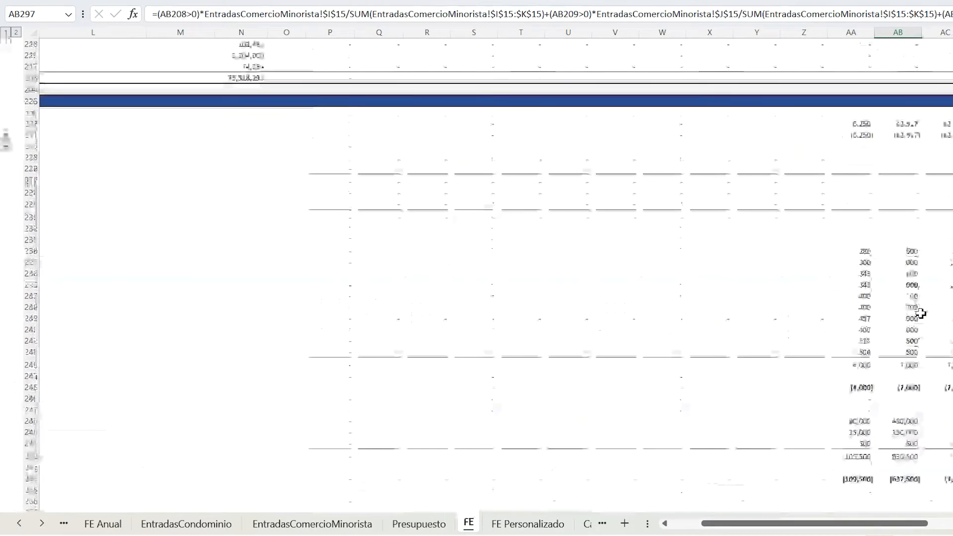
{"action": "scroll", "coordinate": [919, 312], "scroll_direction": "up", "scroll_amount": 4}
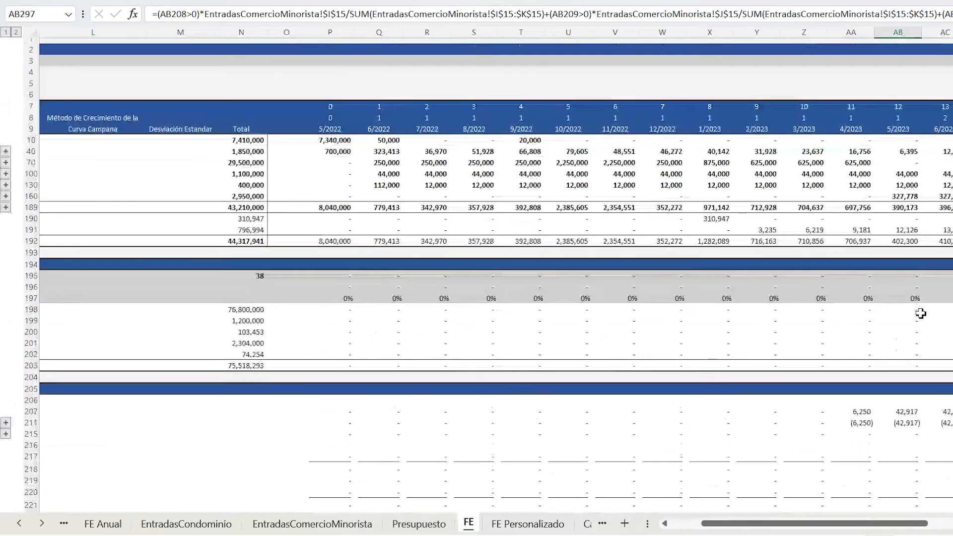
{"action": "left_click", "coordinate": [900, 129]}
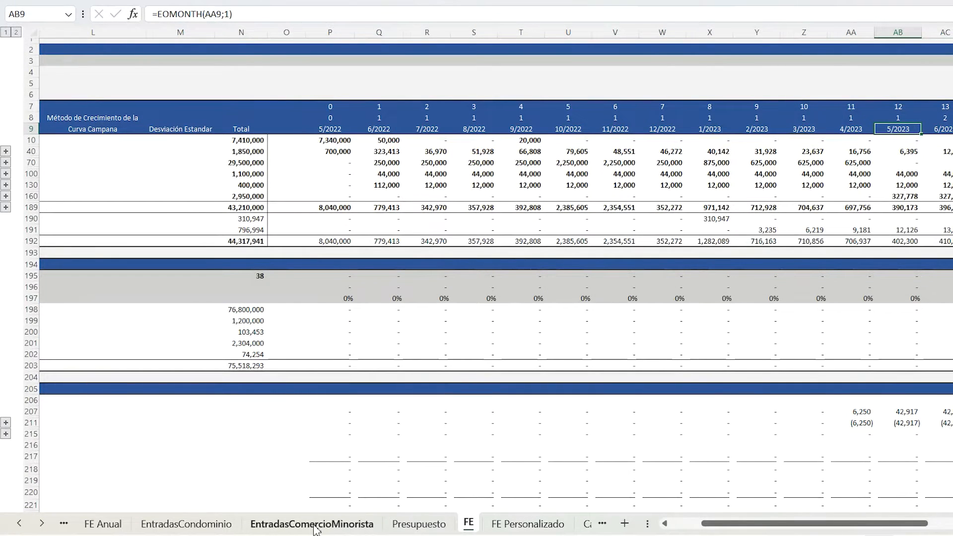
Step: Review Detalles de salida on EntradasComercioMinorista, focusing on the Tasa de capitalización de salida and Gastos de venta rates
{"action": "left_click", "coordinate": [313, 525]}
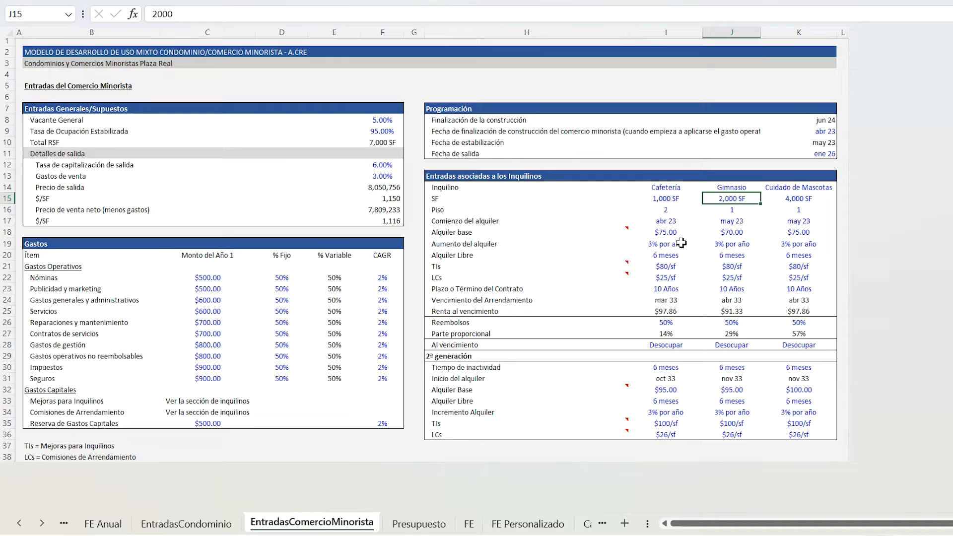
{"action": "left_click", "coordinate": [79, 155]}
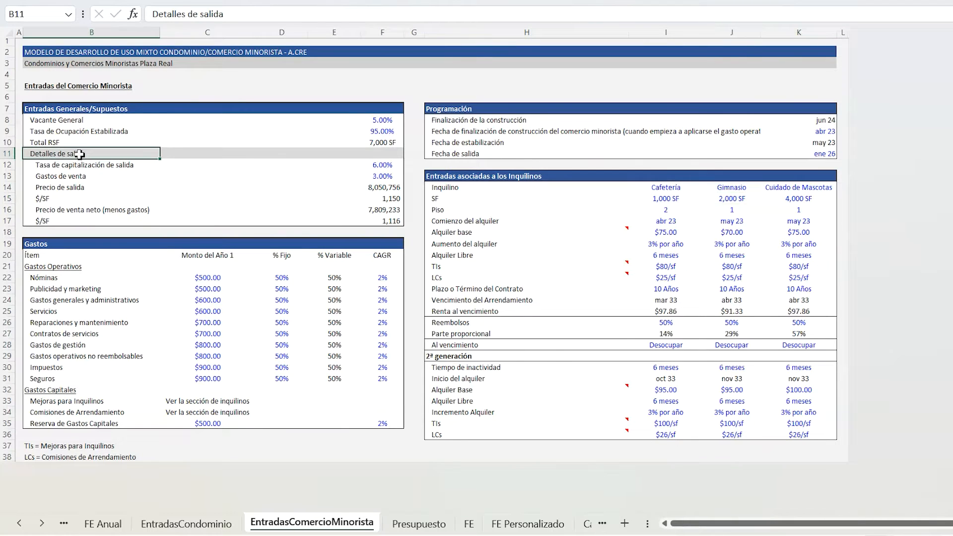
{"action": "left_click", "coordinate": [90, 167]}
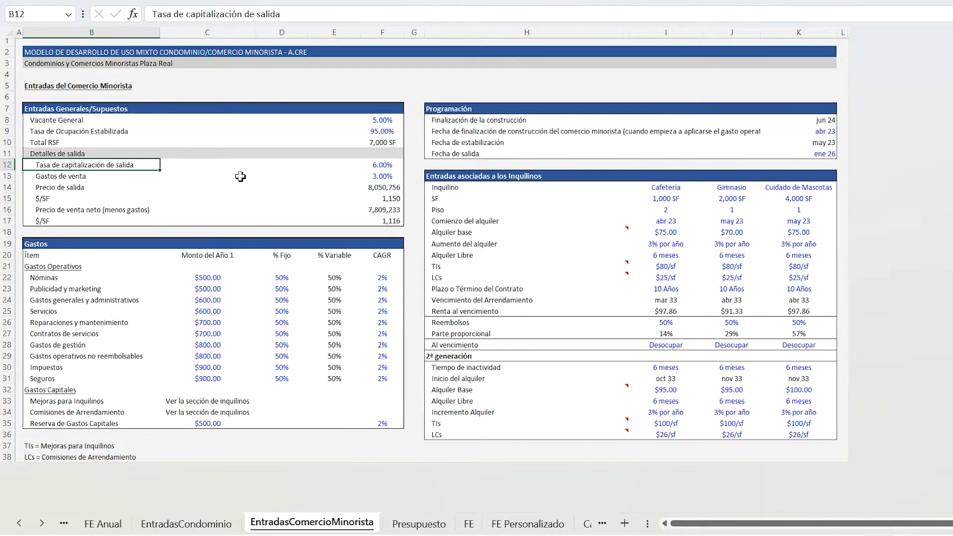
{"action": "left_click", "coordinate": [388, 167]}
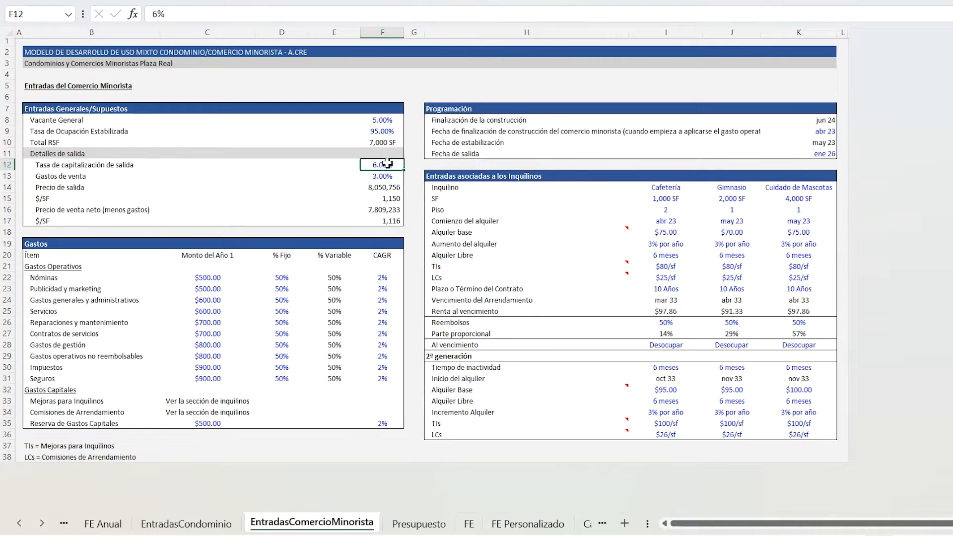
{"action": "left_click_drag", "start_coordinate": [387, 165], "coordinate": [387, 175]}
{"action": "left_click", "coordinate": [328, 168]}
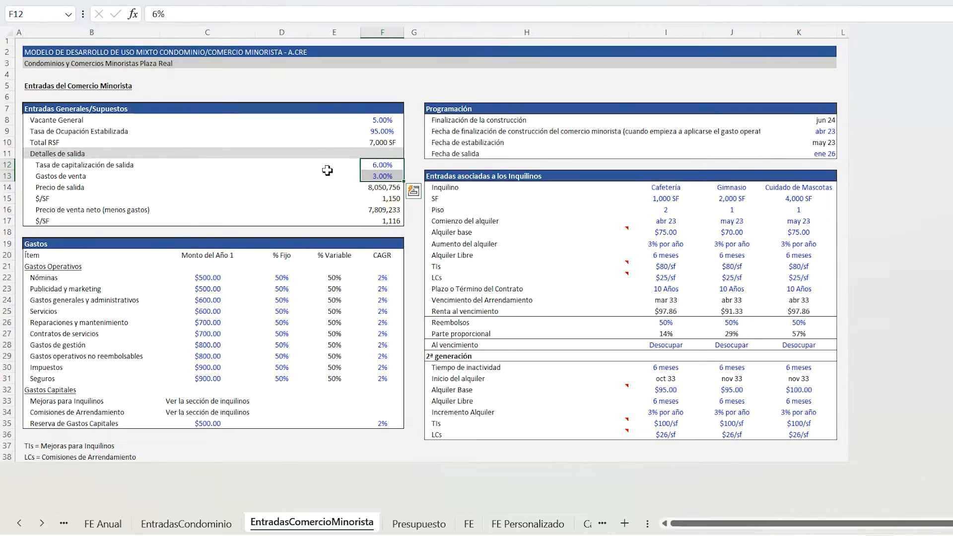
Step: Follow the Venta Minorista (Retail) row on FE across the monthly columns to the exit-month sale formula in BH246
{"action": "left_click", "coordinate": [469, 525]}
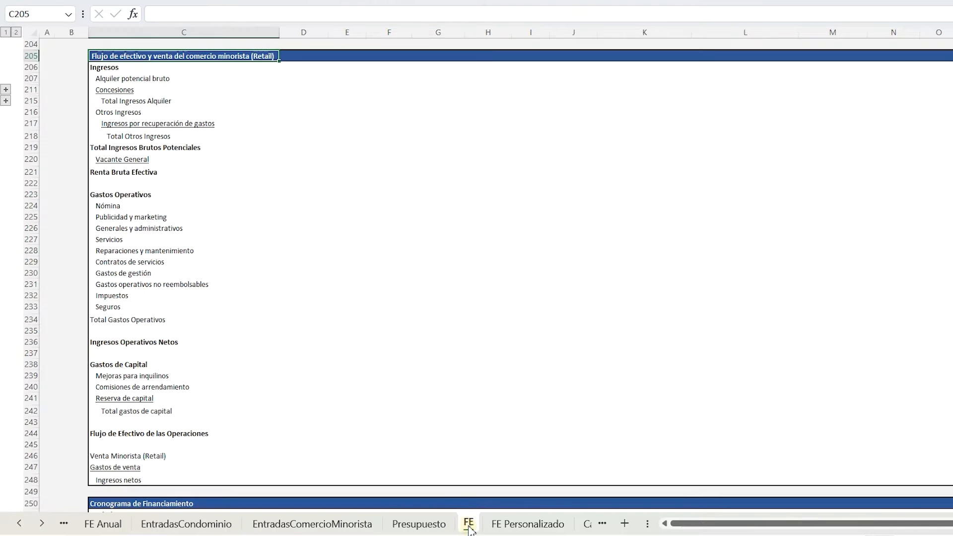
{"action": "left_click", "coordinate": [149, 457]}
{"action": "key", "text": "Right"}
{"action": "key", "text": "Right"}
{"action": "key", "text": "Right"}
{"action": "key", "text": "Right"}
{"action": "key", "text": "Right"}
{"action": "key", "text": "Right"}
{"action": "key", "text": "Right"}
{"action": "key", "text": "Right"}
{"action": "key", "text": "Right"}
{"action": "key", "text": "Right"}
{"action": "key", "text": "Right"}
{"action": "key", "text": "Right"}
{"action": "key", "text": "Right"}
{"action": "key", "text": "Right"}
{"action": "key", "text": "Right"}
{"action": "key", "text": "Right"}
{"action": "key", "text": "Right"}
{"action": "key", "text": "Right"}
{"action": "key", "text": "Right"}
{"action": "key", "text": "Right"}
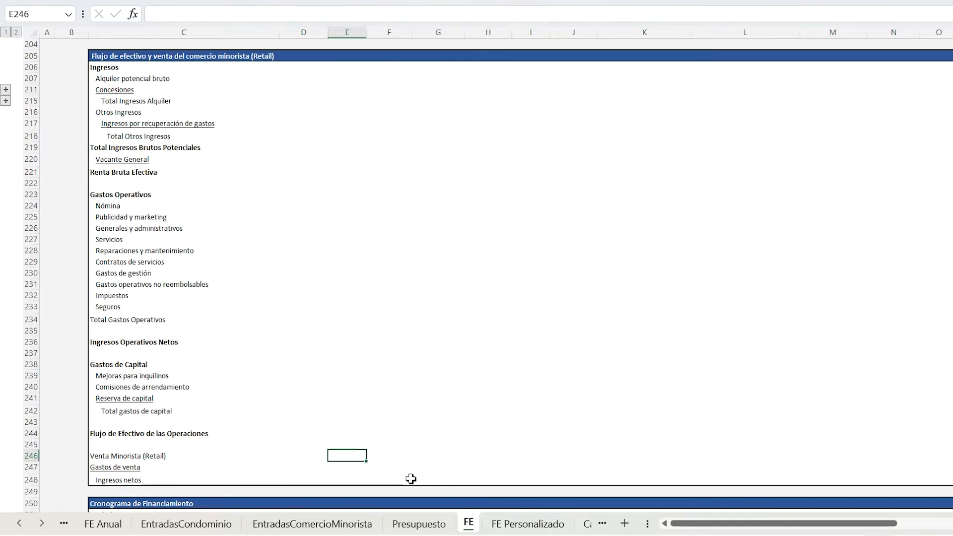
{"action": "key", "text": "Right"}
{"action": "key", "text": "Right"}
{"action": "key", "text": "Right"}
{"action": "key", "text": "Right"}
{"action": "key", "text": "Right"}
{"action": "key", "text": "Right"}
{"action": "key", "text": "Right"}
{"action": "key", "text": "Right"}
{"action": "key", "text": "Right"}
{"action": "key", "text": "Right"}
{"action": "key", "text": "Right"}
{"action": "key", "text": "Right"}
{"action": "key", "text": "Right"}
{"action": "key", "text": "Right"}
{"action": "key", "text": "Right"}
{"action": "key", "text": "Right"}
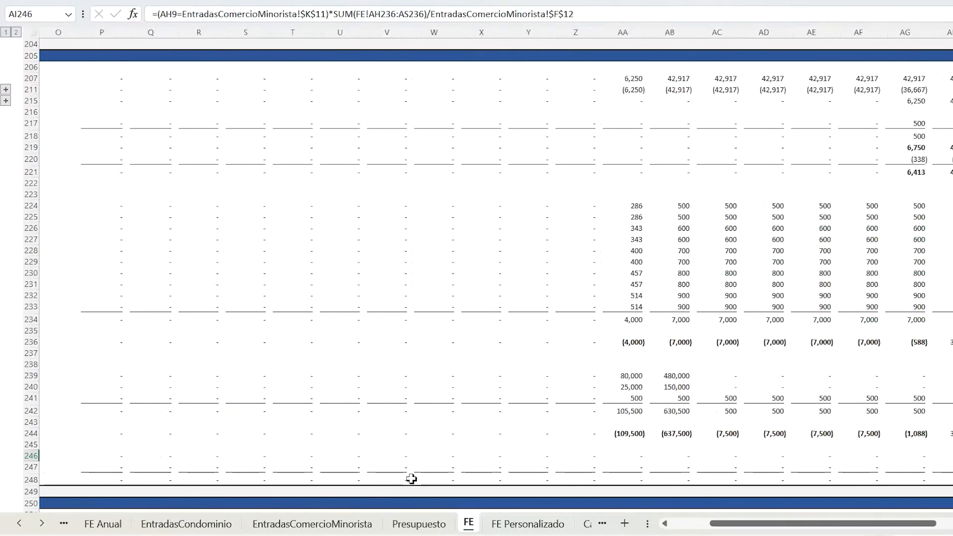
{"action": "key", "text": "Right"}
{"action": "key", "text": "Right"}
{"action": "key", "text": "Right"}
{"action": "key", "text": "Right"}
{"action": "key", "text": "Right"}
{"action": "key", "text": "Right"}
{"action": "key", "text": "Right"}
{"action": "key", "text": "Right"}
{"action": "key", "text": "Right"}
{"action": "key", "text": "Right"}
{"action": "key", "text": "Right"}
{"action": "key", "text": "Right"}
{"action": "key", "text": "Right"}
{"action": "key", "text": "Right"}
{"action": "key", "text": "Right"}
{"action": "key", "text": "Right"}
{"action": "key", "text": "Right"}
{"action": "key", "text": "Right"}
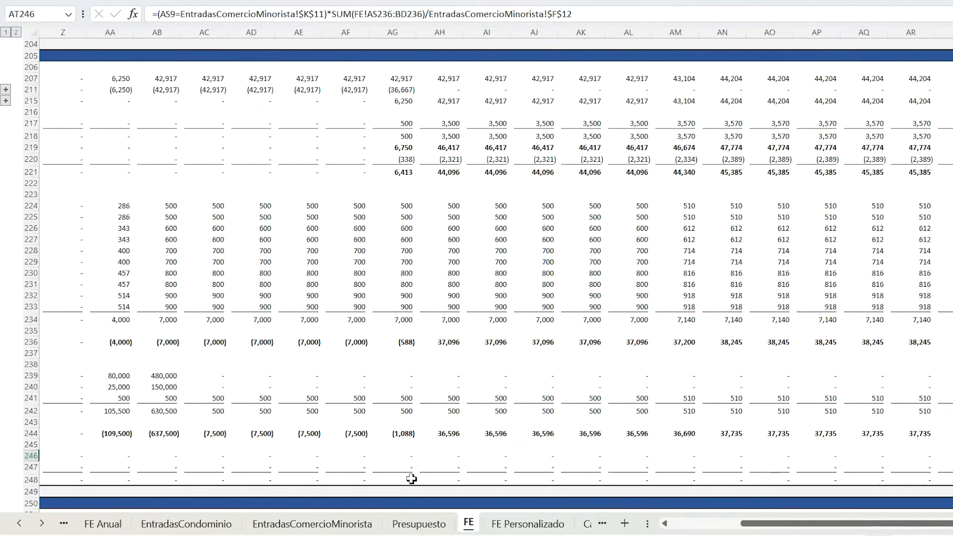
{"action": "key", "text": "Left"}
{"action": "key", "text": "Left"}
{"action": "key", "text": "Left"}
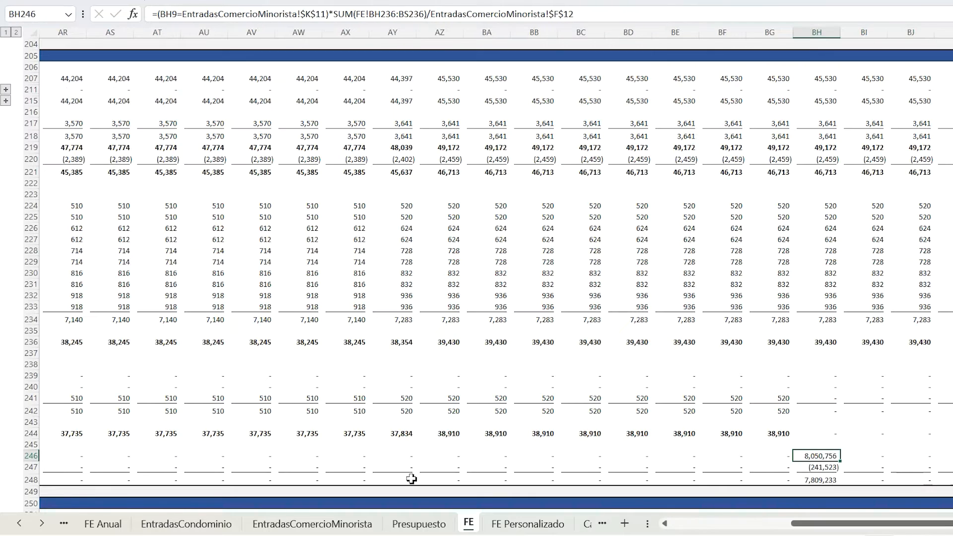
Step: Examine the retail sale price and selling cost in cells BH246:BH247 of the FE sheet
{"action": "key", "text": "shift+Down"}
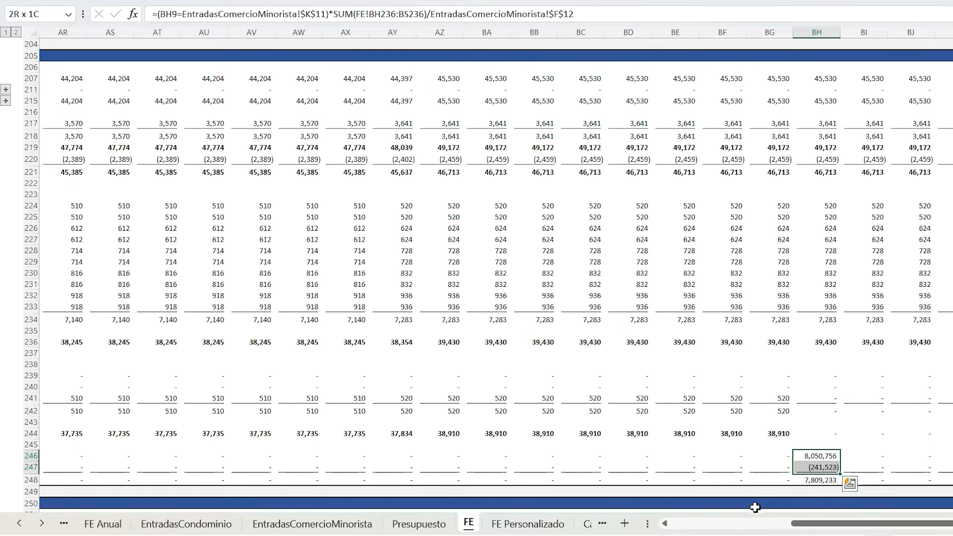
{"action": "left_click", "coordinate": [818, 457]}
Step: On the EntradasComercioMinorista sheet, review the Gastos table and the Nóminas year-one amount, fixed share, variable share and CAGR
{"action": "left_click", "coordinate": [312, 525]}
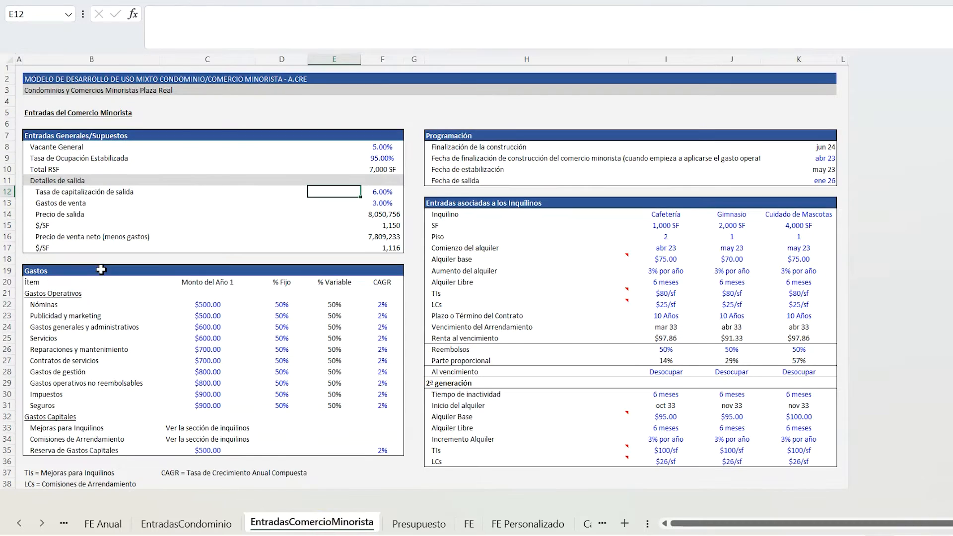
{"action": "left_click_drag", "start_coordinate": [101, 271], "coordinate": [105, 450]}
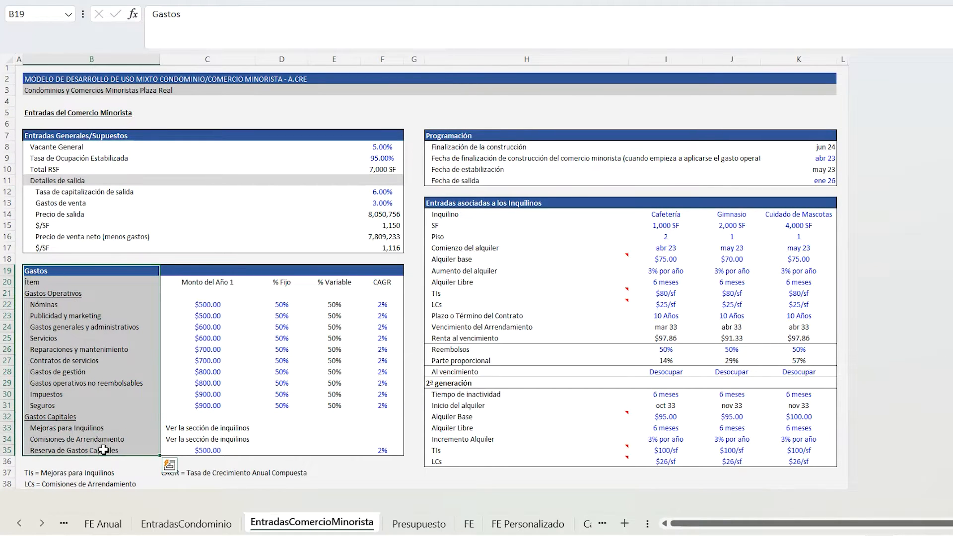
{"action": "left_click", "coordinate": [119, 271]}
{"action": "left_click", "coordinate": [206, 305]}
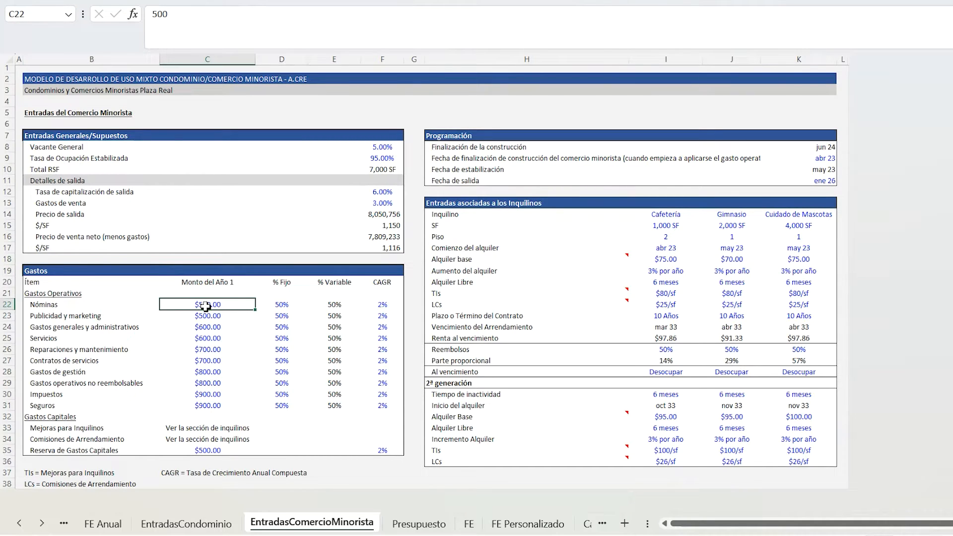
{"action": "left_click", "coordinate": [281, 305]}
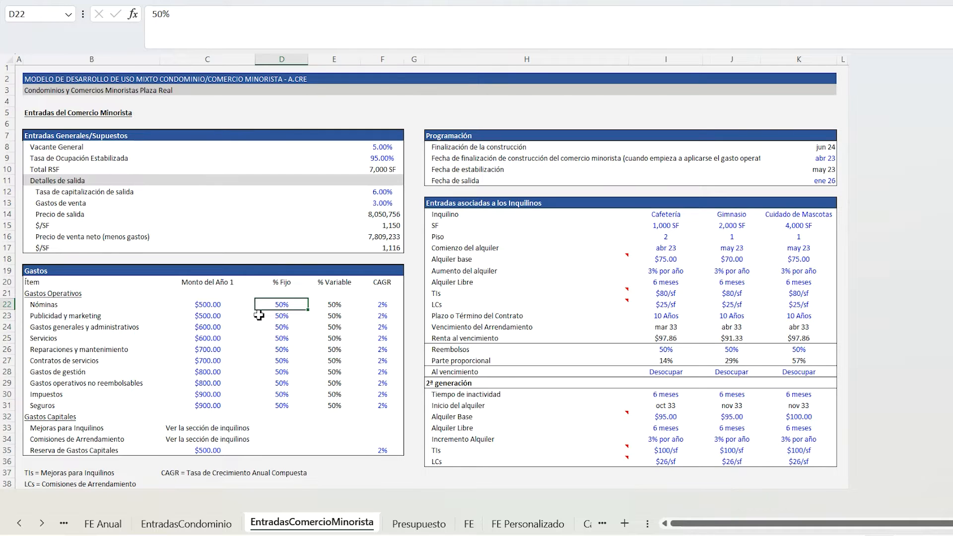
{"action": "left_click", "coordinate": [336, 307]}
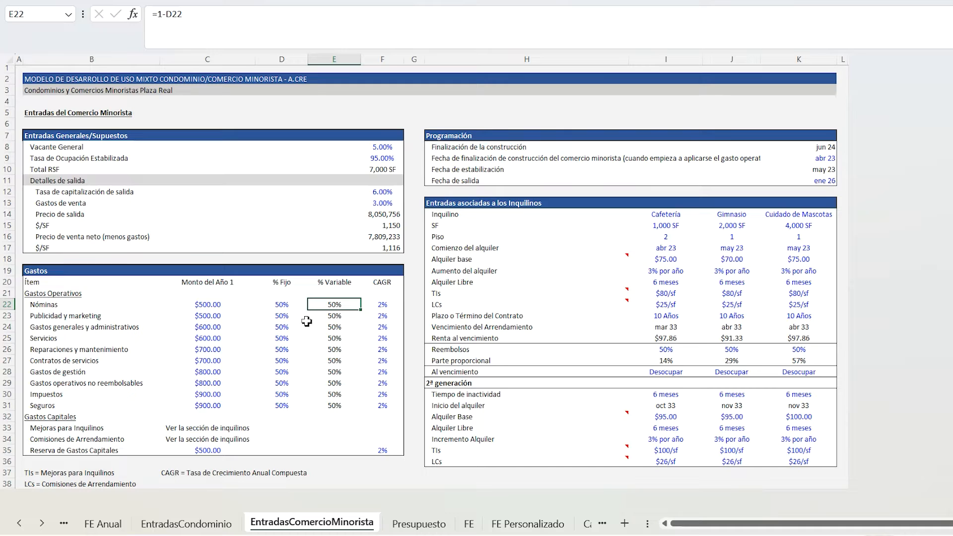
{"action": "left_click", "coordinate": [377, 303]}
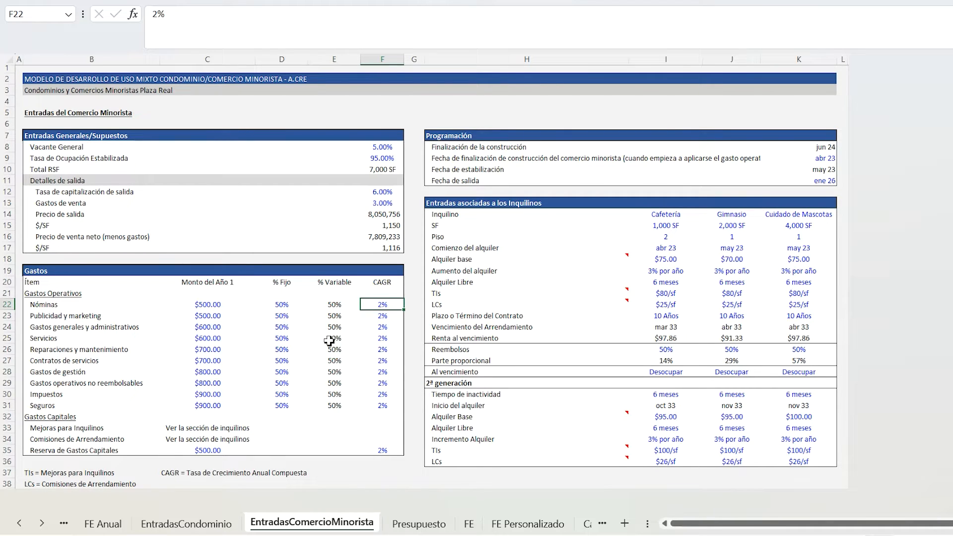
Step: On the FE sheet, find Nómina under the retail Gastos Operativos and follow its row across the monthly columns
{"action": "left_click", "coordinate": [469, 524]}
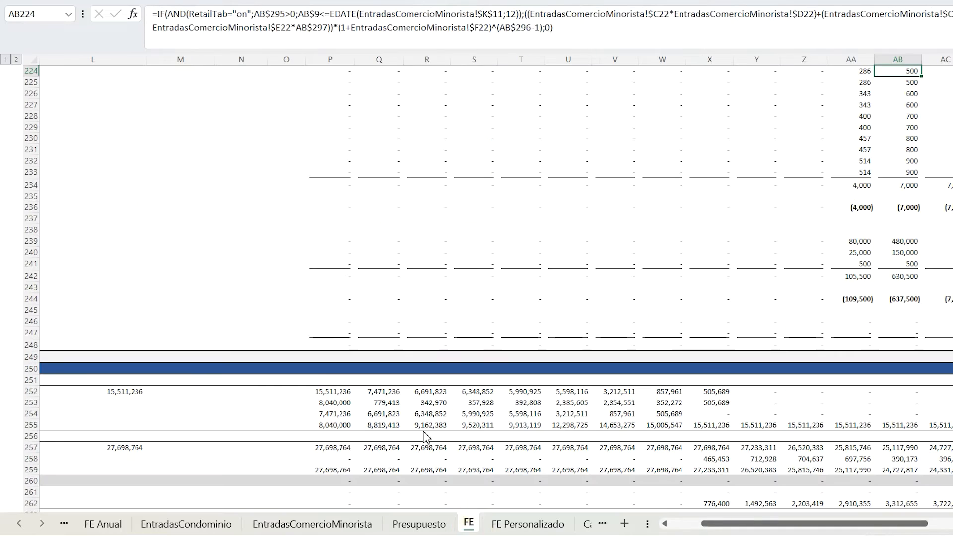
{"action": "left_click_drag", "start_coordinate": [755, 524], "coordinate": [723, 524]}
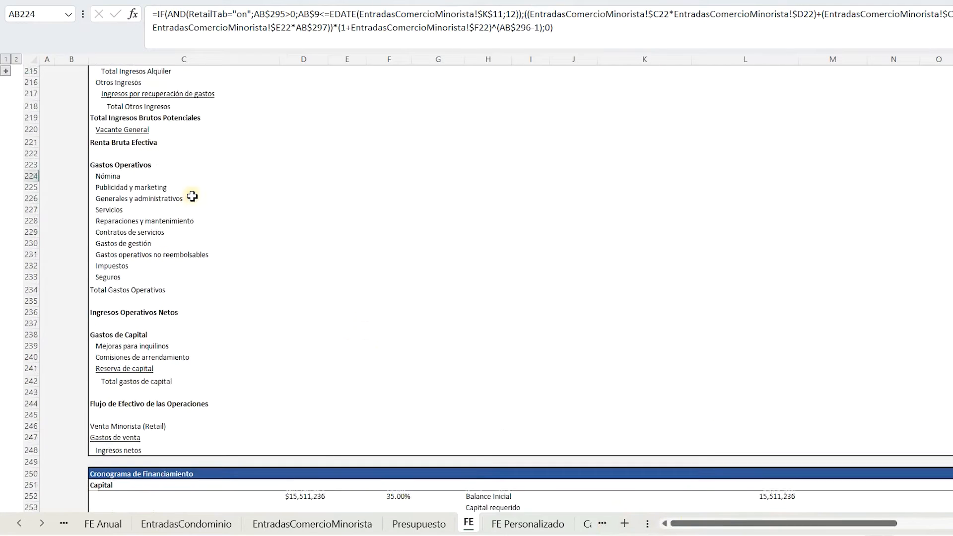
{"action": "left_click", "coordinate": [129, 189]}
{"action": "left_click", "coordinate": [126, 198]}
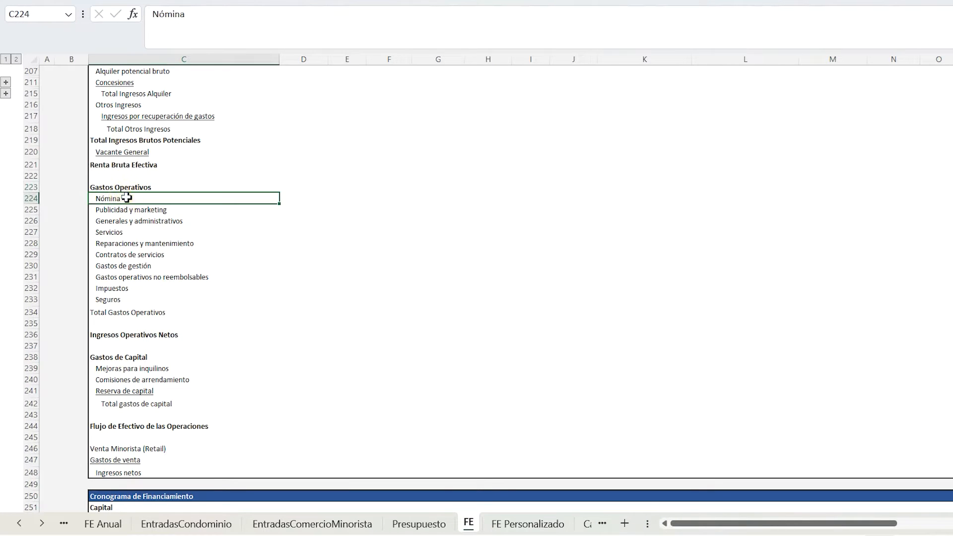
{"action": "key", "text": "Right"}
{"action": "key", "text": "Right"}
{"action": "key", "text": "Right"}
{"action": "key", "text": "Right"}
{"action": "key", "text": "Right"}
{"action": "key", "text": "Right"}
{"action": "key", "text": "Right"}
{"action": "key", "text": "Right"}
{"action": "key", "text": "Right"}
{"action": "key", "text": "Right"}
{"action": "key", "text": "Right"}
{"action": "key", "text": "Right"}
{"action": "key", "text": "Right"}
{"action": "key", "text": "Right"}
{"action": "key", "text": "Right"}
{"action": "key", "text": "Right"}
{"action": "key", "text": "Right"}
{"action": "key", "text": "Right"}
{"action": "key", "text": "Right"}
{"action": "key", "text": "Right"}
{"action": "key", "text": "Right"}
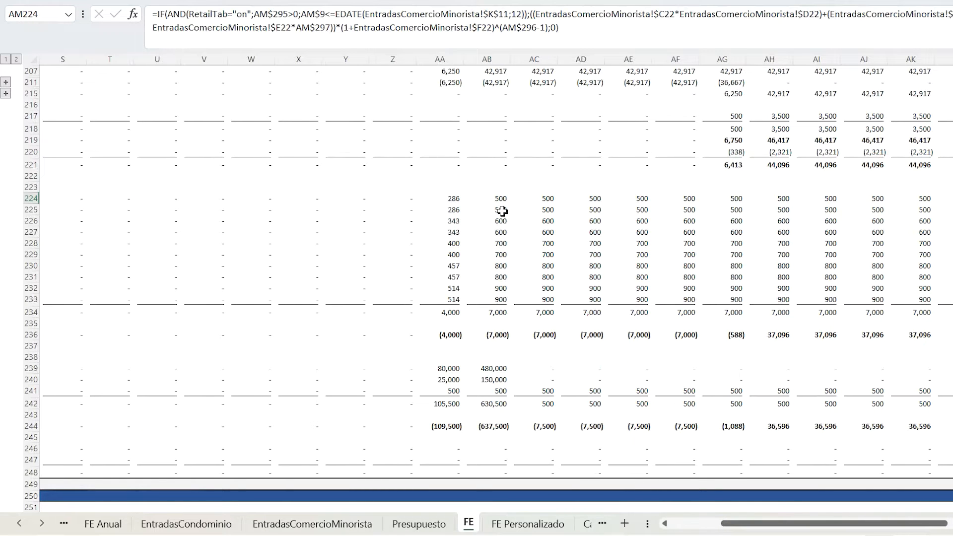
Step: On the EntradasComercioMinorista sheet, review the Programación cells for construction completion, retail completion and stabilization dates
{"action": "left_click", "coordinate": [341, 524]}
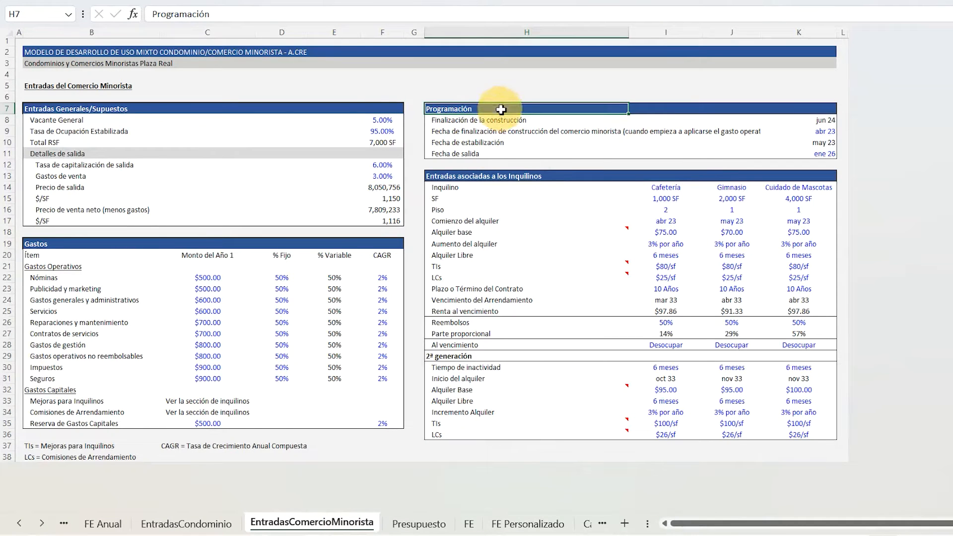
{"action": "left_click", "coordinate": [825, 121]}
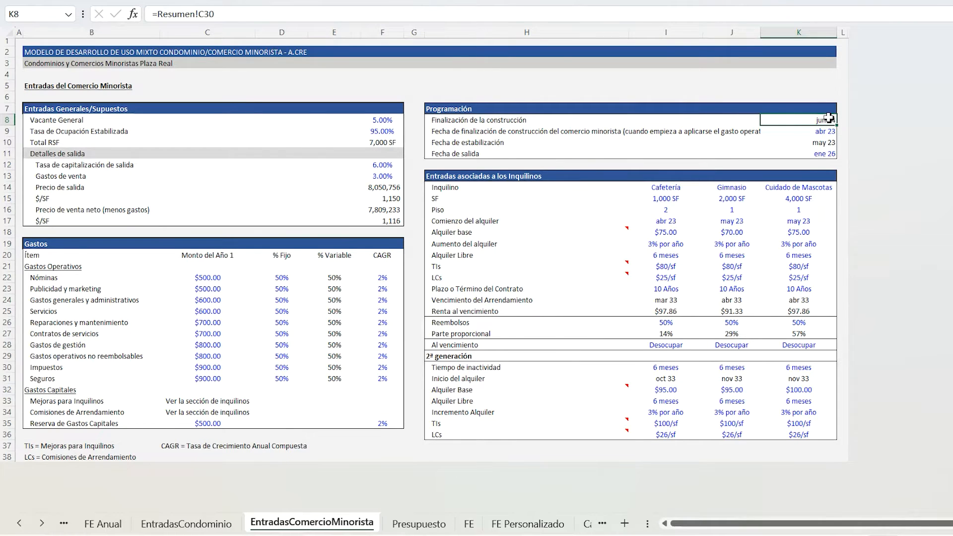
{"action": "left_click", "coordinate": [827, 133]}
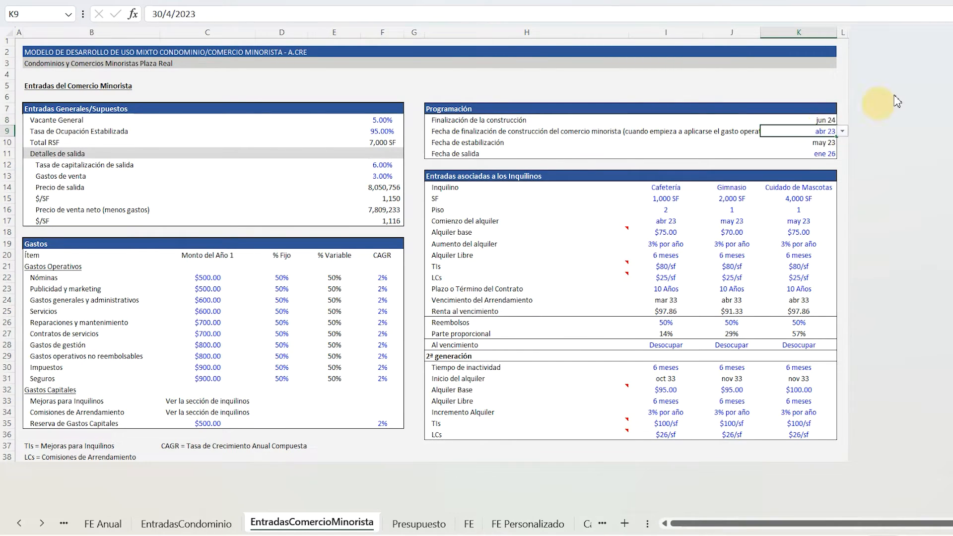
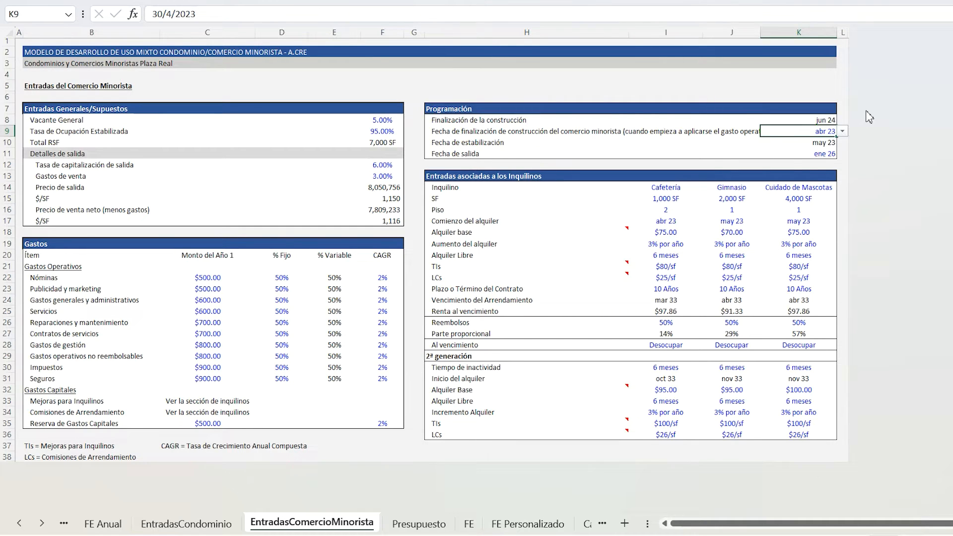
{"action": "left_click", "coordinate": [824, 142]}
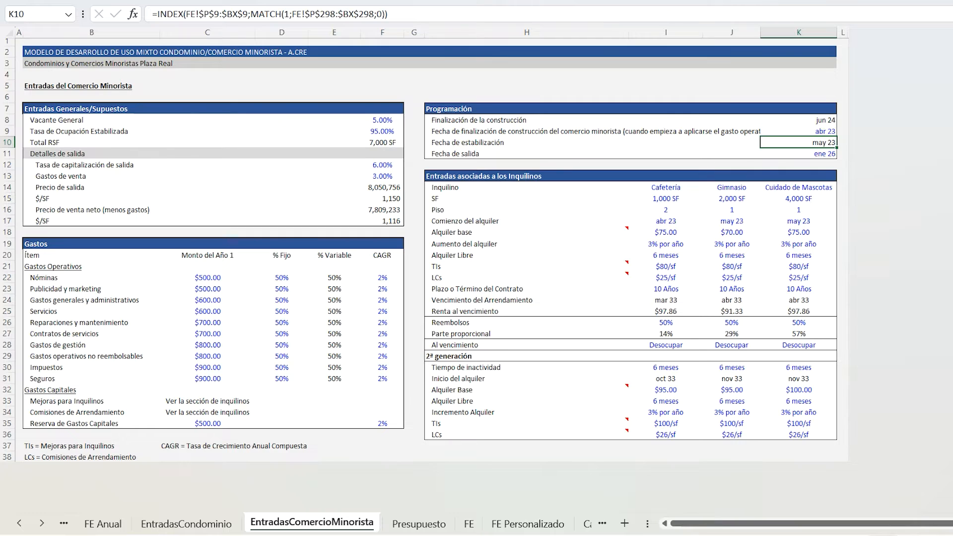
{"action": "left_click", "coordinate": [824, 120]}
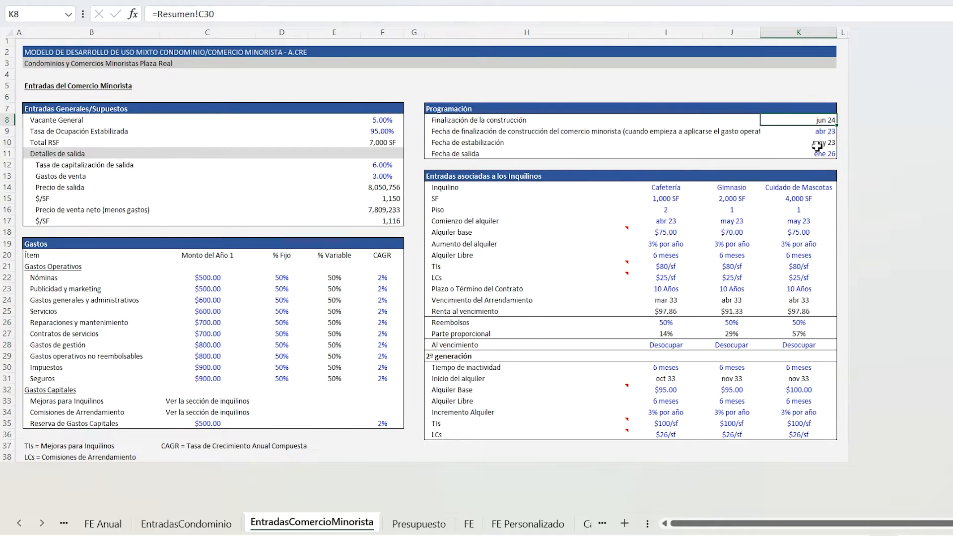
{"action": "left_click", "coordinate": [817, 143]}
{"action": "left_click", "coordinate": [822, 131]}
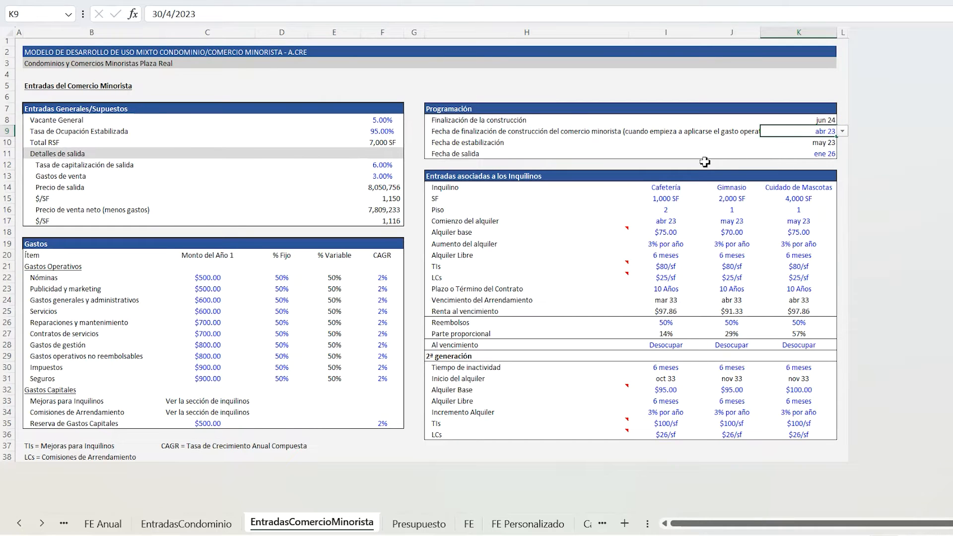
Step: Locate the Ingresos heading of the retail cash flow and sale section on the FE sheet
{"action": "left_click", "coordinate": [469, 524]}
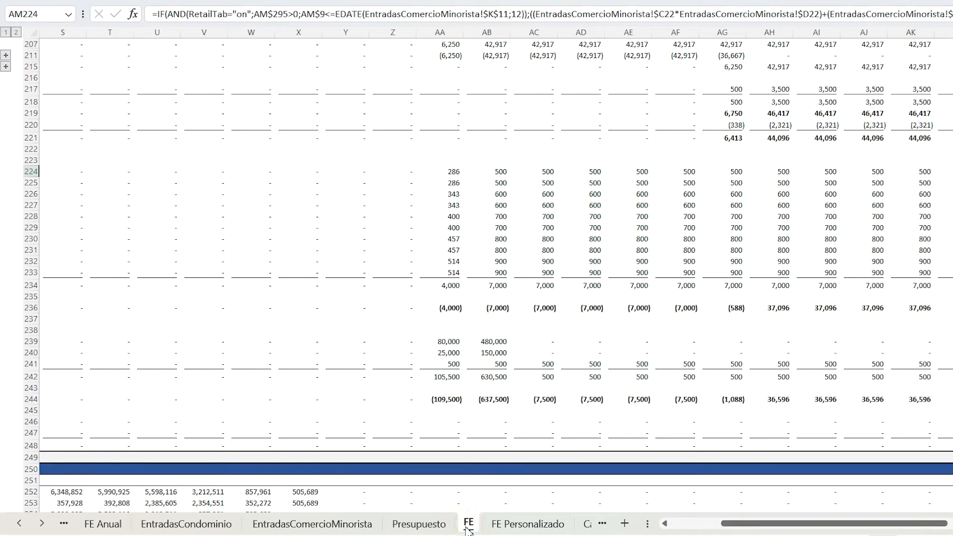
{"action": "left_click", "coordinate": [254, 159]}
{"action": "key", "text": "Left"}
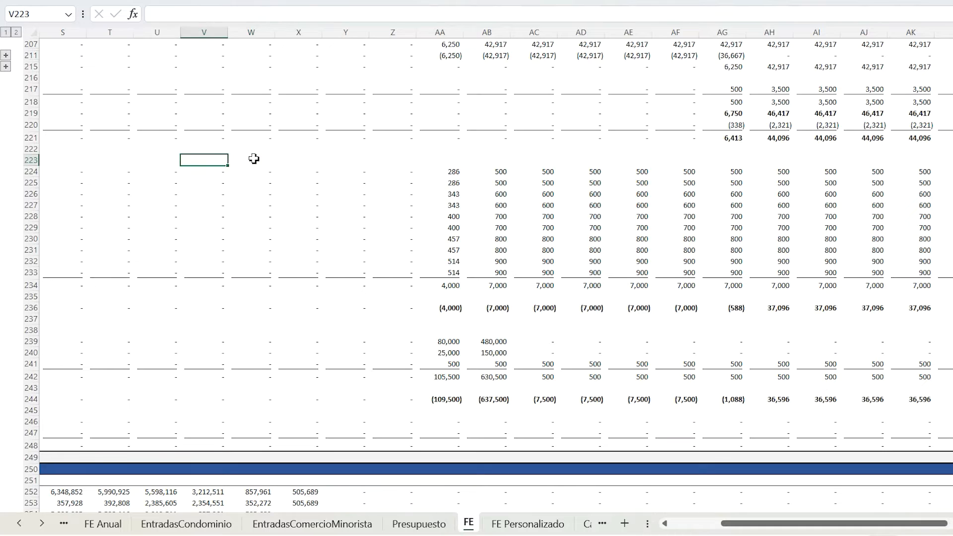
{"action": "key", "text": "ctrl+Left"}
{"action": "key", "text": "ctrl+Left"}
{"action": "key", "text": "Up"}
{"action": "key", "text": "Up"}
{"action": "key", "text": "Up"}
{"action": "key", "text": "Up"}
{"action": "key", "text": "Up"}
{"action": "key", "text": "Up"}
{"action": "key", "text": "Up"}
{"action": "key", "text": "Up"}
{"action": "key", "text": "Up"}
{"action": "key", "text": "Up"}
{"action": "key", "text": "Up"}
{"action": "key", "text": "Up"}
{"action": "key", "text": "Up"}
{"action": "key", "text": "Up"}
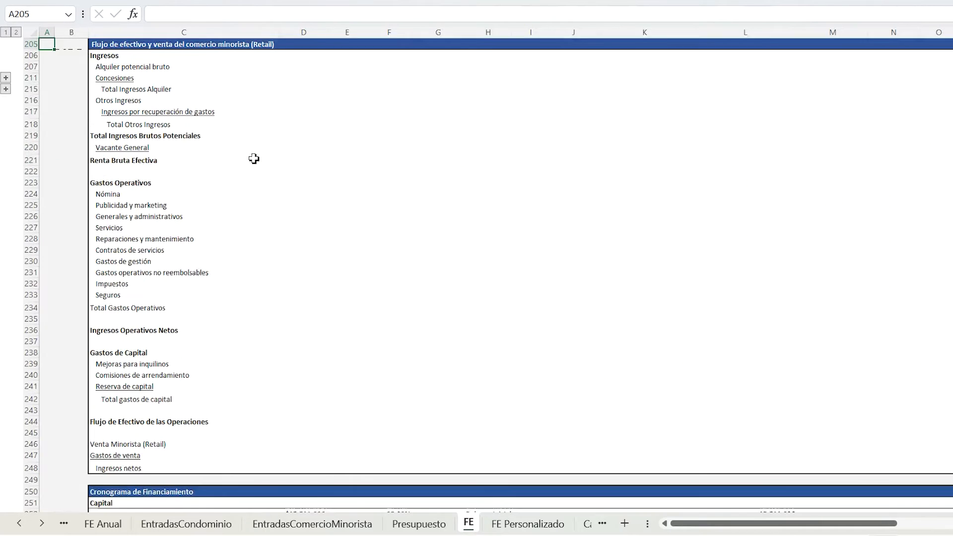
{"action": "key", "text": "Down"}
{"action": "key", "text": "Down"}
{"action": "key", "text": "Right"}
{"action": "key", "text": "Right"}
{"action": "key", "text": "Down"}
{"action": "key", "text": "Down"}
{"action": "key", "text": "Up"}
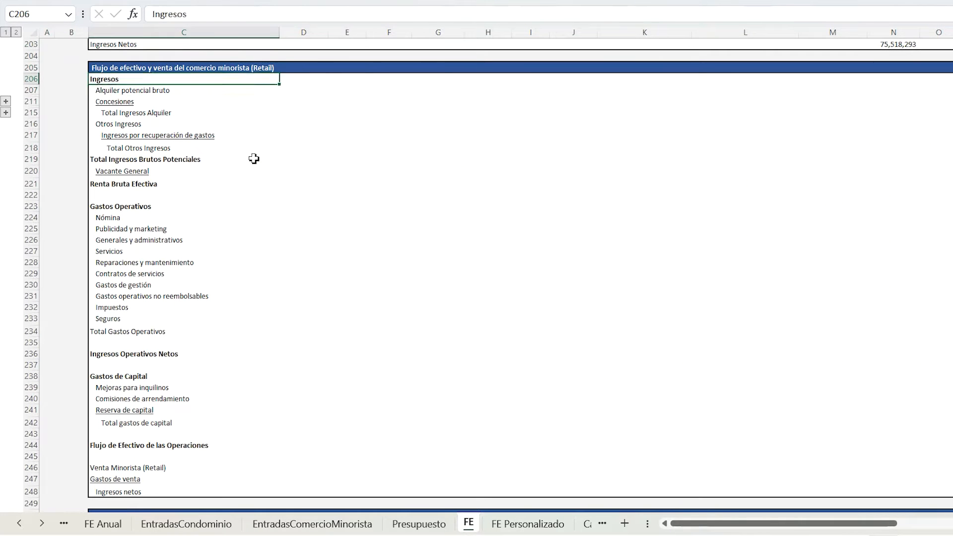
Step: Follow the retail income rows to the first month with gross potential rent and check that column's date header
{"action": "key", "text": "Right"}
{"action": "key", "text": "Right"}
{"action": "key", "text": "Right"}
{"action": "key", "text": "Right"}
{"action": "key", "text": "Right"}
{"action": "key", "text": "Right"}
{"action": "key", "text": "Right"}
{"action": "key", "text": "Right"}
{"action": "key", "text": "Right"}
{"action": "key", "text": "Right"}
{"action": "key", "text": "Right"}
{"action": "key", "text": "Right"}
{"action": "key", "text": "Right"}
{"action": "key", "text": "Right"}
{"action": "key", "text": "Right"}
{"action": "key", "text": "Right"}
{"action": "key", "text": "Right"}
{"action": "key", "text": "Right"}
{"action": "key", "text": "Right"}
{"action": "key", "text": "Right"}
{"action": "key", "text": "Right"}
{"action": "key", "text": "Right"}
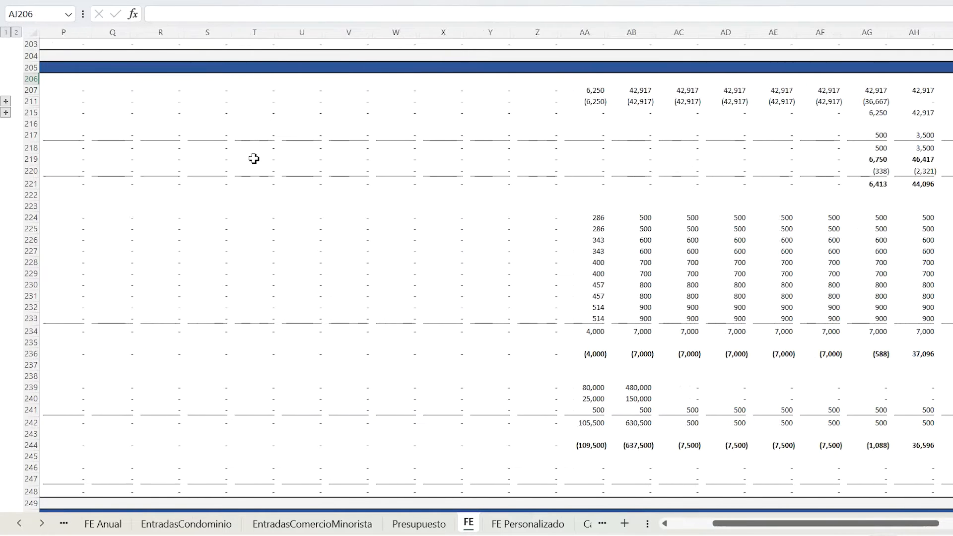
{"action": "left_click", "coordinate": [601, 90]}
{"action": "scroll", "coordinate": [601, 89], "scroll_direction": "up", "scroll_amount": 10}
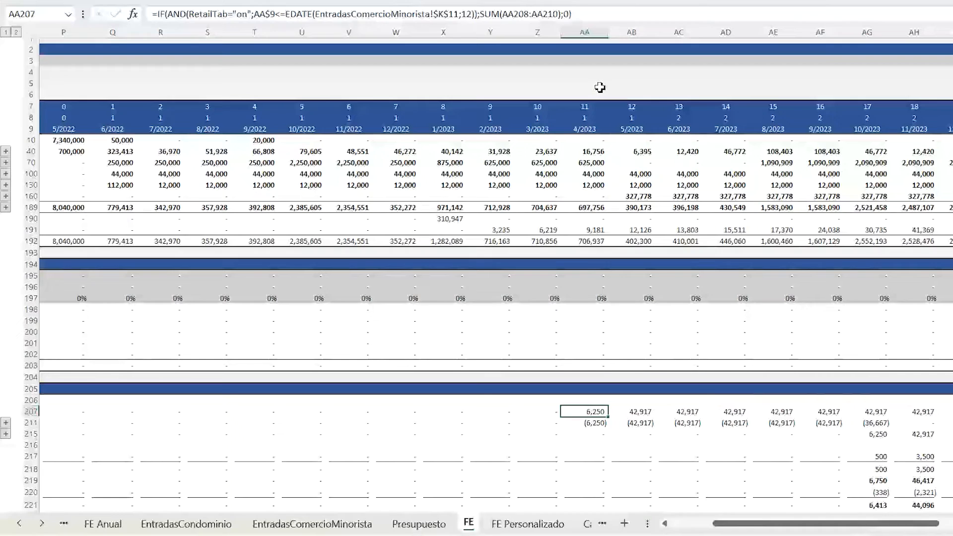
{"action": "left_click", "coordinate": [588, 129]}
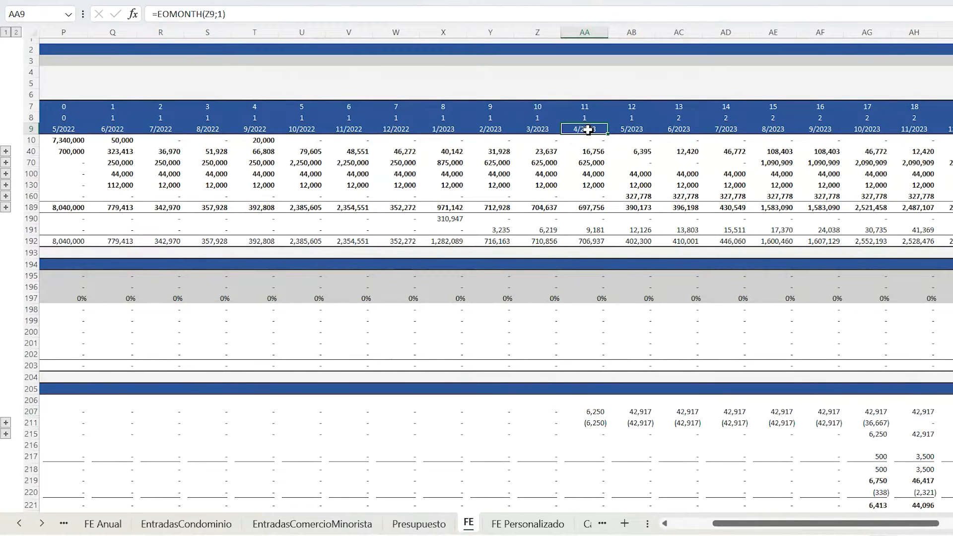
Step: Return to EntradasComercioMinorista and check the retail completion and stabilization dates, the Tasa de Ocupación Estabilizada, and the Fecha de salida
{"action": "left_click", "coordinate": [279, 525]}
{"action": "left_click", "coordinate": [819, 131]}
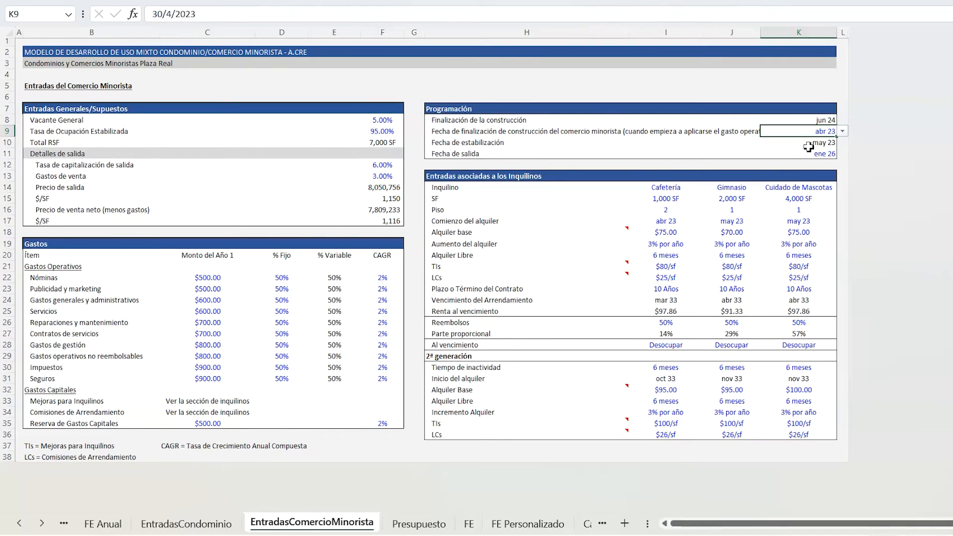
{"action": "left_click", "coordinate": [782, 143]}
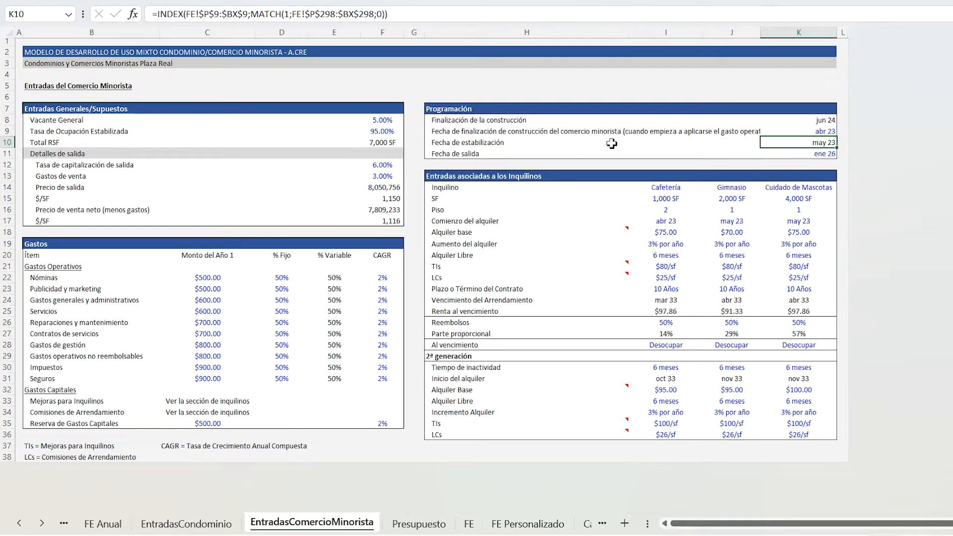
{"action": "left_click", "coordinate": [387, 131]}
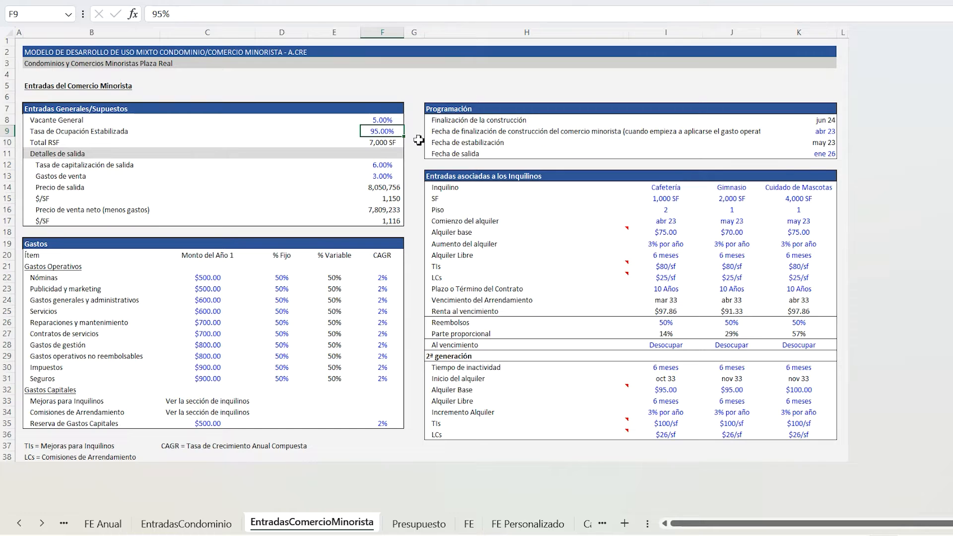
{"action": "left_click", "coordinate": [833, 158]}
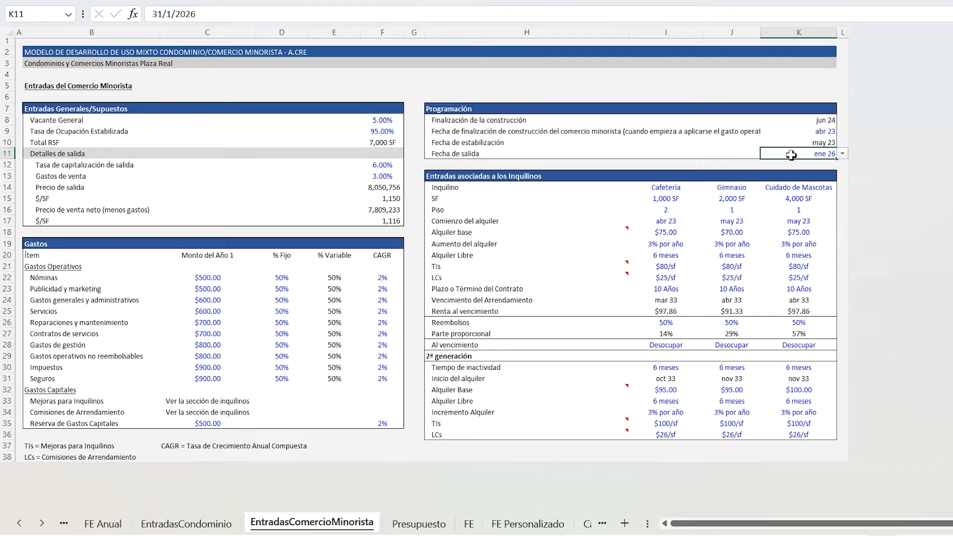
Step: Review the tenant names under Entradas asociadas a los Inquilinos and the SF input for Cafetería
{"action": "left_click", "coordinate": [493, 177]}
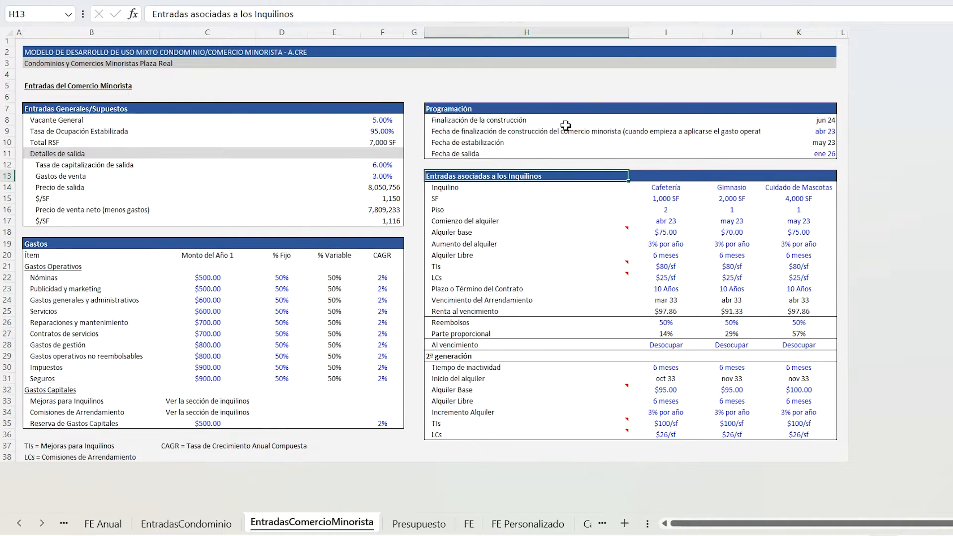
{"action": "left_click", "coordinate": [455, 186]}
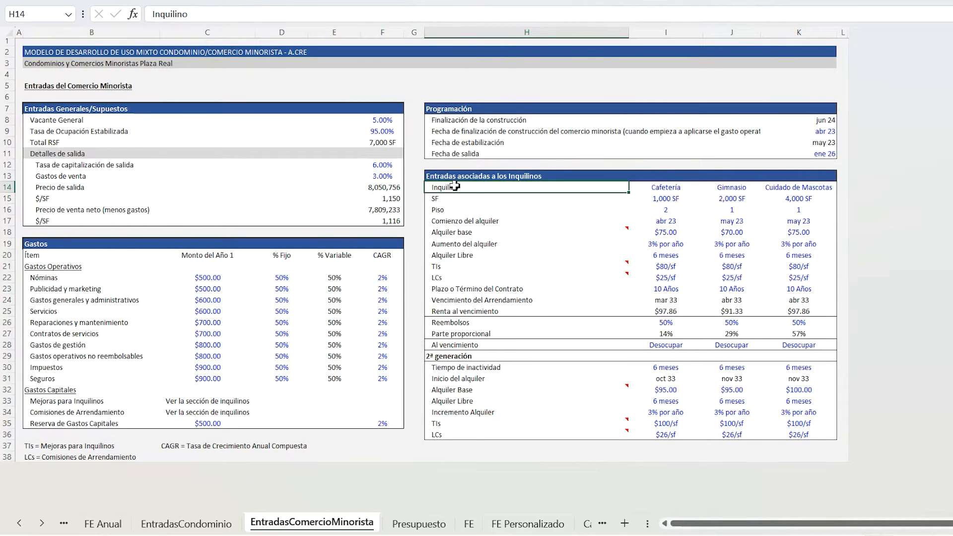
{"action": "key", "text": "Right"}
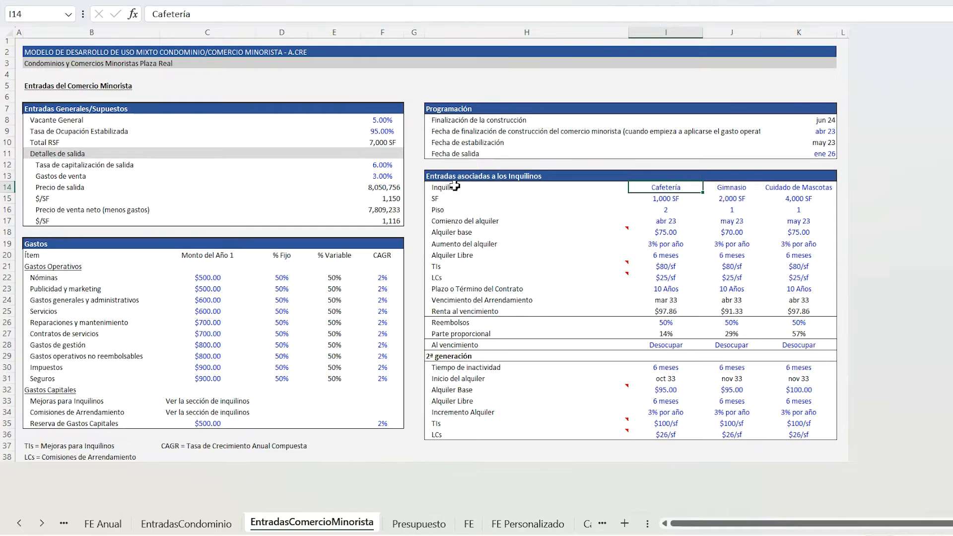
{"action": "key", "text": "Right"}
{"action": "key", "text": "Right"}
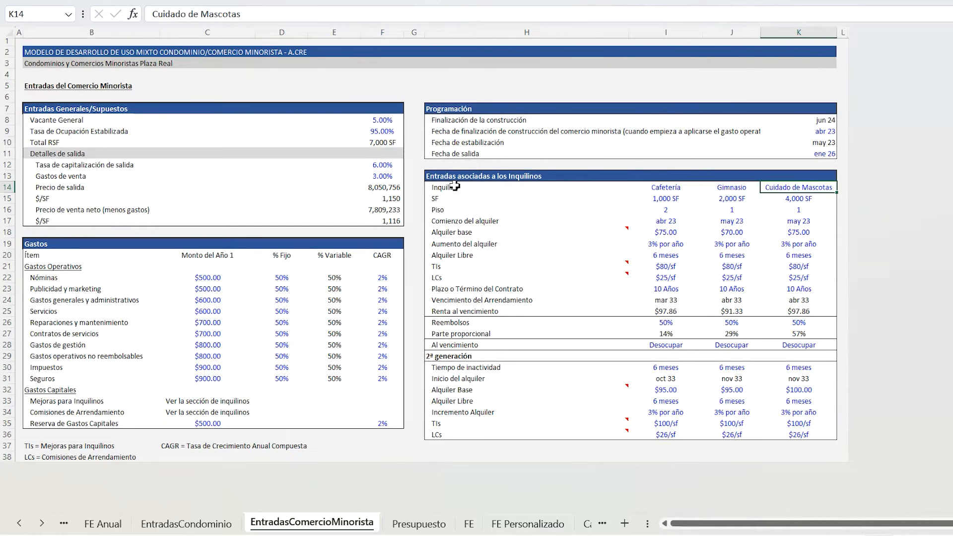
{"action": "key", "text": "Left"}
{"action": "key", "text": "Left"}
{"action": "key", "text": "Left"}
{"action": "key", "text": "Down"}
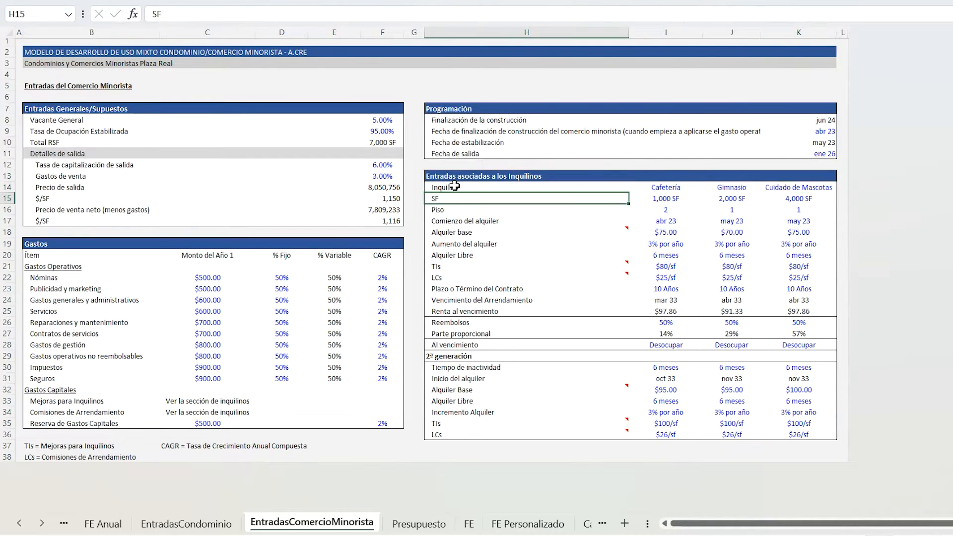
{"action": "left_click", "coordinate": [673, 200]}
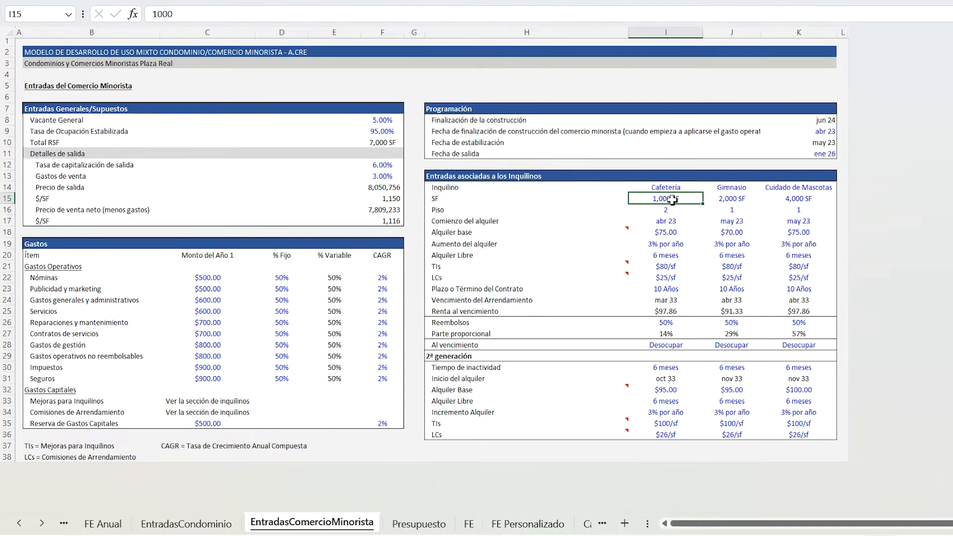
Step: Compare the SF inputs of the Cafetería, Gimnasio and Cuidado de Mascotas tenants
{"action": "key", "text": "Right"}
{"action": "key", "text": "Right"}
{"action": "key", "text": "Left"}
{"action": "key", "text": "Left"}
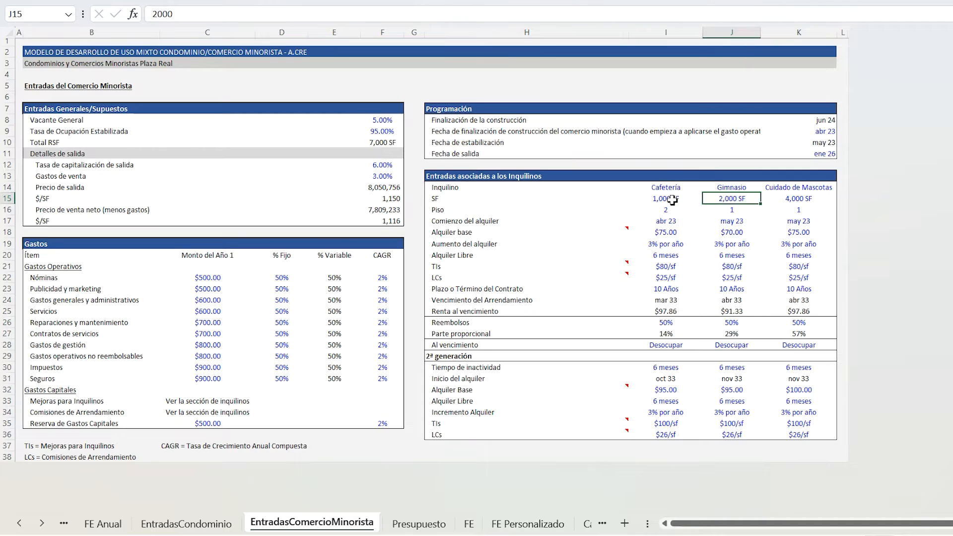
{"action": "left_click_drag", "start_coordinate": [673, 200], "coordinate": [808, 198]}
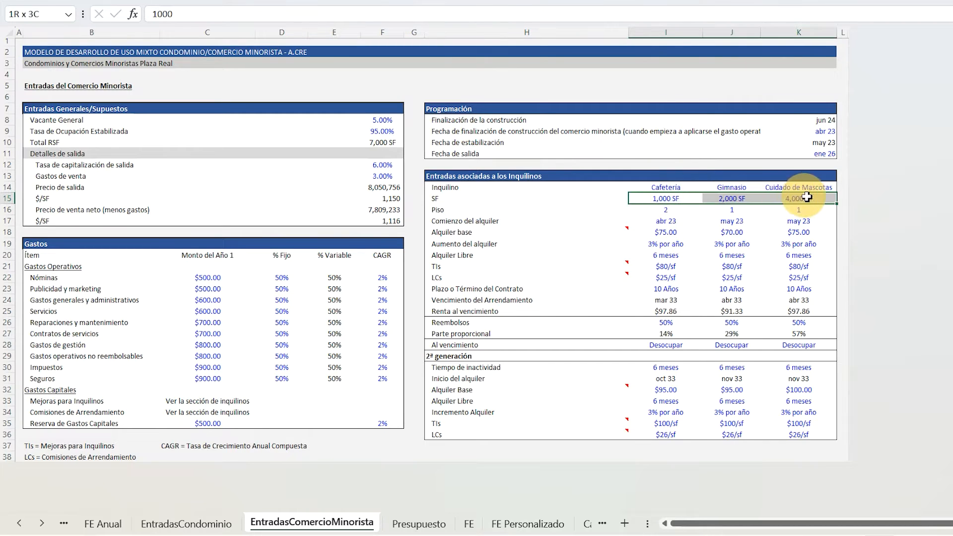
{"action": "left_click", "coordinate": [668, 198]}
Step: Check the RSF Minorista figures for floors 2 and 1 in the Plan Estructural del Edificio on EntradasCondominio
{"action": "left_click", "coordinate": [179, 526]}
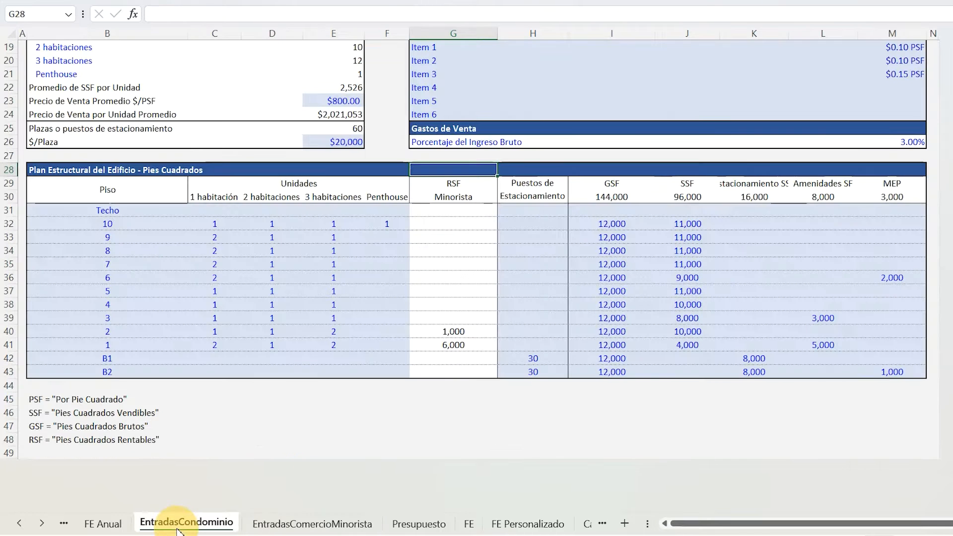
{"action": "left_click", "coordinate": [455, 332]}
{"action": "left_click_drag", "start_coordinate": [455, 333], "coordinate": [451, 347]}
{"action": "left_click", "coordinate": [410, 419]}
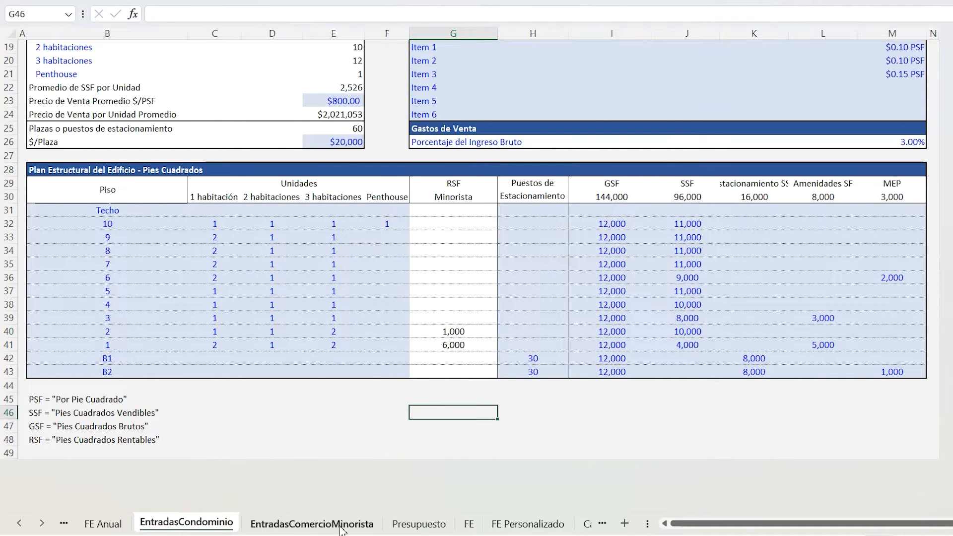
Step: Return to EntradasComercioMinorista and check the Piso input for Cafetería and the Comienzo del alquiler row label
{"action": "left_click", "coordinate": [327, 524]}
{"action": "left_click", "coordinate": [466, 211]}
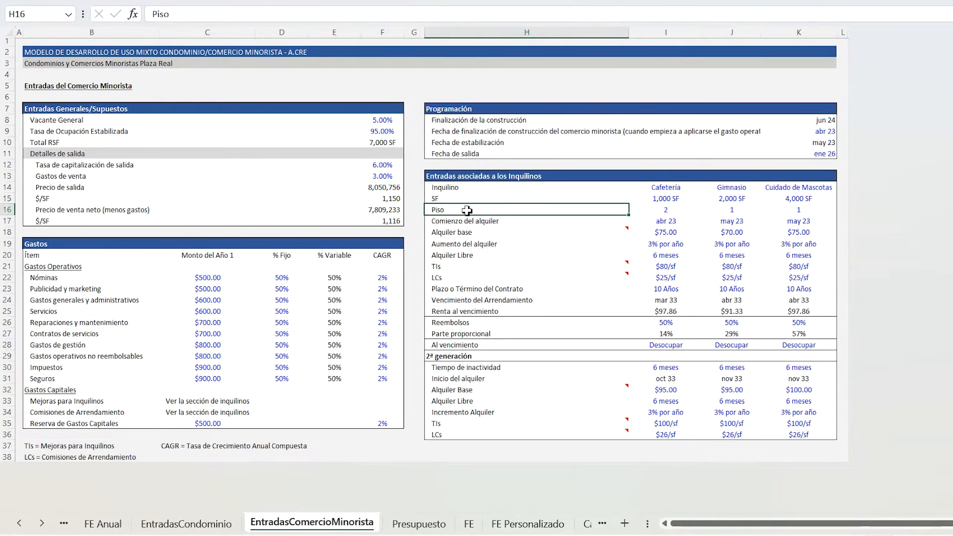
{"action": "key", "text": "Right"}
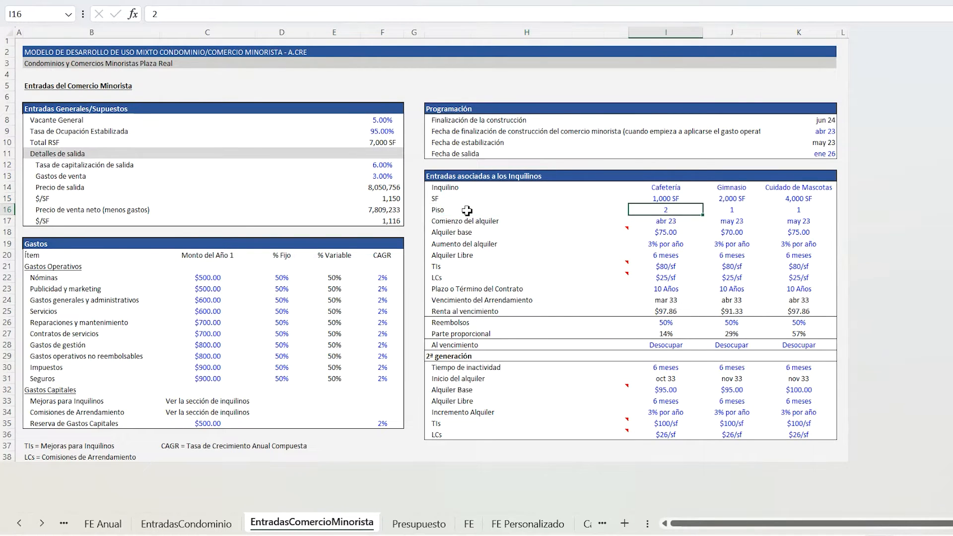
{"action": "key", "text": "Left"}
{"action": "key", "text": "Down"}
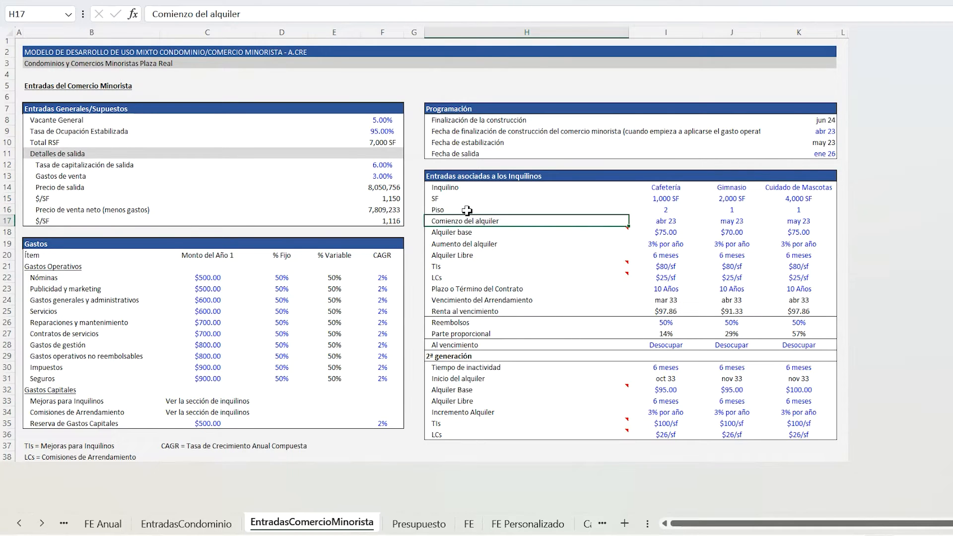
Step: Compare the three tenants' Comienzo del alquiler dates with the retail construction completion date under Programación
{"action": "left_click", "coordinate": [665, 225]}
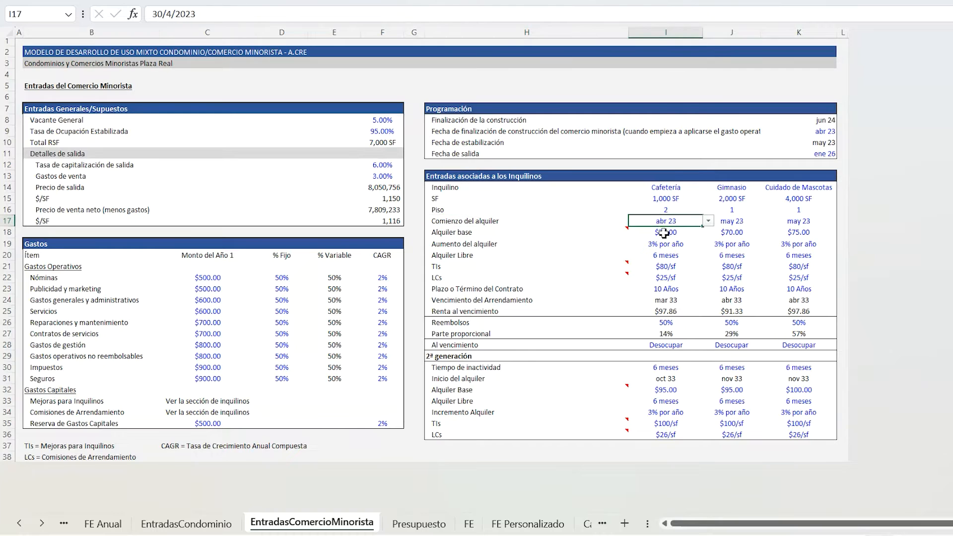
{"action": "left_click", "coordinate": [734, 224]}
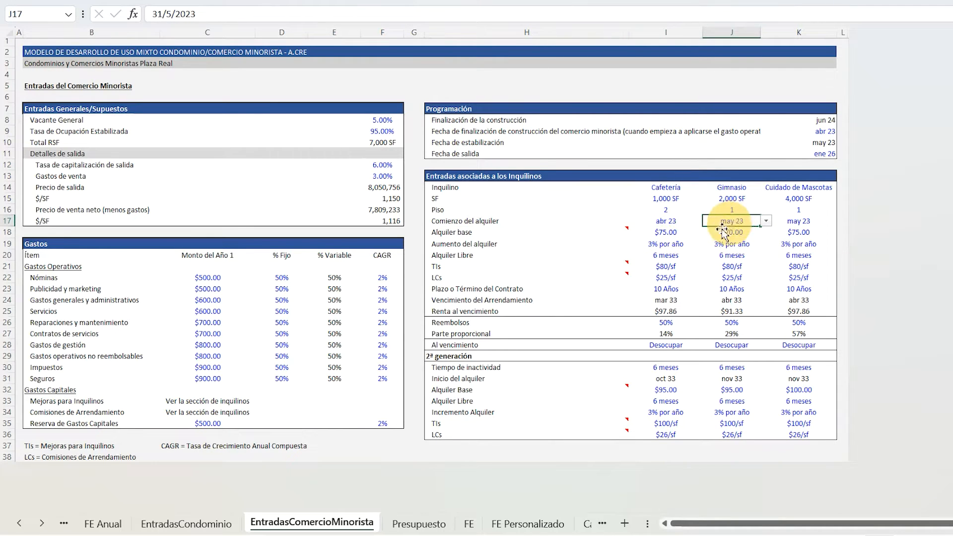
{"action": "left_click", "coordinate": [798, 222]}
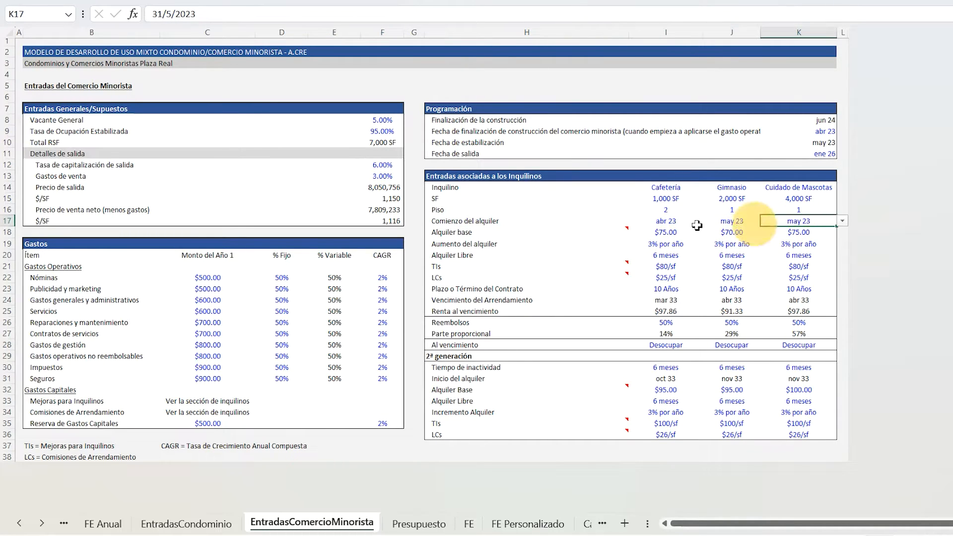
{"action": "left_click", "coordinate": [670, 221]}
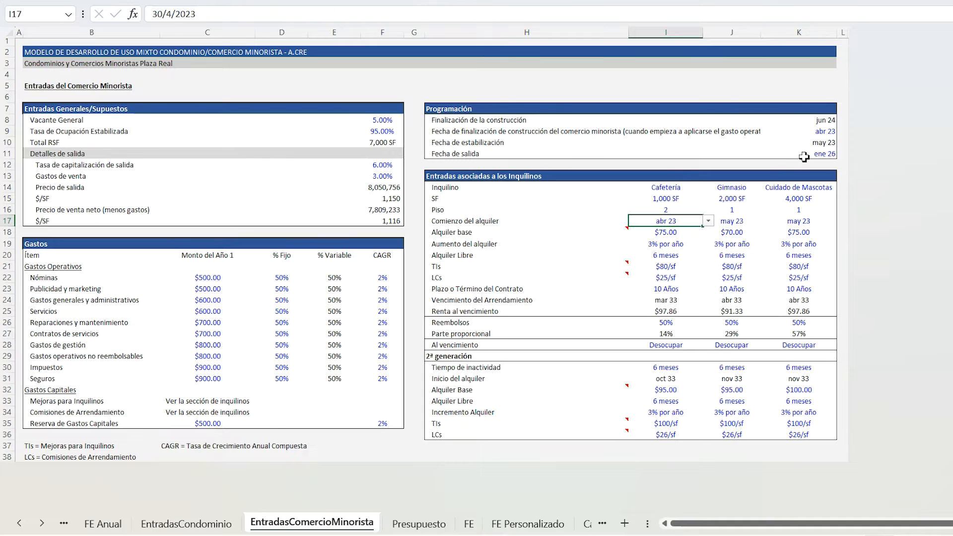
{"action": "left_click", "coordinate": [825, 132]}
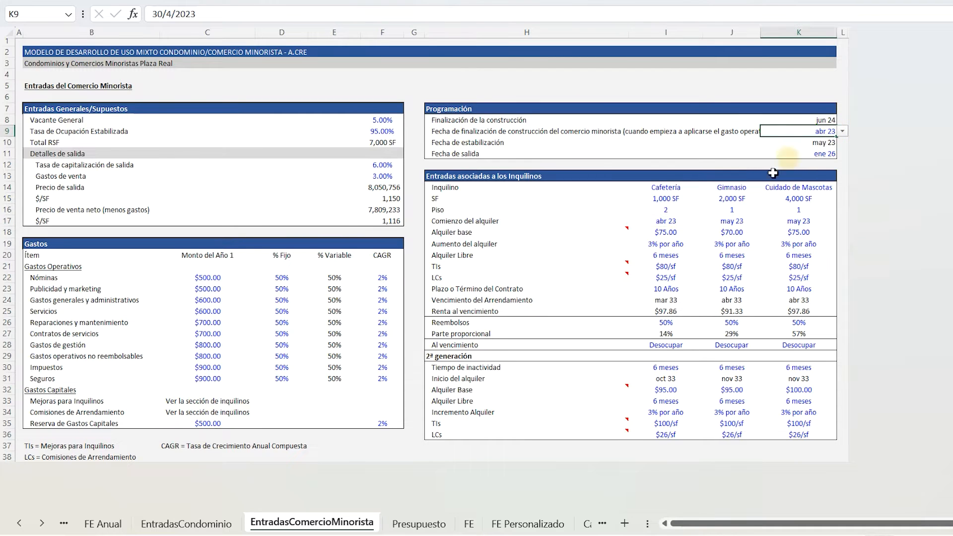
Step: Try 3/2023 as Cafetería's Comienzo del alquiler, compare it with the retail construction completion date, and restore the original date
{"action": "left_click", "coordinate": [658, 223]}
{"action": "left_click", "coordinate": [709, 223]}
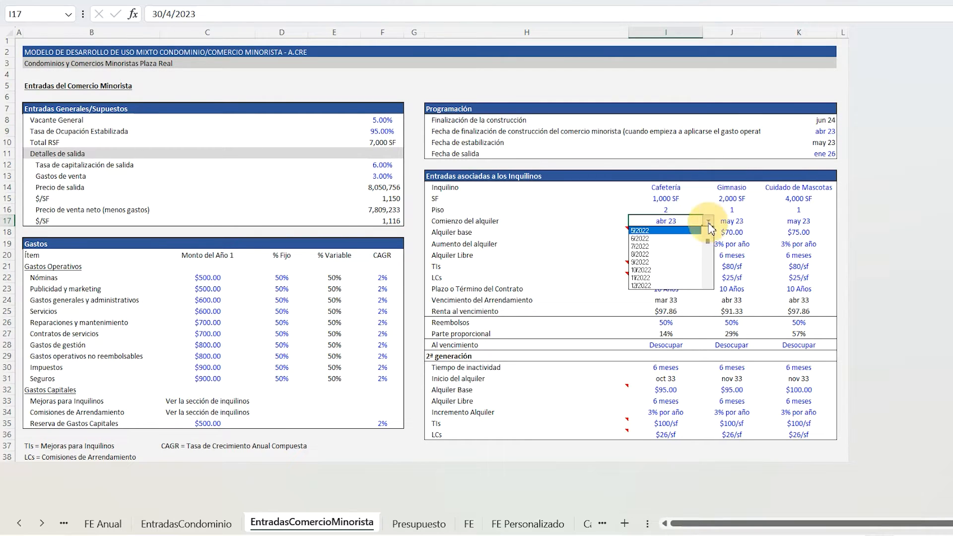
{"action": "mouse_move", "coordinate": [709, 243]}
{"action": "left_mouse_down"}
{"action": "mouse_move", "coordinate": [708, 255]}
{"action": "mouse_move", "coordinate": [706, 247]}
{"action": "left_mouse_up"}
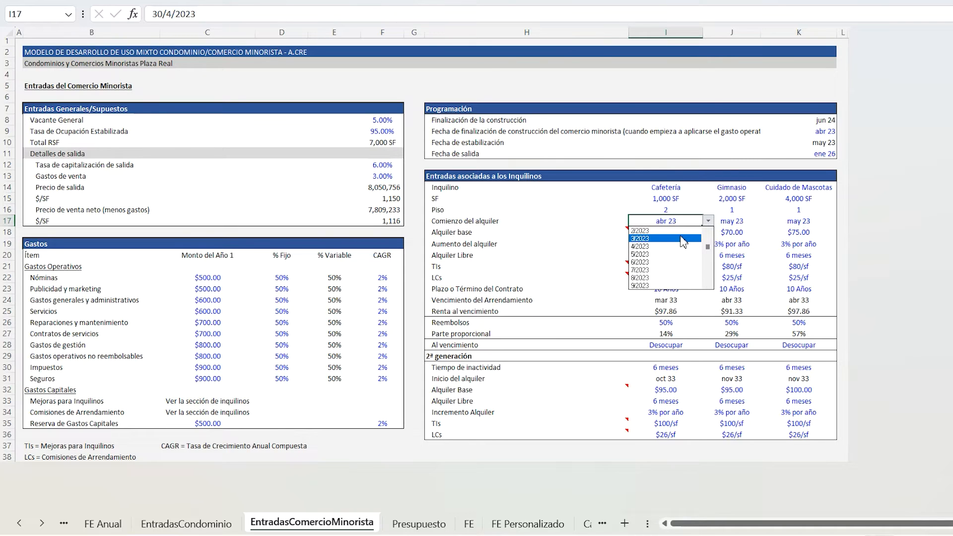
{"action": "left_click", "coordinate": [684, 239]}
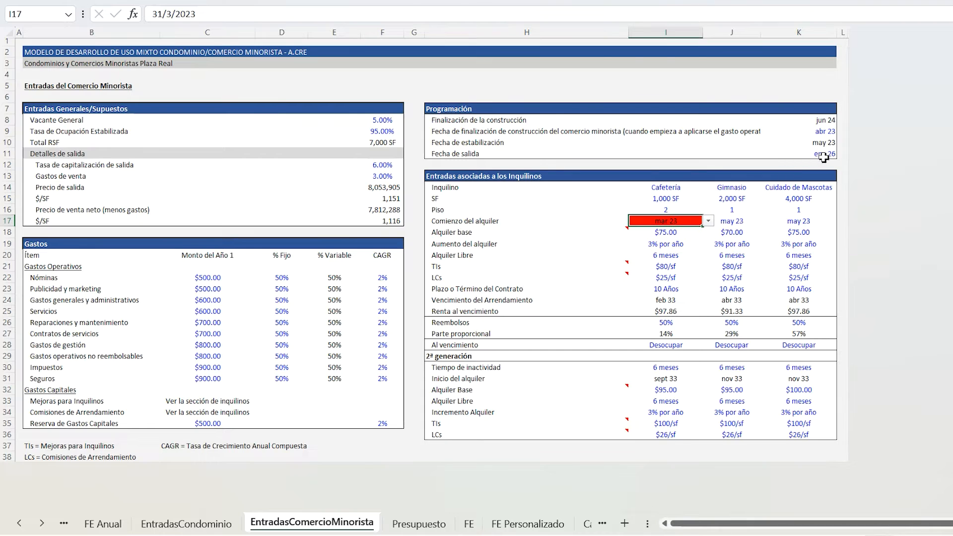
{"action": "left_click", "coordinate": [827, 132]}
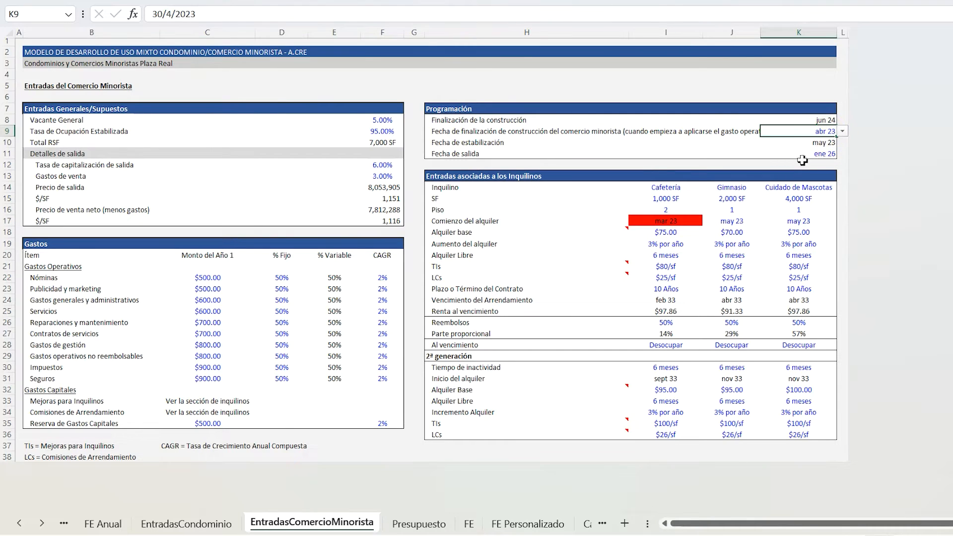
{"action": "left_click", "coordinate": [690, 224]}
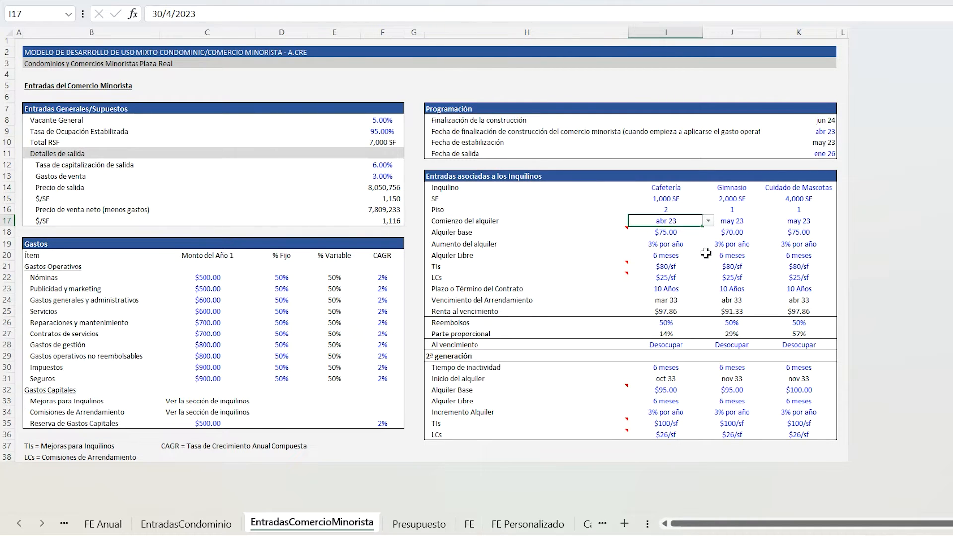
Step: Review Cafetería's Alquiler base with its cell note, Aumento del alquiler and Alquiler Libre inputs
{"action": "left_click", "coordinate": [675, 236]}
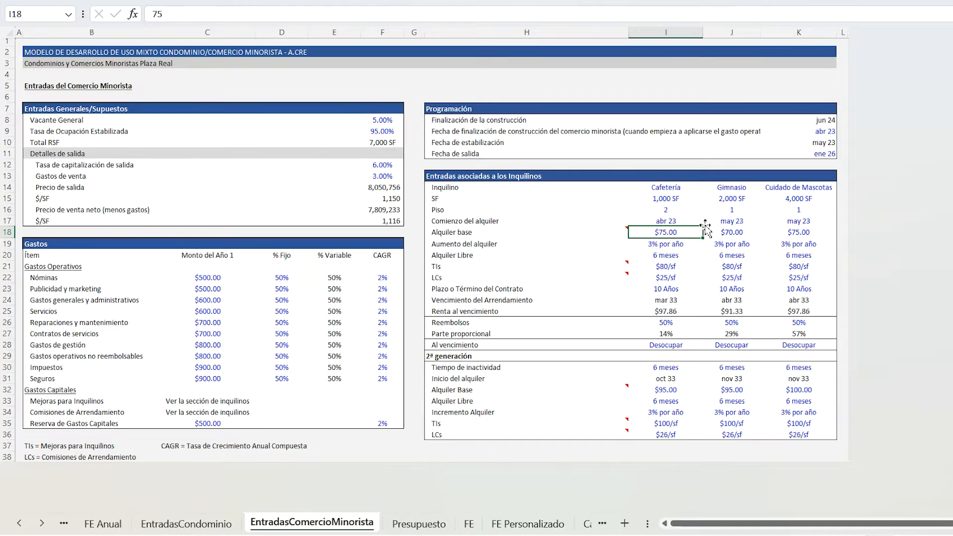
{"action": "mouse_move", "coordinate": [605, 233]}
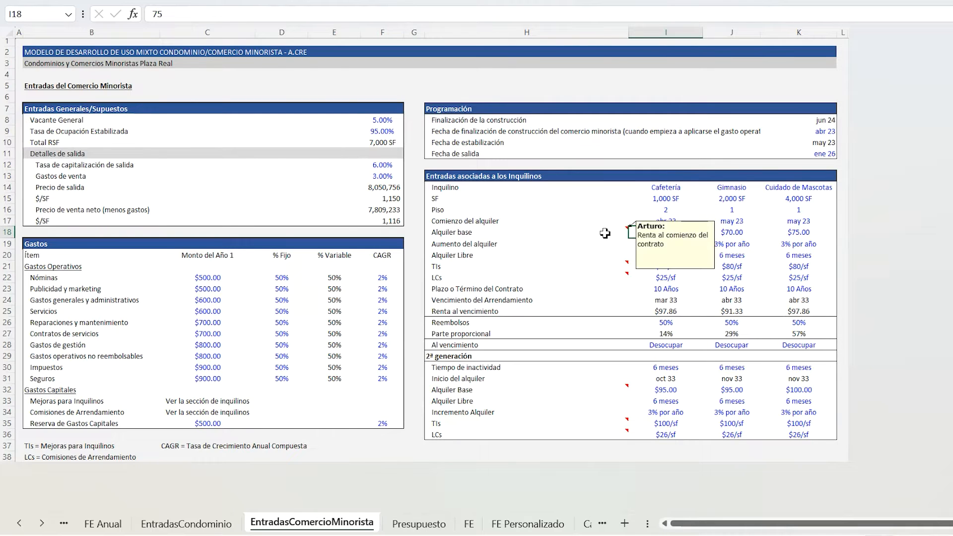
{"action": "left_click", "coordinate": [684, 245]}
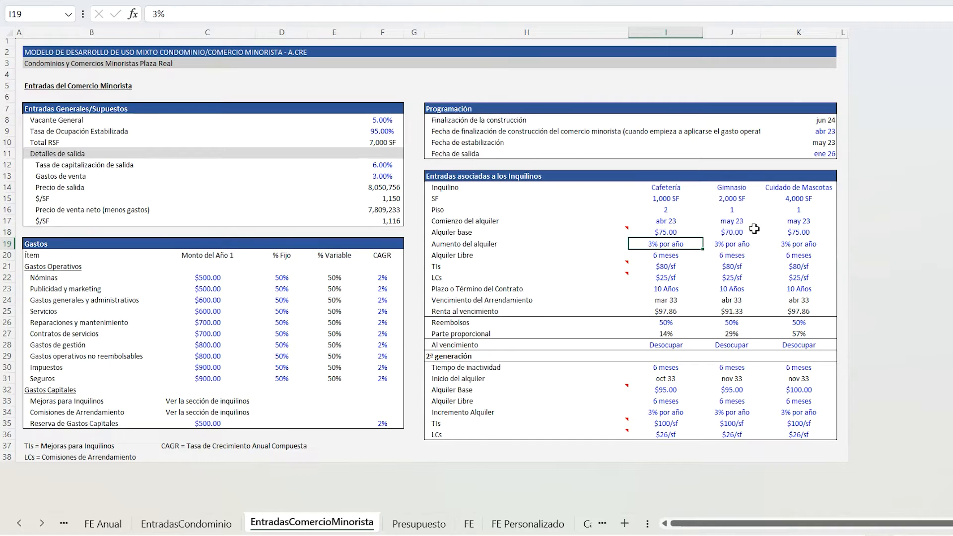
{"action": "left_click", "coordinate": [676, 256]}
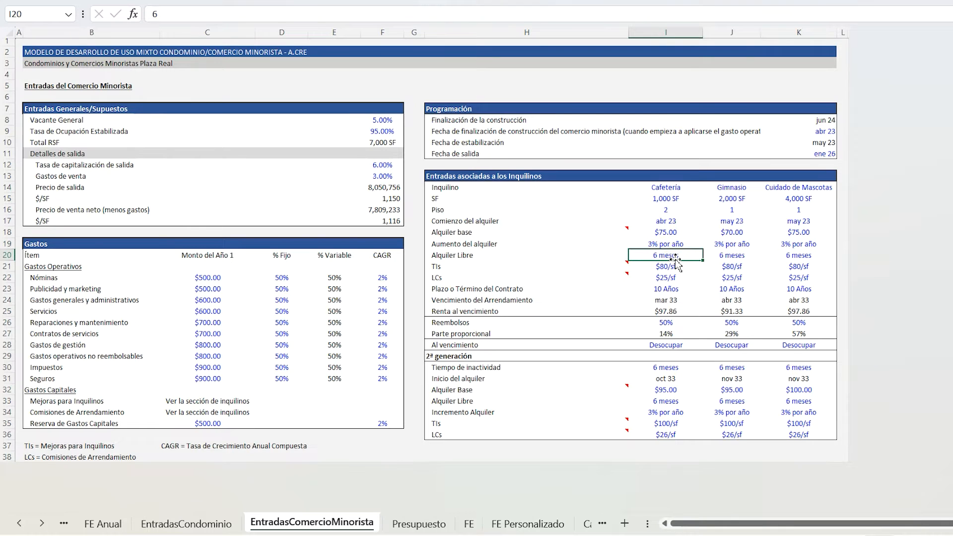
Step: Rename the first-generation Alquiler Libre row label as "Alquiler Libre (Concesiones)"
{"action": "left_click", "coordinate": [500, 258]}
{"action": "left_click", "coordinate": [245, 11]}
{"action": "type", "text": "(Concesiones"}
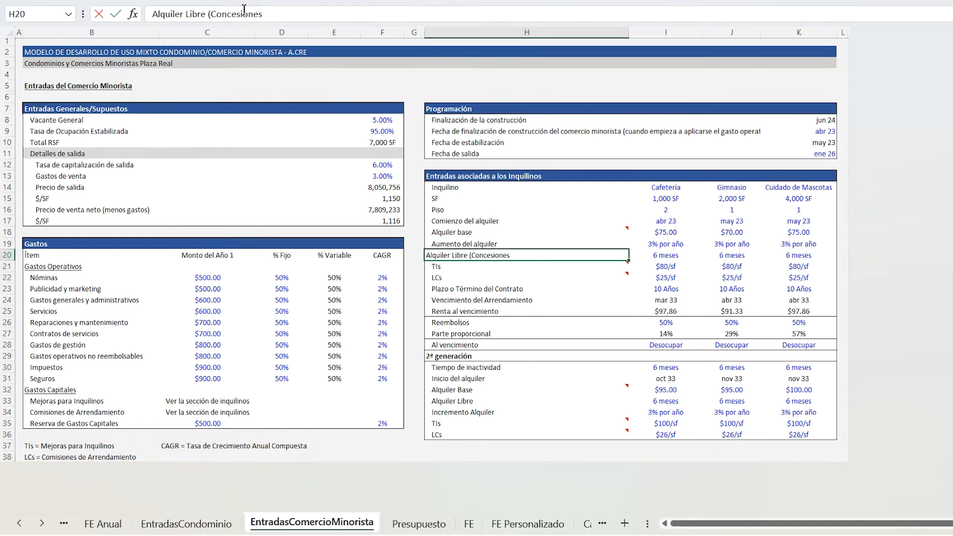
{"action": "key", "text": "Return"}
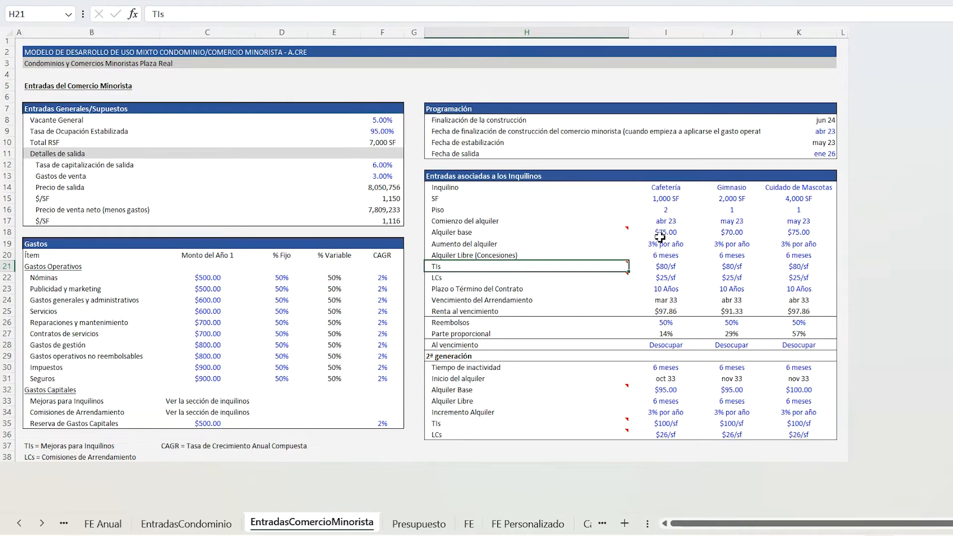
Step: Review Cafetería's inputs from tenant name down to Alquiler Libre (Concesiones), focusing on its rent start and free-rent period
{"action": "left_click_drag", "start_coordinate": [668, 186], "coordinate": [661, 254]}
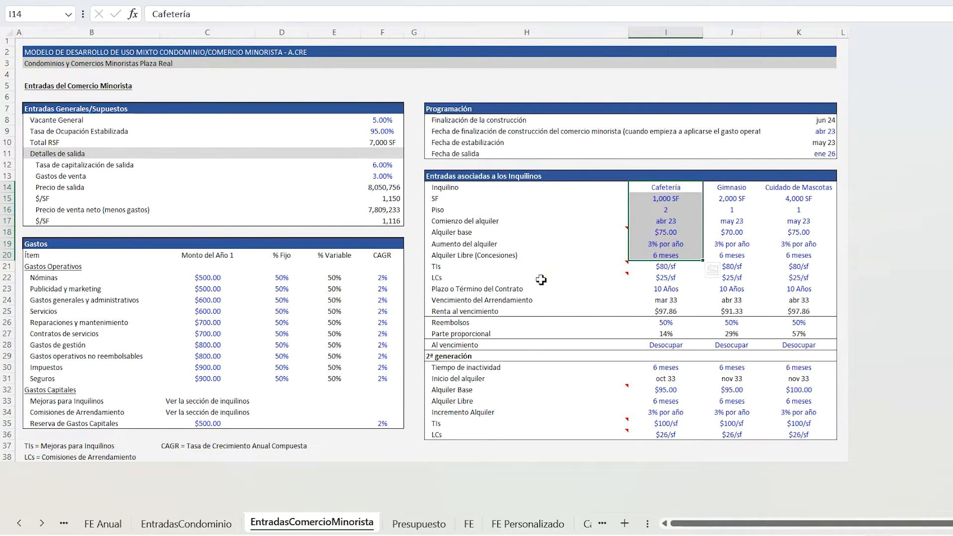
{"action": "left_click", "coordinate": [556, 244]}
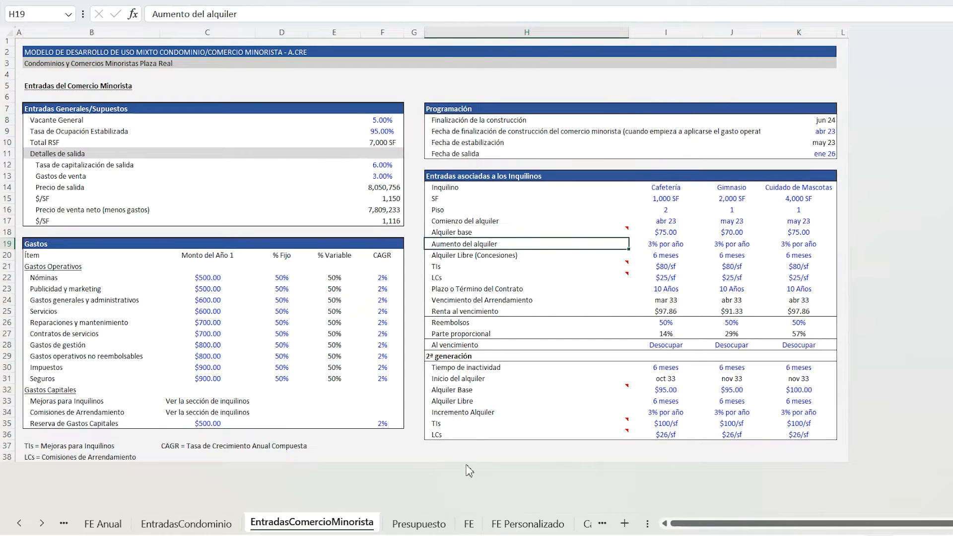
{"action": "left_click", "coordinate": [667, 188]}
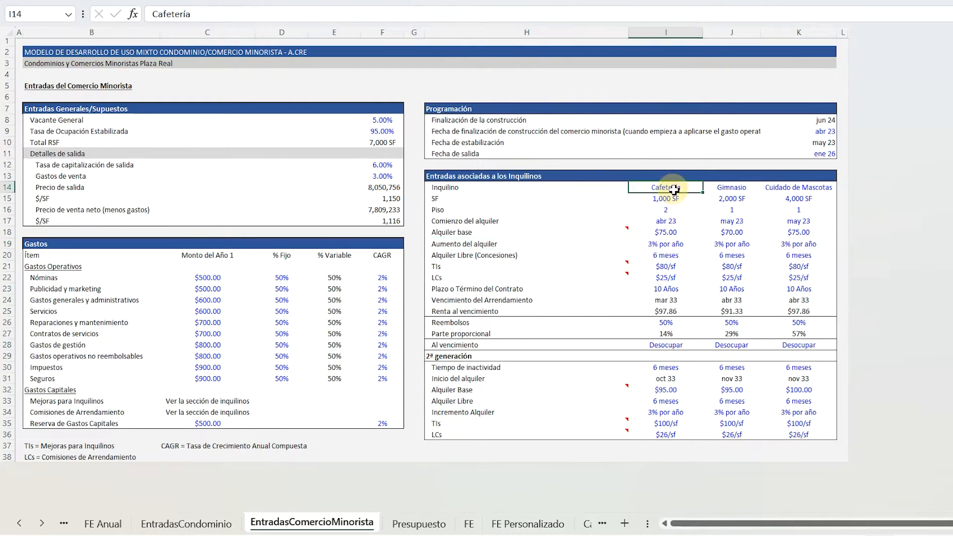
{"action": "left_click", "coordinate": [672, 224]}
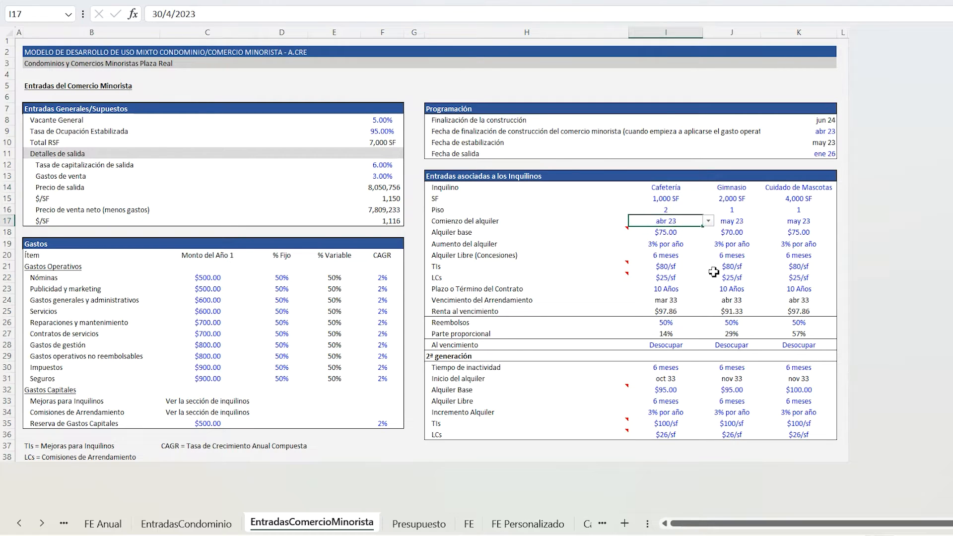
{"action": "left_click", "coordinate": [673, 255]}
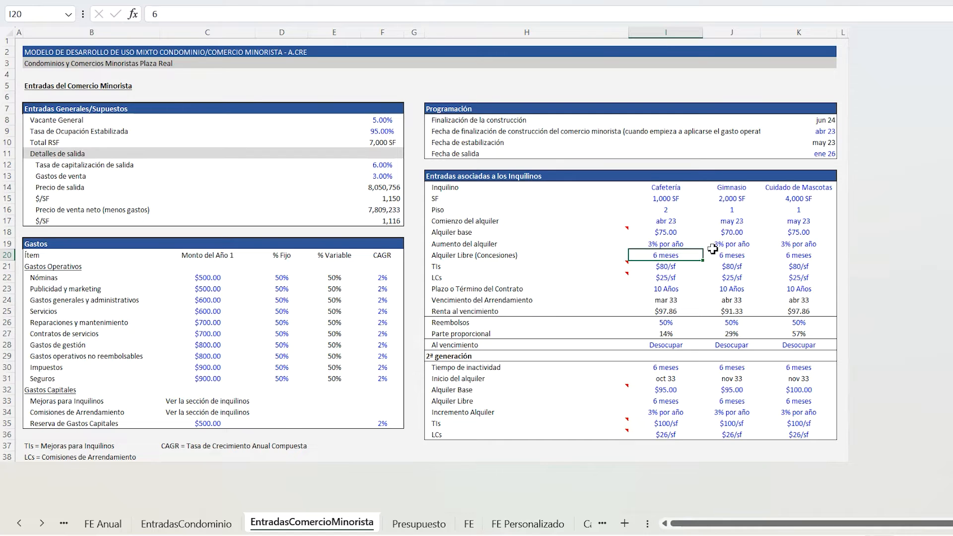
Step: Expand the tenant rows under Alquiler potencial bruto in the retail cash flow on the FE sheet
{"action": "left_click", "coordinate": [470, 526]}
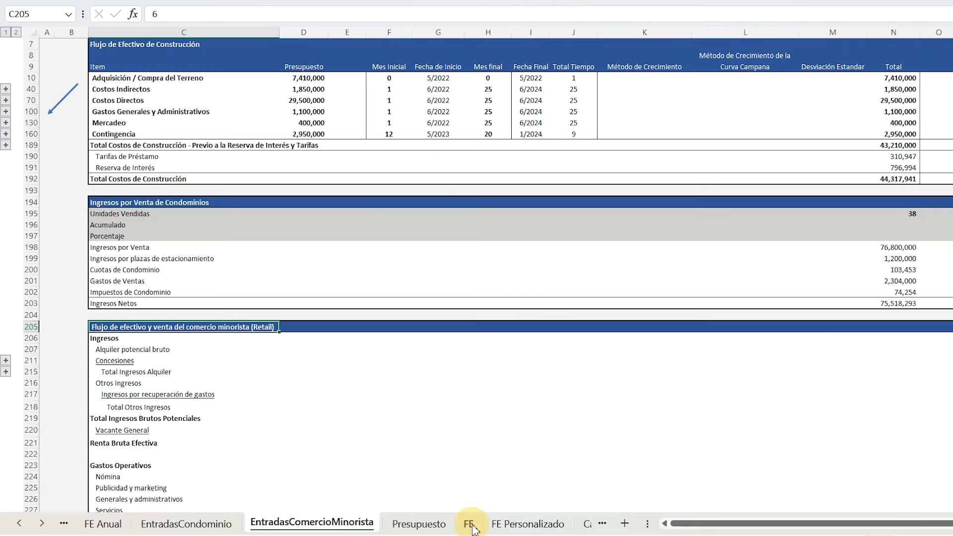
{"action": "left_click", "coordinate": [6, 360]}
{"action": "left_click", "coordinate": [127, 360]}
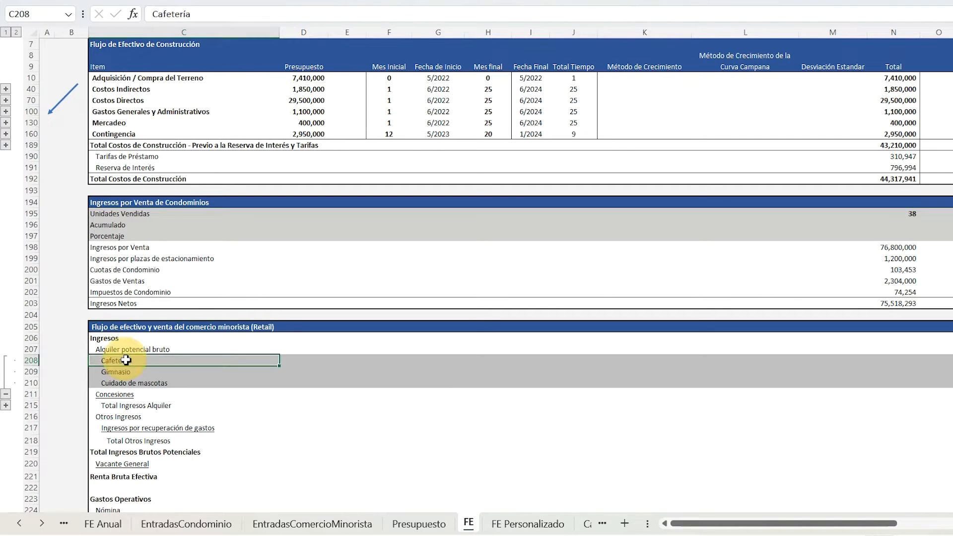
Step: Follow the Cafetería row under Alquiler potencial bruto to its first month with rent and check that column's date header
{"action": "key", "text": "Right"}
{"action": "key", "text": "Right"}
{"action": "key", "text": "Right"}
{"action": "key", "text": "Right"}
{"action": "key", "text": "Right"}
{"action": "key", "text": "Right"}
{"action": "key", "text": "Right"}
{"action": "key", "text": "Right"}
{"action": "key", "text": "Right"}
{"action": "key", "text": "Right"}
{"action": "key", "text": "Right"}
{"action": "key", "text": "Right"}
{"action": "key", "text": "Right"}
{"action": "key", "text": "Right"}
{"action": "key", "text": "Right"}
{"action": "key", "text": "Right"}
{"action": "key", "text": "Right"}
{"action": "key", "text": "Right"}
{"action": "key", "text": "Right"}
{"action": "key", "text": "Right"}
{"action": "key", "text": "Right"}
{"action": "key", "text": "Right"}
{"action": "key", "text": "Right"}
{"action": "key", "text": "Right"}
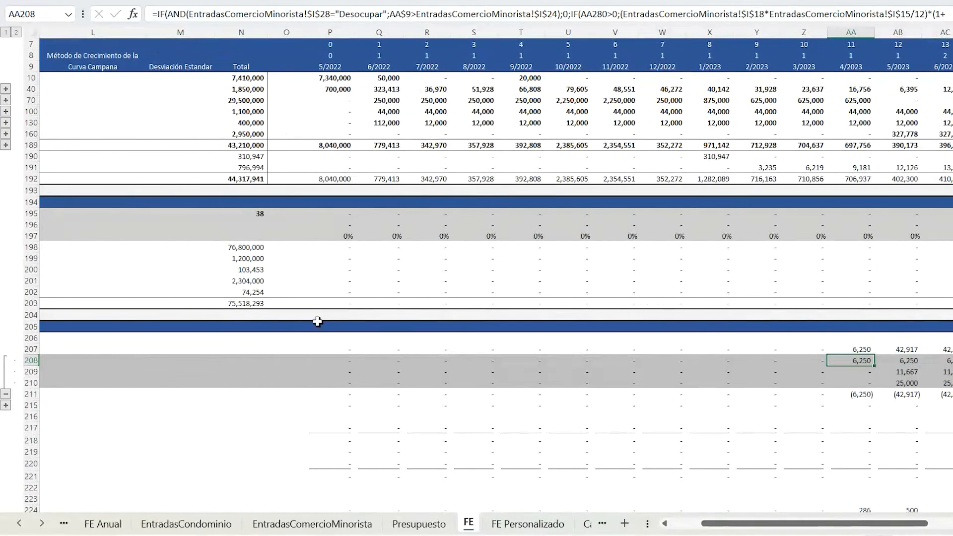
{"action": "scroll", "coordinate": [889, 298], "scroll_direction": "up", "scroll_amount": 2}
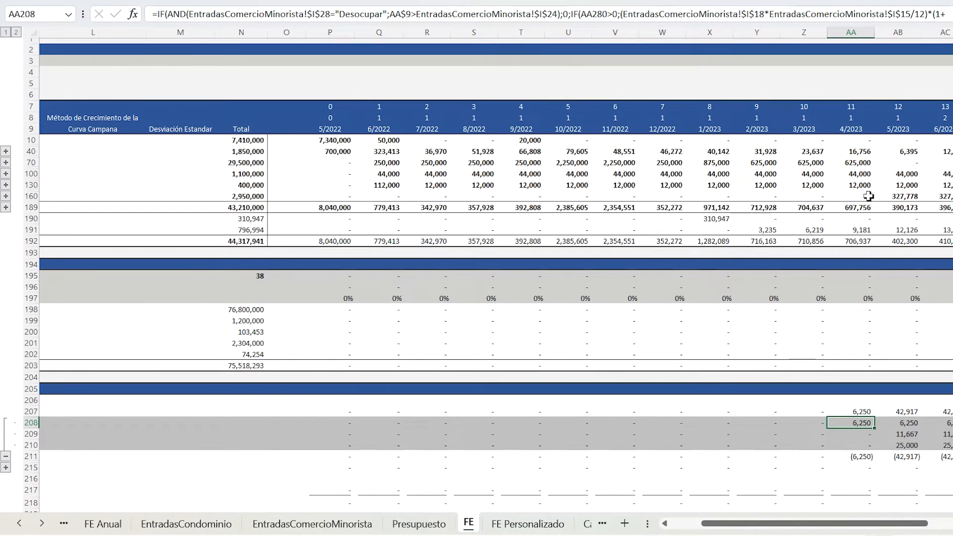
{"action": "left_click", "coordinate": [863, 129]}
Step: Inspect the Cafetería, Gimnasio and Cuidado de mascotas rent formulas in the 4/2023 column, down to the Concesiones row
{"action": "scroll", "coordinate": [844, 240], "scroll_direction": "down", "scroll_amount": 3}
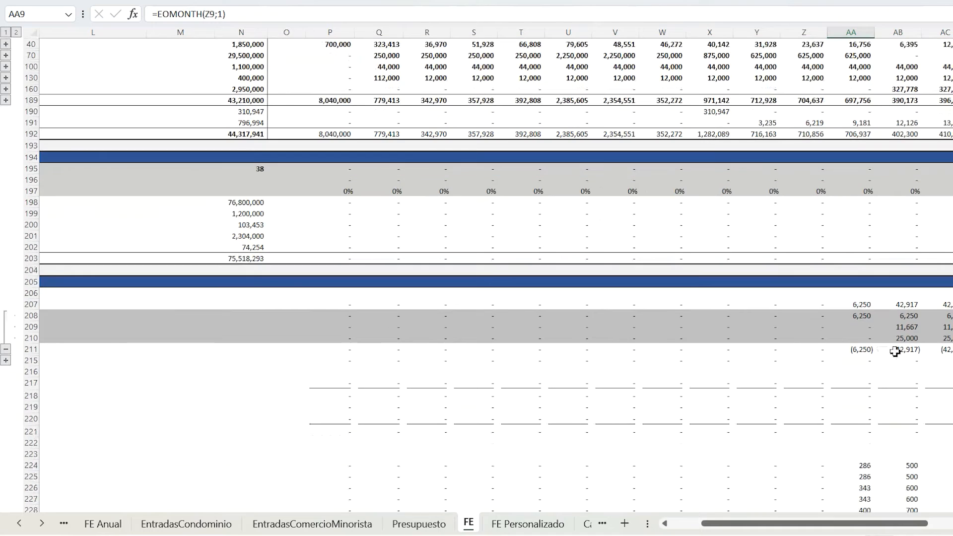
{"action": "left_click", "coordinate": [861, 315]}
{"action": "key", "text": "Down"}
{"action": "key", "text": "Down"}
{"action": "key", "text": "Down"}
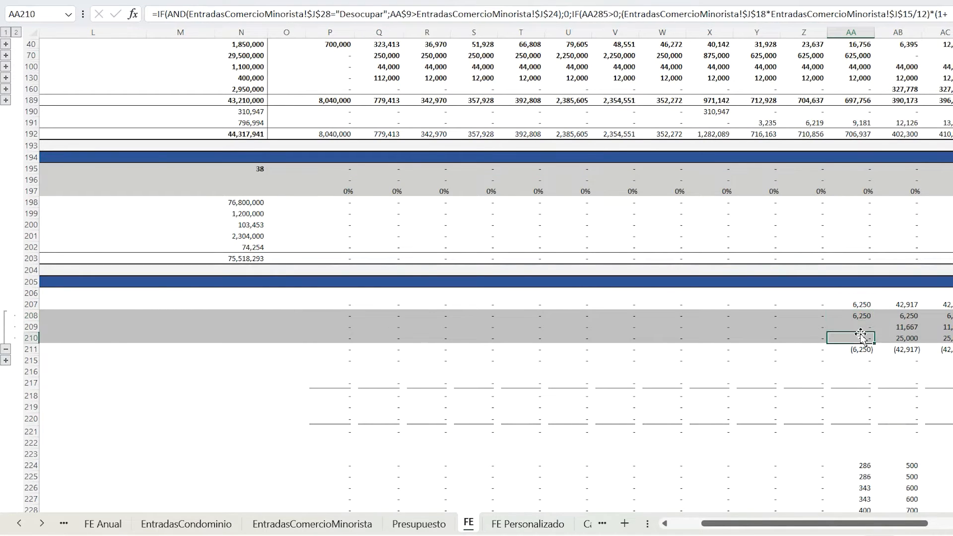
Step: Follow the Concesiones row of the retail cash flow from its label to the first month with a concession
{"action": "key", "text": "Home"}
{"action": "key", "text": "Right"}
{"action": "key", "text": "Right"}
{"action": "key", "text": "Right"}
{"action": "key", "text": "Right"}
{"action": "key", "text": "Right"}
{"action": "key", "text": "Right"}
{"action": "key", "text": "Right"}
{"action": "key", "text": "Right"}
{"action": "key", "text": "Right"}
{"action": "key", "text": "Right"}
{"action": "key", "text": "Right"}
{"action": "key", "text": "Right"}
{"action": "key", "text": "Right"}
{"action": "key", "text": "Right"}
{"action": "key", "text": "Right"}
{"action": "key", "text": "Right"}
{"action": "key", "text": "Right"}
{"action": "key", "text": "Right"}
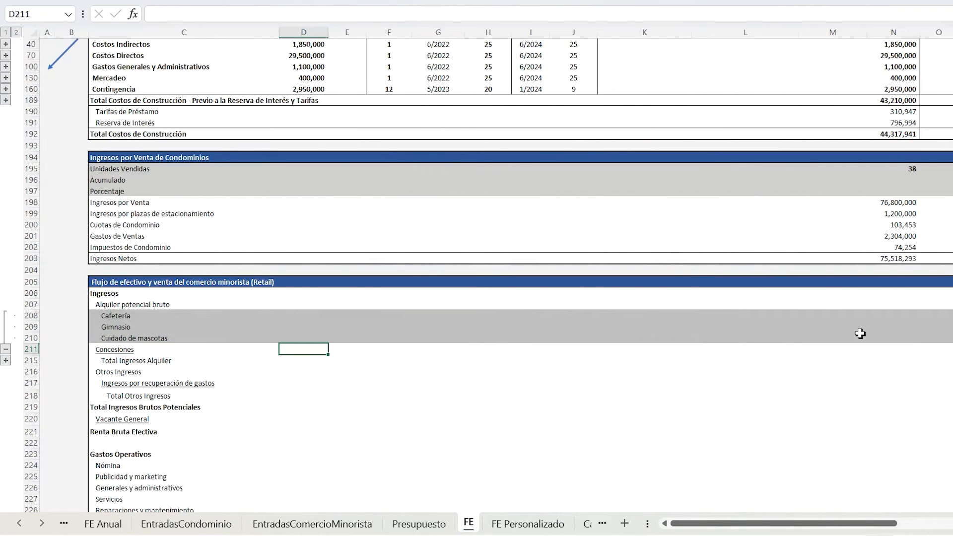
{"action": "key", "text": "Right"}
{"action": "key", "text": "Right"}
{"action": "key", "text": "Right"}
{"action": "key", "text": "Right"}
{"action": "key", "text": "Right"}
{"action": "key", "text": "Right"}
{"action": "key", "text": "Right"}
{"action": "key", "text": "Right"}
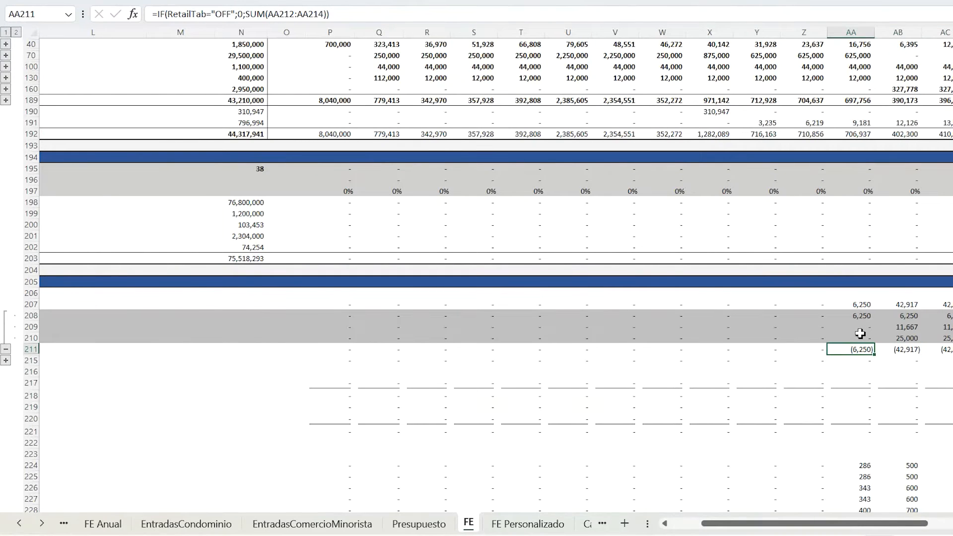
Step: Highlight the first six monthly amounts in the Concesiones row, and check the tenants' rent starts and free-rent periods on EntradasComercioMinorista
{"action": "key", "text": "shift+Right"}
{"action": "key", "text": "shift+Right"}
{"action": "key", "text": "shift+Right"}
{"action": "key", "text": "shift+Right"}
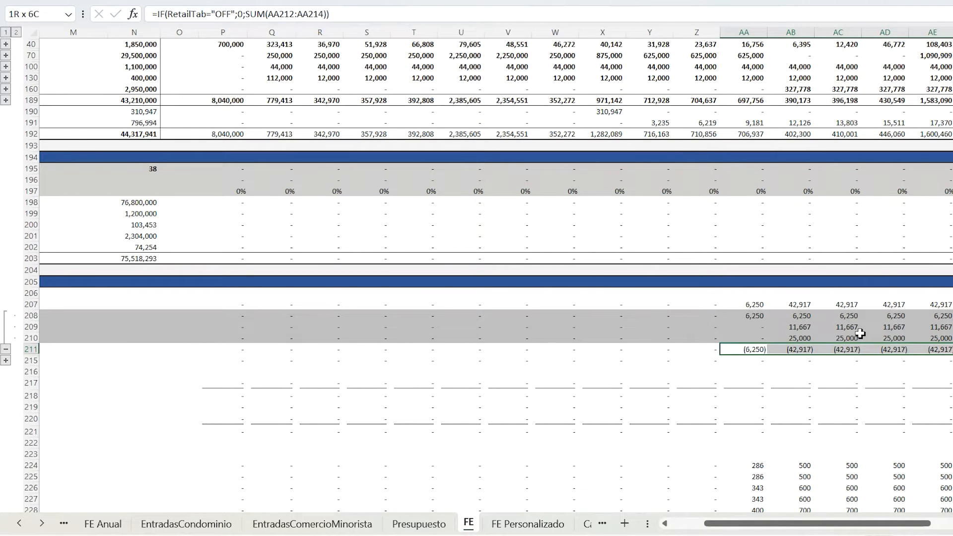
{"action": "key", "text": "shift+Left"}
{"action": "key", "text": "shift+Left"}
{"action": "key", "text": "shift+Left"}
{"action": "key", "text": "shift+Left"}
{"action": "key", "text": "shift+Left"}
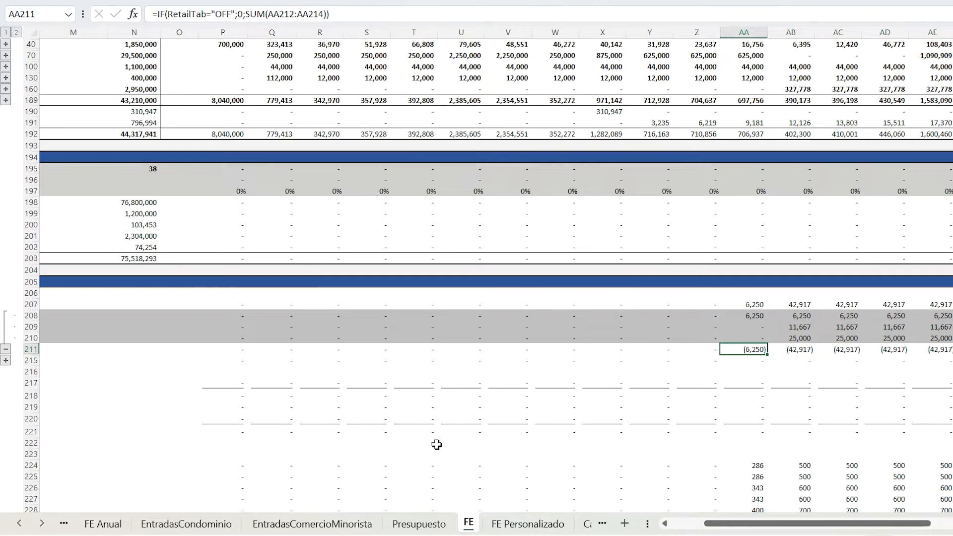
{"action": "left_click", "coordinate": [317, 530]}
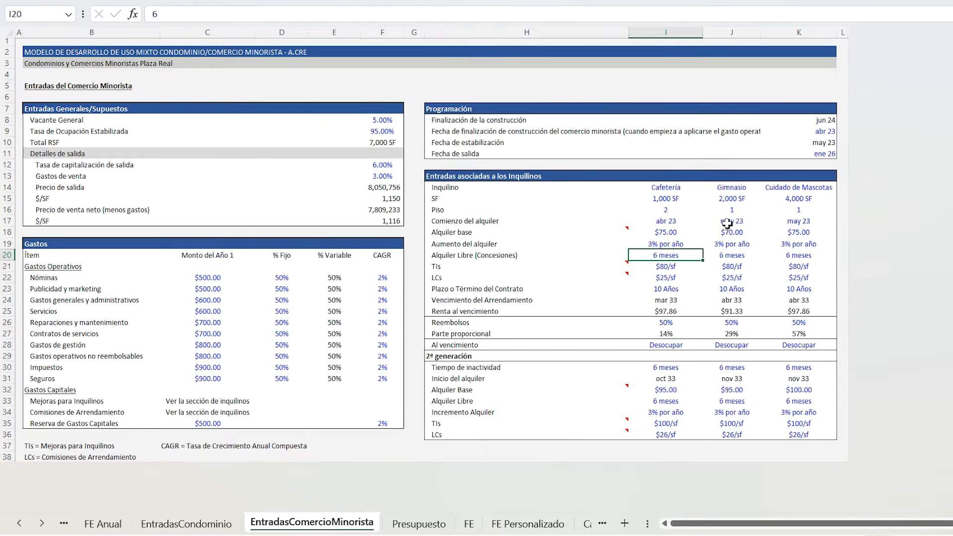
{"action": "left_click", "coordinate": [469, 529]}
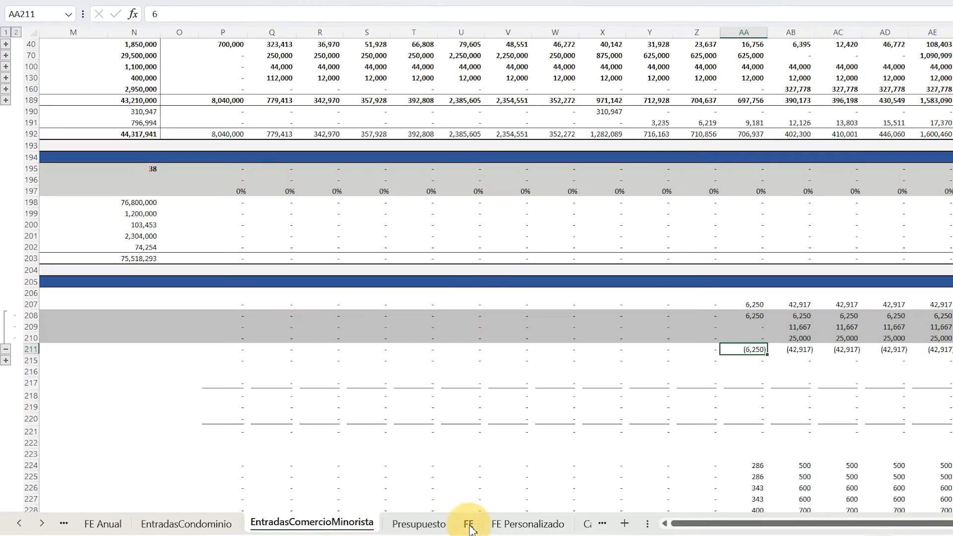
Step: Follow the Gimnasio row on the FE sheet from its label to its first month with rent
{"action": "left_click", "coordinate": [330, 326]}
{"action": "key", "text": "Home"}
{"action": "key", "text": "Right"}
{"action": "key", "text": "Right"}
{"action": "key", "text": "Right"}
{"action": "key", "text": "Left"}
{"action": "key", "text": "Down"}
{"action": "key", "text": "Up"}
{"action": "key", "text": "Right"}
{"action": "key", "text": "Right"}
{"action": "key", "text": "Right"}
{"action": "key", "text": "Right"}
{"action": "key", "text": "Right"}
{"action": "key", "text": "Right"}
{"action": "key", "text": "Right"}
{"action": "key", "text": "Right"}
{"action": "key", "text": "Right"}
{"action": "key", "text": "Right"}
{"action": "key", "text": "Right"}
{"action": "key", "text": "Right"}
{"action": "key", "text": "Right"}
{"action": "key", "text": "Right"}
{"action": "key", "text": "Right"}
{"action": "key", "text": "Right"}
{"action": "key", "text": "Right"}
{"action": "key", "text": "Right"}
{"action": "key", "text": "Right"}
{"action": "key", "text": "Right"}
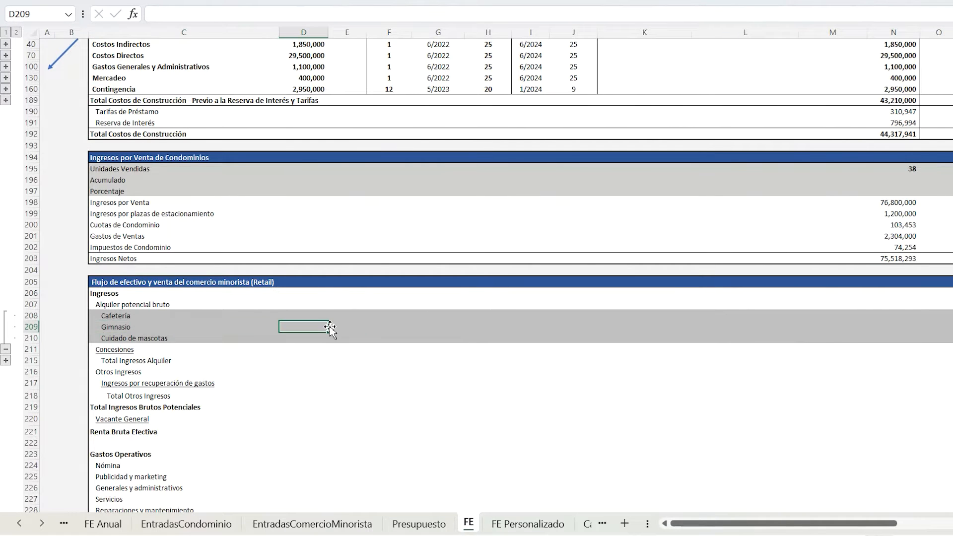
{"action": "key", "text": "Right"}
{"action": "key", "text": "Right"}
{"action": "key", "text": "Right"}
{"action": "key", "text": "Left"}
Step: Compare the Gimnasio and Cuidado de mascotas rents with the Concesiones amounts, highlighting six months of concessions from column AB
{"action": "key", "text": "shift+Down"}
{"action": "key", "text": "shift+Up"}
{"action": "key", "text": "Down"}
{"action": "key", "text": "Down"}
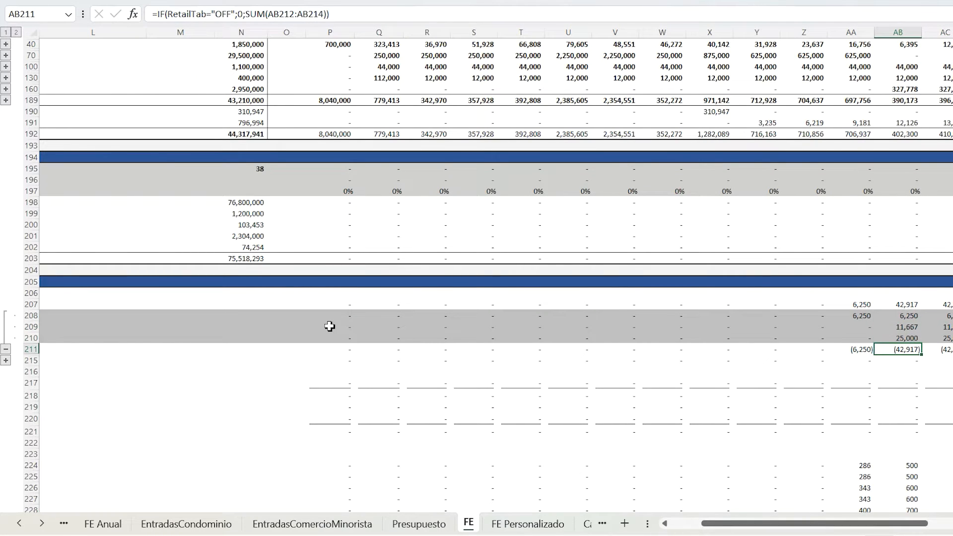
{"action": "key", "text": "shift+Right"}
{"action": "key", "text": "shift+Right"}
{"action": "key", "text": "shift+Right"}
{"action": "key", "text": "shift+Right"}
{"action": "key", "text": "shift+Right"}
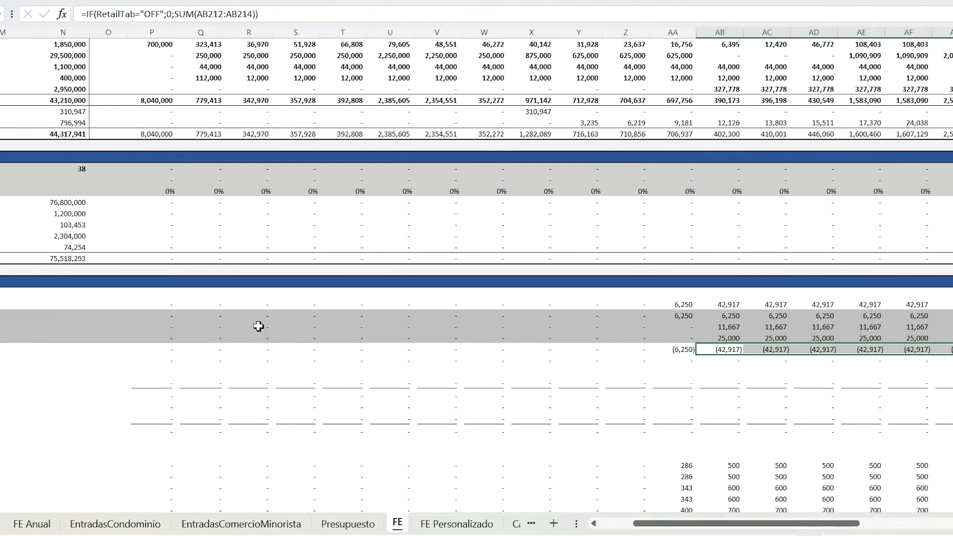
{"action": "scroll", "coordinate": [218, 326], "scroll_direction": "right", "scroll_amount": 2}
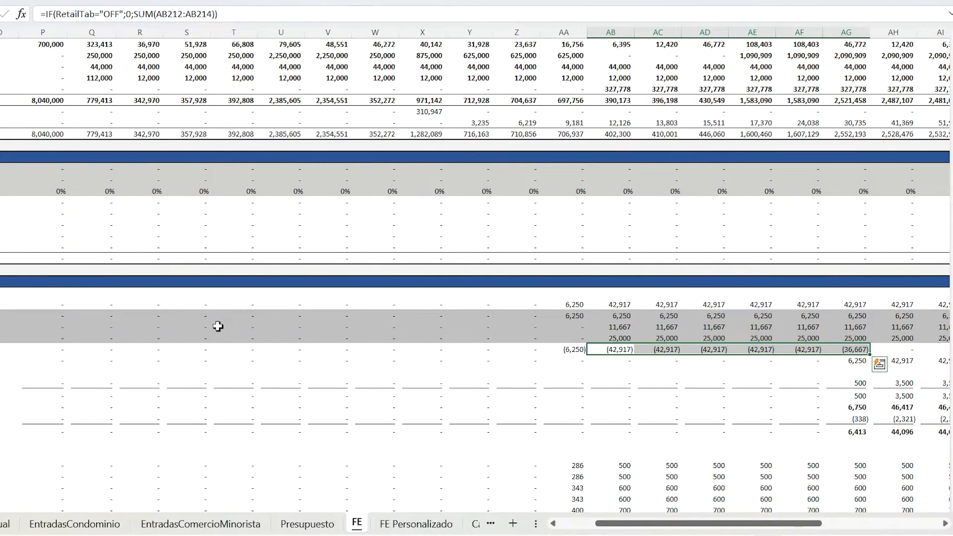
{"action": "left_click", "coordinate": [623, 351]}
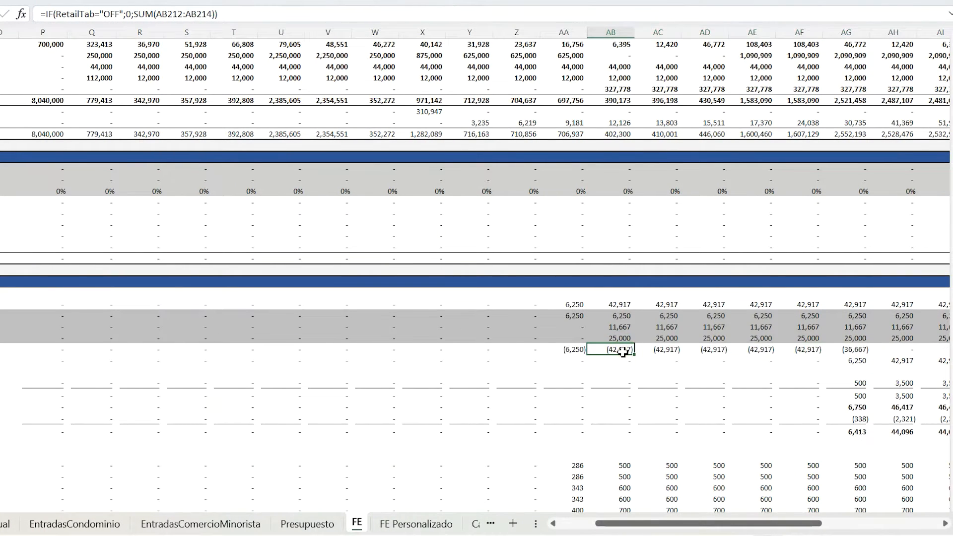
Step: Review Cafetería's TIs and LCs inputs on the EntradasComercioMinorista sheet and read the notes attached to both labels
{"action": "left_click", "coordinate": [238, 528]}
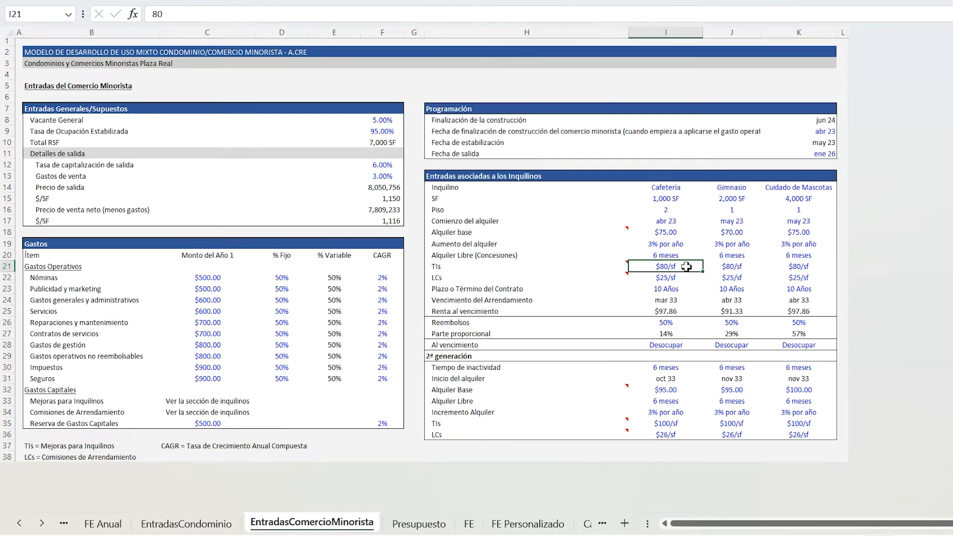
{"action": "mouse_move", "coordinate": [610, 266]}
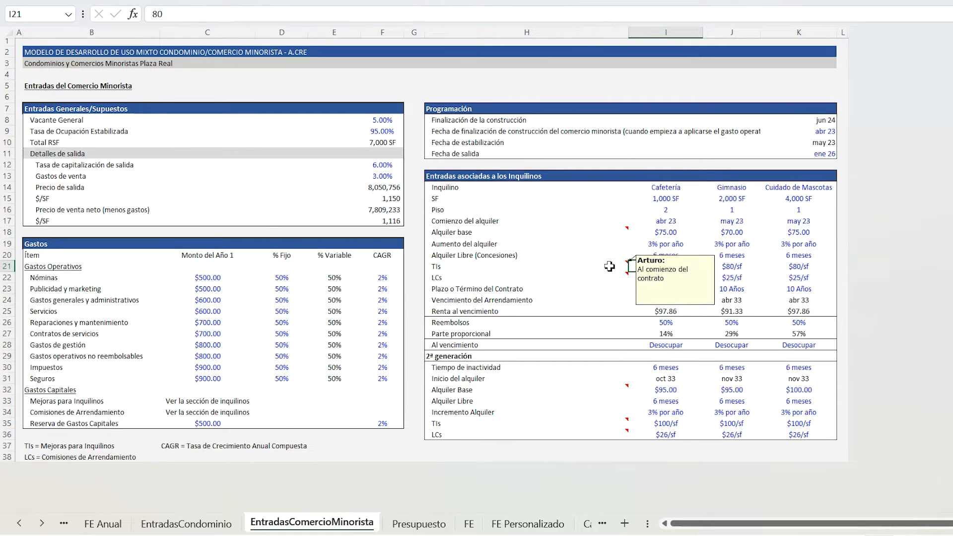
{"action": "left_click", "coordinate": [681, 276]}
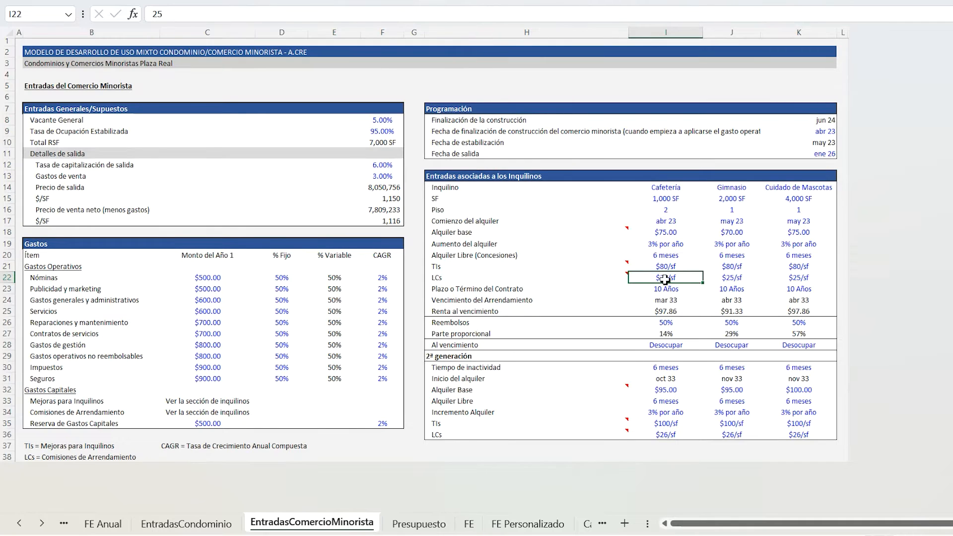
{"action": "mouse_move", "coordinate": [617, 279]}
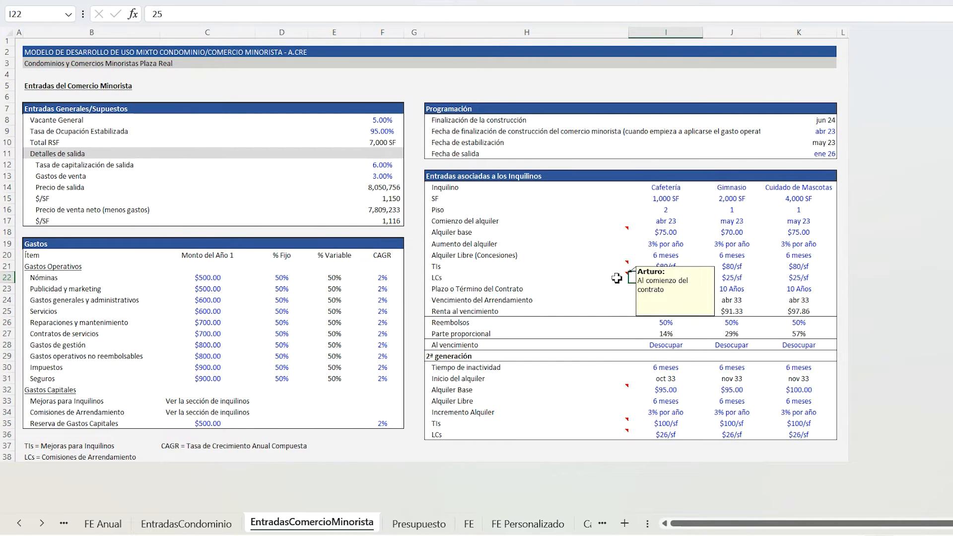
Step: Review the three tenants' Plazo o Término del Contrato inputs and inspect Cafetería's Vencimiento del Arrendamiento formula
{"action": "left_click", "coordinate": [678, 288]}
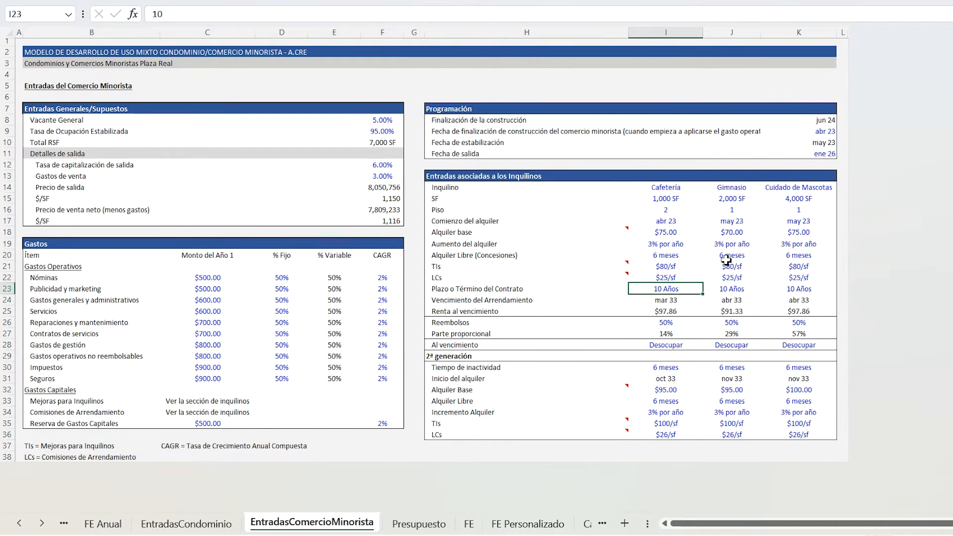
{"action": "key", "text": "Right"}
{"action": "key", "text": "Right"}
{"action": "key", "text": "Left"}
{"action": "key", "text": "Left"}
{"action": "left_click", "coordinate": [668, 302]}
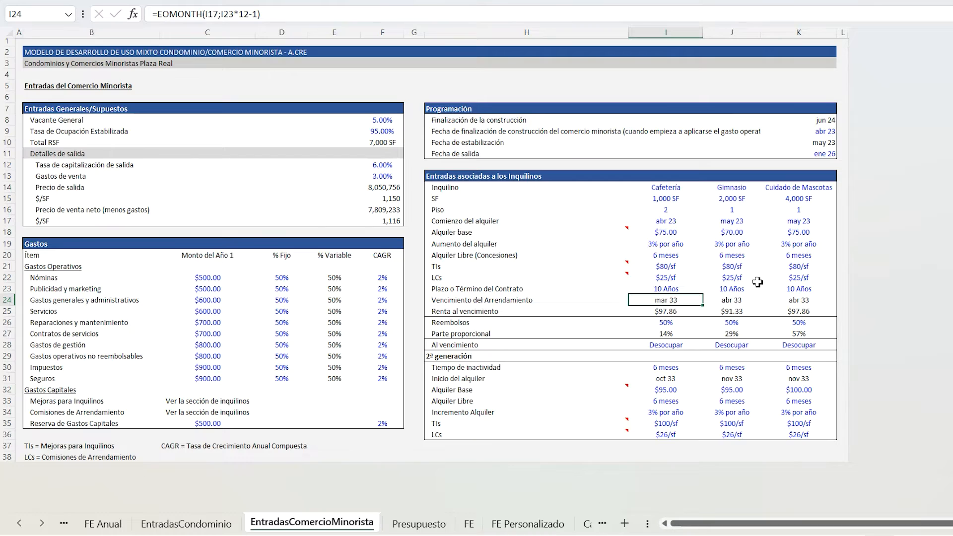
Step: Inspect the Renta al vencimiento formulas across the tenants, returning to Cafetería
{"action": "left_click", "coordinate": [681, 313]}
{"action": "key", "text": "Right"}
{"action": "key", "text": "Right"}
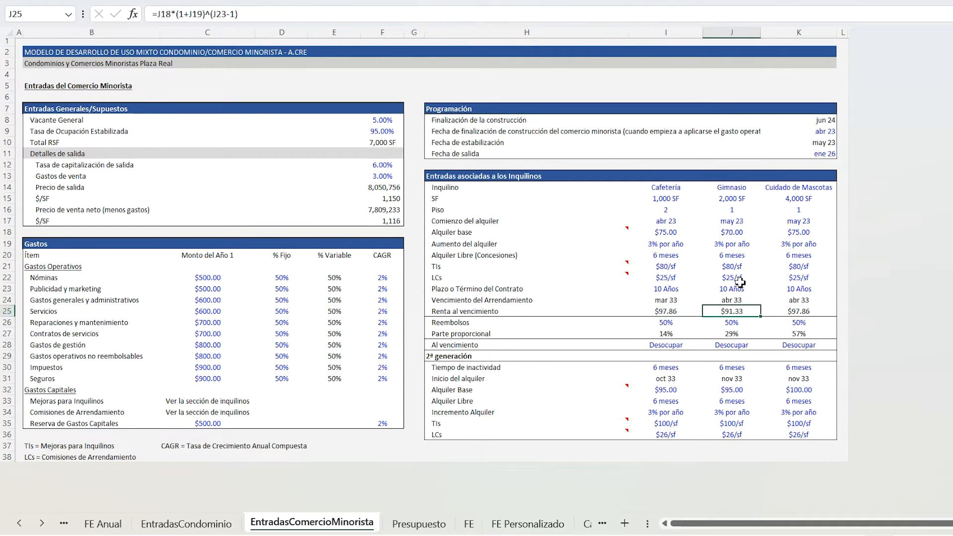
{"action": "key", "text": "Left"}
{"action": "key", "text": "Left"}
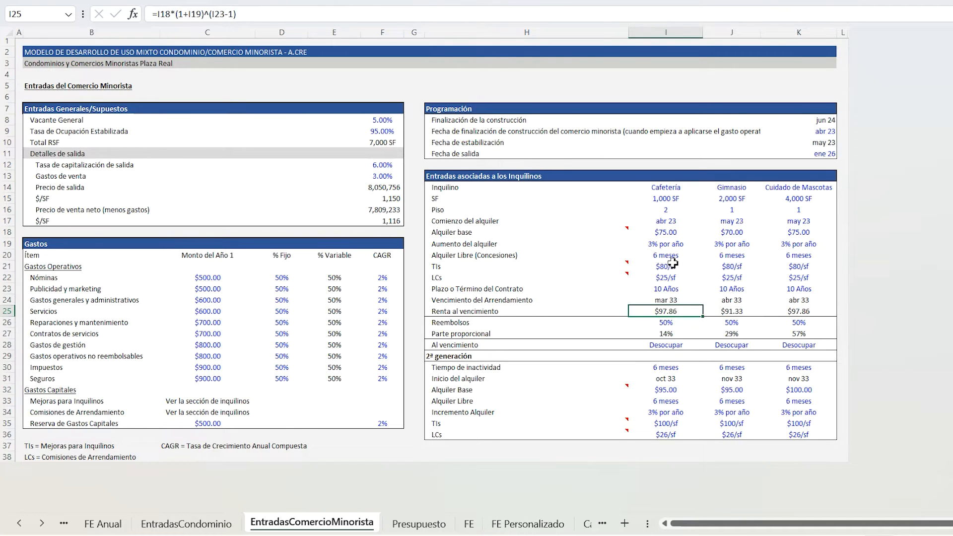
Step: Review the Reembolsos percentages and the Parte proporcional formulas for Cafetería, Gimnasio and Cuidado de Mascotas
{"action": "left_click", "coordinate": [666, 323]}
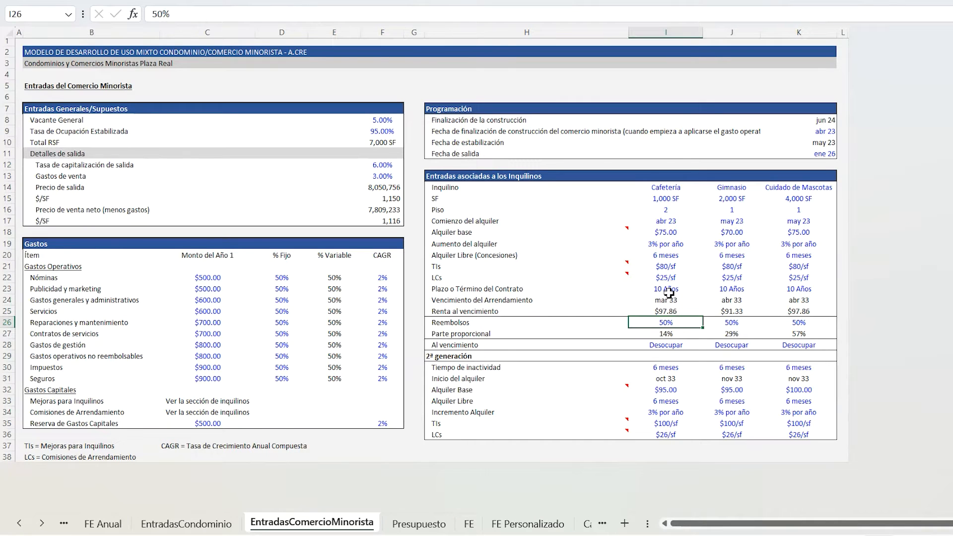
{"action": "left_click", "coordinate": [727, 324]}
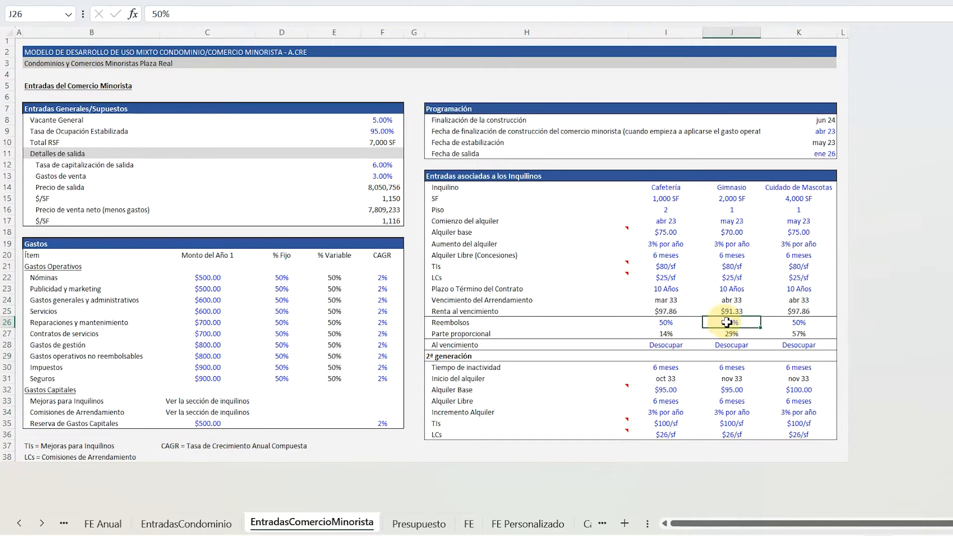
{"action": "left_click", "coordinate": [788, 324]}
{"action": "left_click", "coordinate": [670, 324]}
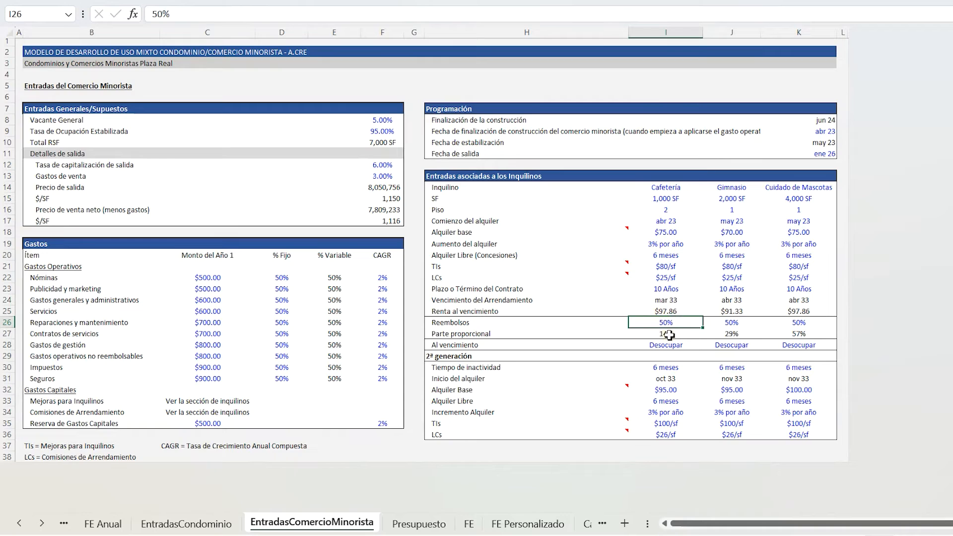
{"action": "left_click", "coordinate": [671, 333]}
{"action": "left_click", "coordinate": [728, 334]}
{"action": "left_click", "coordinate": [791, 333]}
{"action": "left_click", "coordinate": [651, 335]}
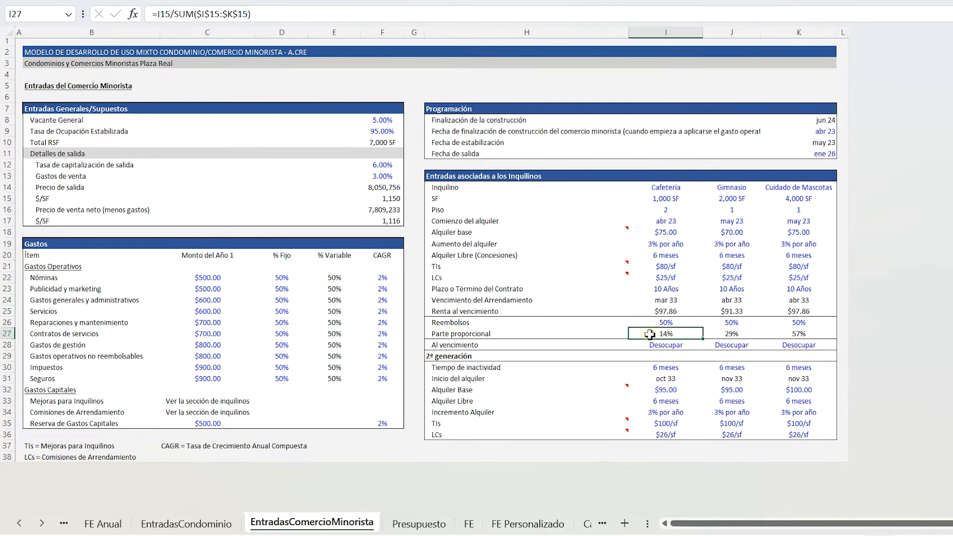
Step: Examine the available choices for Cafetería's Al vencimiento input
{"action": "left_click", "coordinate": [673, 345]}
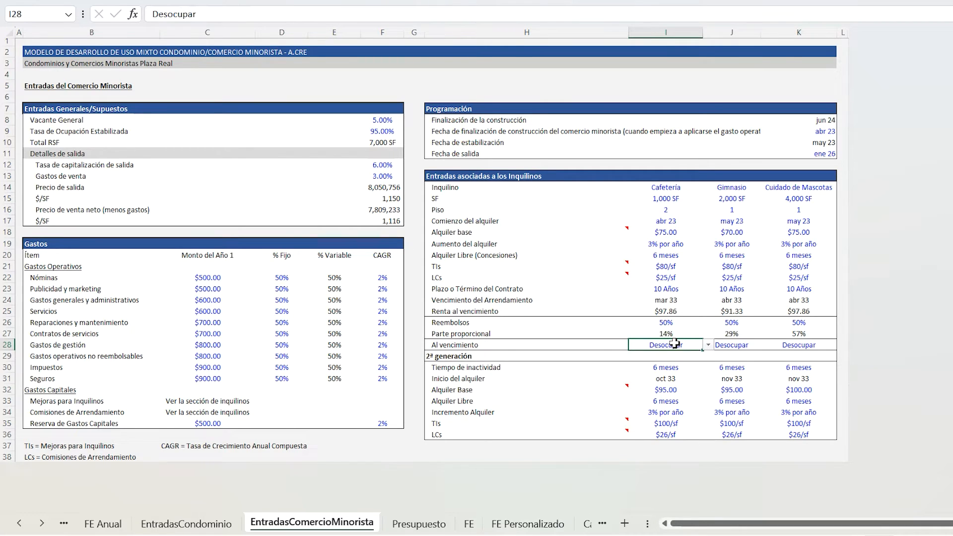
{"action": "left_click", "coordinate": [709, 345]}
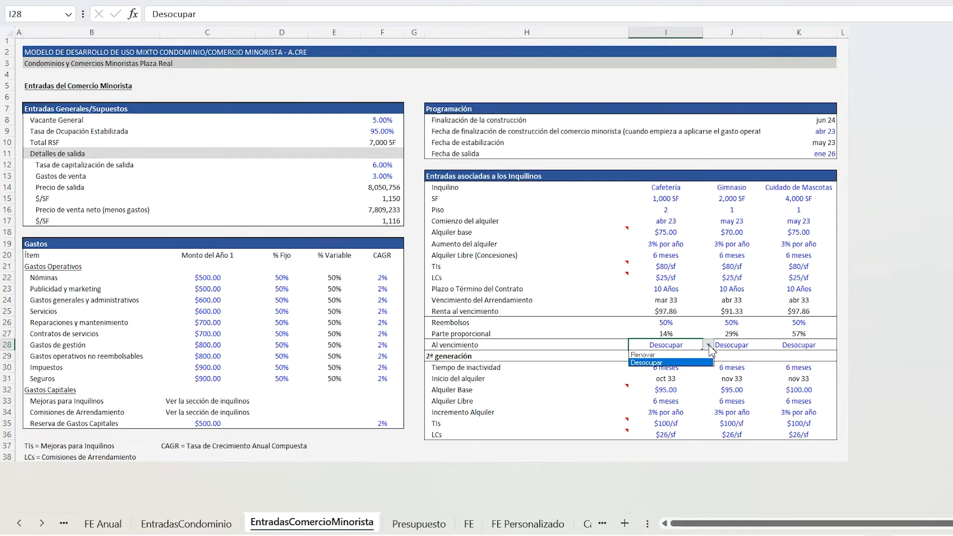
{"action": "left_click", "coordinate": [709, 346]}
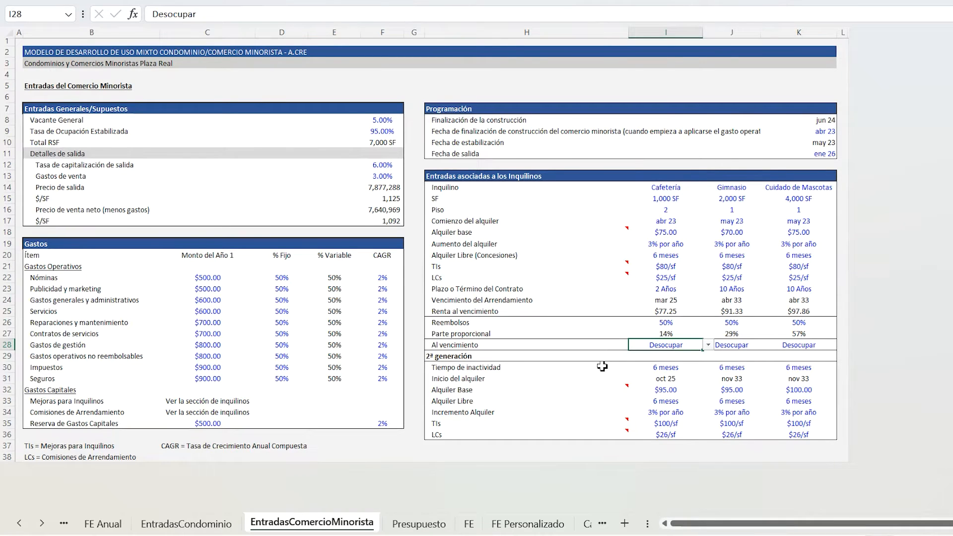
Step: Review the 2ª generación items from Inicio del alquiler down to LCs
{"action": "left_click", "coordinate": [461, 382]}
{"action": "left_click", "coordinate": [454, 394]}
{"action": "left_click", "coordinate": [455, 405]}
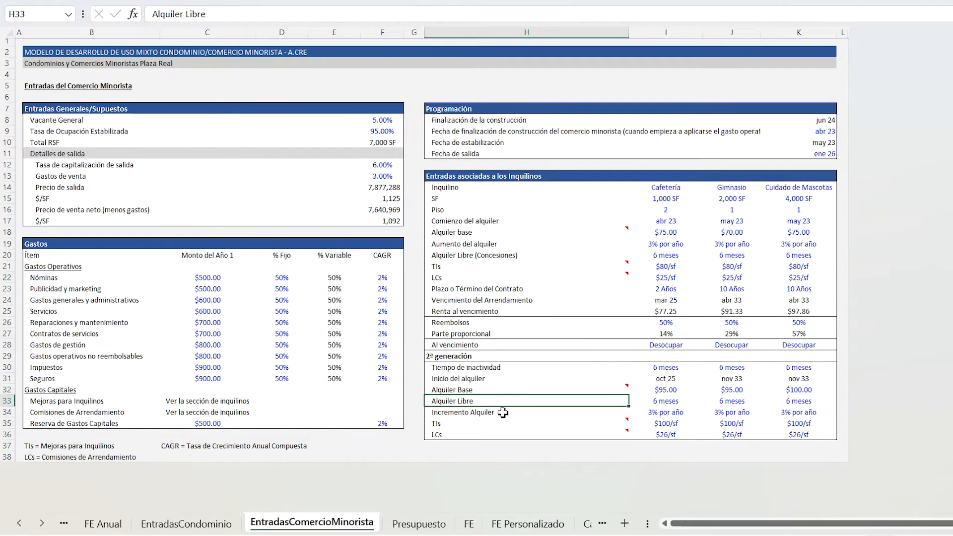
{"action": "left_click", "coordinate": [479, 416]}
{"action": "left_click", "coordinate": [464, 426]}
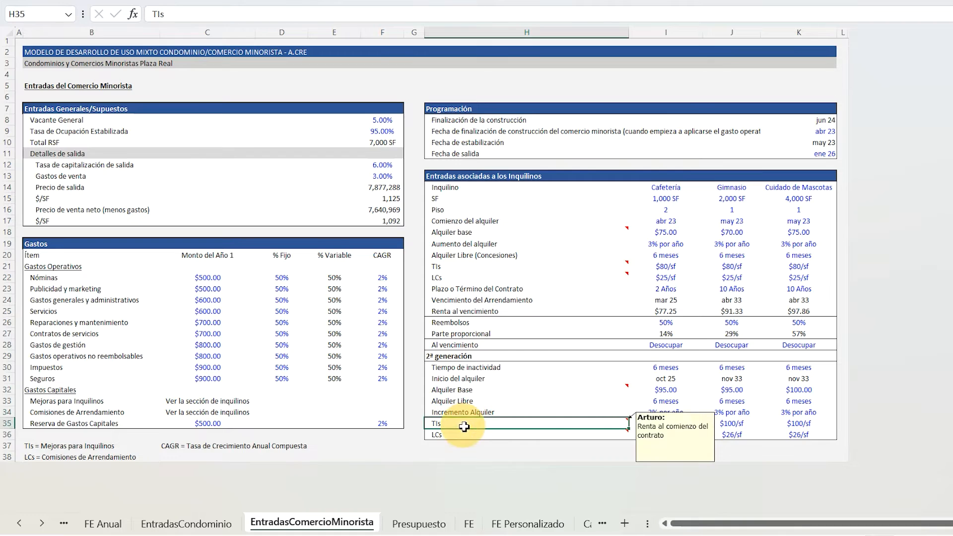
{"action": "left_click", "coordinate": [468, 436]}
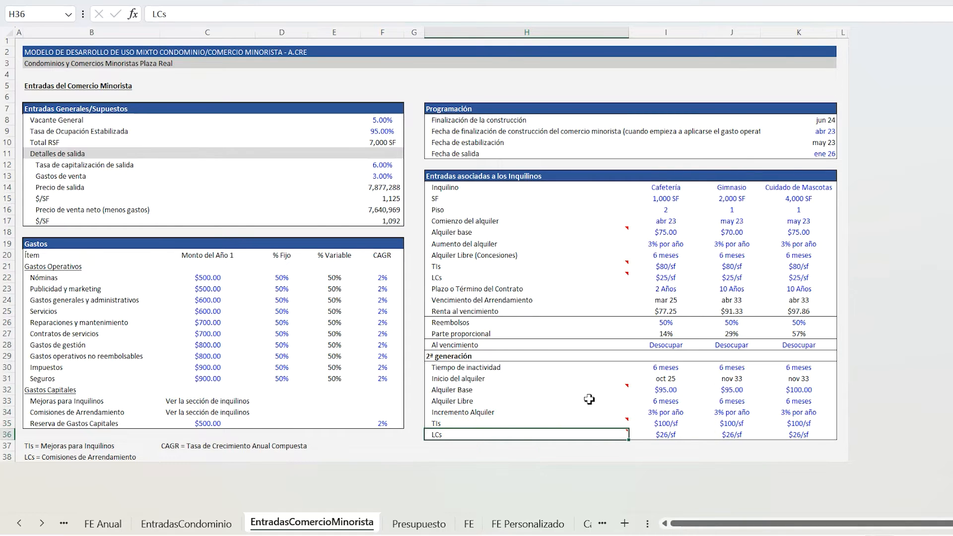
Step: Set Cafetería's Al vencimiento to Renovar
{"action": "left_click", "coordinate": [672, 346]}
{"action": "left_click", "coordinate": [708, 345]}
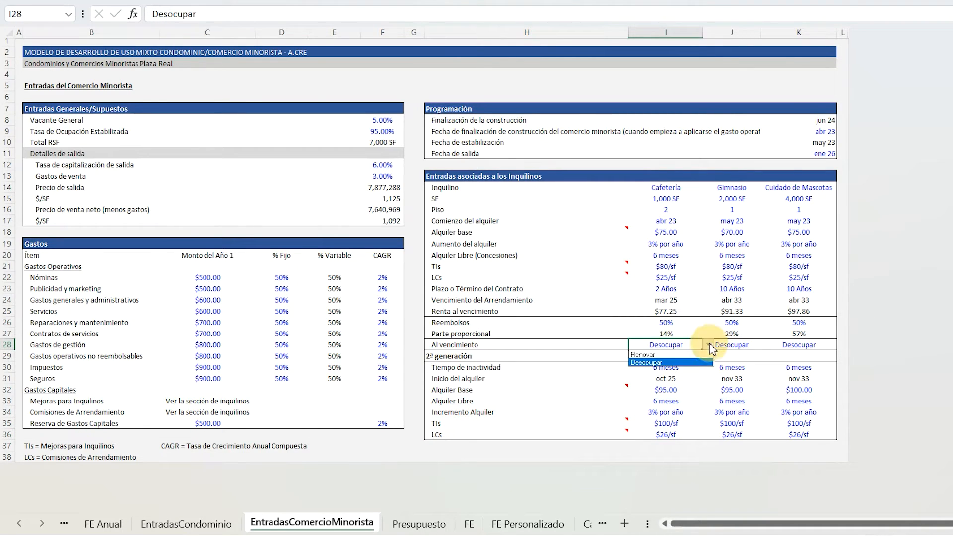
{"action": "left_click", "coordinate": [681, 355]}
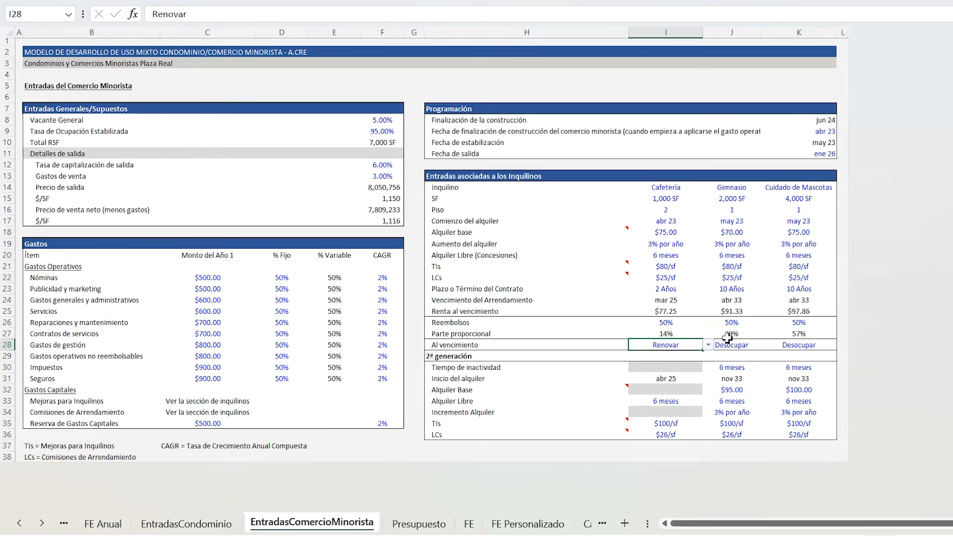
Step: Check Cafetería's greyed-out 2ª generación cells for Tiempo de inactividad, Alquiler Base and Incremento Alquiler
{"action": "left_click", "coordinate": [665, 368]}
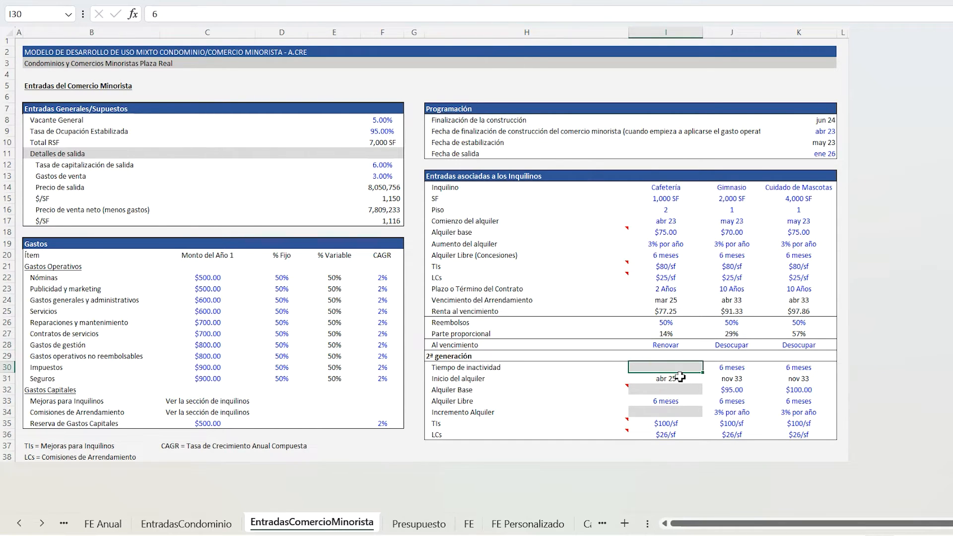
{"action": "left_click", "coordinate": [672, 390]}
{"action": "left_click", "coordinate": [673, 413]}
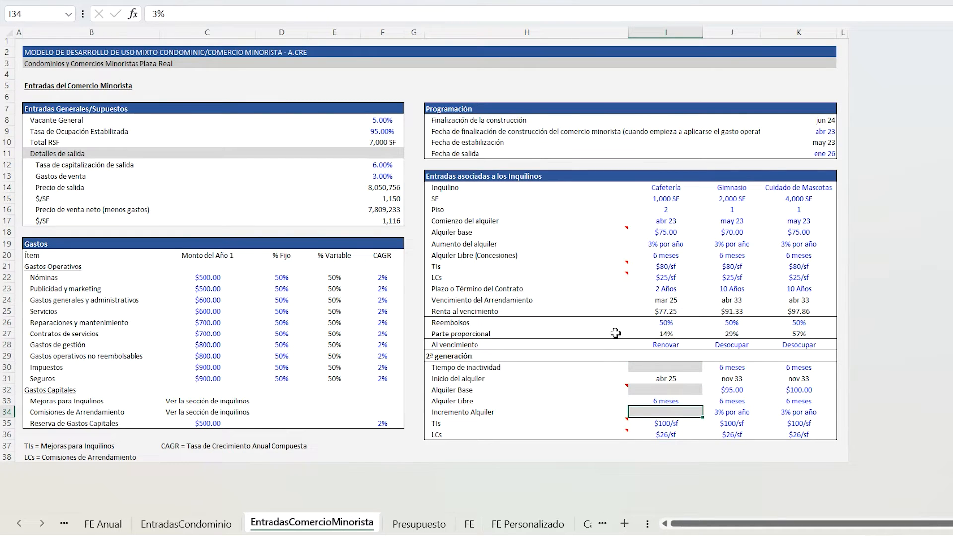
Step: Open the Presupuesto sheet and go to its model title in cell D2
{"action": "left_click", "coordinate": [420, 530]}
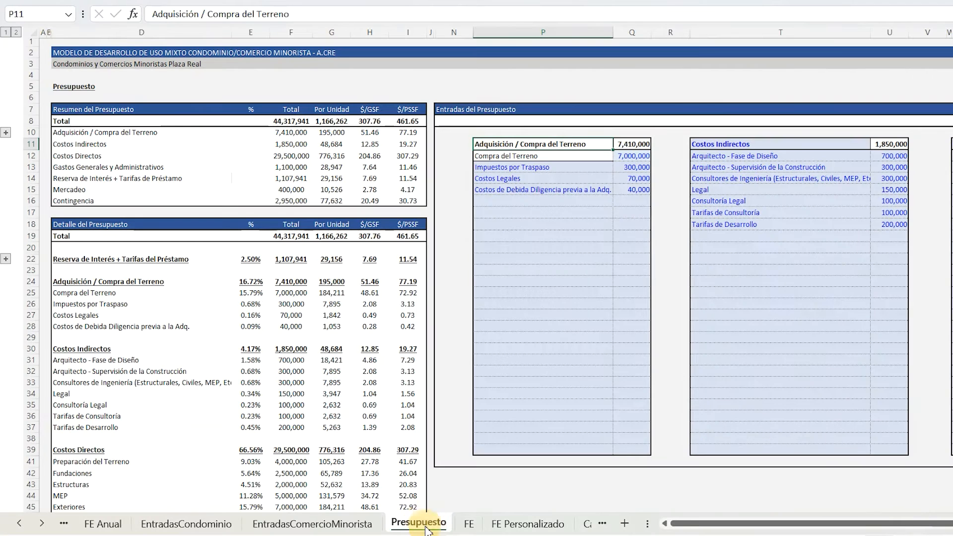
{"action": "left_click", "coordinate": [78, 52]}
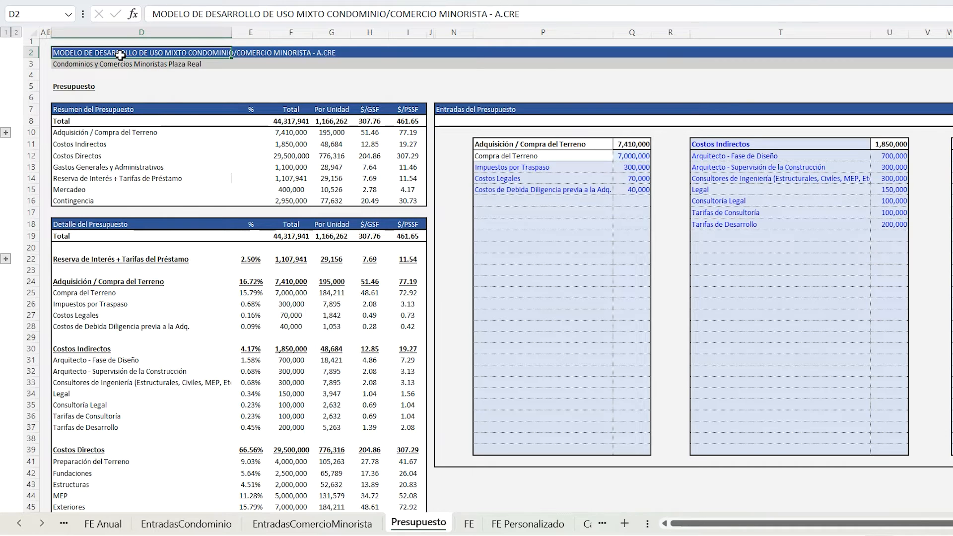
Step: Review the Entradas del Presupuesto category headings in row 11, from Adquisición / Compra del Terreno across to Mercadeo
{"action": "left_click", "coordinate": [503, 148]}
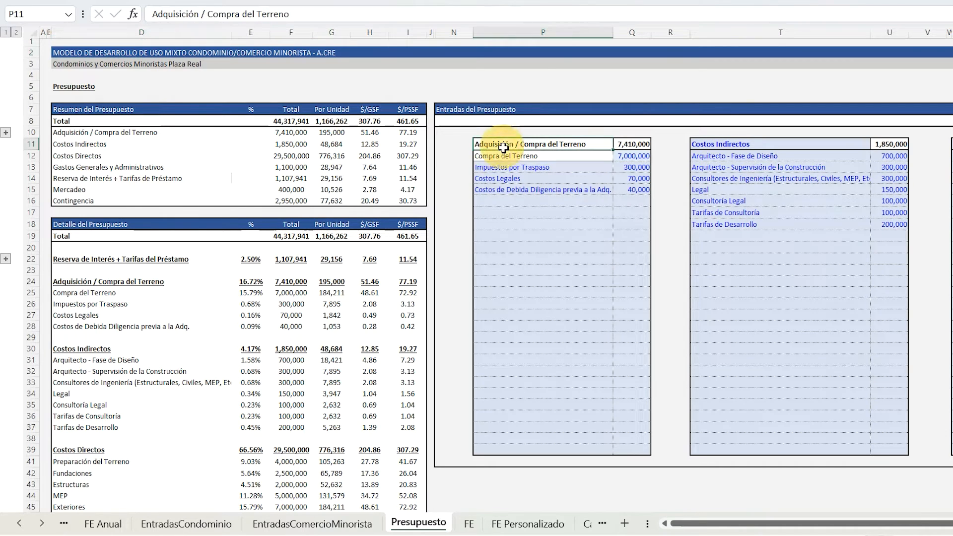
{"action": "left_click", "coordinate": [718, 144]}
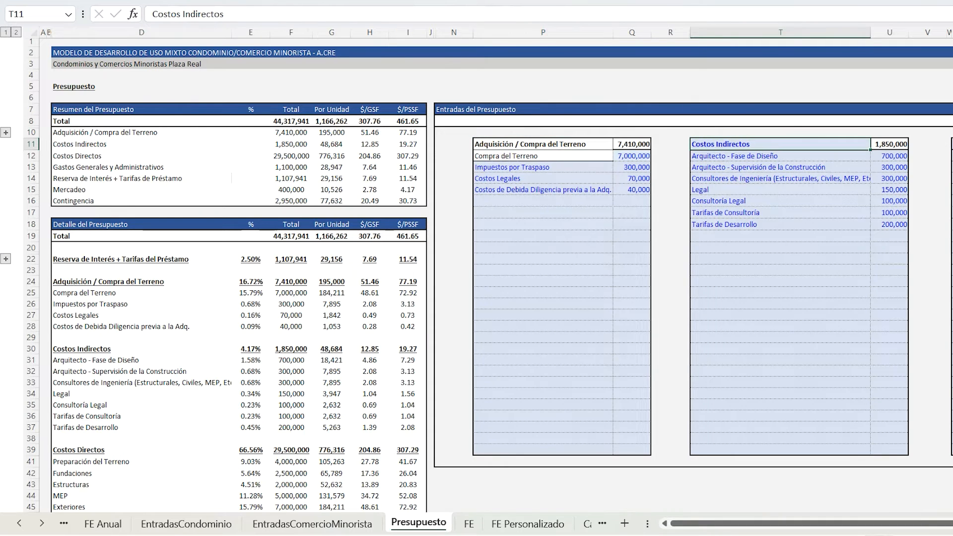
{"action": "key", "text": "Right"}
{"action": "key", "text": "Right"}
{"action": "key", "text": "Right"}
{"action": "key", "text": "Right"}
{"action": "key", "text": "Right"}
{"action": "key", "text": "Right"}
{"action": "key", "text": "Right"}
{"action": "key", "text": "Right"}
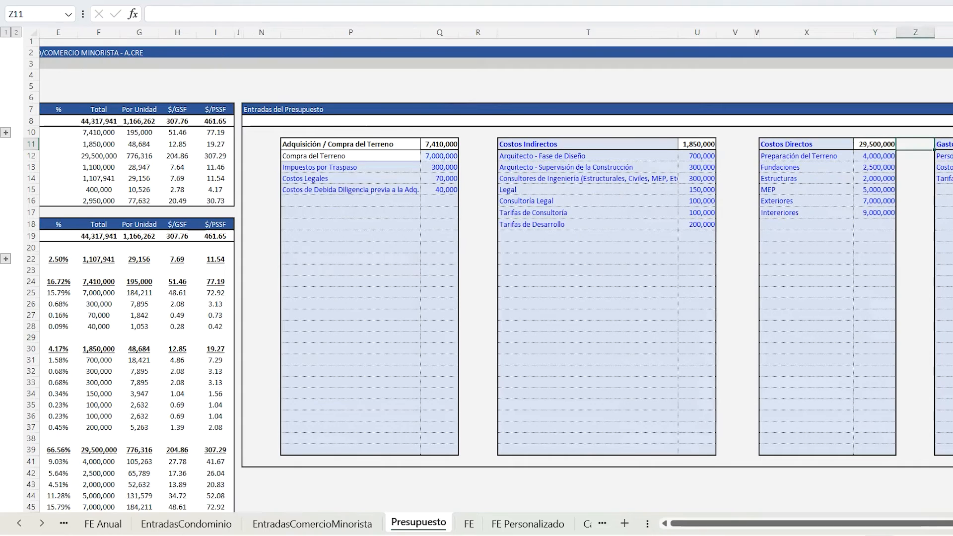
{"action": "key", "text": "Left"}
{"action": "key", "text": "Right"}
{"action": "key", "text": "Right"}
{"action": "key", "text": "Right"}
{"action": "key", "text": "Right"}
{"action": "key", "text": "Right"}
{"action": "key", "text": "Right"}
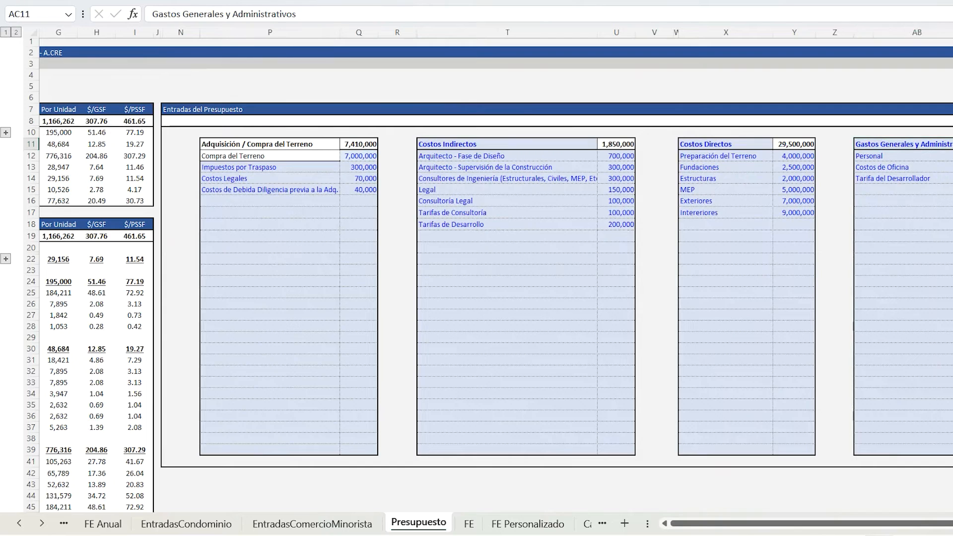
{"action": "key", "text": "Right"}
{"action": "key", "text": "Right"}
{"action": "key", "text": "Right"}
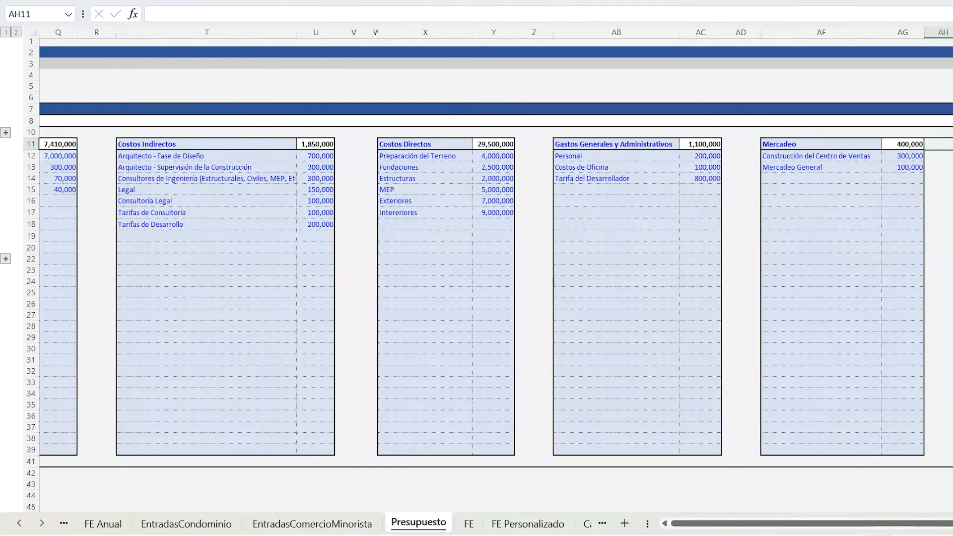
Step: Go back over the row 11 budget category headings from Mercadeo through Costos Directos to Costos Indirectos
{"action": "key", "text": "Left"}
{"action": "key", "text": "Right"}
{"action": "key", "text": "Left"}
{"action": "key", "text": "Left"}
{"action": "key", "text": "Right"}
{"action": "key", "text": "Left"}
{"action": "key", "text": "Left"}
{"action": "key", "text": "Left"}
{"action": "key", "text": "Left"}
{"action": "key", "text": "Left"}
{"action": "key", "text": "Left"}
{"action": "key", "text": "Left"}
{"action": "key", "text": "Left"}
{"action": "key", "text": "Left"}
{"action": "key", "text": "Left"}
{"action": "key", "text": "Left"}
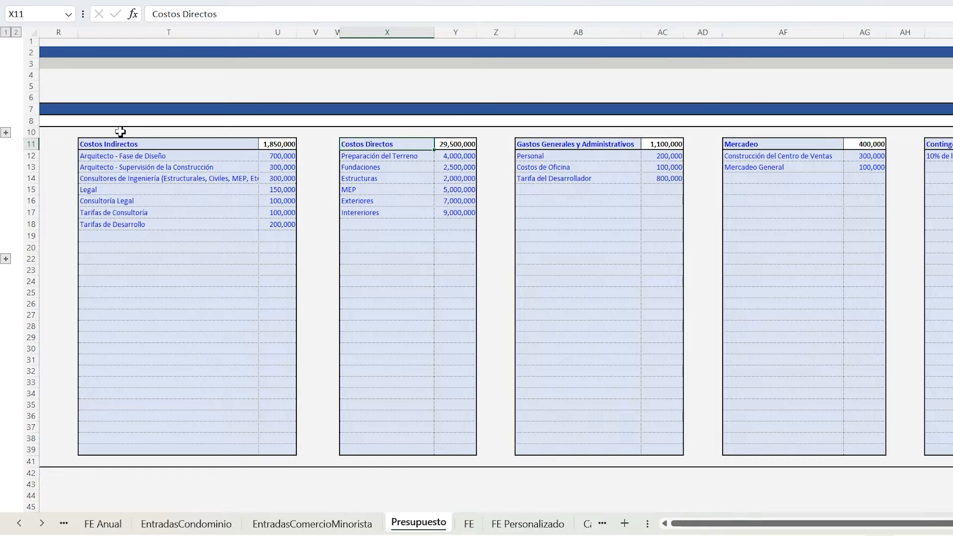
{"action": "left_click", "coordinate": [123, 143]}
{"action": "left_click_drag", "start_coordinate": [699, 524], "coordinate": [701, 526]}
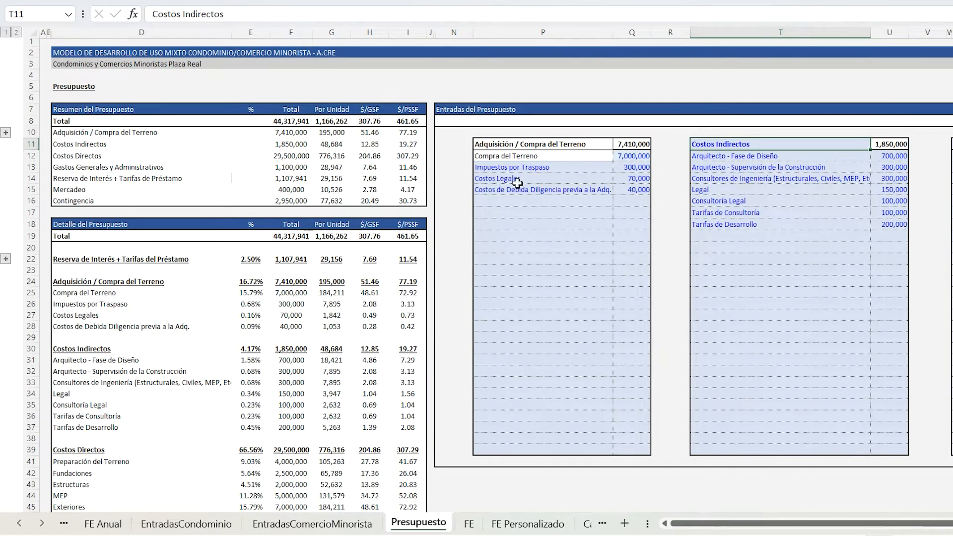
Step: Add a line named Costos A under Adquisición / Compra del Terreno and check its formula in Detalle del Presupuesto
{"action": "left_click", "coordinate": [506, 200]}
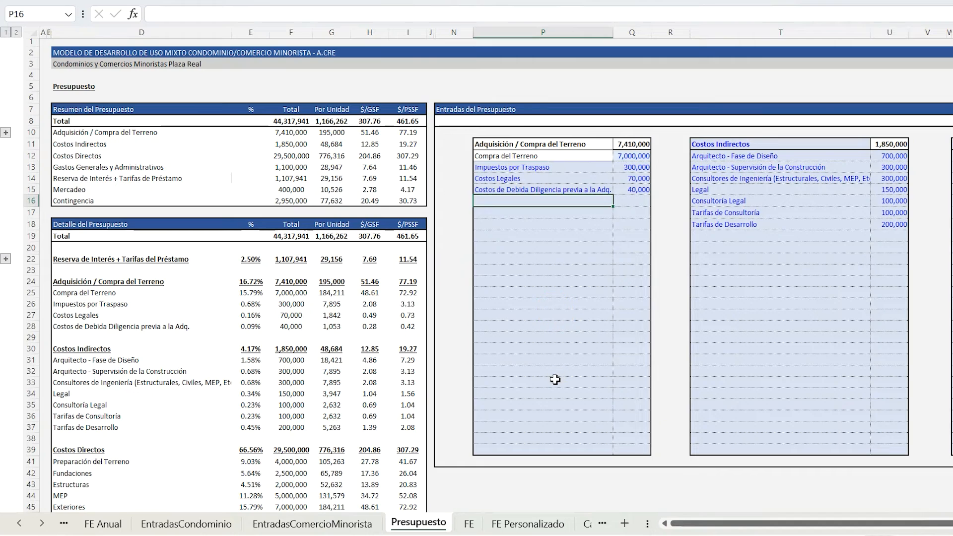
{"action": "type", "text": "Costos A"}
{"action": "key", "text": "Return"}
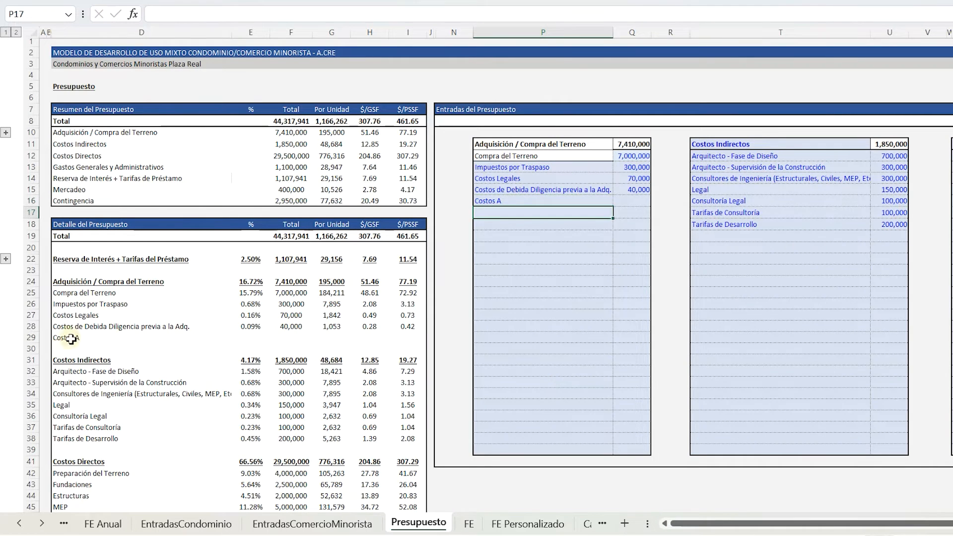
{"action": "left_click", "coordinate": [71, 338]}
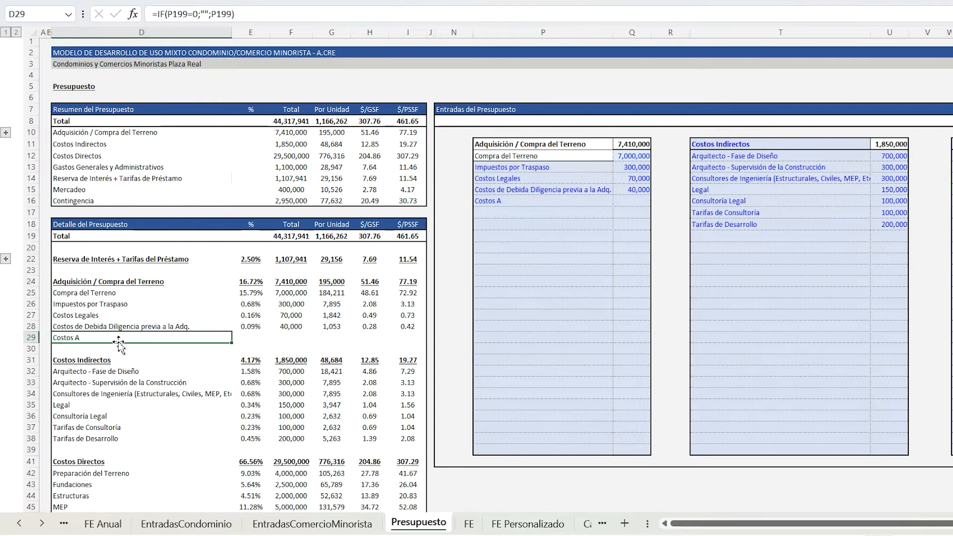
{"action": "left_click", "coordinate": [629, 202]}
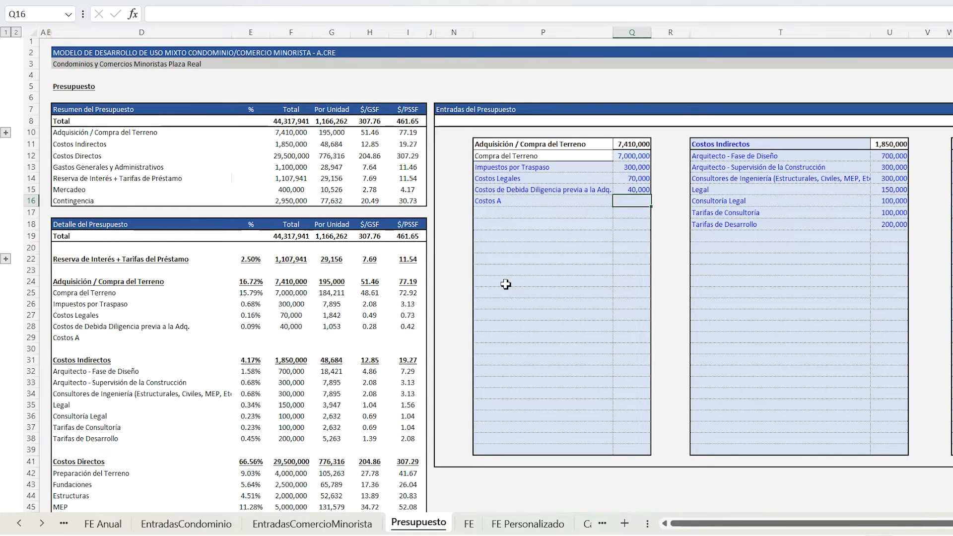
{"action": "key", "text": "Left"}
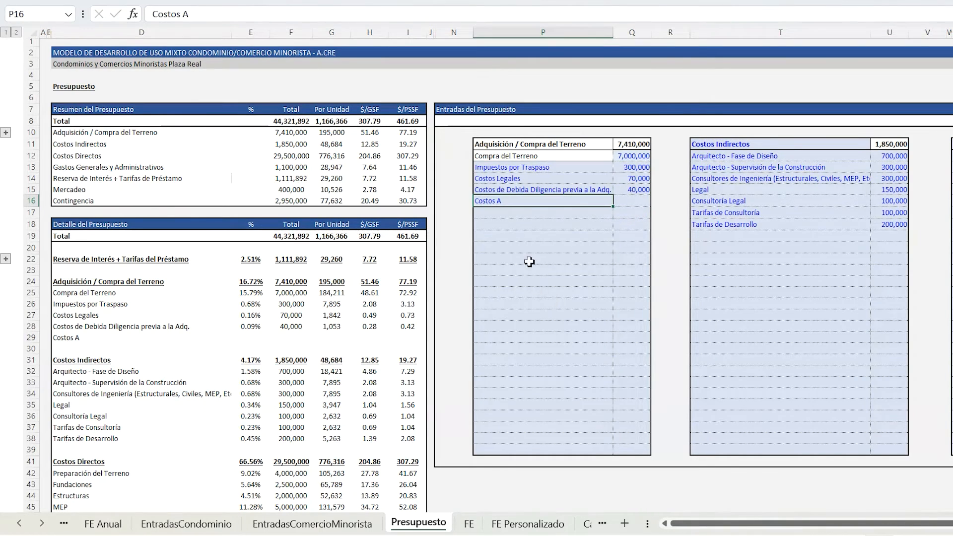
Step: Check sample input lines under Adquisición, Costos Indirectos and Costos Directos, ending at Costos A
{"action": "left_click", "coordinate": [515, 169]}
{"action": "left_click", "coordinate": [708, 170]}
{"action": "left_click", "coordinate": [739, 204]}
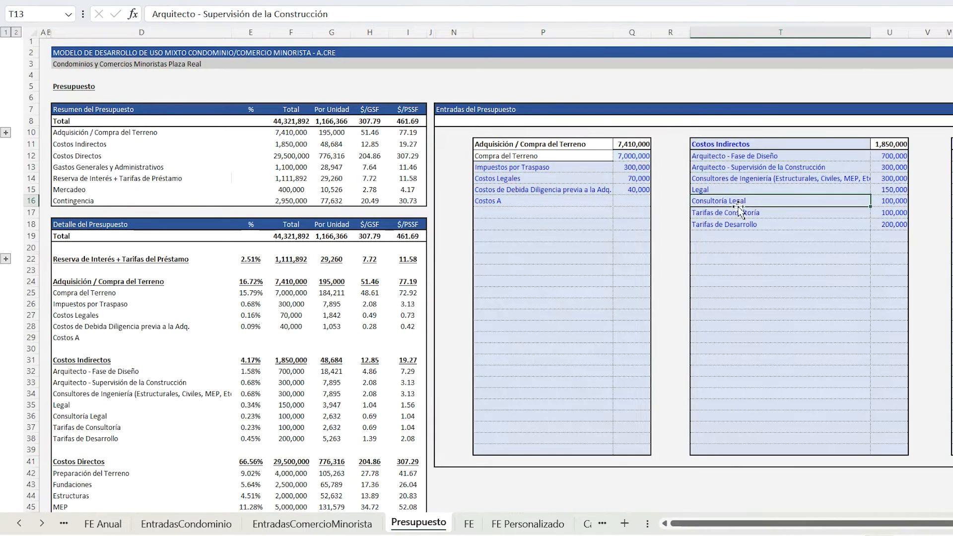
{"action": "left_click", "coordinate": [952, 178]}
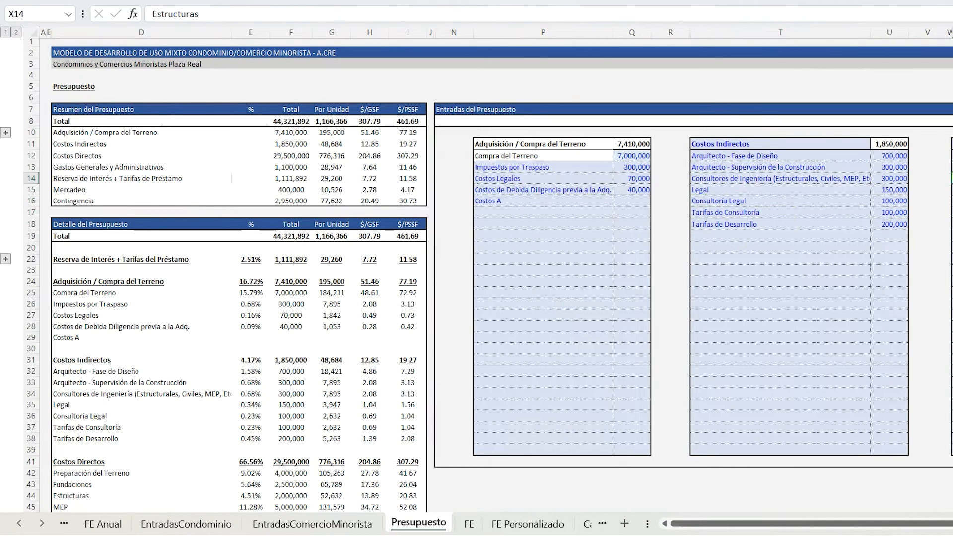
{"action": "left_click", "coordinate": [495, 203]}
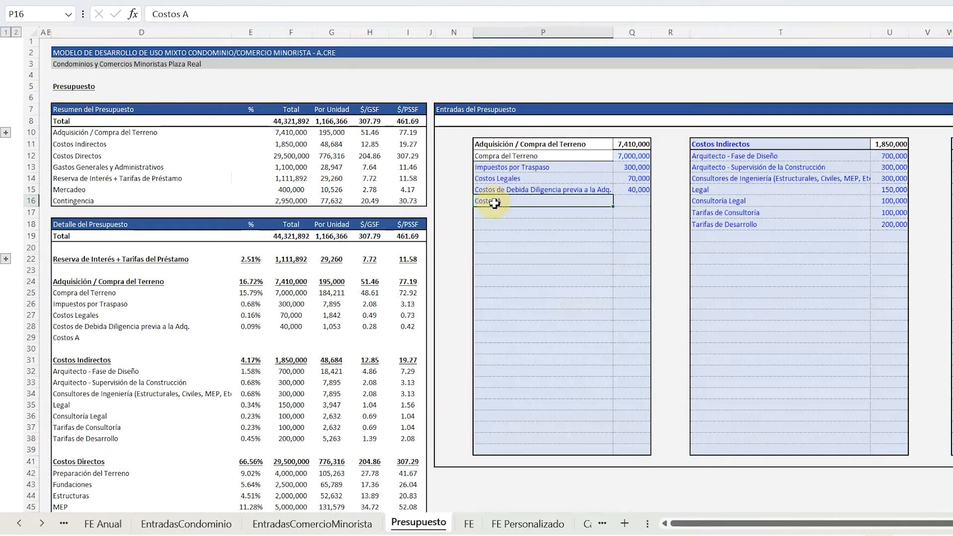
Step: On the FE sheet, expand the Adquisición / Compra del Terreno detail and trace the Costos A line's link to Presupuesto
{"action": "left_click", "coordinate": [468, 524]}
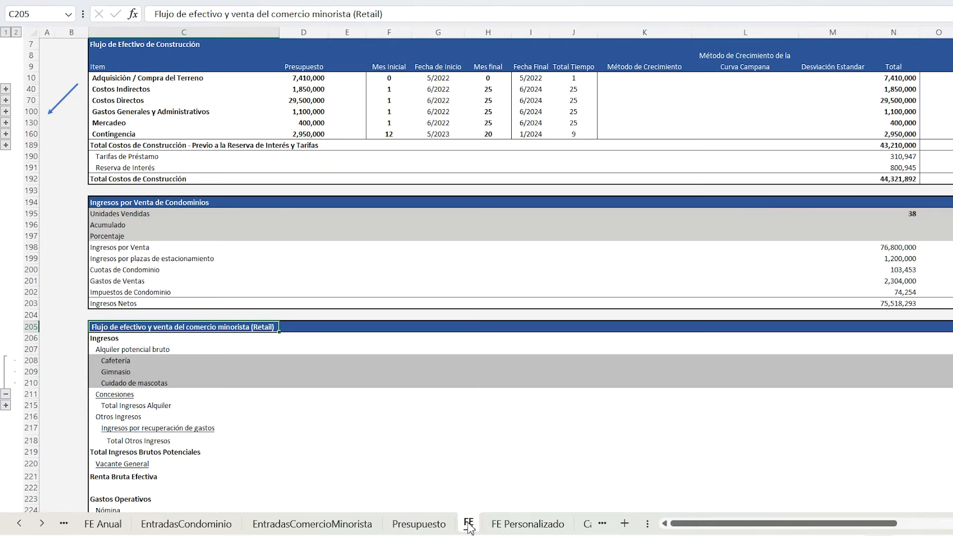
{"action": "left_click", "coordinate": [6, 90]}
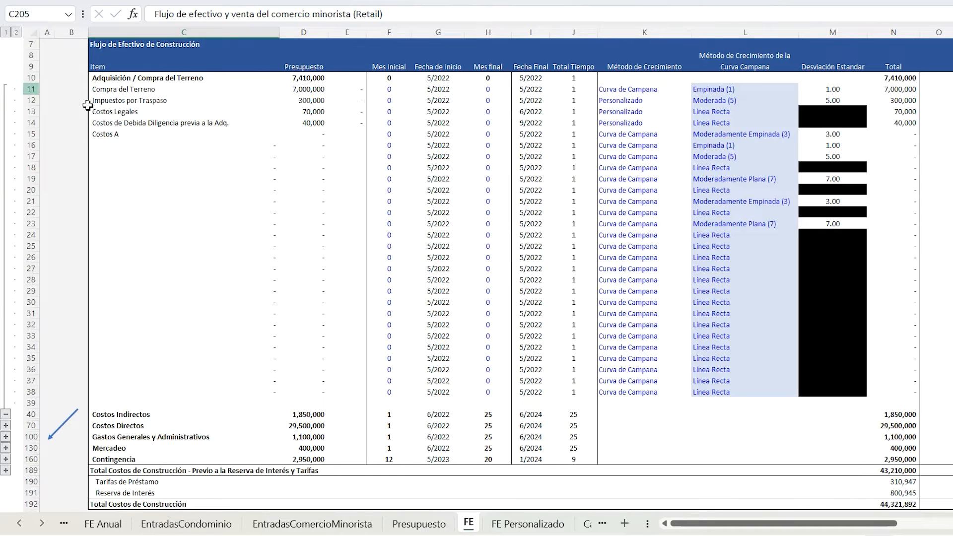
{"action": "left_click", "coordinate": [99, 91]}
{"action": "left_click", "coordinate": [108, 101]}
{"action": "left_click", "coordinate": [110, 136]}
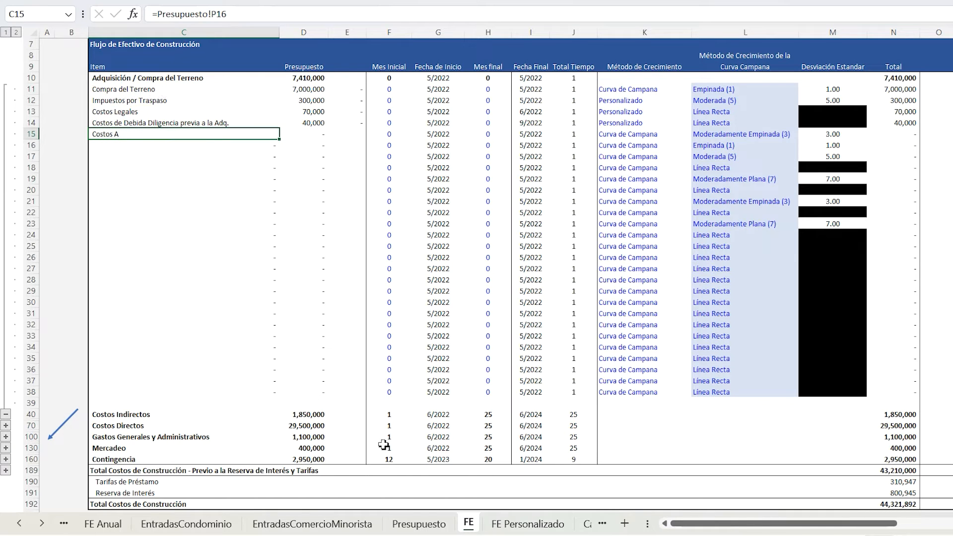
Step: Delete Costos A from the Presupuesto inputs and collapse the Adquisición / Compra del Terreno detail on the FE sheet
{"action": "left_click", "coordinate": [419, 524]}
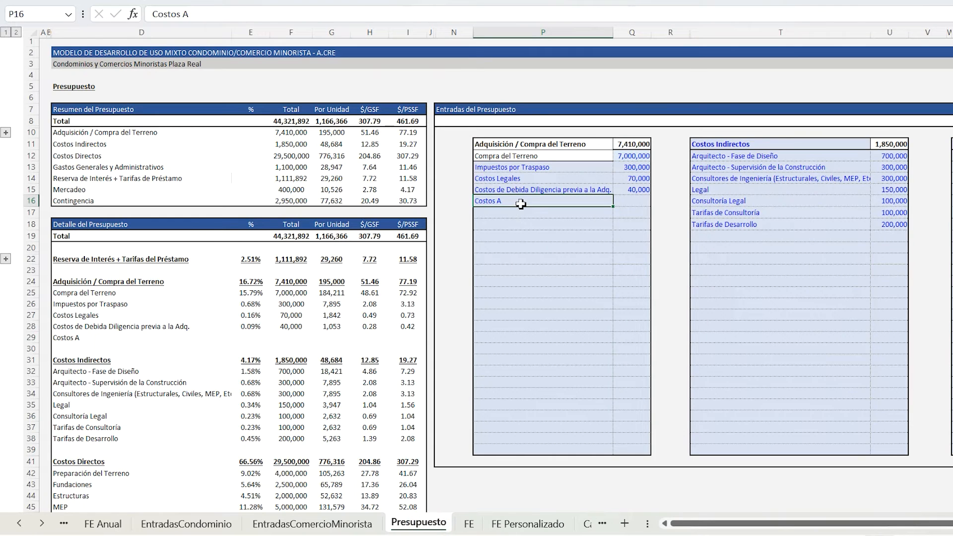
{"action": "key", "text": "Delete"}
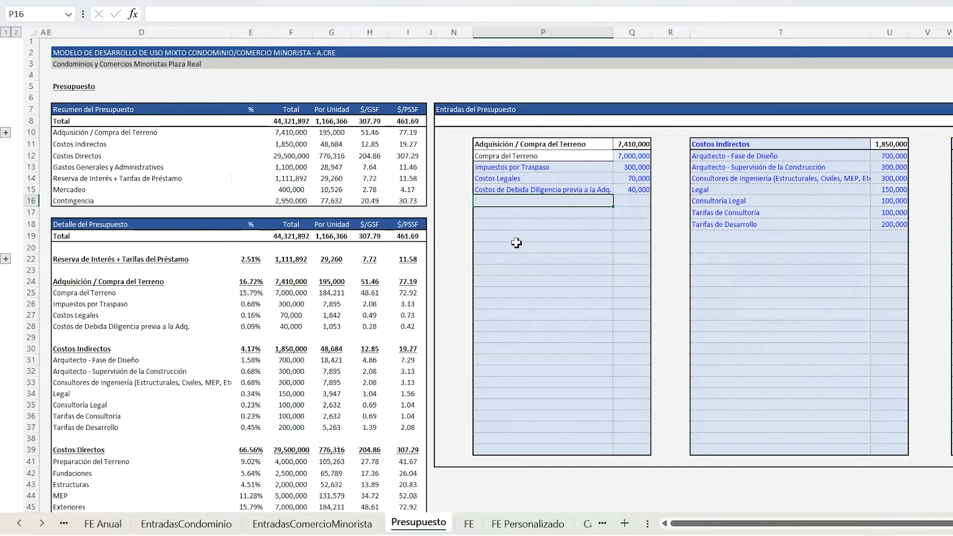
{"action": "left_click", "coordinate": [469, 524]}
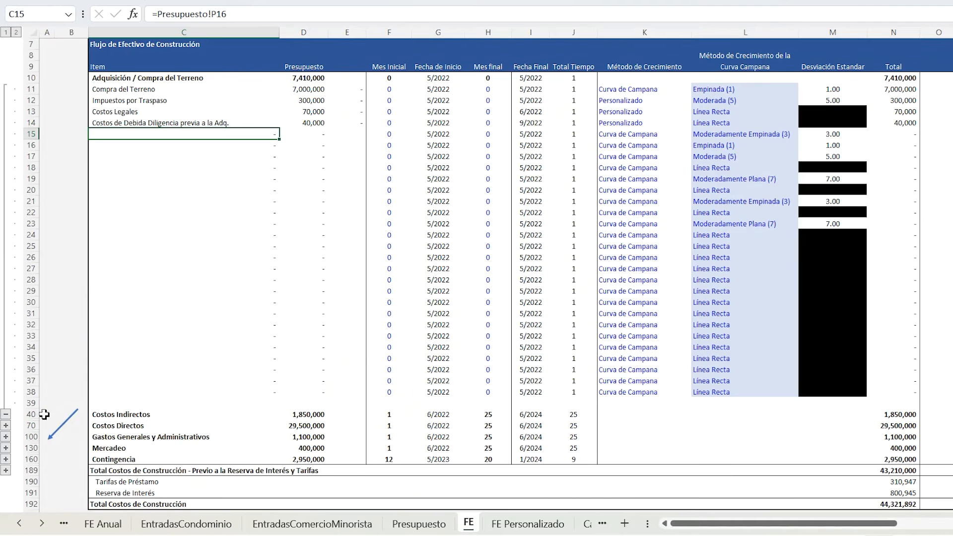
{"action": "left_click", "coordinate": [5, 414]}
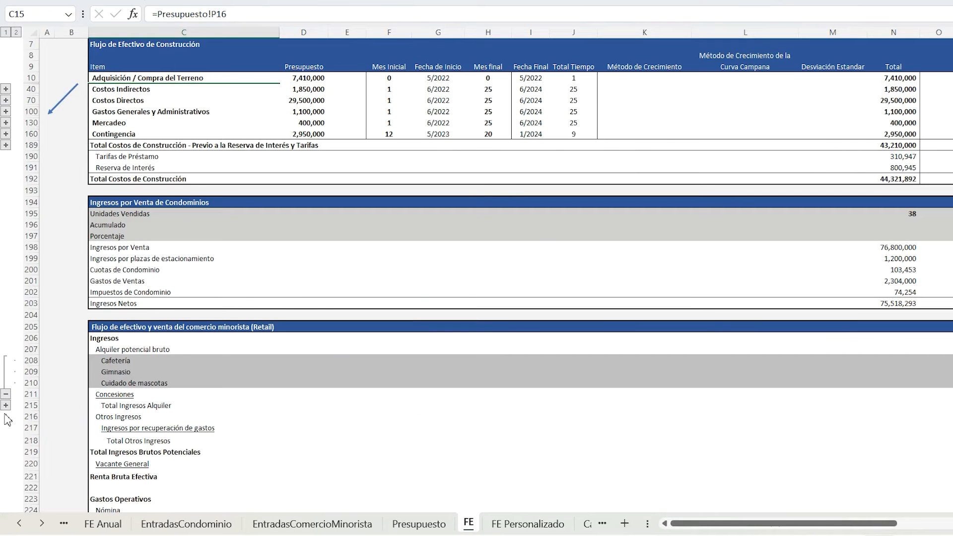
Step: Expand the Costos Directos detail and review MEP's Método de Crecimiento, bell-curve setting and Mes Inicial
{"action": "left_click", "coordinate": [5, 111]}
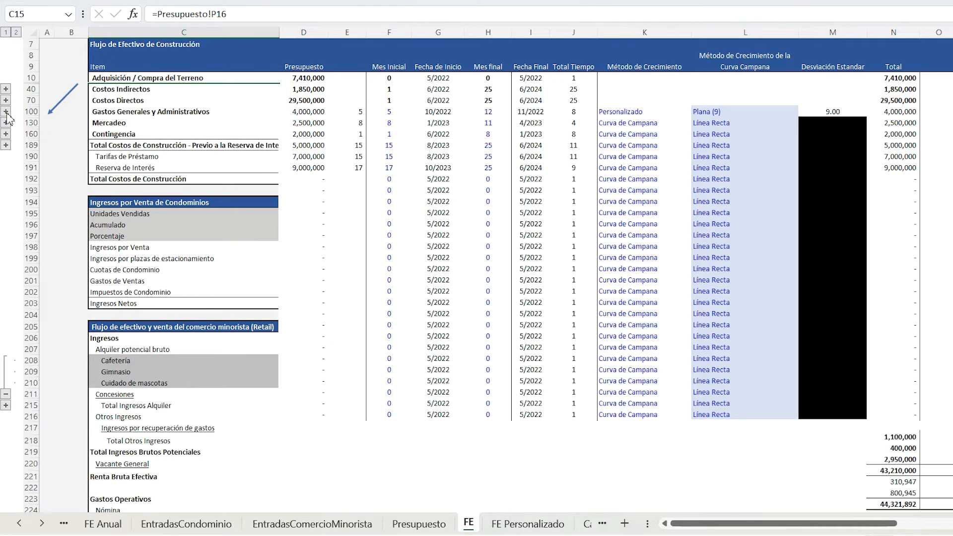
{"action": "left_click", "coordinate": [114, 147]}
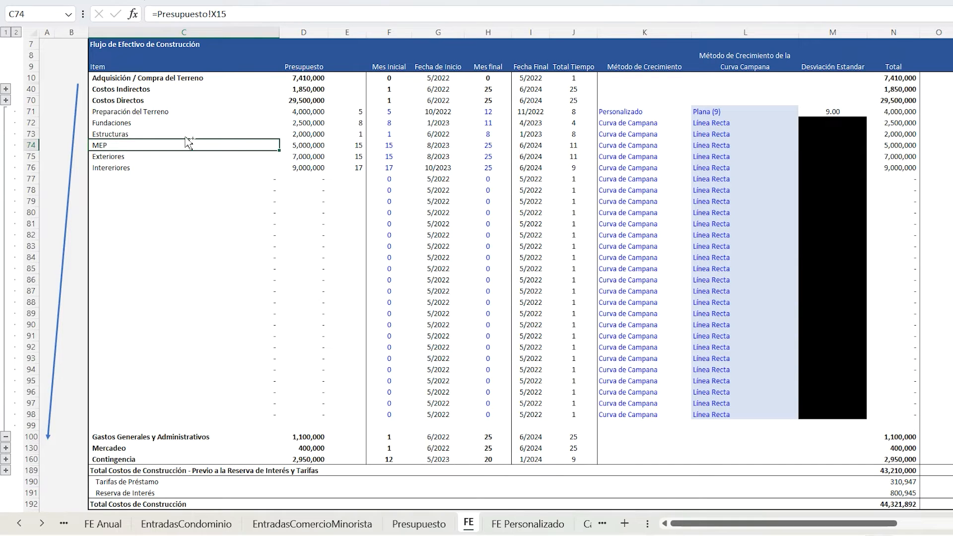
{"action": "left_click", "coordinate": [682, 145]}
{"action": "left_click", "coordinate": [698, 145]}
{"action": "left_click", "coordinate": [699, 146]}
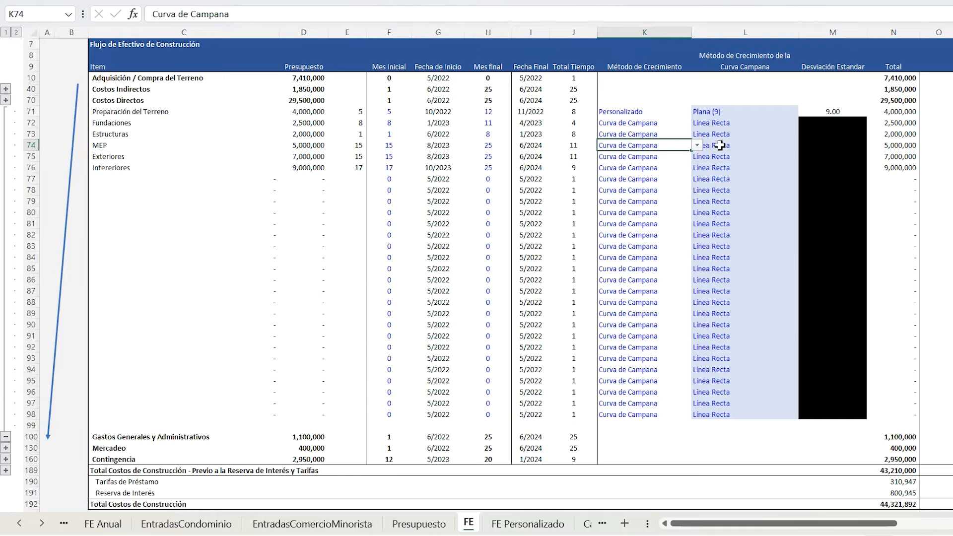
{"action": "left_click", "coordinate": [720, 145]}
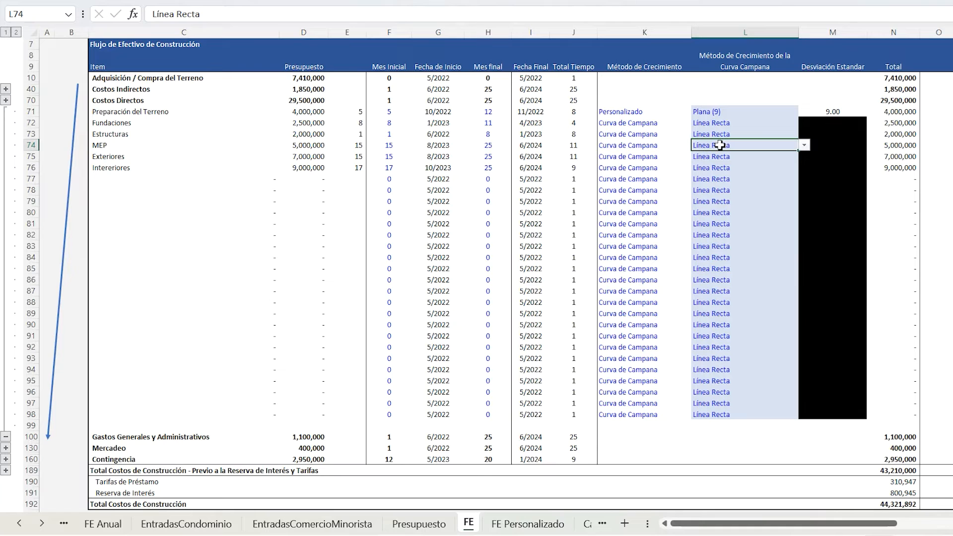
{"action": "left_click", "coordinate": [396, 146]}
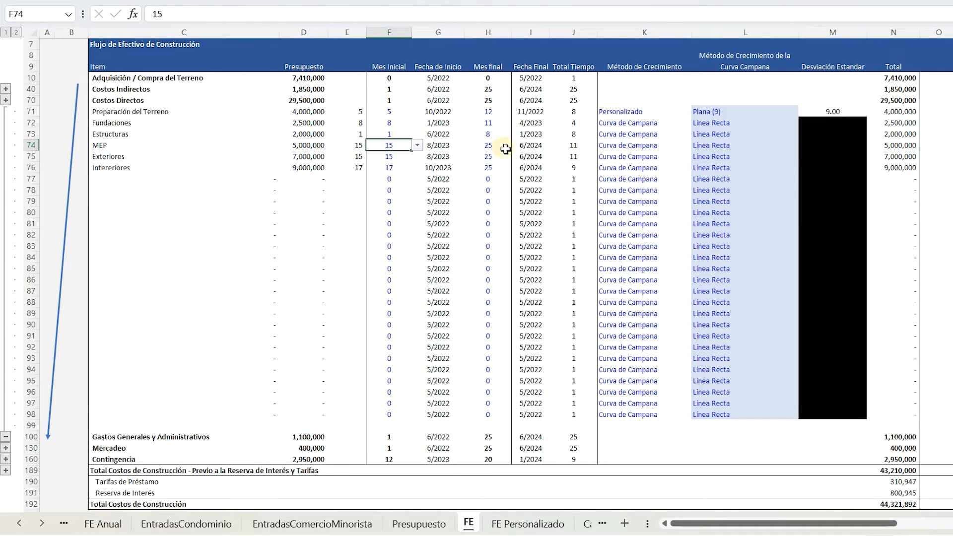
Step: Follow MEP's row across the monthly columns to its first cost month, month 15 (8/2023)
{"action": "key", "text": "ctrl+Right"}
{"action": "scroll", "coordinate": [645, 146], "scroll_direction": "right", "scroll_amount": 3}
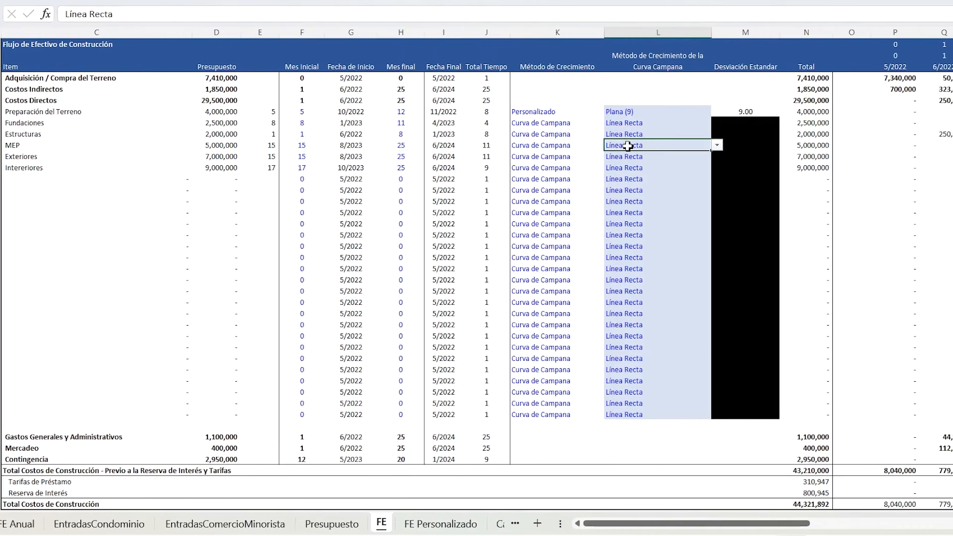
{"action": "key", "text": "ctrl+Right"}
{"action": "key", "text": "Right"}
{"action": "key", "text": "Right"}
{"action": "key", "text": "Right"}
{"action": "key", "text": "Right"}
{"action": "key", "text": "Right"}
{"action": "key", "text": "Right"}
{"action": "key", "text": "Right"}
{"action": "key", "text": "Right"}
{"action": "key", "text": "Right"}
{"action": "key", "text": "Right"}
{"action": "key", "text": "Right"}
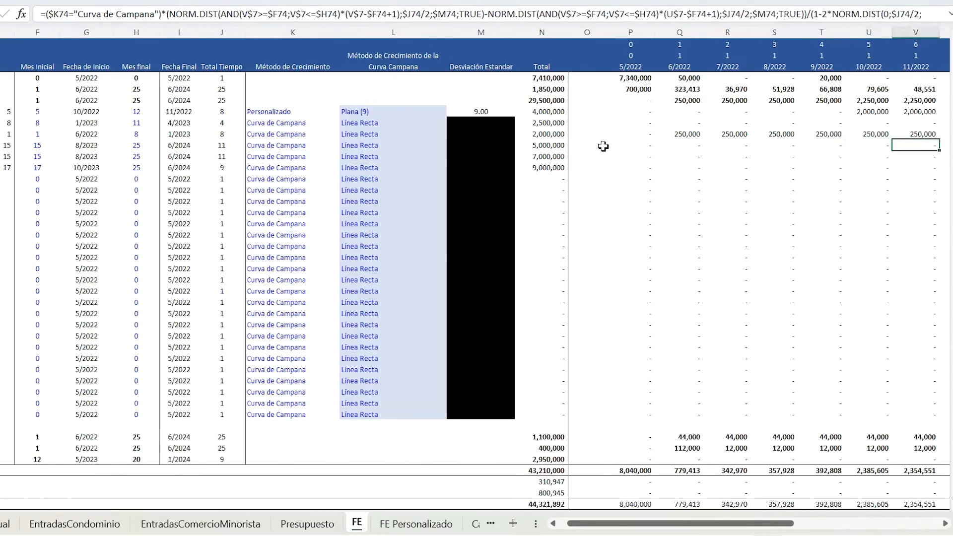
{"action": "key", "text": "Right"}
{"action": "key", "text": "Right"}
{"action": "key", "text": "Right"}
{"action": "key", "text": "Right"}
{"action": "key", "text": "Right"}
{"action": "key", "text": "Right"}
{"action": "key", "text": "Right"}
{"action": "key", "text": "Left"}
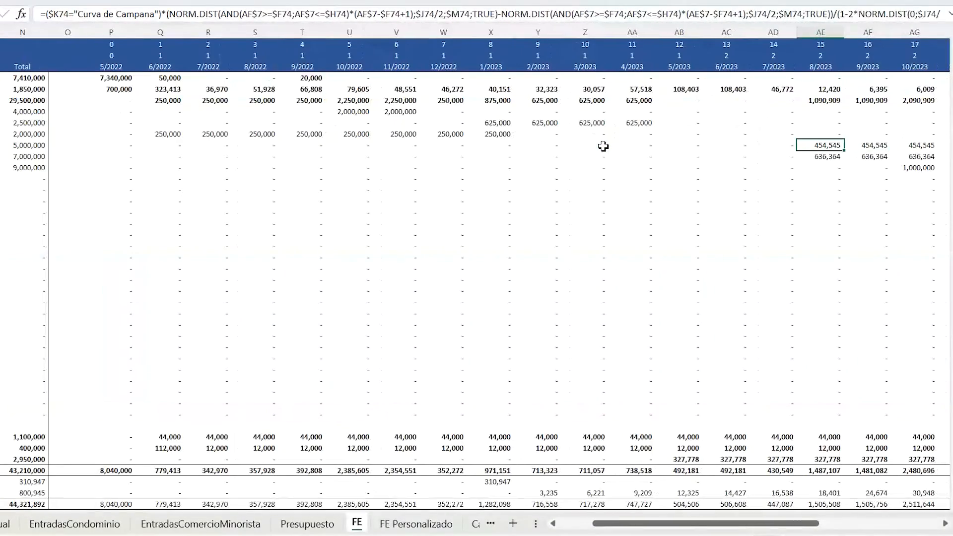
Step: Select MEP's monthly costs from month 15 (8/2023) through month 25 (6/2024)
{"action": "key", "text": "shift+Right"}
{"action": "key", "text": "shift+Right"}
{"action": "key", "text": "shift+Right"}
{"action": "key", "text": "shift+Right"}
{"action": "key", "text": "shift+Right"}
{"action": "key", "text": "shift+Right"}
{"action": "key", "text": "shift+Right"}
{"action": "key", "text": "shift+Right"}
{"action": "key", "text": "shift+Right"}
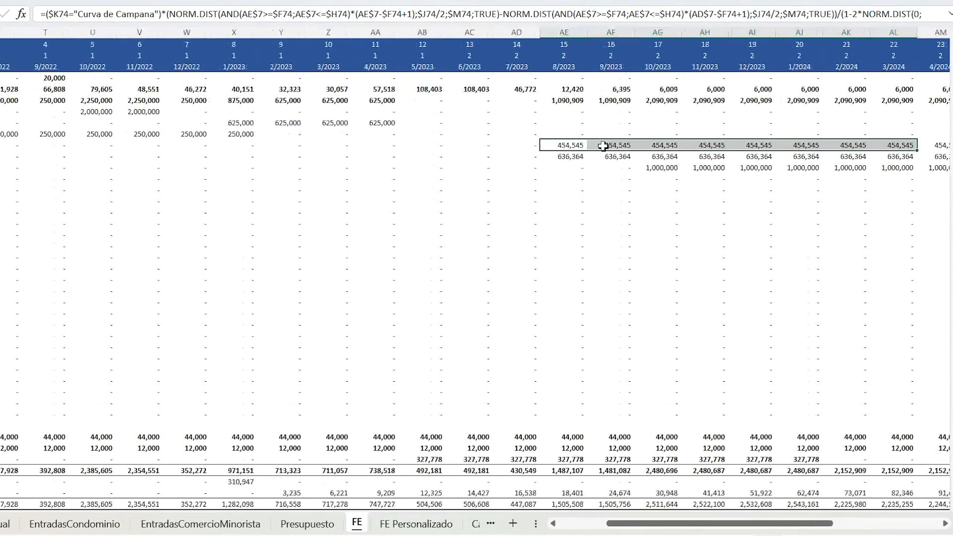
{"action": "key", "text": "shift+Right"}
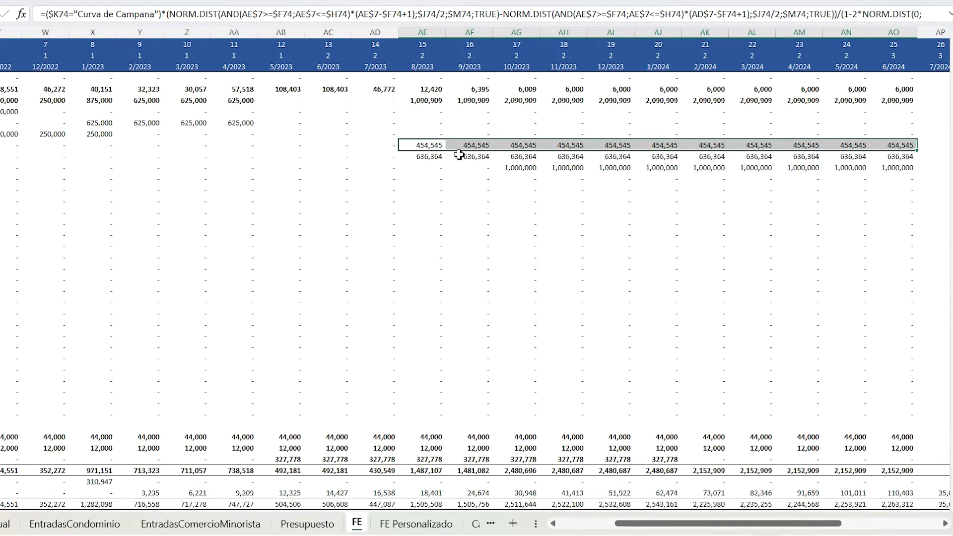
Step: Check MEP's individual monthly cost cells one by one from 8/2023 to 1/2024
{"action": "left_click", "coordinate": [432, 146]}
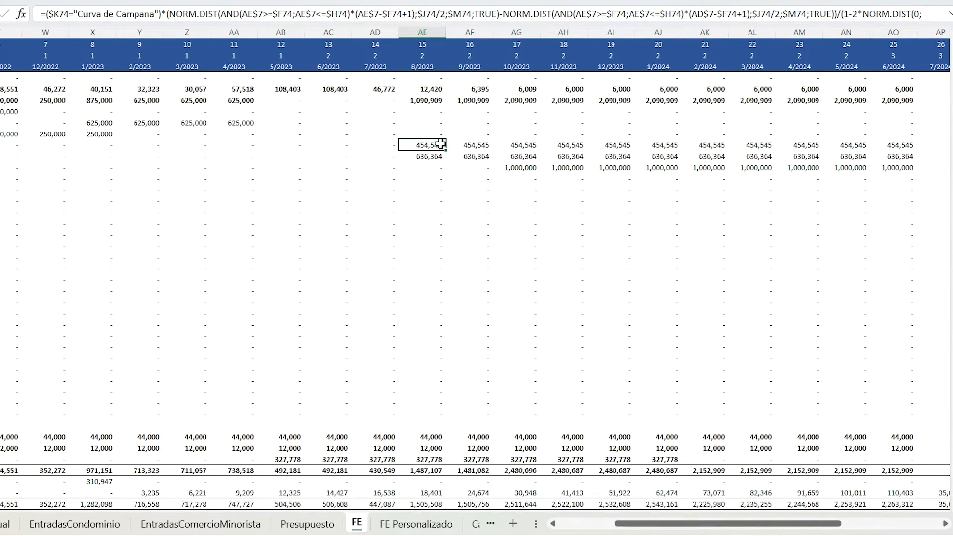
{"action": "left_click", "coordinate": [471, 145]}
{"action": "left_click", "coordinate": [532, 147]}
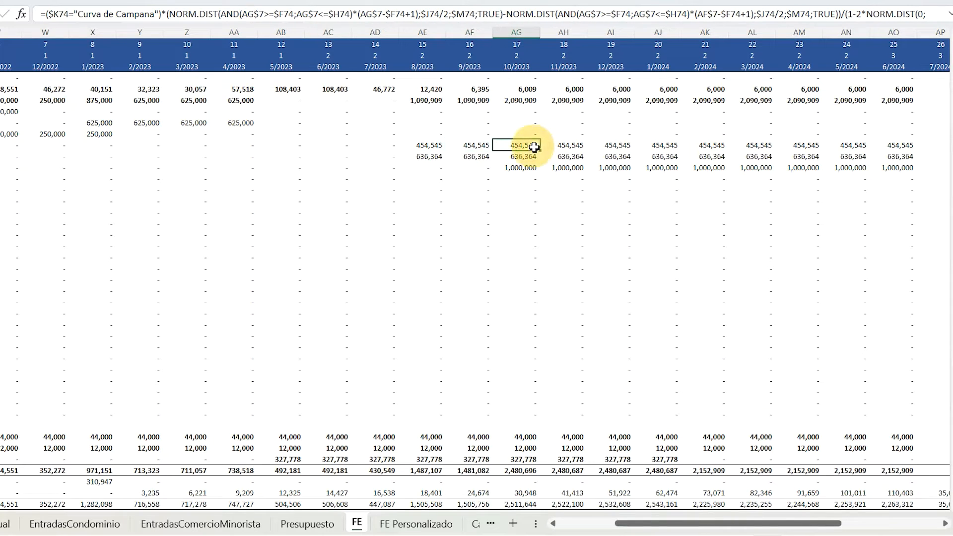
{"action": "left_click", "coordinate": [571, 148]}
{"action": "left_click", "coordinate": [623, 147]}
{"action": "left_click", "coordinate": [667, 145]}
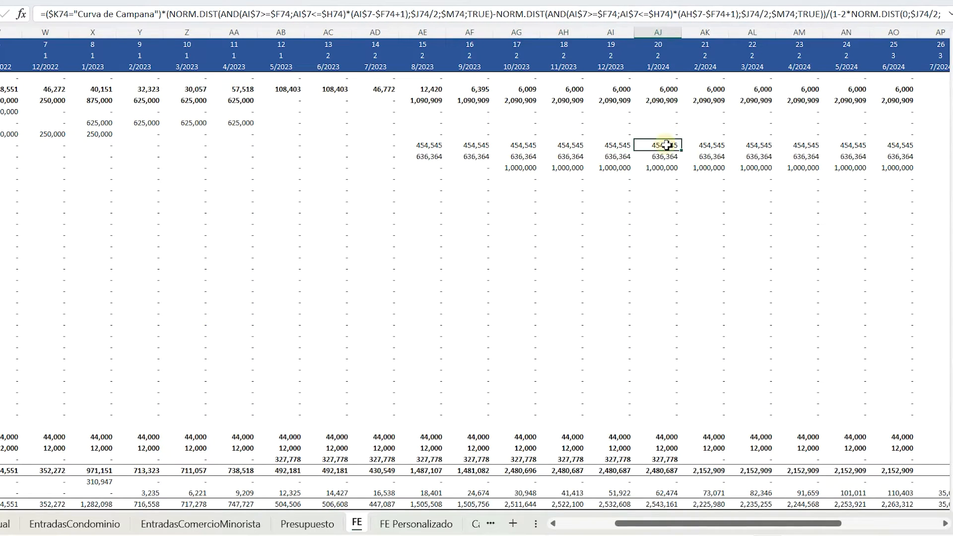
Step: Set MEP's Método de Crecimiento de la Curva Campana to Empinada (1) and check its Desviación Estandar formula
{"action": "key", "text": "ctrl+Left"}
{"action": "key", "text": "ctrl+Left"}
{"action": "key", "text": "Left"}
{"action": "key", "text": "Left"}
{"action": "key", "text": "Left"}
{"action": "key", "text": "Right"}
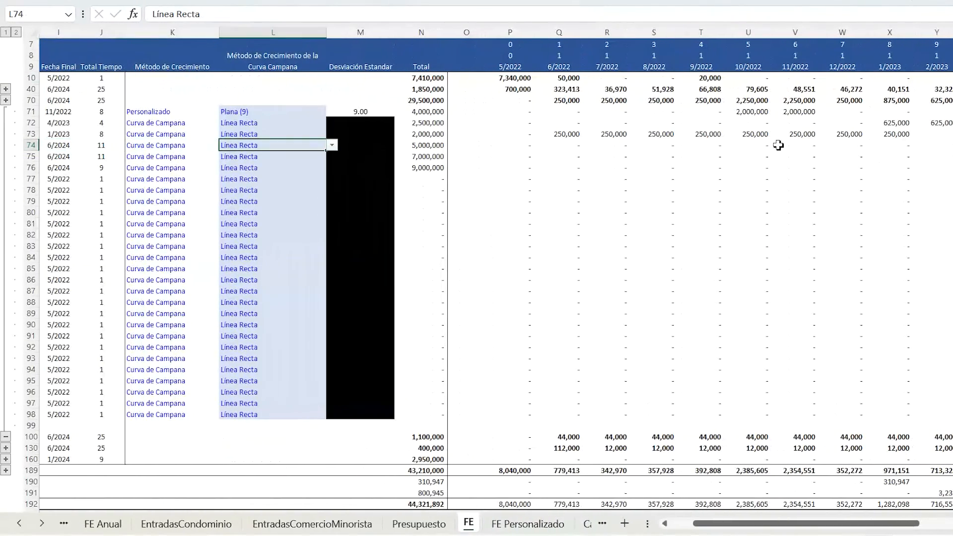
{"action": "left_click", "coordinate": [331, 145]}
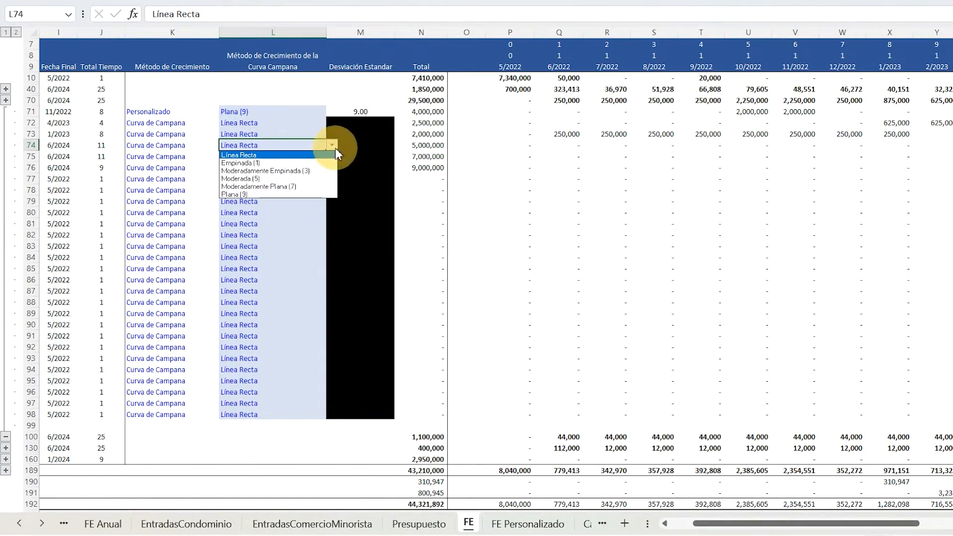
{"action": "left_click", "coordinate": [306, 161]}
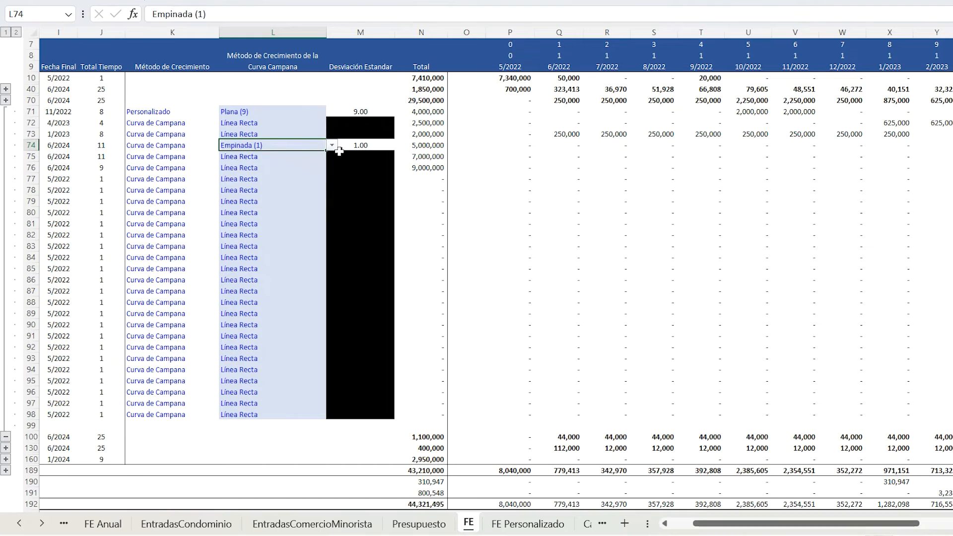
{"action": "left_click", "coordinate": [372, 146]}
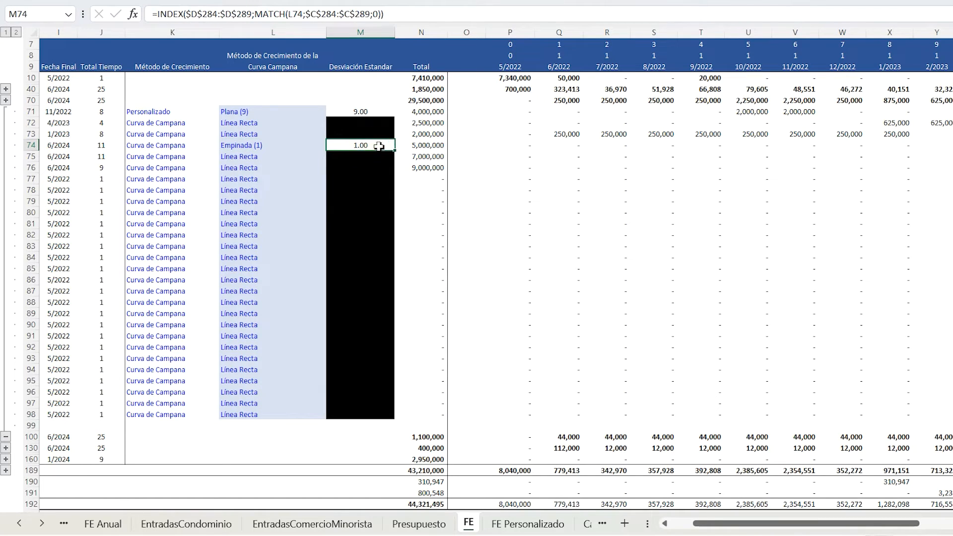
Step: Follow MEP's row across the monthly columns to examine its Empinada (1) distribution around month 20 (1/2024)
{"action": "key", "text": "Right"}
{"action": "key", "text": "Right"}
{"action": "key", "text": "Right"}
{"action": "key", "text": "Right"}
{"action": "key", "text": "Right"}
{"action": "key", "text": "Right"}
{"action": "key", "text": "Right"}
{"action": "key", "text": "Right"}
{"action": "key", "text": "Right"}
{"action": "key", "text": "Right"}
{"action": "key", "text": "Right"}
{"action": "key", "text": "Right"}
{"action": "key", "text": "Right"}
{"action": "key", "text": "Right"}
{"action": "key", "text": "Right"}
{"action": "key", "text": "Right"}
{"action": "key", "text": "Right"}
{"action": "key", "text": "Right"}
{"action": "key", "text": "Right"}
{"action": "key", "text": "Right"}
{"action": "key", "text": "Right"}
{"action": "key", "text": "Right"}
{"action": "key", "text": "Right"}
{"action": "key", "text": "Right"}
{"action": "key", "text": "Right"}
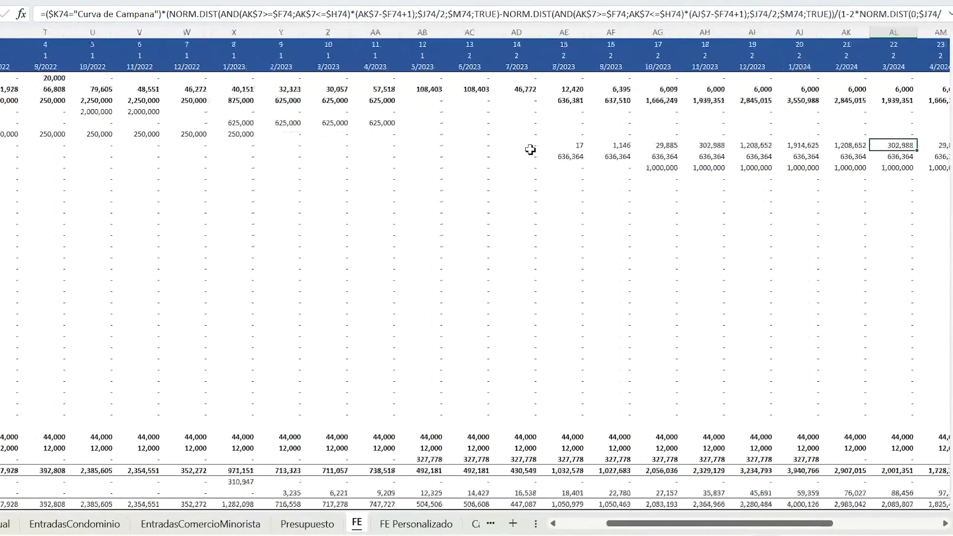
{"action": "key", "text": "Right"}
{"action": "key", "text": "Right"}
{"action": "key", "text": "Right"}
{"action": "key", "text": "Left"}
{"action": "key", "text": "Left"}
{"action": "key", "text": "Left"}
{"action": "key", "text": "Left"}
{"action": "key", "text": "Left"}
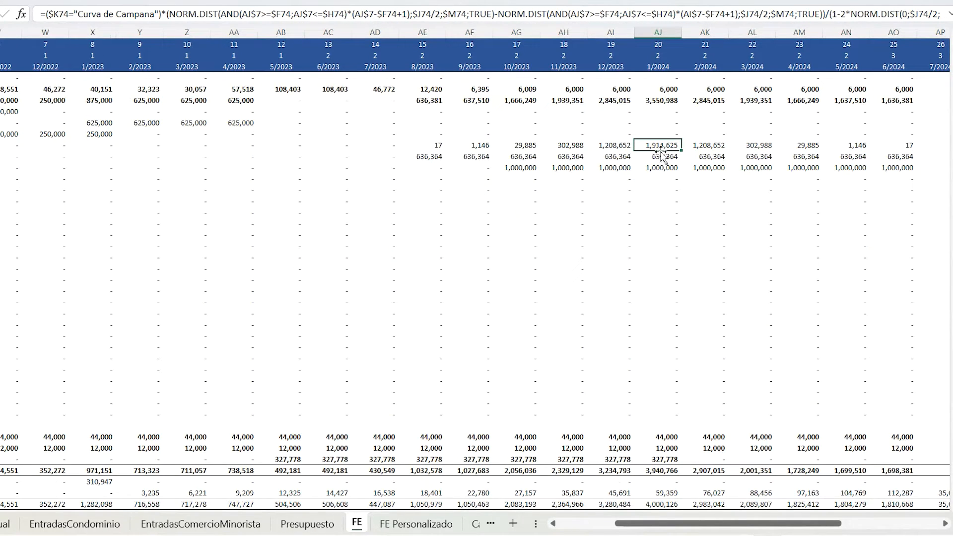
Step: Set MEP's Método de Crecimiento de la Curva Campana to Plana (9) and check its Desviación Estandar
{"action": "key", "text": "Left"}
{"action": "key", "text": "Left"}
{"action": "key", "text": "Left"}
{"action": "key", "text": "Left"}
{"action": "key", "text": "Left"}
{"action": "key", "text": "Left"}
{"action": "key", "text": "Left"}
{"action": "key", "text": "Left"}
{"action": "key", "text": "Left"}
{"action": "key", "text": "Left"}
{"action": "key", "text": "Left"}
{"action": "key", "text": "Left"}
{"action": "key", "text": "Left"}
{"action": "key", "text": "Left"}
{"action": "key", "text": "Left"}
{"action": "key", "text": "Left"}
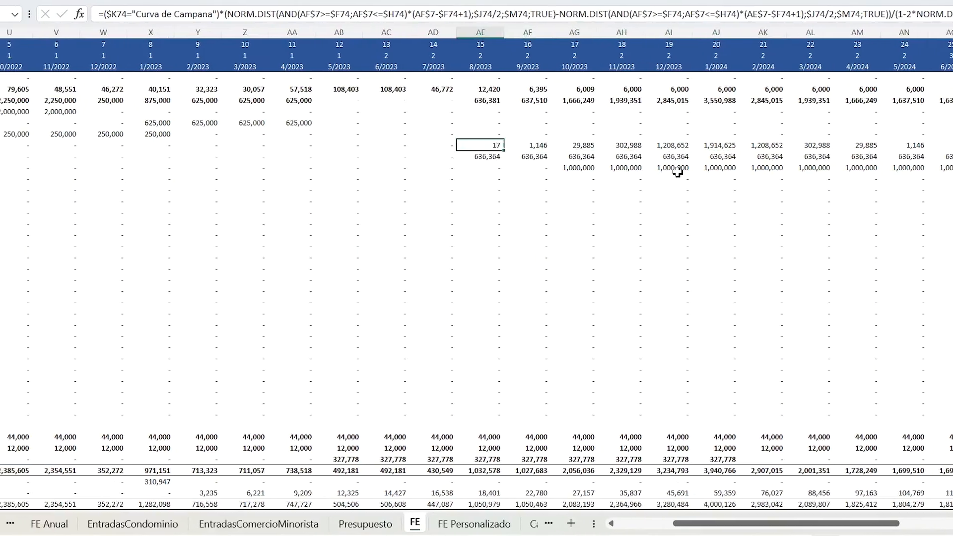
{"action": "key", "text": "Left"}
{"action": "key", "text": "Left"}
{"action": "key", "text": "Left"}
{"action": "key", "text": "Left"}
{"action": "key", "text": "Left"}
{"action": "key", "text": "Left"}
{"action": "key", "text": "Left"}
{"action": "key", "text": "Left"}
{"action": "key", "text": "Left"}
{"action": "key", "text": "Left"}
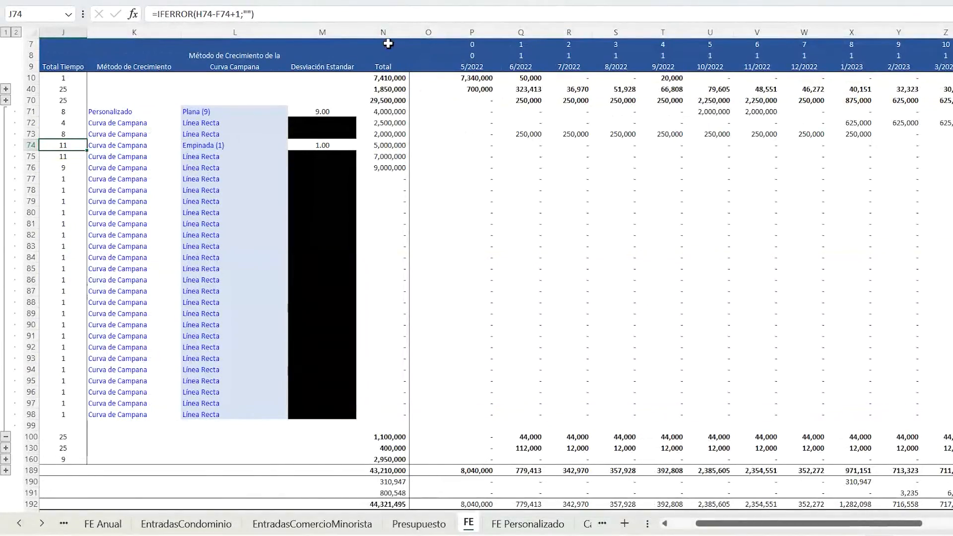
{"action": "left_click", "coordinate": [232, 145]}
{"action": "left_click", "coordinate": [293, 145]}
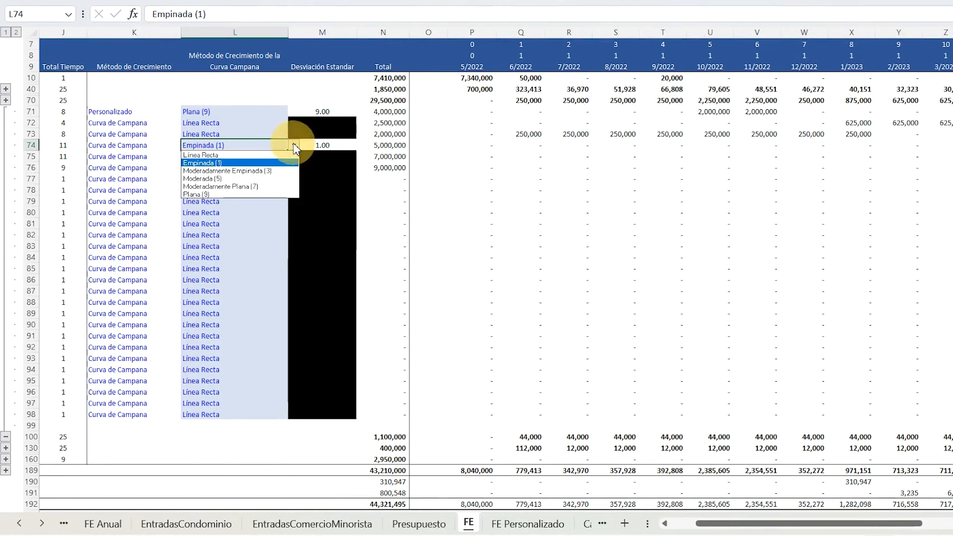
{"action": "left_click", "coordinate": [232, 194]}
{"action": "left_click", "coordinate": [344, 145]}
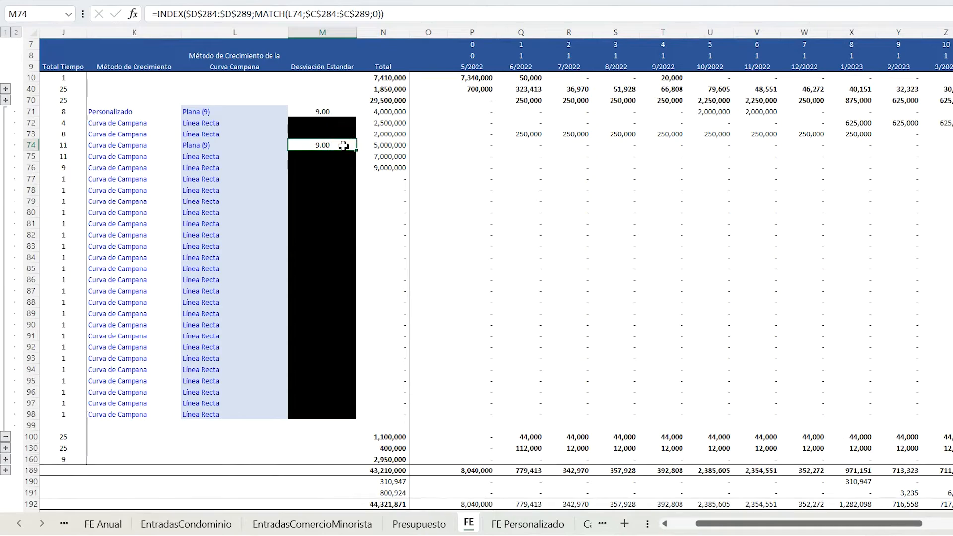
Step: Select MEP's monthly costs from month 15 (8/2023) through month 25 (6/2024) to review the Plana (9) distribution
{"action": "key", "text": "Right"}
{"action": "key", "text": "Right"}
{"action": "key", "text": "Right"}
{"action": "key", "text": "Right"}
{"action": "key", "text": "Right"}
{"action": "key", "text": "Right"}
{"action": "key", "text": "Right"}
{"action": "key", "text": "Right"}
{"action": "key", "text": "Right"}
{"action": "key", "text": "Right"}
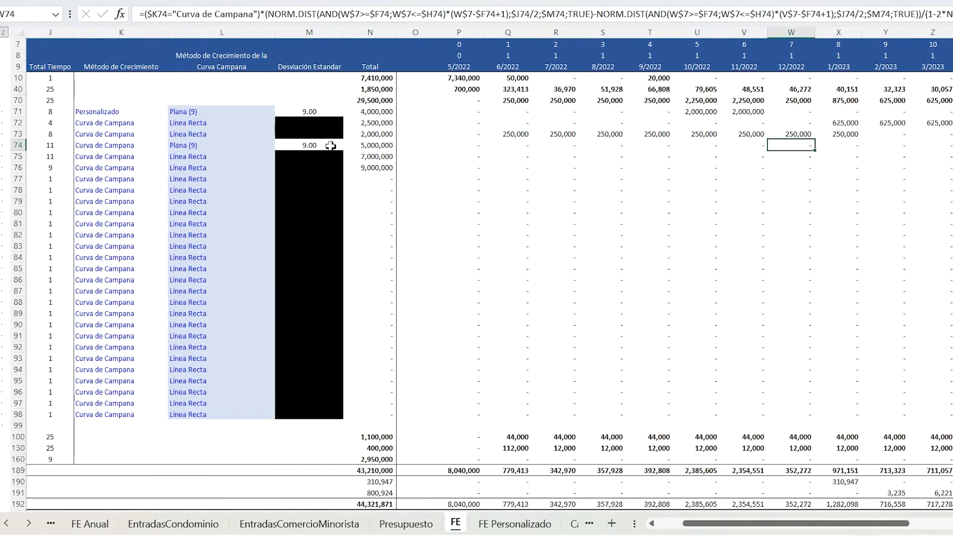
{"action": "key", "text": "Right"}
{"action": "key", "text": "Right"}
{"action": "key", "text": "Right"}
{"action": "key", "text": "Right"}
{"action": "key", "text": "Right"}
{"action": "key", "text": "Right"}
{"action": "key", "text": "Right"}
{"action": "key", "text": "Right"}
{"action": "key", "text": "Right"}
{"action": "key", "text": "Right"}
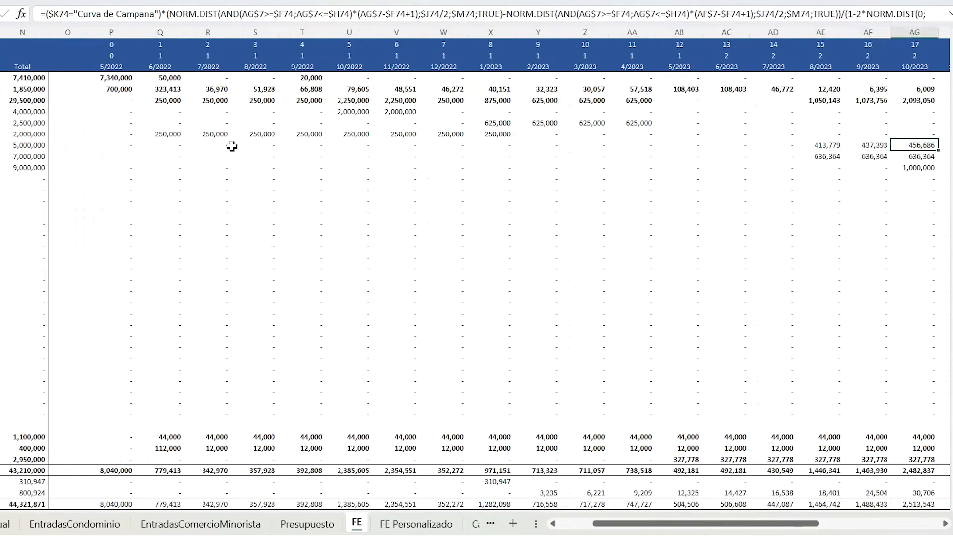
{"action": "key", "text": "Left"}
{"action": "key", "text": "Left"}
{"action": "key", "text": "shift+Right"}
{"action": "key", "text": "shift+Right"}
{"action": "key", "text": "shift+Right"}
{"action": "key", "text": "shift+Right"}
{"action": "key", "text": "shift+Right"}
{"action": "key", "text": "shift+Right"}
{"action": "key", "text": "shift+Right"}
{"action": "key", "text": "shift+Right"}
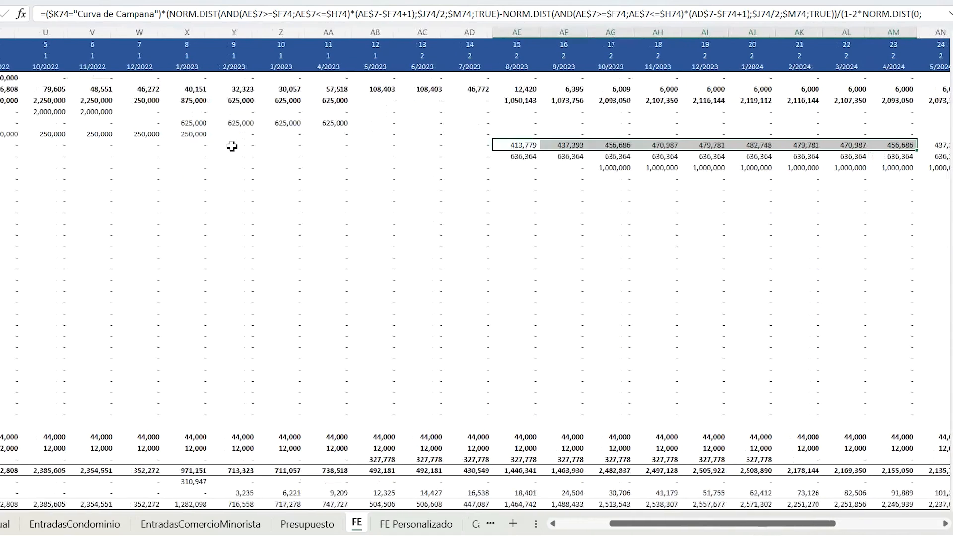
{"action": "key", "text": "shift+Right"}
{"action": "key", "text": "shift+Right"}
{"action": "key", "text": "shift+Right"}
{"action": "key", "text": "shift+Left"}
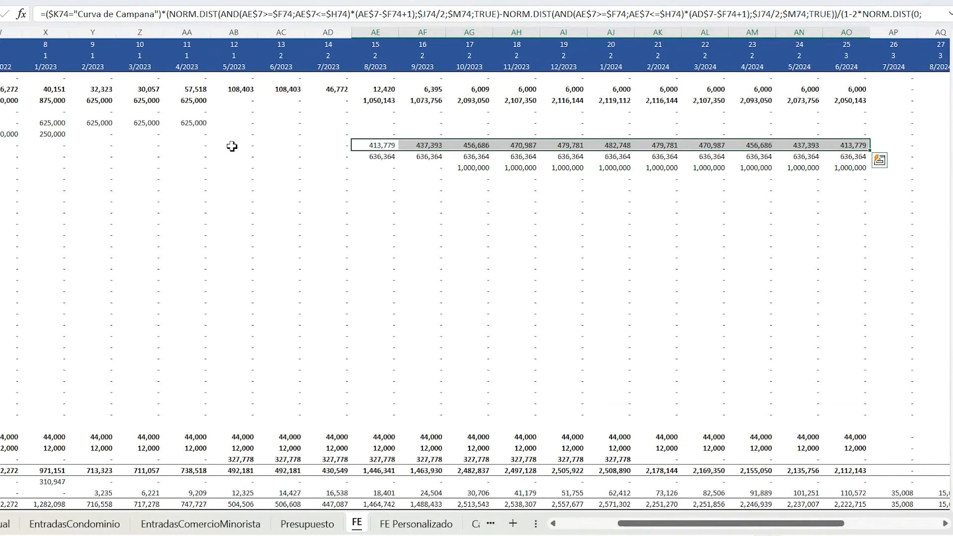
Step: Set MEP's Método de Crecimiento to Crecimiento Constante
{"action": "key", "text": "Left"}
{"action": "key", "text": "Left"}
{"action": "key", "text": "Left"}
{"action": "key", "text": "Left"}
{"action": "key", "text": "Left"}
{"action": "key", "text": "Left"}
{"action": "key", "text": "Left"}
{"action": "key", "text": "Left"}
{"action": "key", "text": "Left"}
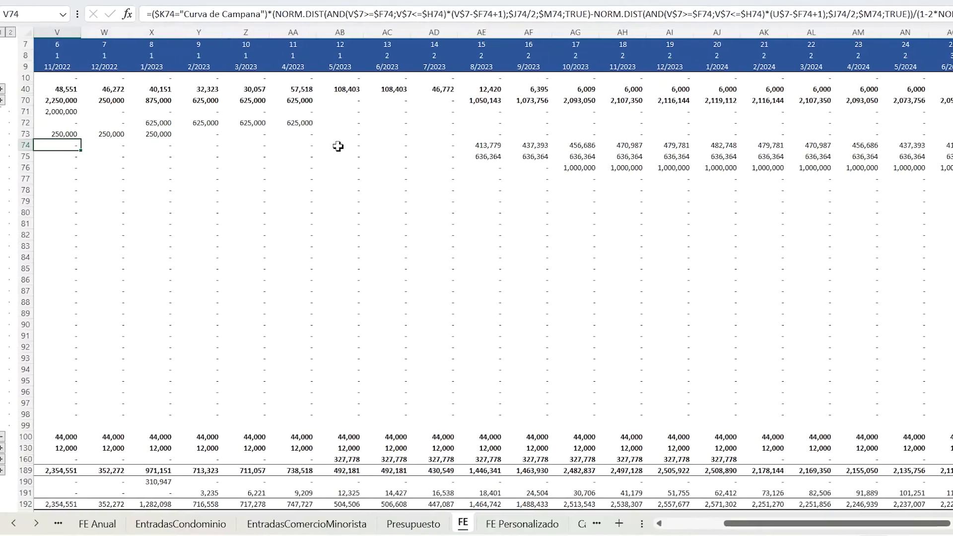
{"action": "key", "text": "Left"}
{"action": "key", "text": "Left"}
{"action": "key", "text": "Left"}
{"action": "key", "text": "Left"}
{"action": "key", "text": "Left"}
{"action": "key", "text": "Left"}
{"action": "key", "text": "Left"}
{"action": "key", "text": "Left"}
{"action": "key", "text": "Left"}
{"action": "key", "text": "Left"}
{"action": "key", "text": "Left"}
{"action": "key", "text": "Left"}
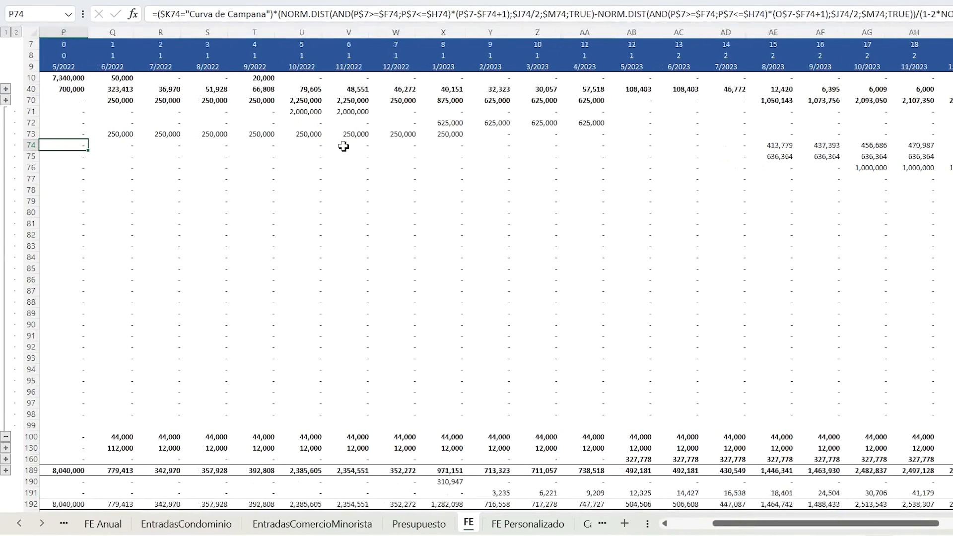
{"action": "key", "text": "Left"}
{"action": "key", "text": "Left"}
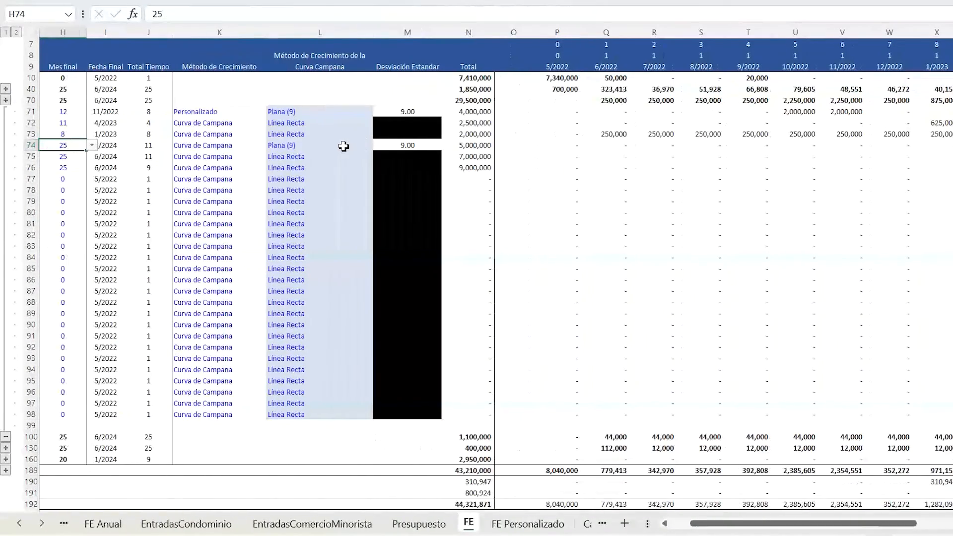
{"action": "left_click", "coordinate": [218, 147]}
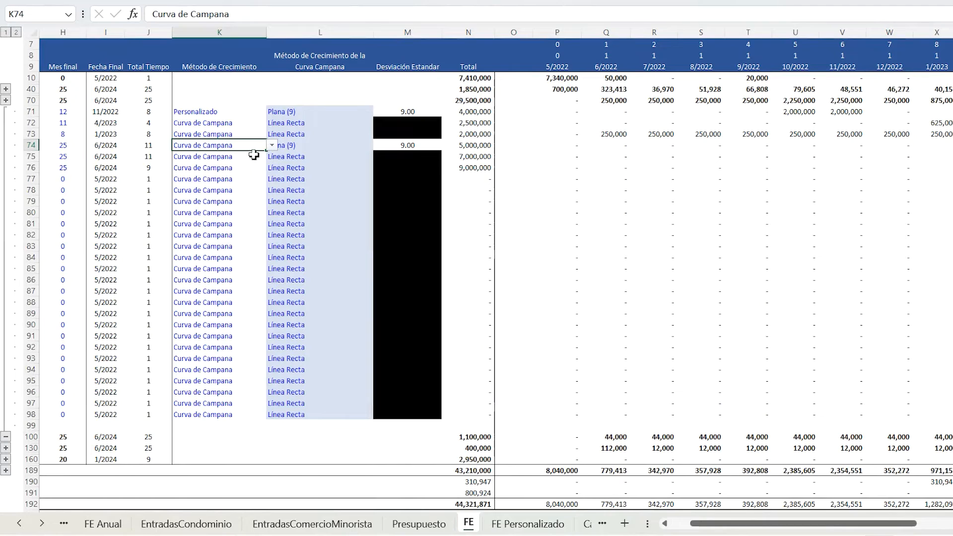
{"action": "left_click", "coordinate": [272, 146]}
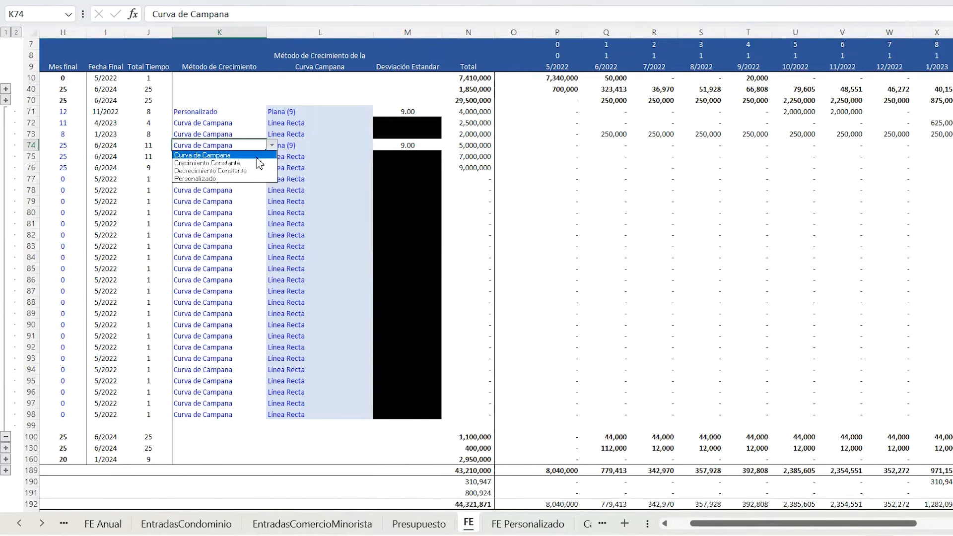
{"action": "left_click", "coordinate": [255, 163]}
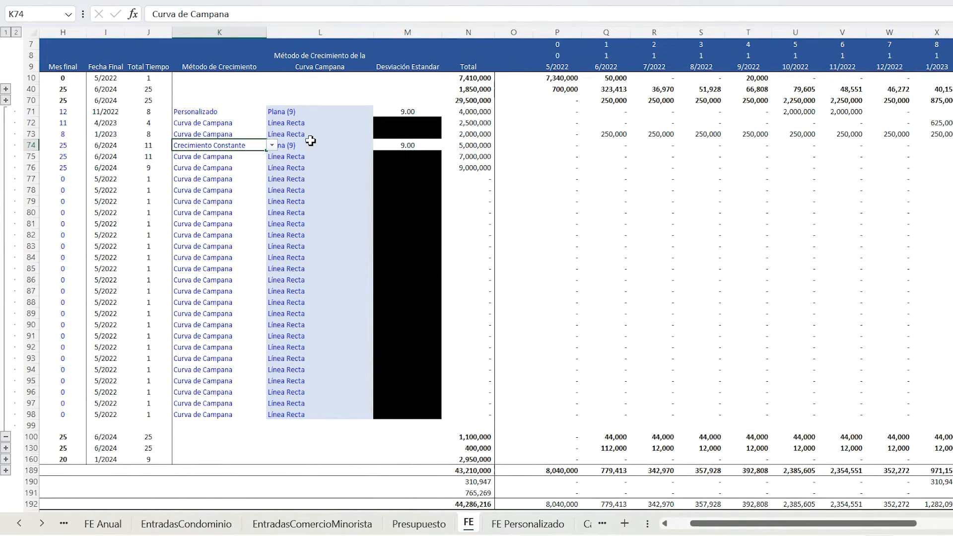
Step: Follow MEP's row from its bell-curve setting to month 15 (8/2023) to review the Crecimiento Constante costs
{"action": "left_click", "coordinate": [311, 145]}
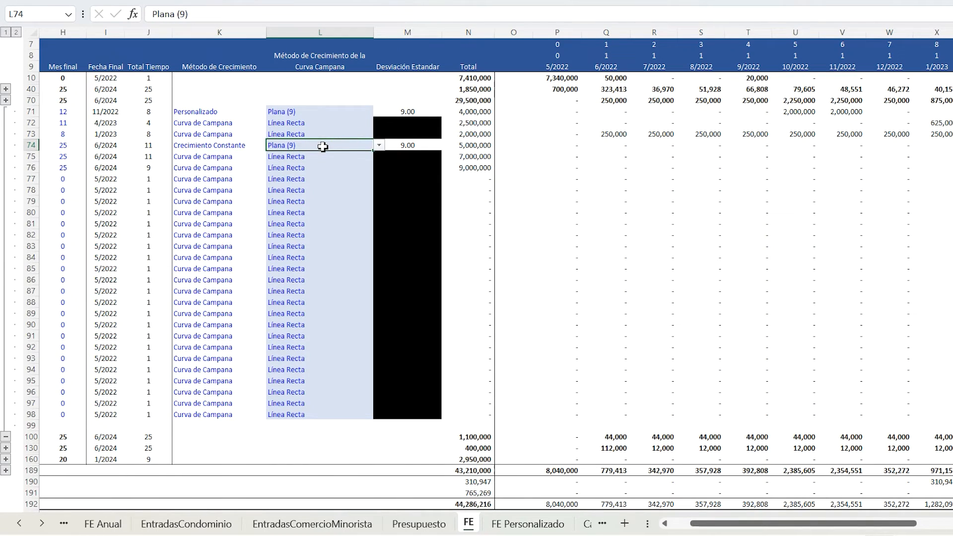
{"action": "key", "text": "Right"}
{"action": "key", "text": "Right"}
{"action": "key", "text": "Right"}
{"action": "key", "text": "Right"}
{"action": "key", "text": "Right"}
{"action": "key", "text": "Right"}
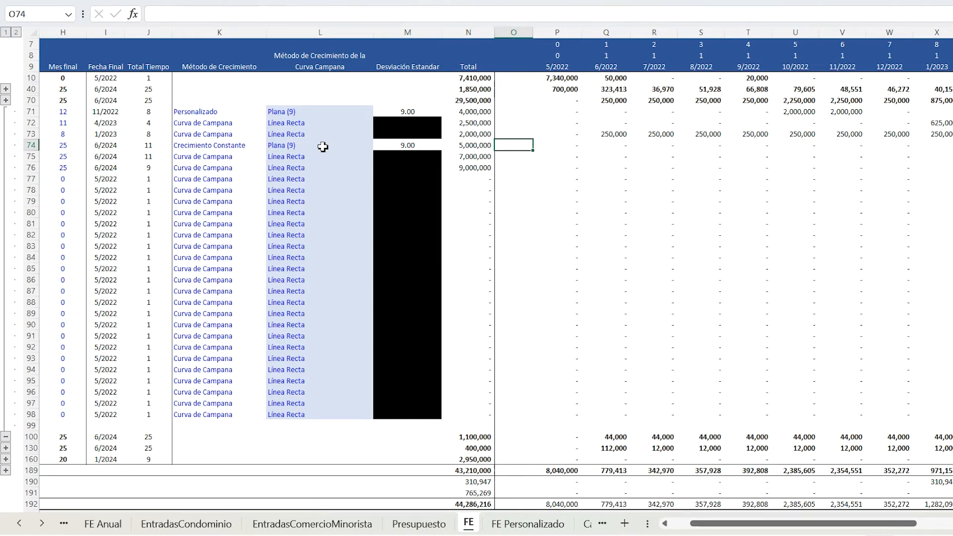
{"action": "key", "text": "Right"}
{"action": "key", "text": "Right"}
{"action": "key", "text": "Right"}
{"action": "key", "text": "Right"}
{"action": "key", "text": "Right"}
{"action": "key", "text": "Right"}
{"action": "key", "text": "Right"}
{"action": "key", "text": "Right"}
{"action": "key", "text": "Right"}
{"action": "key", "text": "Right"}
{"action": "key", "text": "Right"}
{"action": "key", "text": "Right"}
{"action": "key", "text": "Right"}
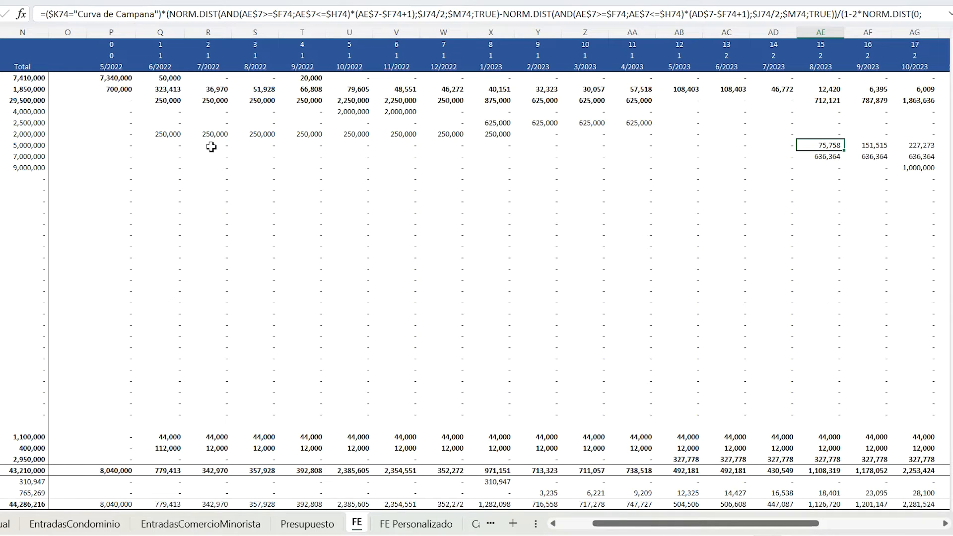
Step: Select MEP's monthly costs from month 15 (8/2023) through month 25 (6/2024) to review the Crecimiento Constante distribution
{"action": "key", "text": "shift+Right"}
{"action": "key", "text": "shift+Right"}
{"action": "key", "text": "shift+Right"}
{"action": "key", "text": "shift+Right"}
{"action": "key", "text": "shift+Right"}
{"action": "key", "text": "shift+Right"}
{"action": "key", "text": "shift+Right"}
{"action": "key", "text": "shift+Right"}
{"action": "key", "text": "shift+Right"}
{"action": "key", "text": "shift+Right"}
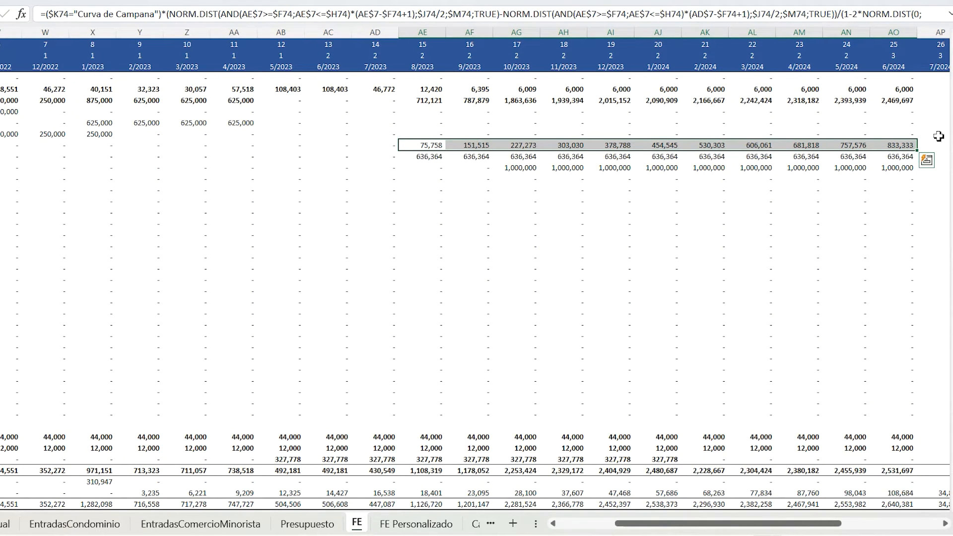
{"action": "left_click", "coordinate": [903, 145]}
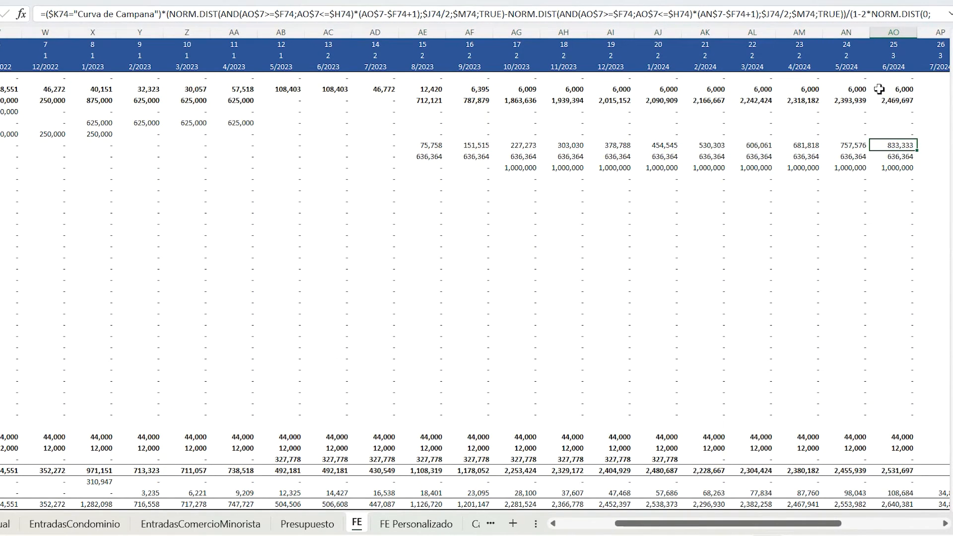
Step: Set MEP's Método de Crecimiento to Decrecimiento Constante
{"action": "key", "text": "Left"}
{"action": "key", "text": "Left"}
{"action": "key", "text": "Left"}
{"action": "key", "text": "Left"}
{"action": "key", "text": "Left"}
{"action": "key", "text": "Left"}
{"action": "key", "text": "Left"}
{"action": "key", "text": "Left"}
{"action": "key", "text": "Left"}
{"action": "key", "text": "Left"}
{"action": "key", "text": "Left"}
{"action": "key", "text": "Left"}
{"action": "key", "text": "Left"}
{"action": "key", "text": "Left"}
{"action": "key", "text": "Left"}
{"action": "key", "text": "Left"}
{"action": "key", "text": "Left"}
{"action": "key", "text": "Left"}
{"action": "key", "text": "Left"}
{"action": "key", "text": "Left"}
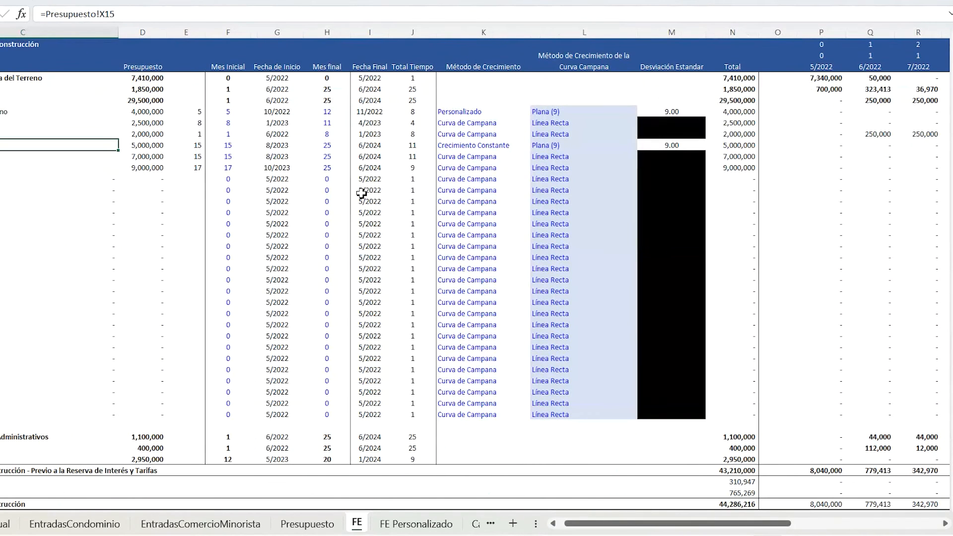
{"action": "left_click", "coordinate": [512, 146]}
{"action": "left_click", "coordinate": [537, 146]}
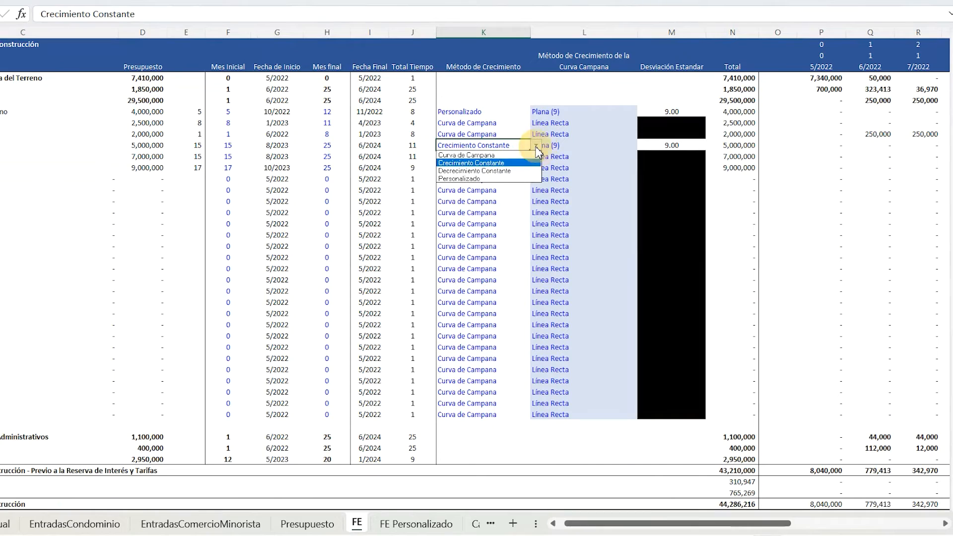
{"action": "left_click", "coordinate": [507, 174]}
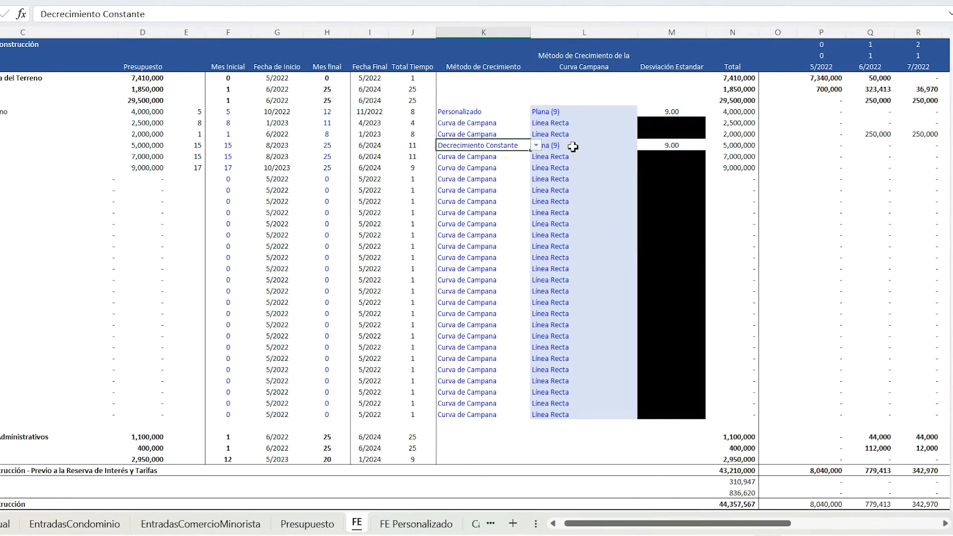
Step: Select MEP's monthly costs from month 15 (8/2023) through month 25 (6/2024) to review the Decrecimiento Constante distribution
{"action": "left_click", "coordinate": [573, 147]}
{"action": "key", "text": "Right"}
{"action": "key", "text": "Right"}
{"action": "key", "text": "Right"}
{"action": "key", "text": "Right"}
{"action": "key", "text": "Right"}
{"action": "key", "text": "Right"}
{"action": "key", "text": "Right"}
{"action": "key", "text": "Right"}
{"action": "key", "text": "Right"}
{"action": "key", "text": "Right"}
{"action": "key", "text": "Right"}
{"action": "key", "text": "Right"}
{"action": "key", "text": "Right"}
{"action": "key", "text": "Right"}
{"action": "key", "text": "Right"}
{"action": "key", "text": "Right"}
{"action": "key", "text": "Right"}
{"action": "key", "text": "Right"}
{"action": "key", "text": "Right"}
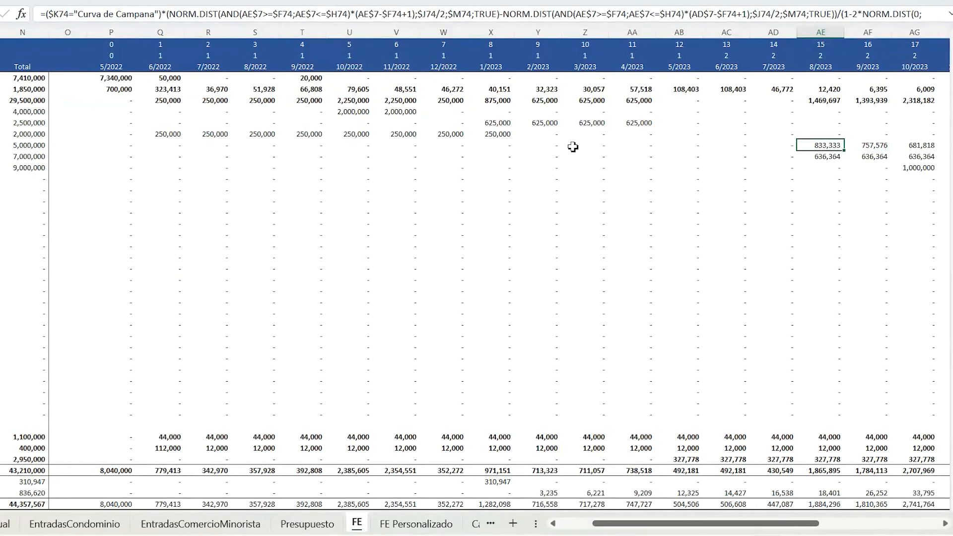
{"action": "key", "text": "shift+Right"}
{"action": "key", "text": "shift+Right"}
{"action": "key", "text": "shift+Right"}
{"action": "key", "text": "shift+Right"}
{"action": "key", "text": "shift+Right"}
{"action": "key", "text": "shift+Right"}
{"action": "key", "text": "shift+Right"}
{"action": "key", "text": "shift+Right"}
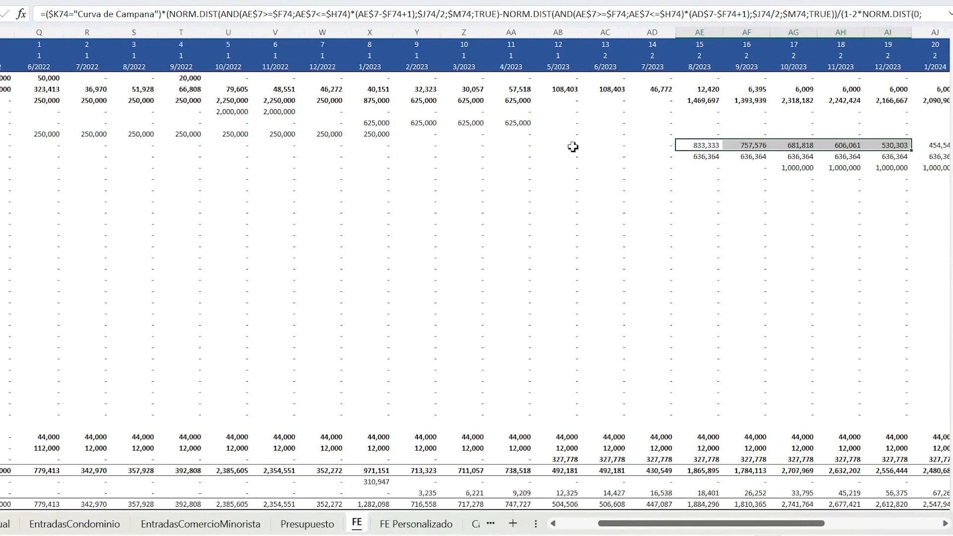
{"action": "key", "text": "shift+Right"}
{"action": "key", "text": "shift+Right"}
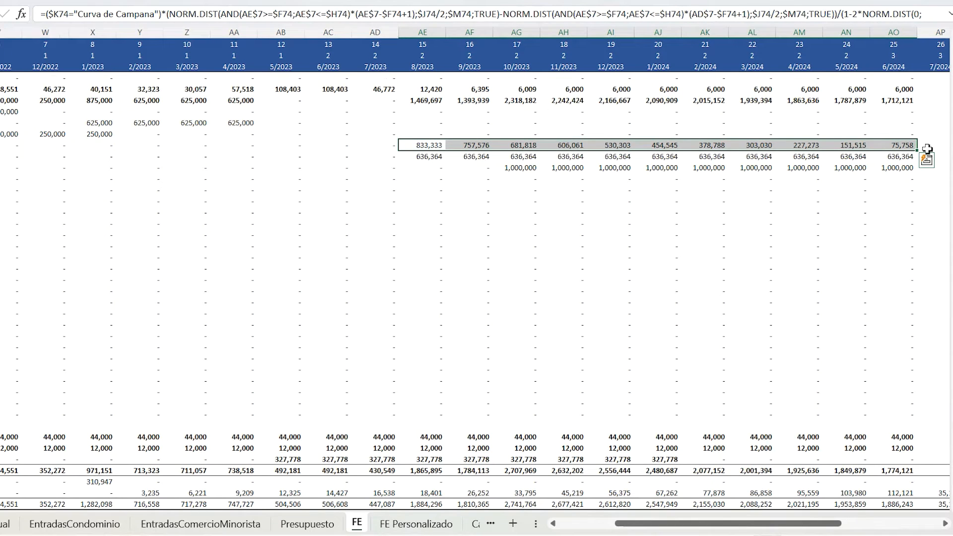
{"action": "left_click", "coordinate": [908, 145]}
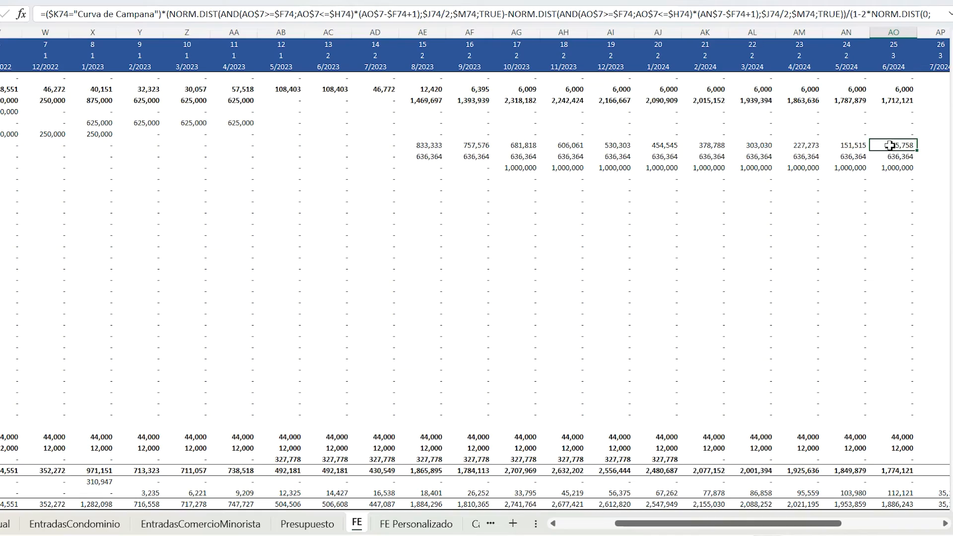
Step: Set MEP's Método de Crecimiento to Personalizado
{"action": "key", "text": "ctrl+Left"}
{"action": "key", "text": "ctrl+Left"}
{"action": "key", "text": "ctrl+Left"}
{"action": "key", "text": "ctrl+Left"}
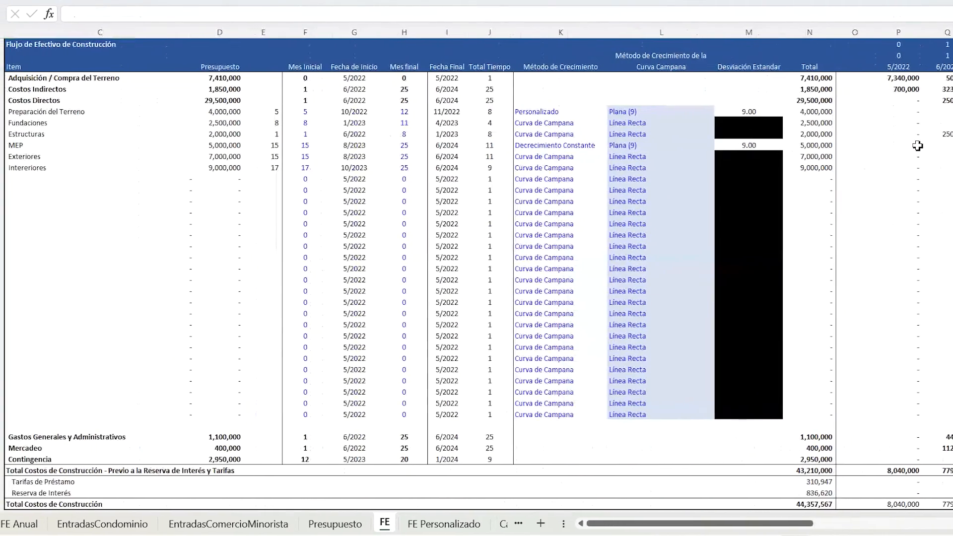
{"action": "left_click", "coordinate": [573, 144]}
{"action": "left_click", "coordinate": [613, 146]}
{"action": "left_click", "coordinate": [584, 181]}
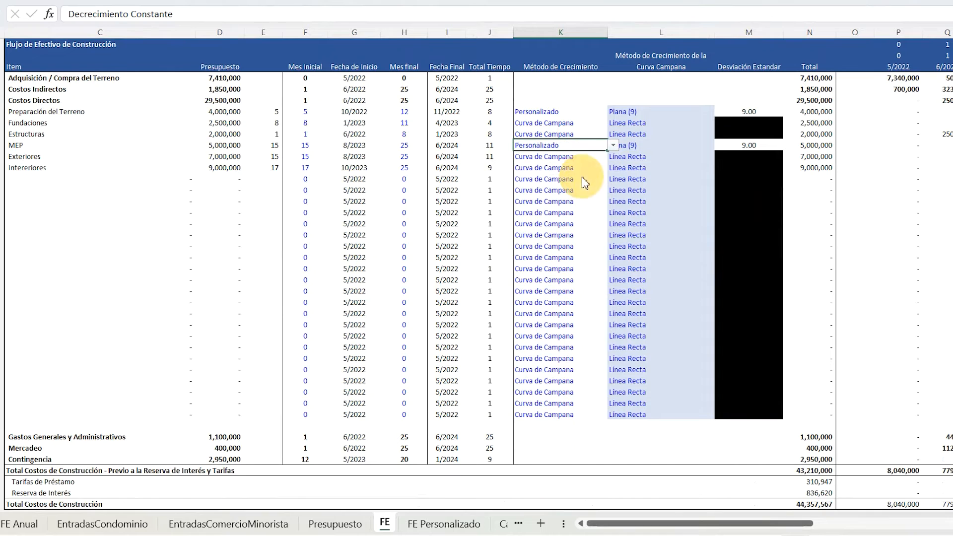
Step: Check MEP's Total against its Presupuesto, Mes Inicial and Mes final in the construction cash flow
{"action": "left_click", "coordinate": [822, 145]}
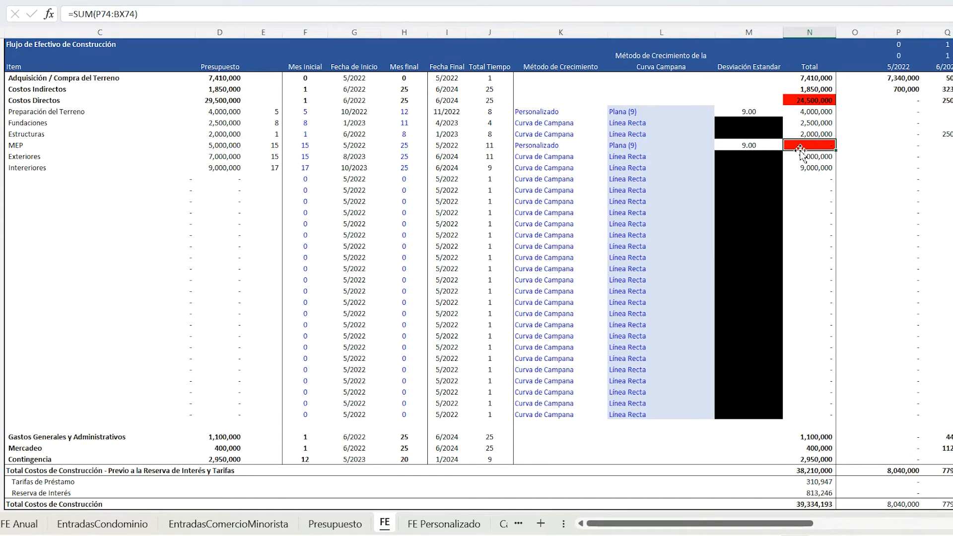
{"action": "left_click", "coordinate": [220, 148]}
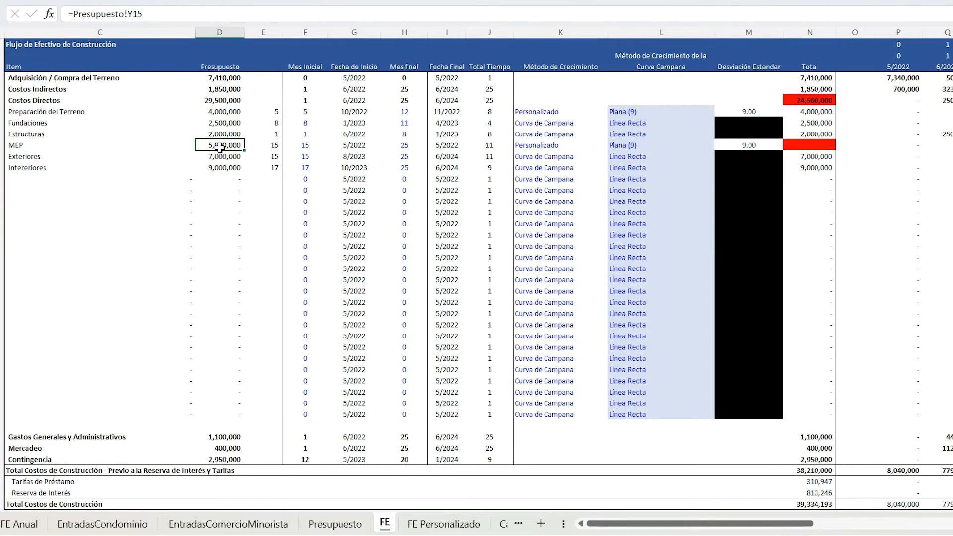
{"action": "left_click", "coordinate": [309, 147]}
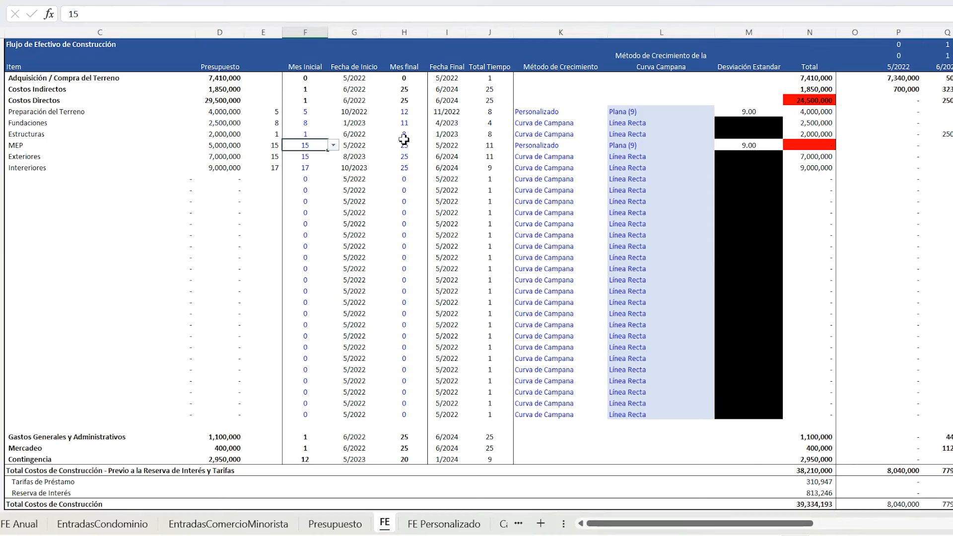
{"action": "left_click", "coordinate": [407, 147]}
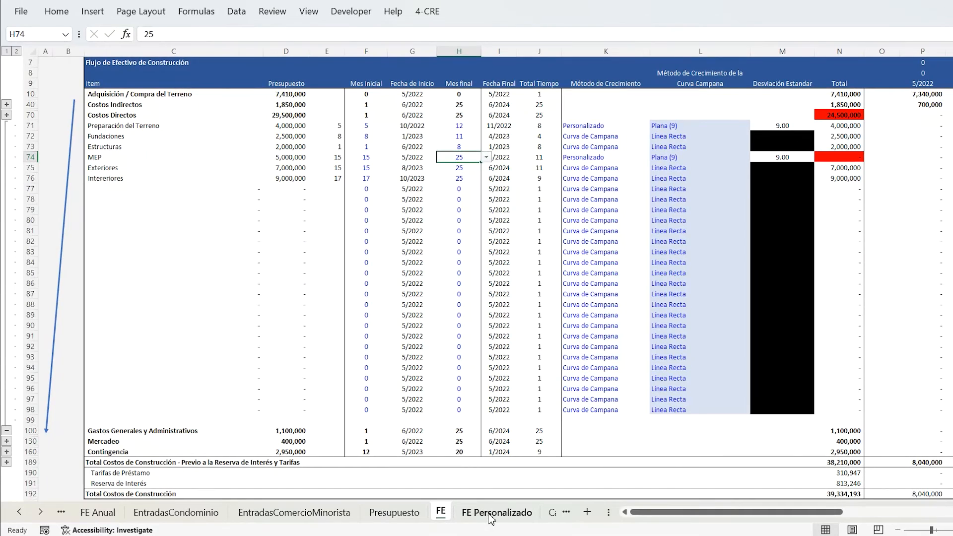
Step: Expand the Costos Directos detail rows on the FE Personalizado sheet and check MEP's Asignación
{"action": "left_click", "coordinate": [492, 515]}
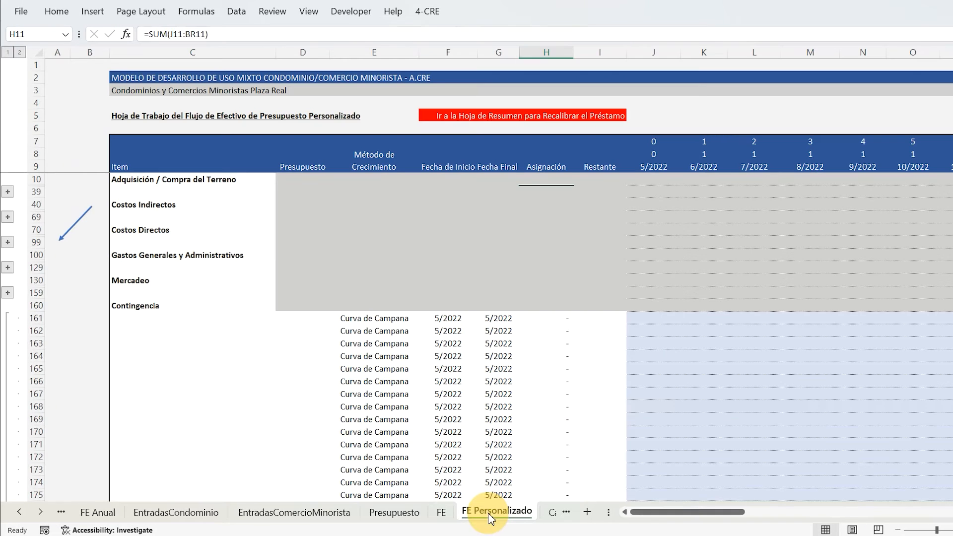
{"action": "left_click", "coordinate": [9, 244]}
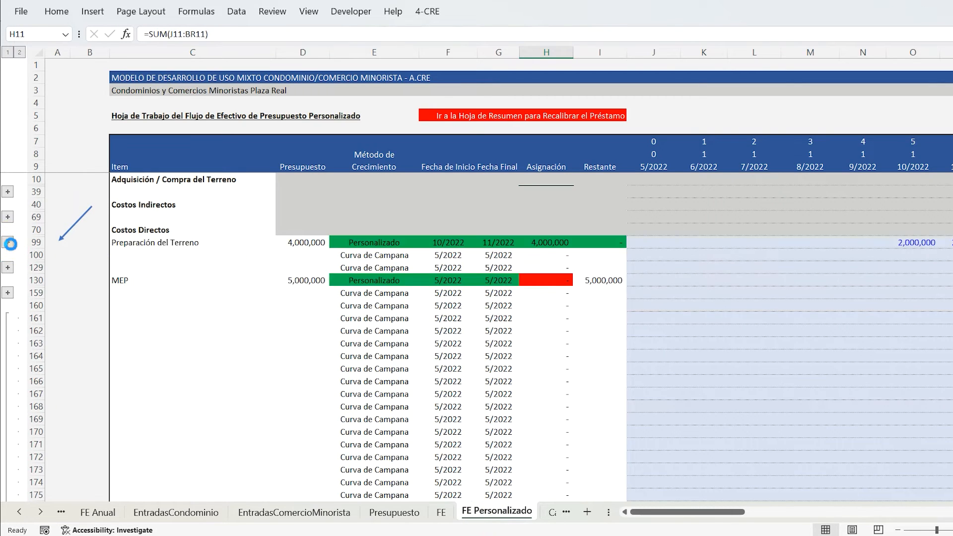
{"action": "scroll", "coordinate": [220, 206], "scroll_direction": "down", "scroll_amount": 3}
{"action": "scroll", "coordinate": [196, 221], "scroll_direction": "up", "scroll_amount": 3}
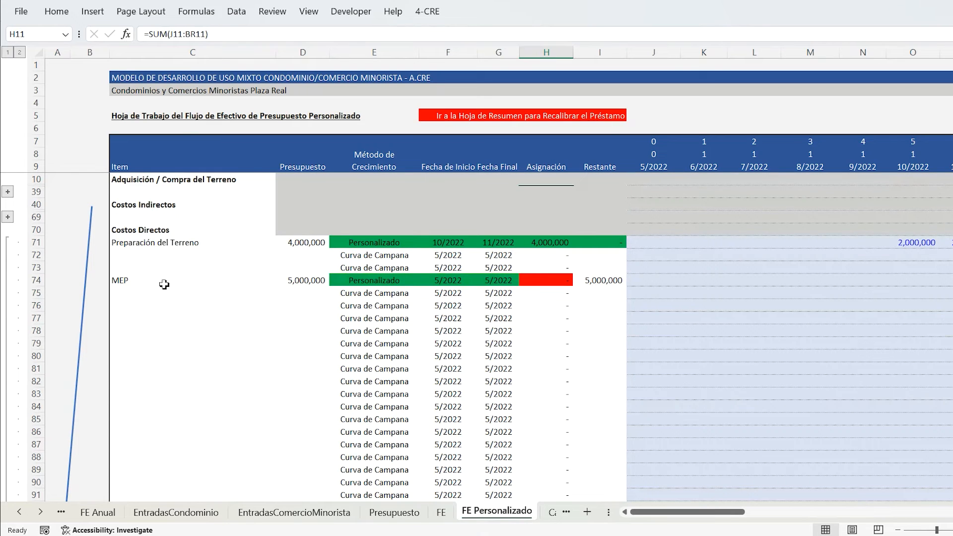
{"action": "left_click", "coordinate": [561, 285]}
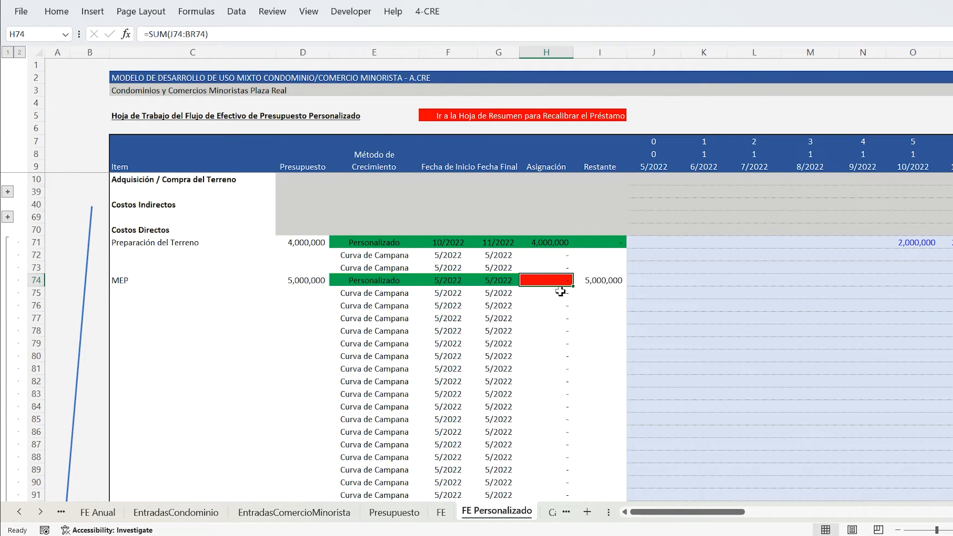
Step: Enter 2500000 as MEP's custom cost in month 15 (8/2023)
{"action": "left_click", "coordinate": [764, 281]}
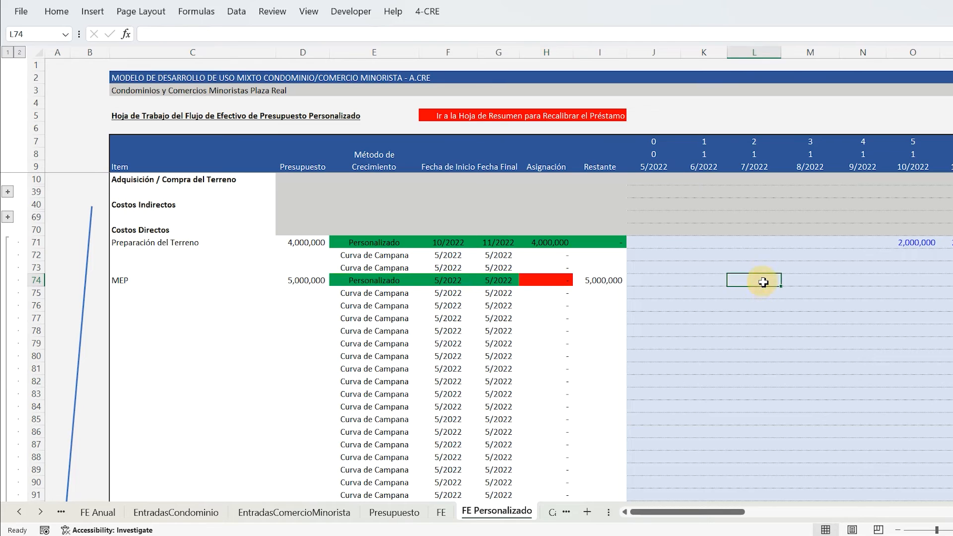
{"action": "key", "text": "Right"}
{"action": "key", "text": "Right"}
{"action": "key", "text": "Right"}
{"action": "key", "text": "Right"}
{"action": "key", "text": "Right"}
{"action": "key", "text": "Right"}
{"action": "key", "text": "Right"}
{"action": "key", "text": "Right"}
{"action": "key", "text": "Right"}
{"action": "key", "text": "Right"}
{"action": "key", "text": "Right"}
{"action": "key", "text": "Right"}
{"action": "key", "text": "Right"}
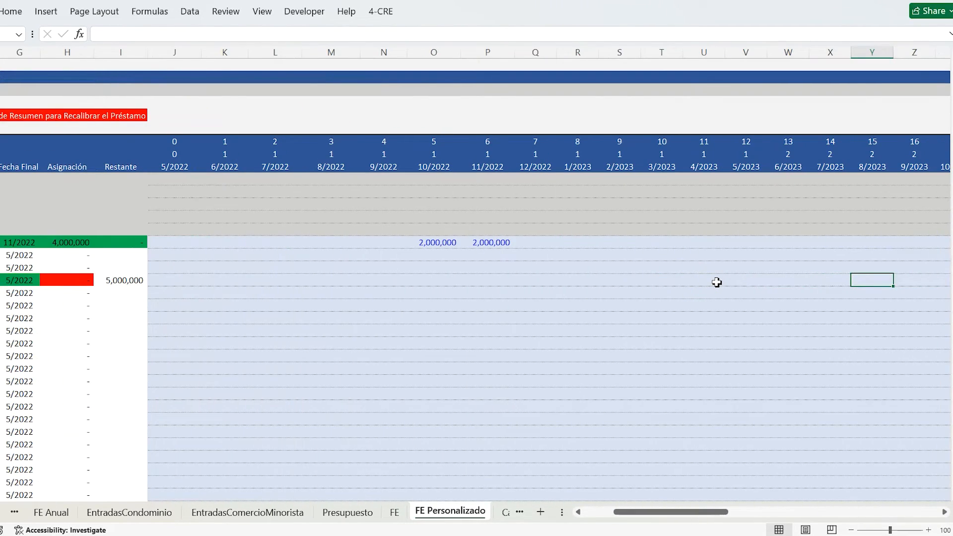
{"action": "type", "text": "2500000"}
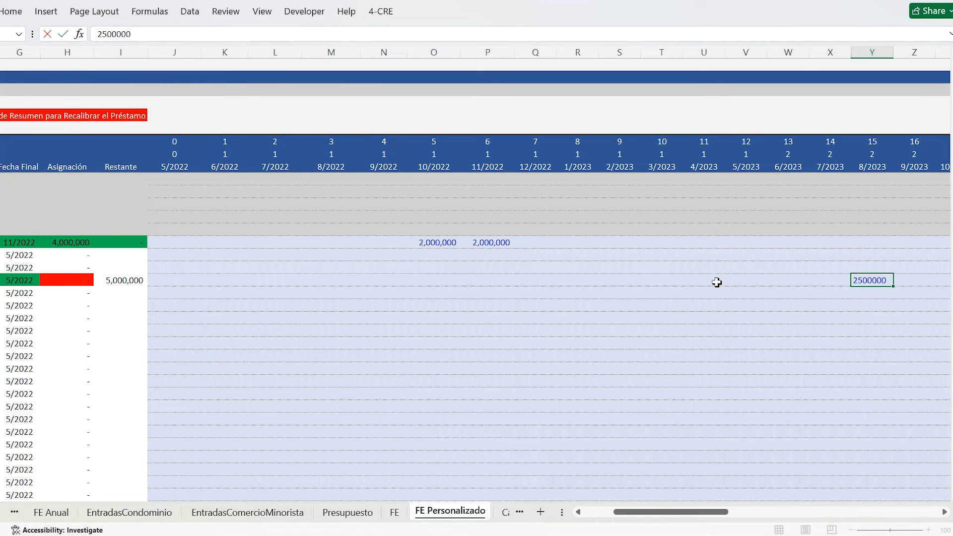
{"action": "key", "text": "ctrl+Return"}
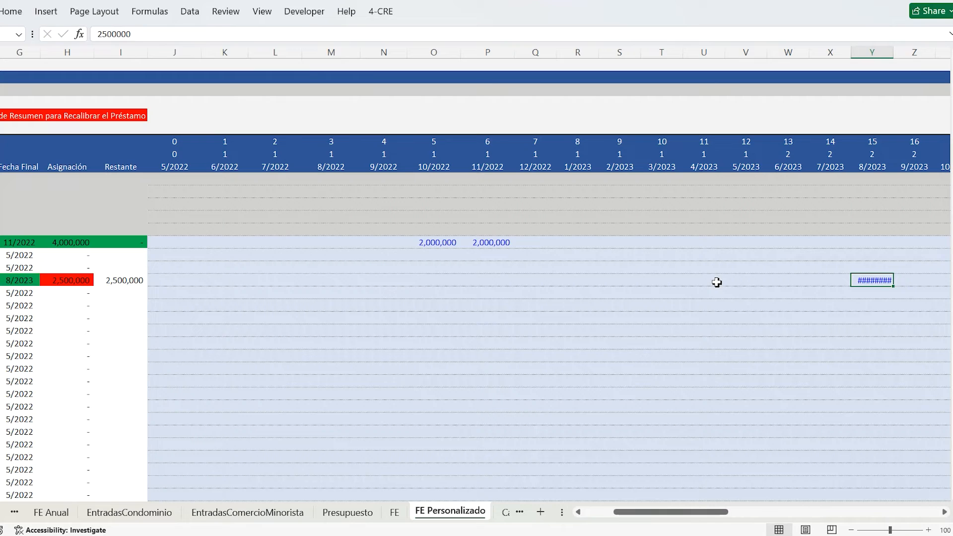
Step: Enter 2500000 as MEP's custom cost in month 25 (6/2024) and autofit that month's column width
{"action": "key", "text": "Right"}
{"action": "key", "text": "Right"}
{"action": "key", "text": "Right"}
{"action": "key", "text": "Right"}
{"action": "key", "text": "Right"}
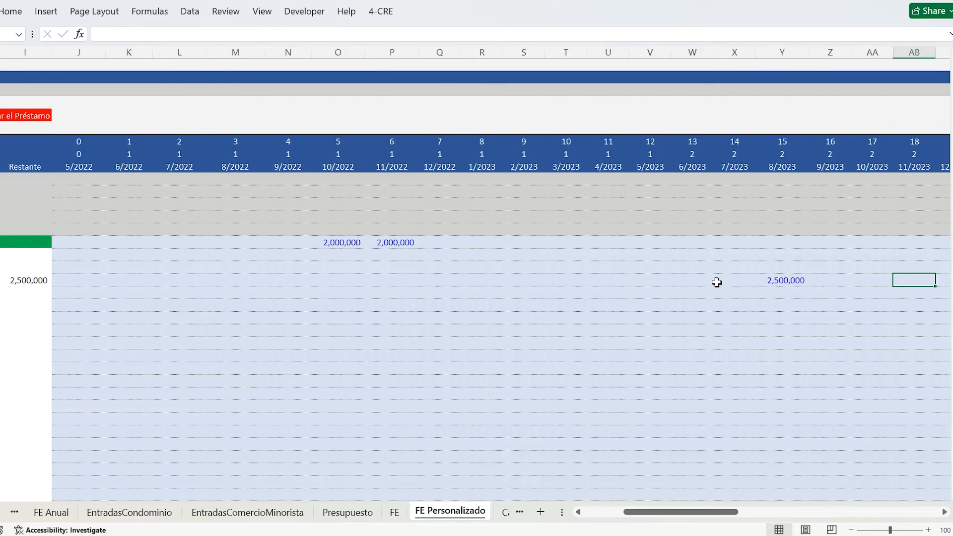
{"action": "key", "text": "Right"}
{"action": "key", "text": "Right"}
{"action": "key", "text": "Right"}
{"action": "key", "text": "Right"}
{"action": "key", "text": "Right"}
{"action": "key", "text": "Right"}
{"action": "key", "text": "Right"}
{"action": "key", "text": "Right"}
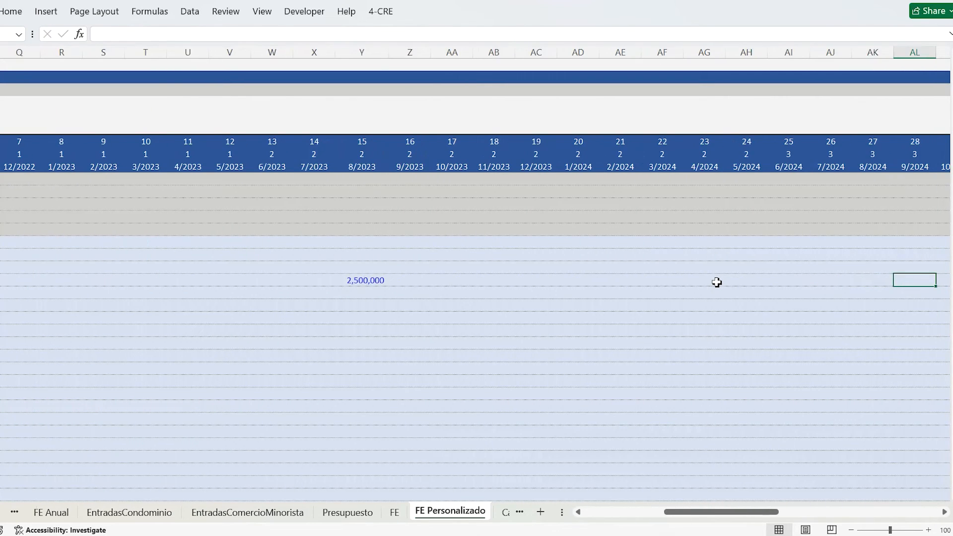
{"action": "key", "text": "Left"}
{"action": "key", "text": "Left"}
{"action": "key", "text": "Left"}
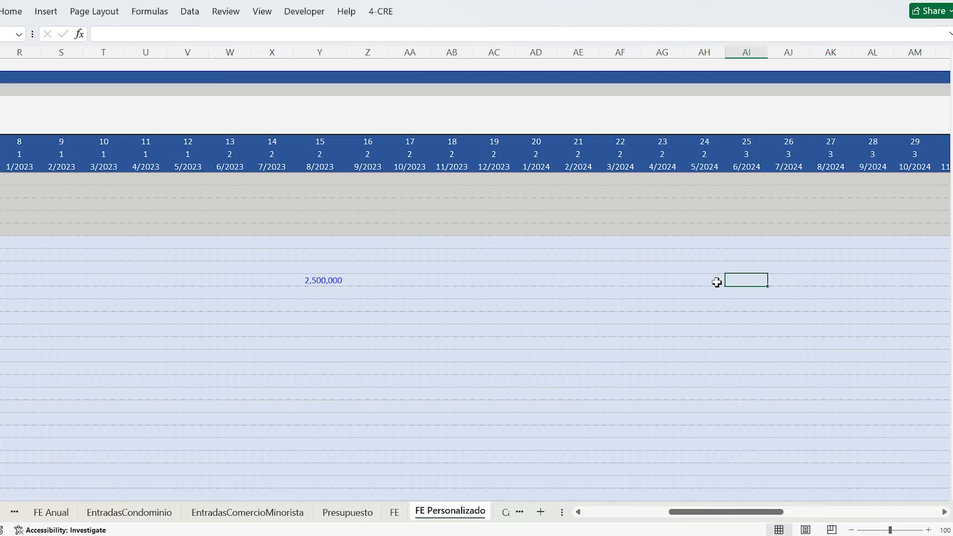
{"action": "type", "text": "2500000"}
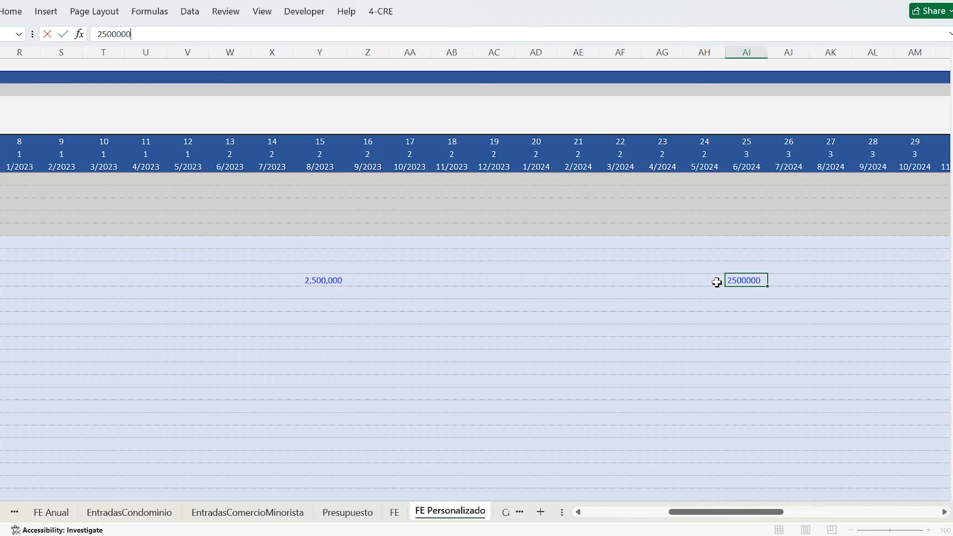
{"action": "key", "text": "ctrl+Return"}
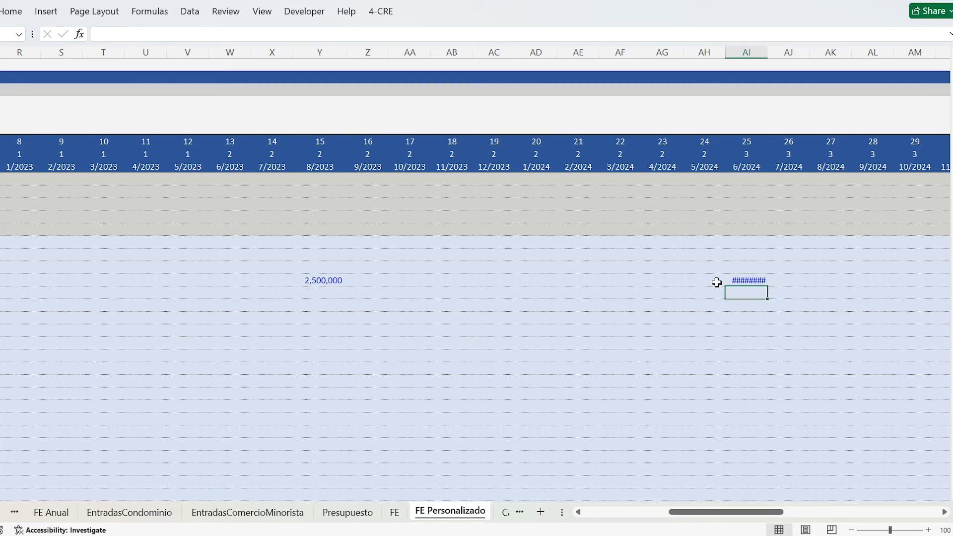
{"action": "key", "text": "alt+h"}
{"action": "key", "text": "o"}
{"action": "key", "text": "i"}
Step: Go back along MEP's row to its start to review the updated dates, Asignación and Restante
{"action": "key", "text": "ctrl+Left"}
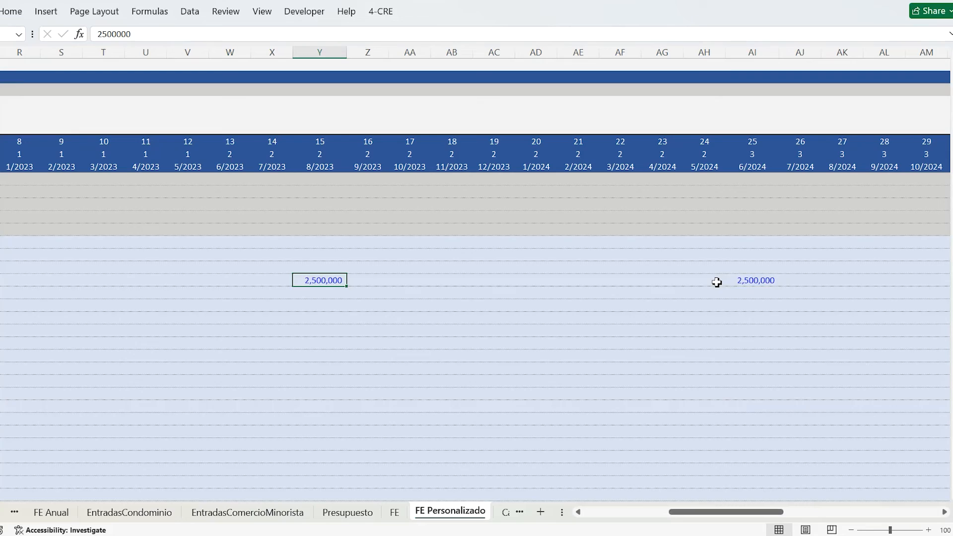
{"action": "key", "text": "Left"}
{"action": "key", "text": "Left"}
{"action": "key", "text": "ctrl+Left"}
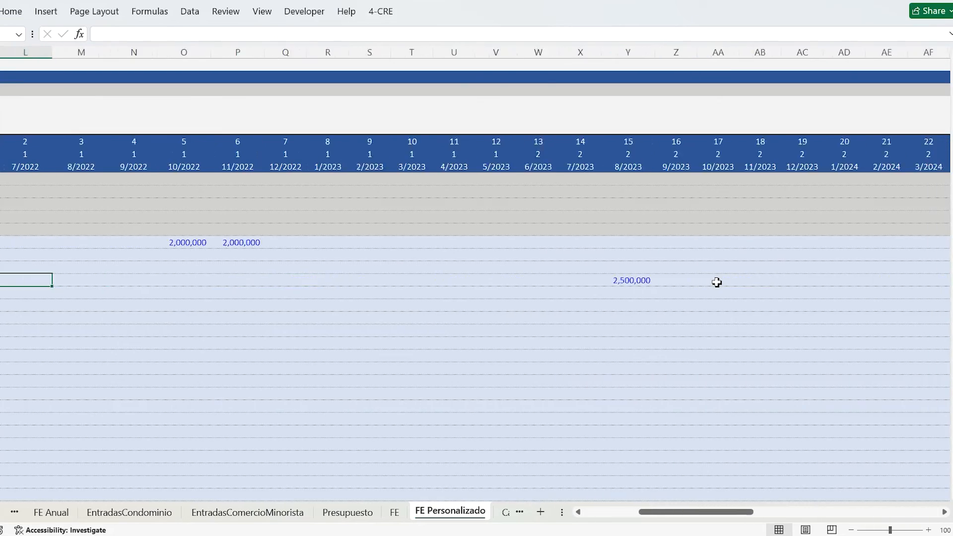
{"action": "key", "text": "Left"}
{"action": "key", "text": "Left"}
{"action": "key", "text": "Left"}
{"action": "key", "text": "Left"}
{"action": "key", "text": "Left"}
{"action": "key", "text": "Left"}
{"action": "key", "text": "Left"}
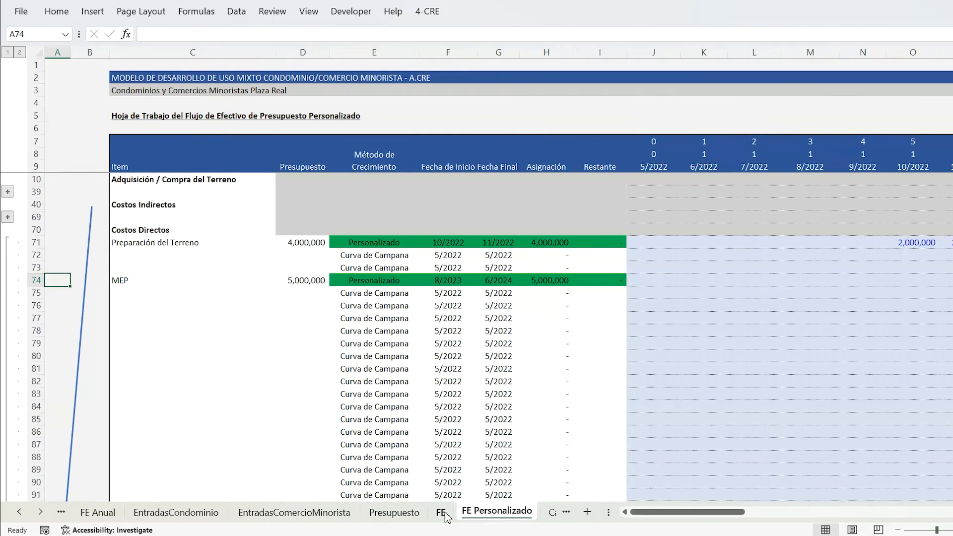
Step: Collapse the Costos Directos detail rows on the FE sheet and go to the Flujo de efectivo y venta del comercio minorista (Retail) heading
{"action": "left_click", "coordinate": [442, 513]}
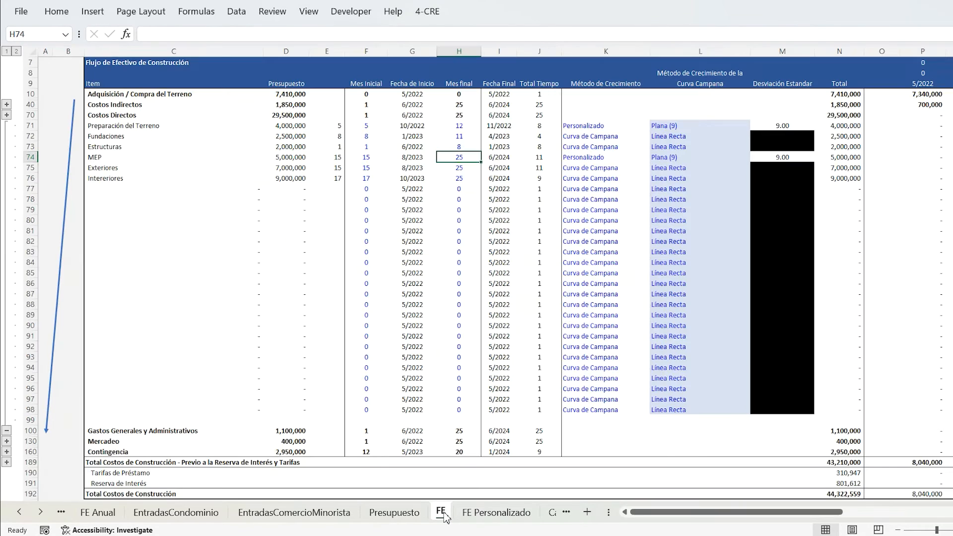
{"action": "left_click", "coordinate": [6, 430]}
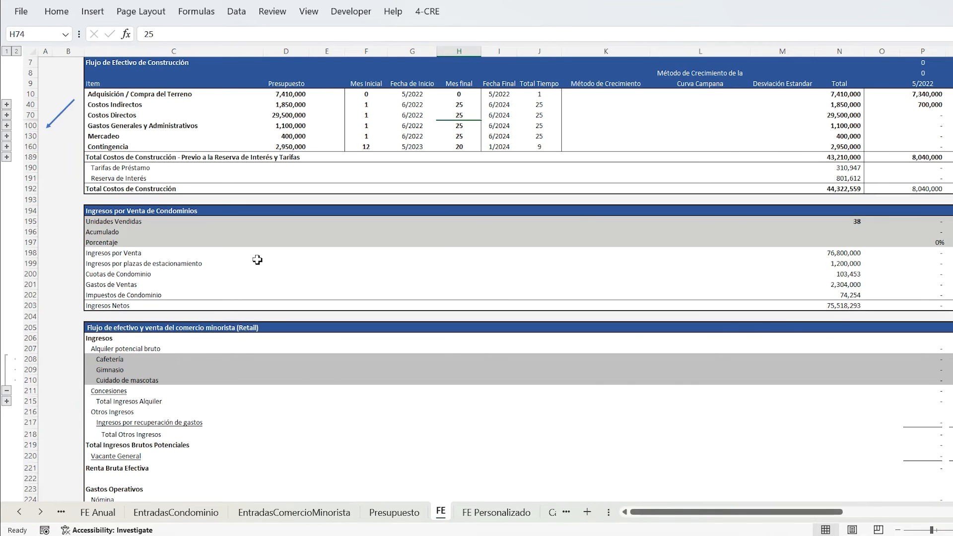
{"action": "scroll", "coordinate": [258, 260], "scroll_direction": "down", "scroll_amount": 4}
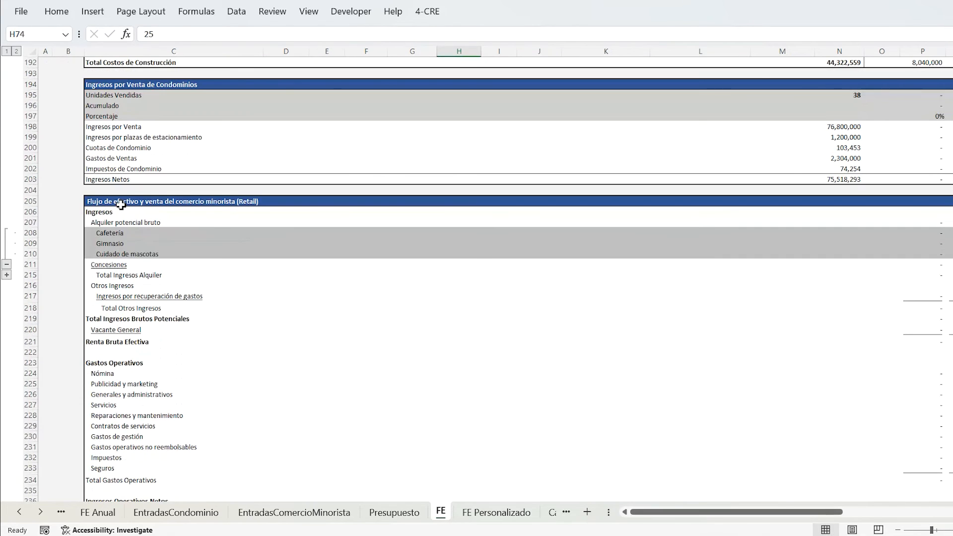
{"action": "left_click", "coordinate": [121, 205]}
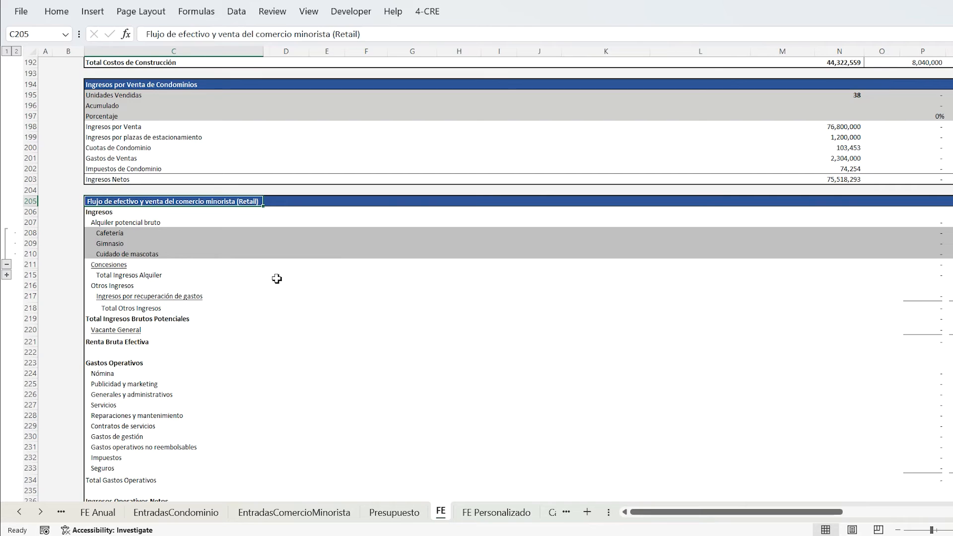
Step: Review the retail cash flow's rows from Ingresos and Gastos Operativos through Ingresos Operativos Netos
{"action": "scroll", "coordinate": [195, 268], "scroll_direction": "down", "scroll_amount": 1}
{"action": "left_click_drag", "start_coordinate": [137, 181], "coordinate": [137, 469]}
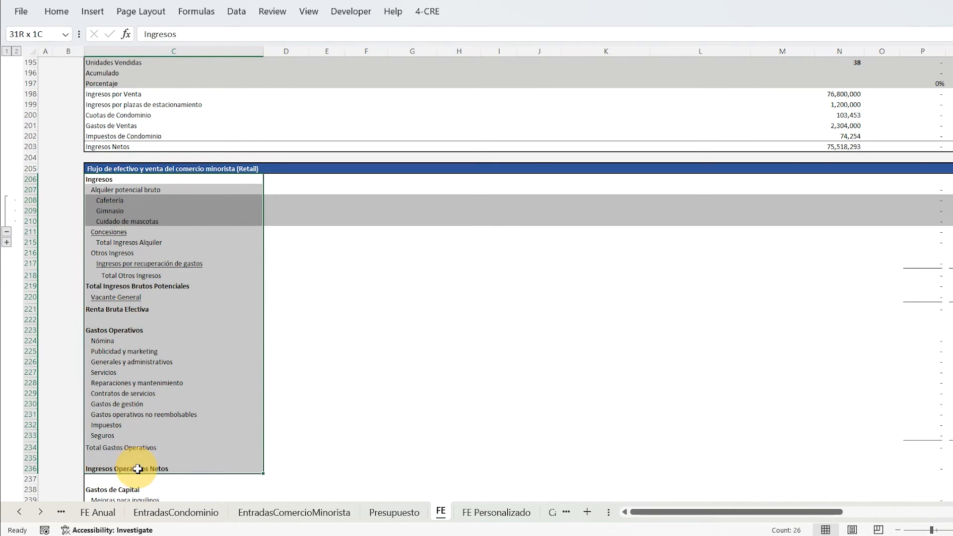
{"action": "scroll", "coordinate": [208, 479], "scroll_direction": "down", "scroll_amount": 3}
{"action": "scroll", "coordinate": [305, 352], "scroll_direction": "down", "scroll_amount": 4}
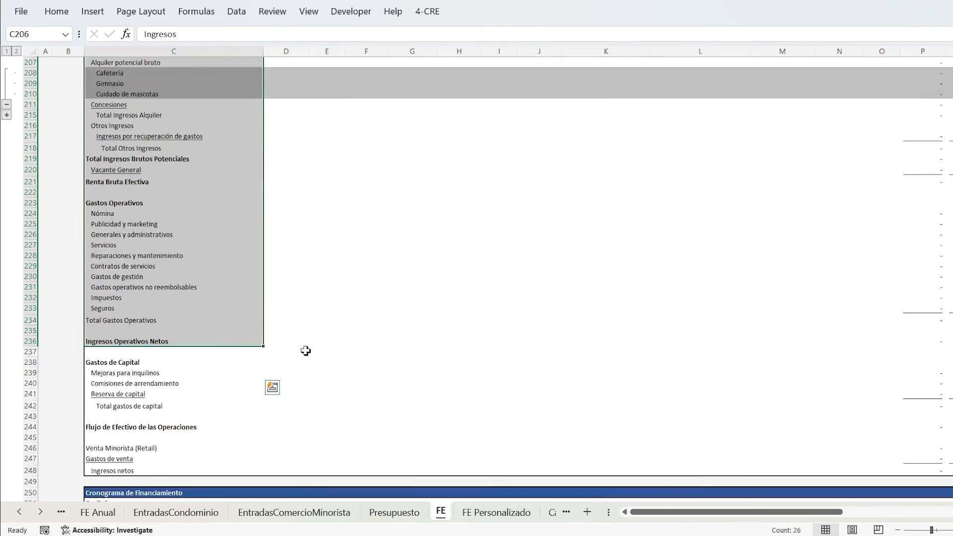
{"action": "left_click", "coordinate": [146, 256]}
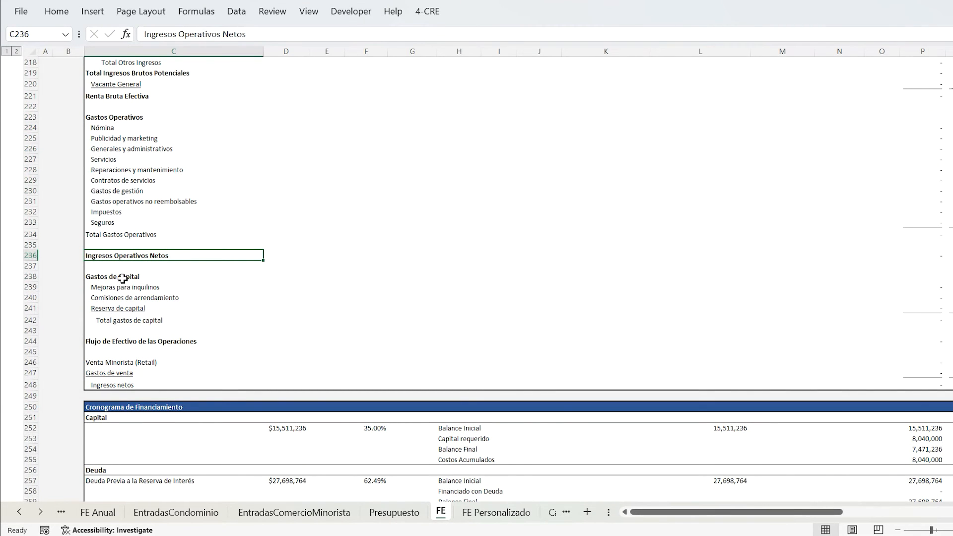
Step: Review the retail Gastos de Capital rows: Mejoras para inquilinos, Comisiones de arrendamiento and Reserva de capital
{"action": "left_click_drag", "start_coordinate": [123, 279], "coordinate": [137, 301]}
{"action": "left_click", "coordinate": [151, 299]}
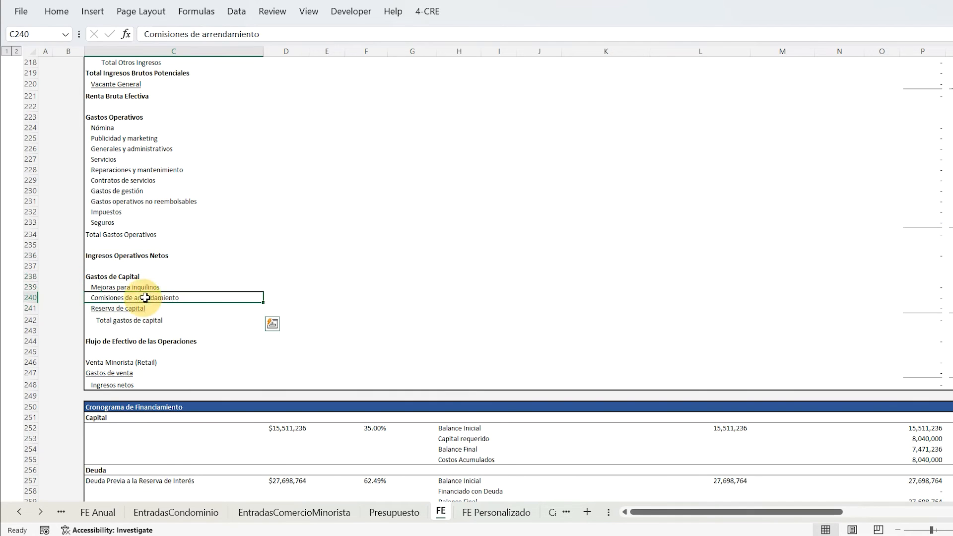
{"action": "left_click", "coordinate": [135, 311]}
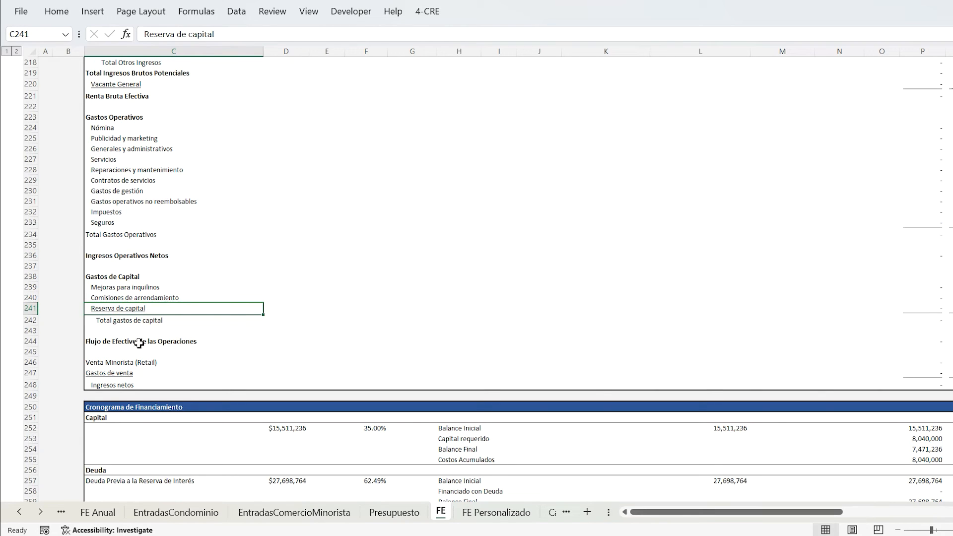
Step: Check the Venta Minorista (Retail) and Gastos de venta rows and follow the sale row across the months to the sale month
{"action": "left_click", "coordinate": [117, 363]}
{"action": "left_click", "coordinate": [124, 374]}
{"action": "left_click", "coordinate": [135, 364]}
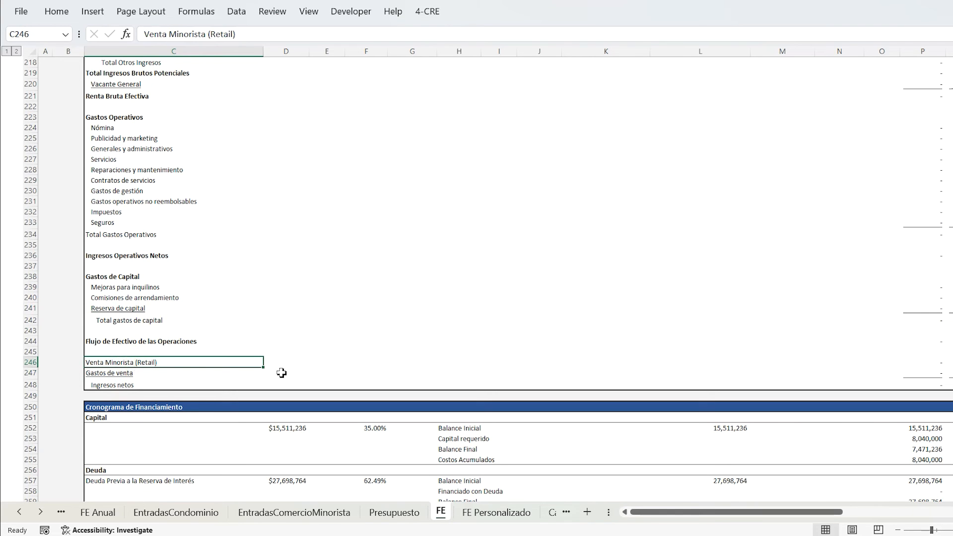
{"action": "key", "text": "Right"}
{"action": "key", "text": "Right"}
{"action": "key", "text": "Right"}
{"action": "key", "text": "Right"}
{"action": "key", "text": "Right"}
{"action": "key", "text": "Right"}
{"action": "key", "text": "Right"}
{"action": "key", "text": "Right"}
{"action": "key", "text": "Right"}
{"action": "key", "text": "Right"}
{"action": "key", "text": "Right"}
{"action": "key", "text": "Right"}
{"action": "key", "text": "Right"}
{"action": "key", "text": "Right"}
{"action": "key", "text": "Right"}
{"action": "key", "text": "Right"}
{"action": "key", "text": "Right"}
{"action": "key", "text": "Right"}
{"action": "key", "text": "Right"}
{"action": "key", "text": "Right"}
{"action": "key", "text": "Right"}
{"action": "key", "text": "Right"}
{"action": "key", "text": "Right"}
{"action": "key", "text": "Right"}
{"action": "key", "text": "Right"}
{"action": "key", "text": "Right"}
{"action": "key", "text": "Right"}
{"action": "key", "text": "Right"}
{"action": "key", "text": "Right"}
{"action": "key", "text": "Right"}
{"action": "key", "text": "Right"}
{"action": "key", "text": "Right"}
{"action": "key", "text": "Right"}
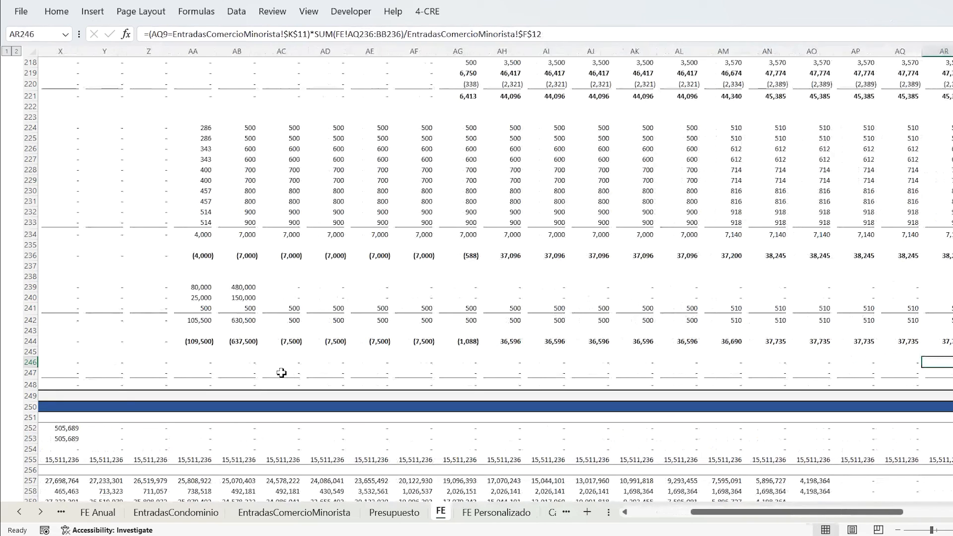
{"action": "key", "text": "Right"}
{"action": "key", "text": "Right"}
{"action": "key", "text": "Right"}
{"action": "key", "text": "Right"}
{"action": "key", "text": "Right"}
{"action": "key", "text": "Right"}
{"action": "key", "text": "Right"}
{"action": "key", "text": "Right"}
{"action": "key", "text": "Right"}
{"action": "key", "text": "Right"}
{"action": "key", "text": "Right"}
{"action": "key", "text": "Right"}
{"action": "key", "text": "Right"}
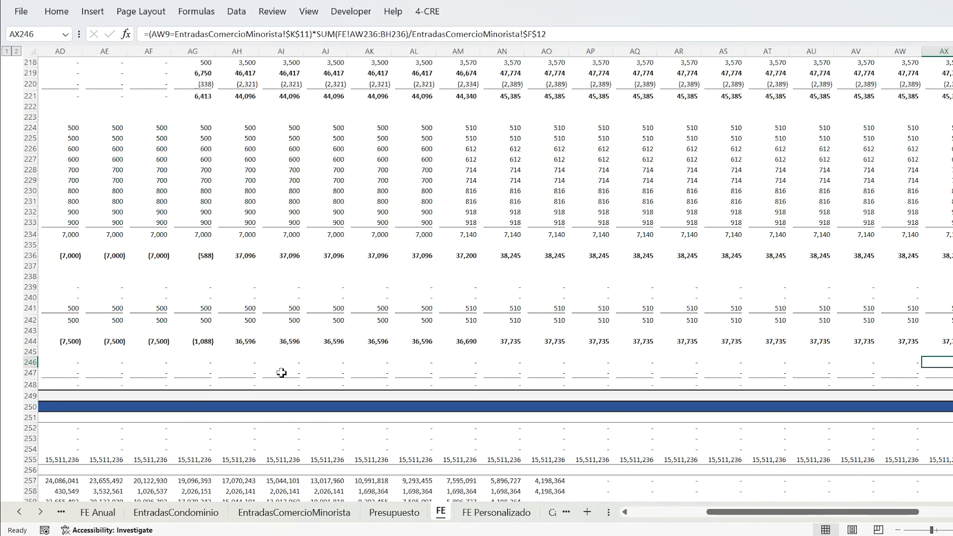
{"action": "key", "text": "Right"}
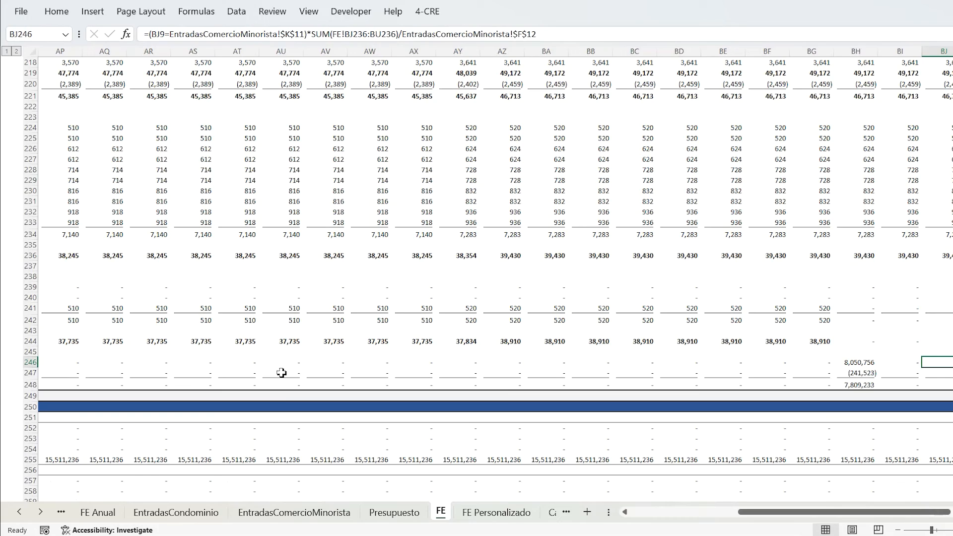
Step: Compare the retail sale column's month in the FE timeline with Fecha de salida on the EntradasComercioMinorista sheet
{"action": "scroll", "coordinate": [819, 159], "scroll_direction": "up", "scroll_amount": 15}
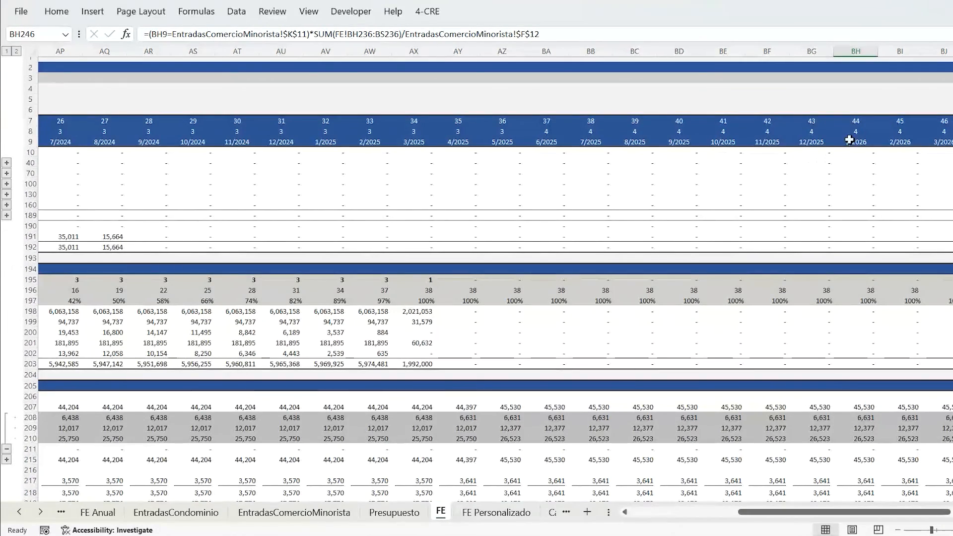
{"action": "left_click", "coordinate": [864, 142]}
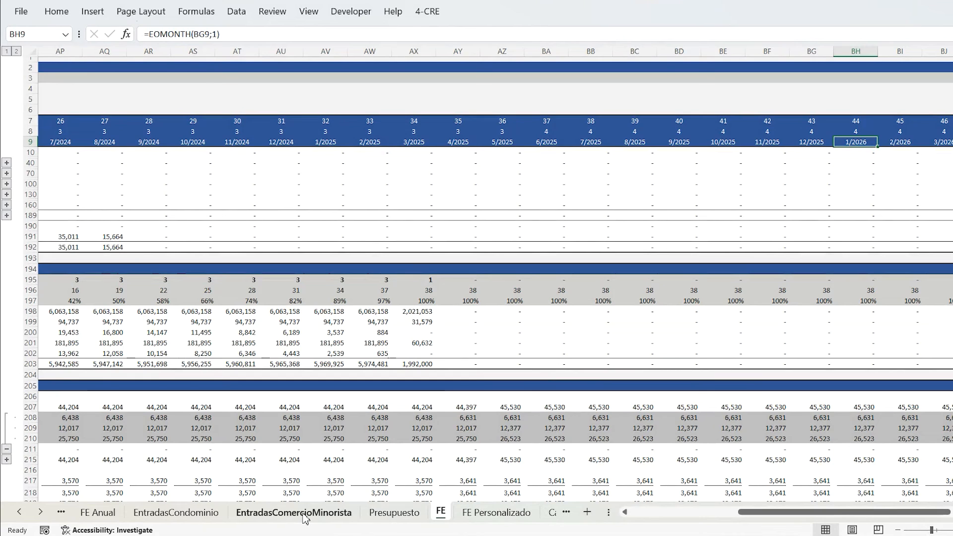
{"action": "left_click", "coordinate": [305, 517]}
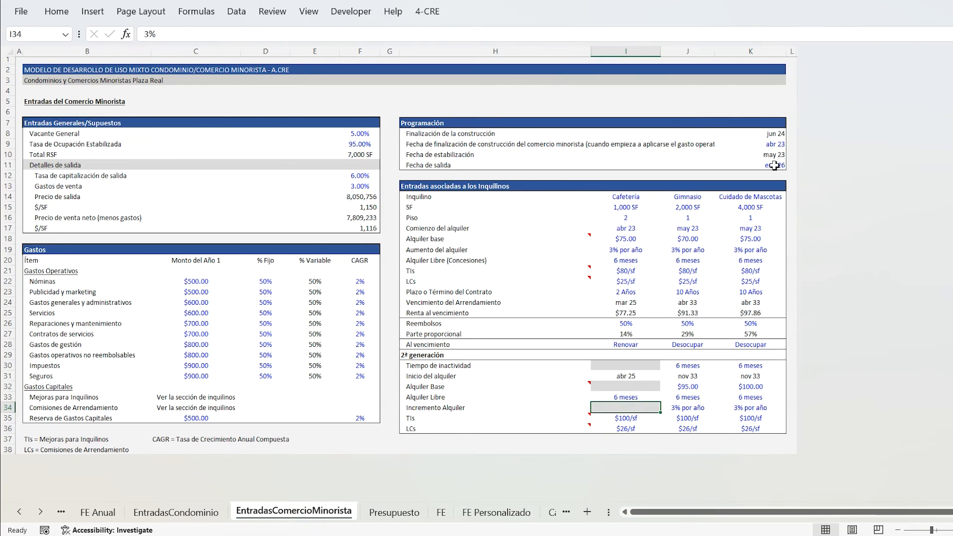
{"action": "left_click", "coordinate": [771, 166]}
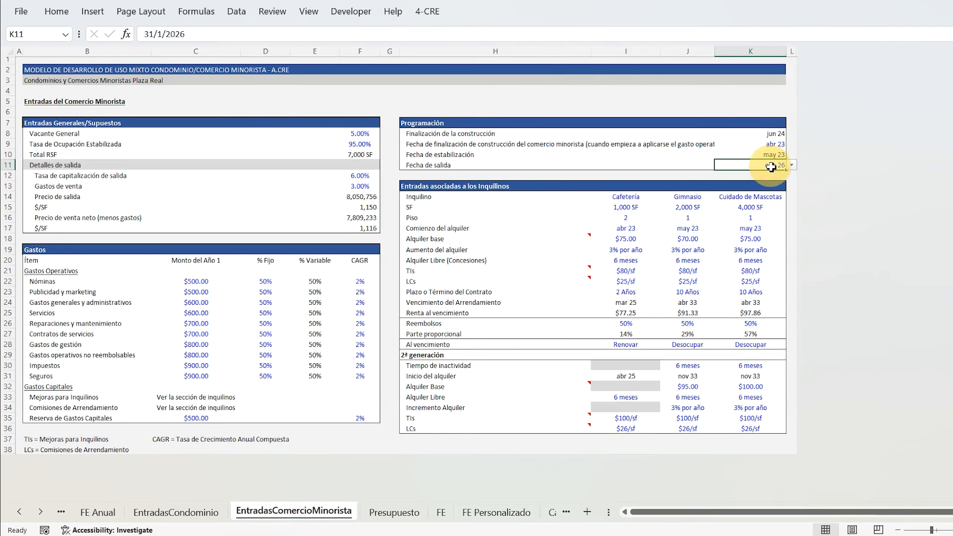
Step: Return to the FE sheet and go to the Cronograma de Financiamiento heading
{"action": "left_click", "coordinate": [440, 519]}
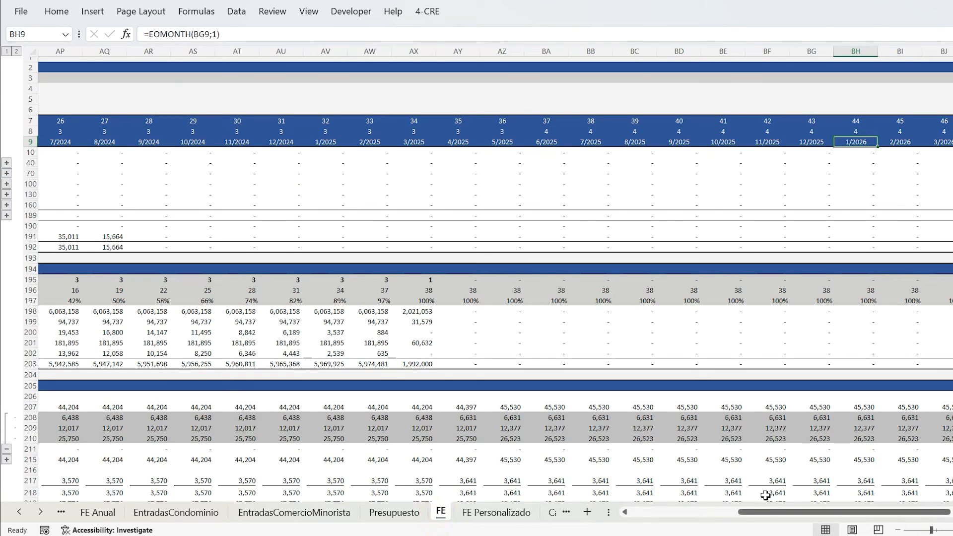
{"action": "left_click_drag", "start_coordinate": [770, 512], "coordinate": [556, 520]}
{"action": "scroll", "coordinate": [268, 405], "scroll_direction": "down", "scroll_amount": 15}
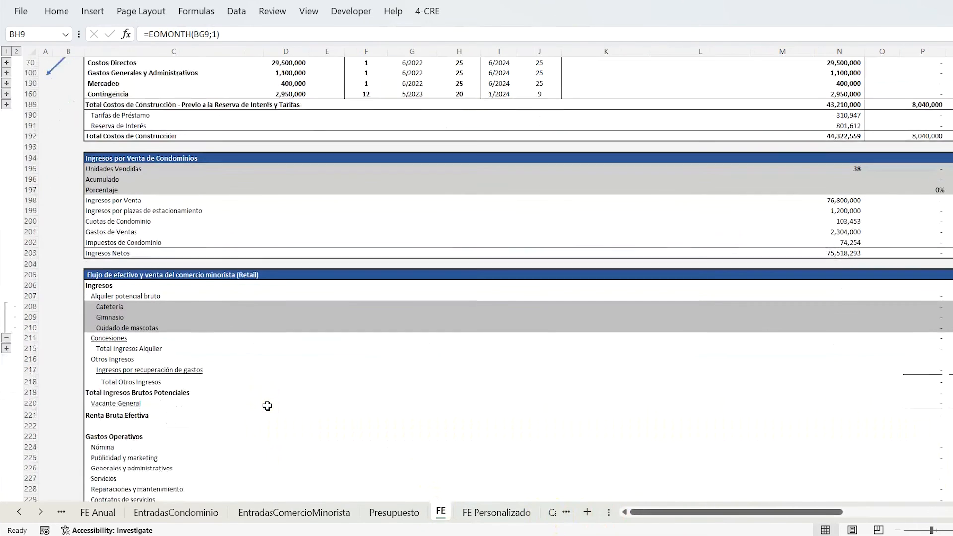
{"action": "scroll", "coordinate": [267, 406], "scroll_direction": "down", "scroll_amount": 6}
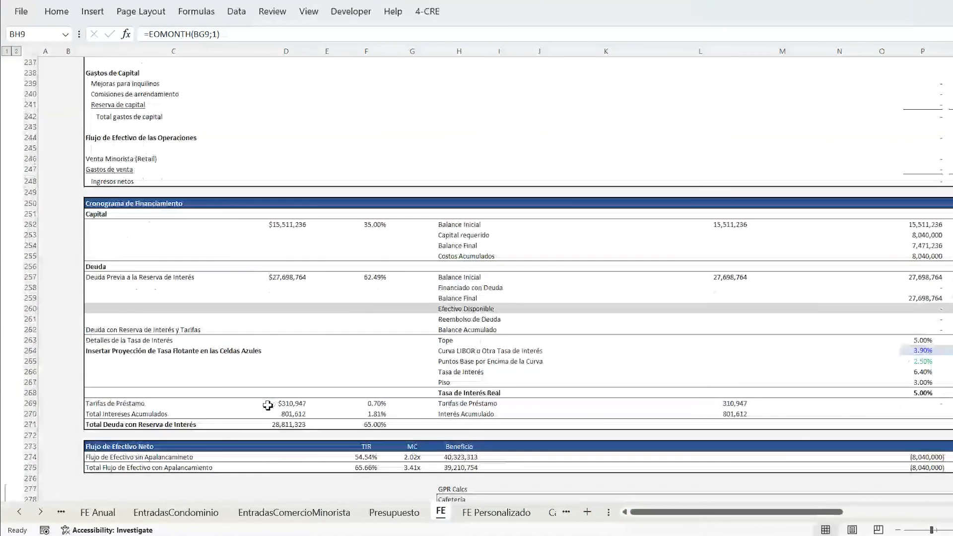
{"action": "left_click", "coordinate": [141, 204]}
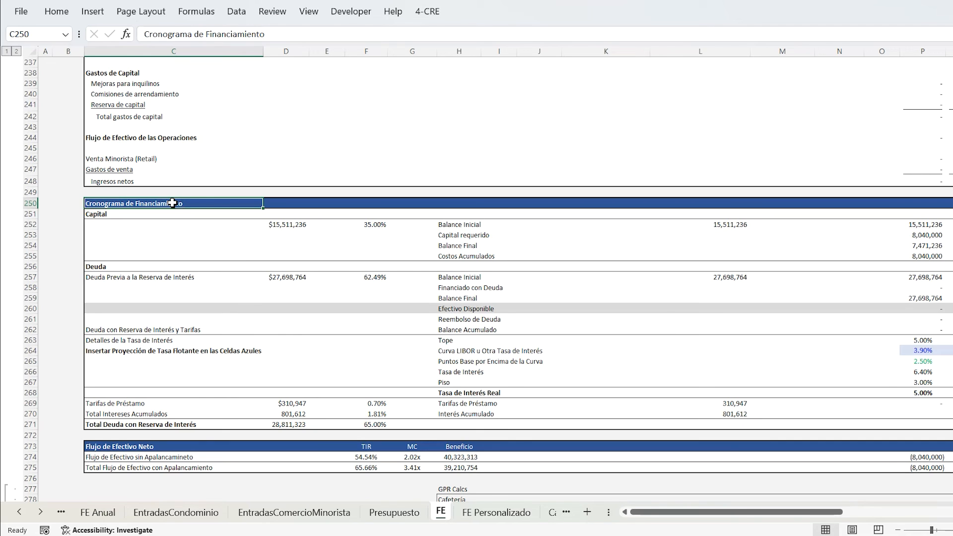
Step: Examine the floating-rate projection's blue cells in the Curva LIBOR u Otra Tasa de Interés row across the months and return to its start
{"action": "left_click", "coordinate": [117, 352]}
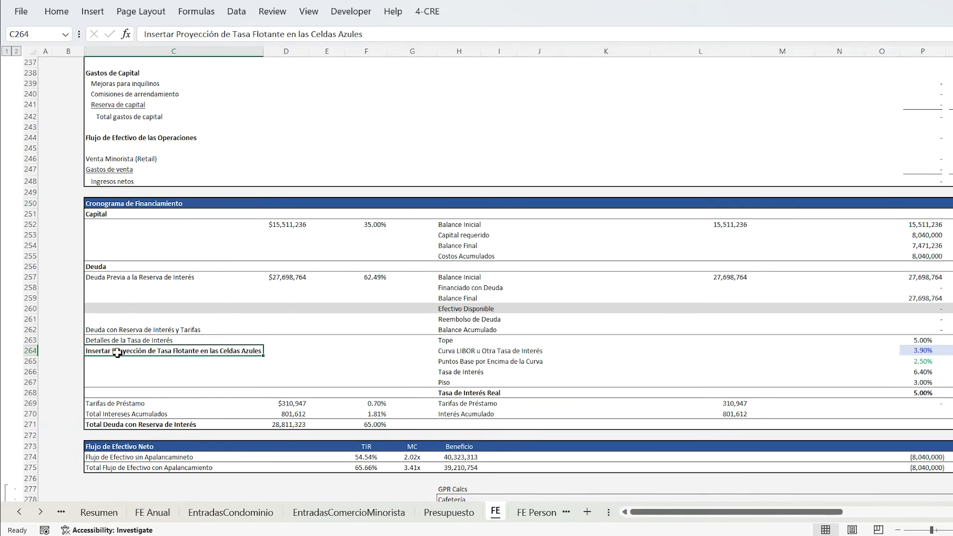
{"action": "key", "text": "Right"}
{"action": "key", "text": "Right"}
{"action": "key", "text": "Right"}
{"action": "key", "text": "Right"}
{"action": "key", "text": "Right"}
{"action": "key", "text": "Right"}
{"action": "key", "text": "Right"}
{"action": "key", "text": "Right"}
{"action": "key", "text": "Right"}
{"action": "key", "text": "Right"}
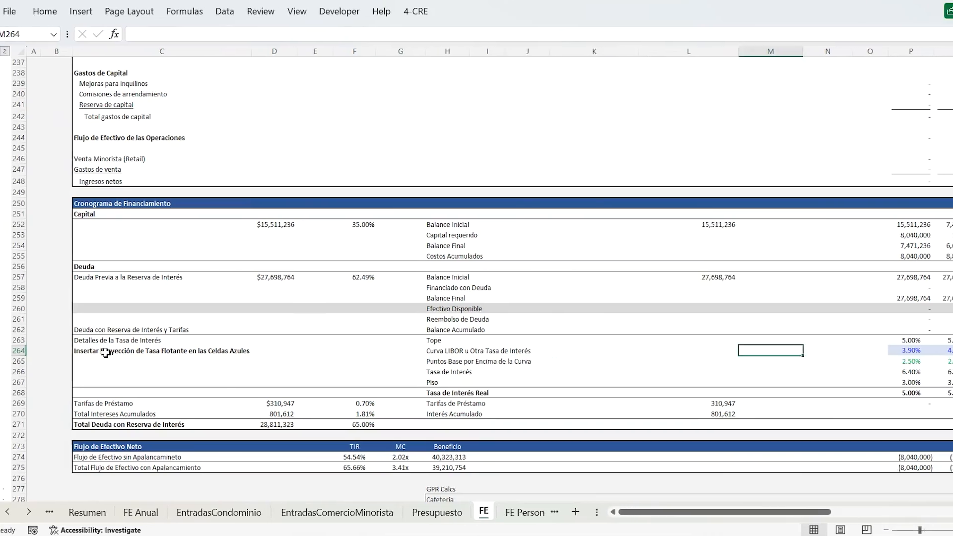
{"action": "key", "text": "Right"}
{"action": "key", "text": "Right"}
{"action": "key", "text": "Right"}
{"action": "key", "text": "Right"}
{"action": "key", "text": "Right"}
{"action": "key", "text": "Right"}
{"action": "key", "text": "Right"}
{"action": "key", "text": "Right"}
{"action": "key", "text": "Right"}
{"action": "key", "text": "Right"}
{"action": "key", "text": "Right"}
{"action": "key", "text": "Right"}
{"action": "key", "text": "Right"}
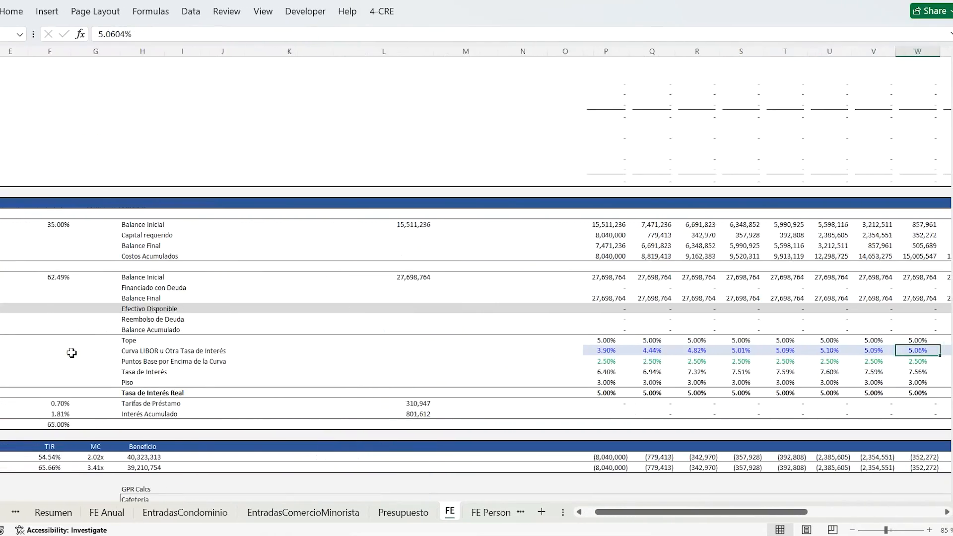
{"action": "key", "text": "Right"}
{"action": "key", "text": "Right"}
{"action": "key", "text": "Right"}
{"action": "key", "text": "Right"}
{"action": "key", "text": "Right"}
{"action": "key", "text": "Right"}
{"action": "key", "text": "Right"}
{"action": "key", "text": "Right"}
{"action": "key", "text": "Right"}
{"action": "key", "text": "Right"}
{"action": "key", "text": "Right"}
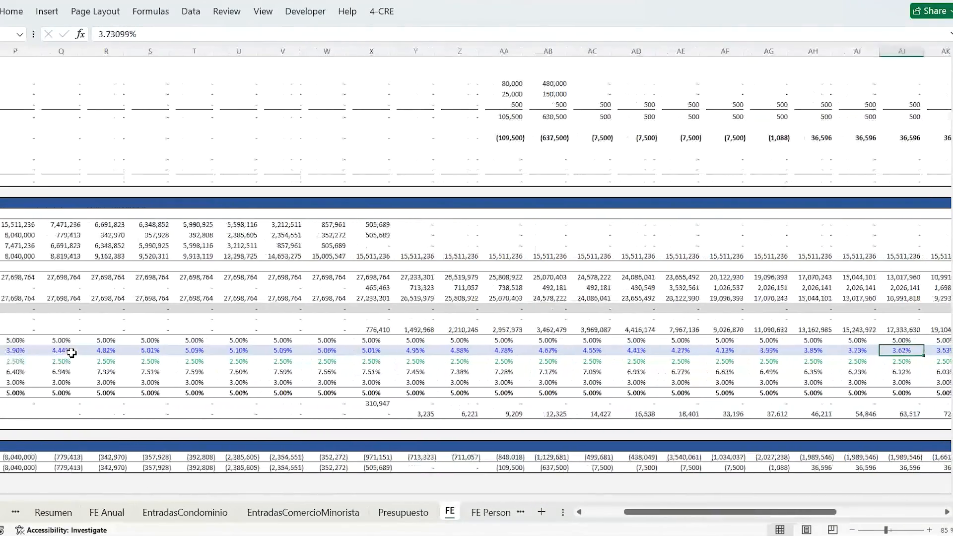
{"action": "key", "text": "Left"}
{"action": "key", "text": "Left"}
{"action": "key", "text": "Left"}
{"action": "key", "text": "Left"}
{"action": "key", "text": "Left"}
{"action": "key", "text": "Left"}
{"action": "key", "text": "Left"}
{"action": "key", "text": "Left"}
{"action": "key", "text": "Left"}
{"action": "key", "text": "Left"}
{"action": "key", "text": "Left"}
{"action": "key", "text": "Left"}
{"action": "key", "text": "Left"}
{"action": "key", "text": "Left"}
{"action": "key", "text": "Left"}
{"action": "key", "text": "Left"}
{"action": "key", "text": "Left"}
{"action": "key", "text": "Left"}
{"action": "key", "text": "Left"}
{"action": "key", "text": "Left"}
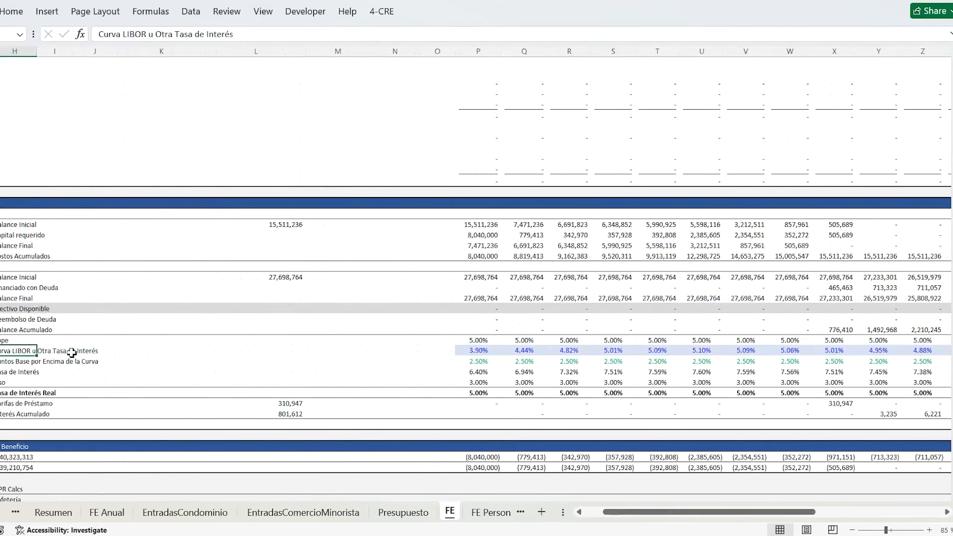
{"action": "key", "text": "Left"}
{"action": "key", "text": "Left"}
{"action": "key", "text": "Left"}
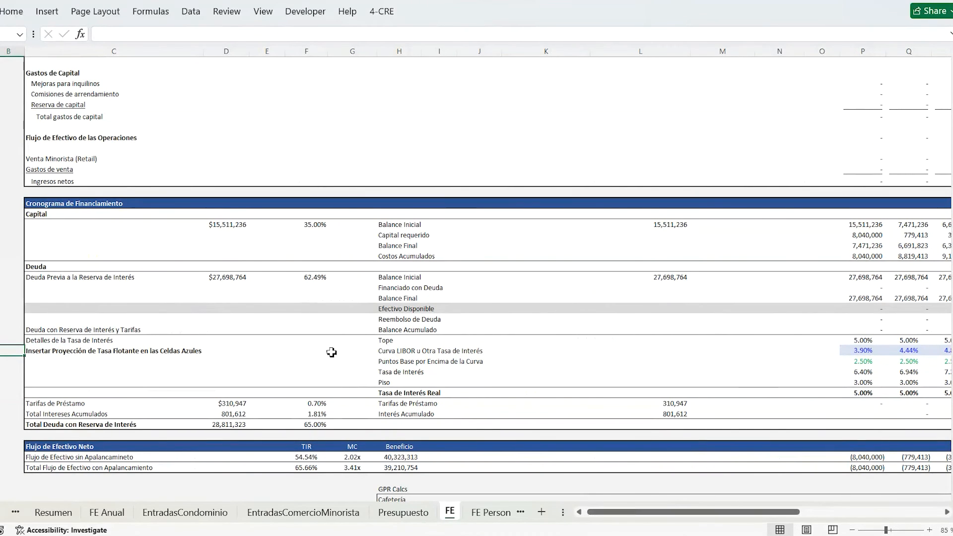
Step: Check the Curva LIBOR and Puntos Base por Encima de la Curva rows against the Tasa de Interés assumption on the Resumen sheet
{"action": "left_click", "coordinate": [401, 352]}
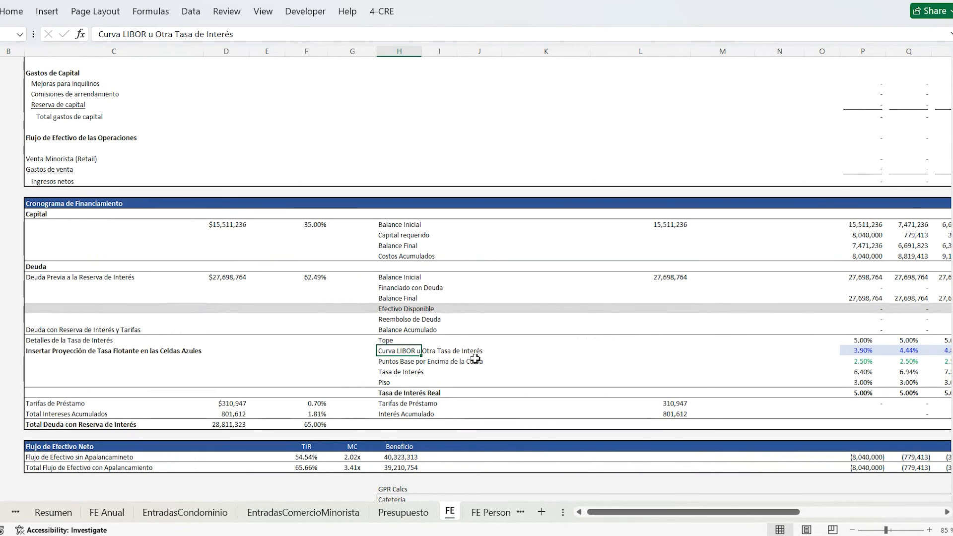
{"action": "left_click", "coordinate": [432, 363]}
{"action": "left_click", "coordinate": [388, 362]}
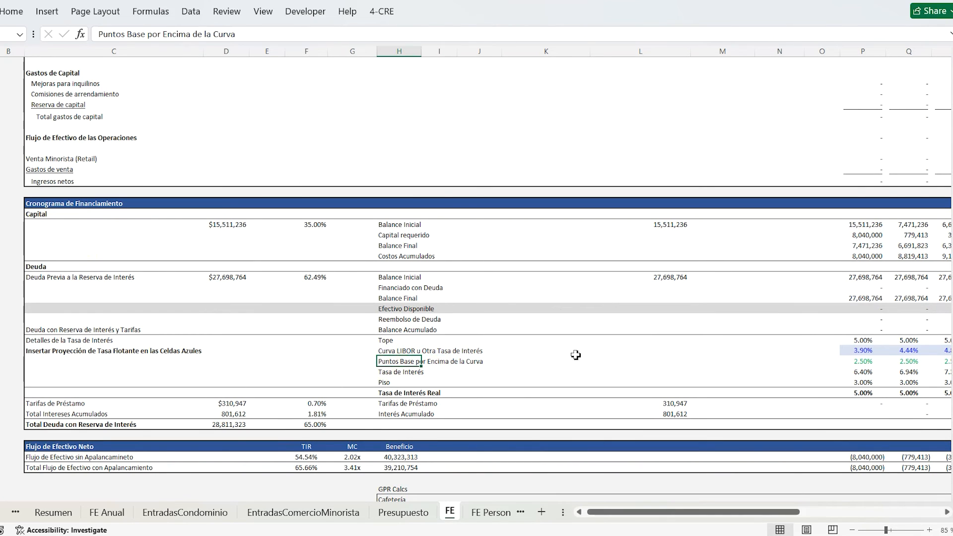
{"action": "left_click", "coordinate": [862, 362]}
{"action": "left_click", "coordinate": [398, 363]}
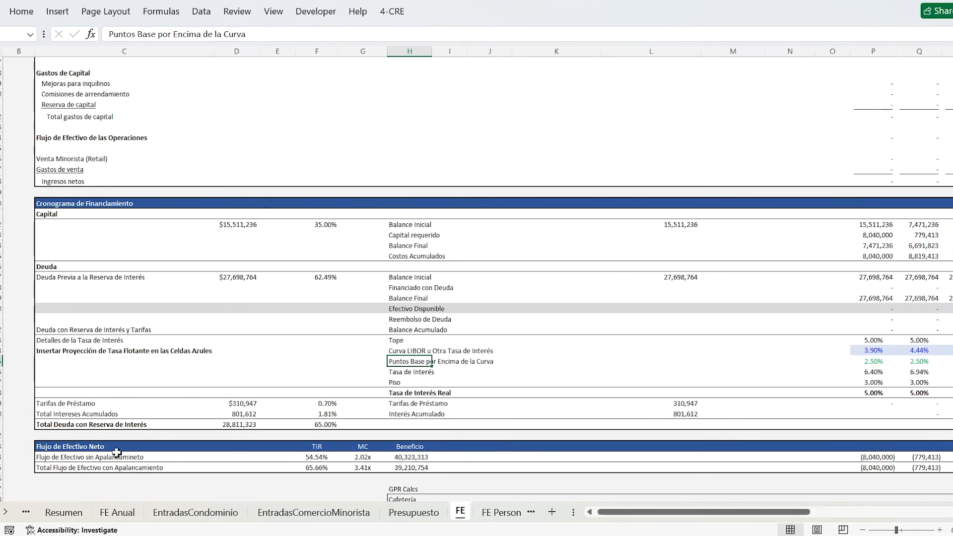
{"action": "left_click", "coordinate": [91, 516]}
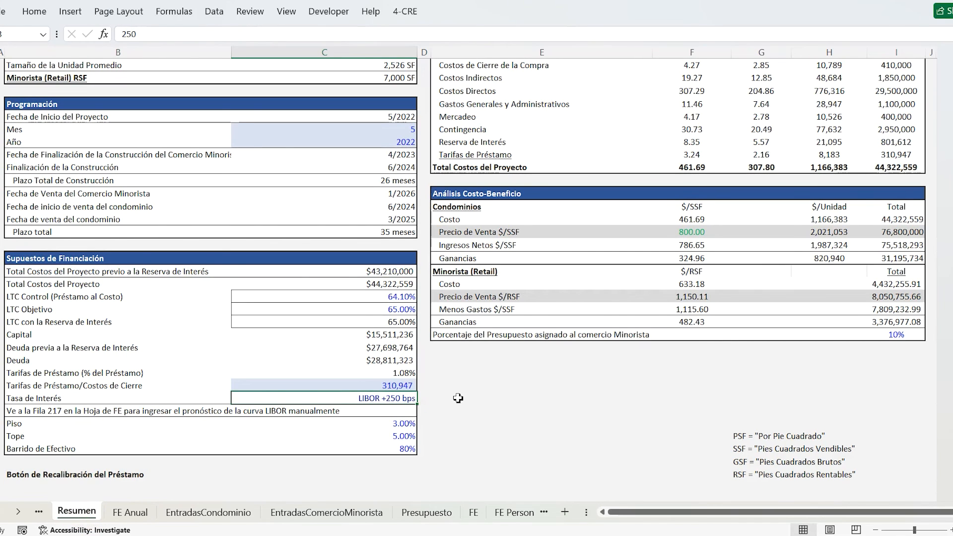
Step: Compare the first month's Piso and Tope rates on the FE sheet with their source assumptions on Resumen
{"action": "left_click", "coordinate": [473, 513]}
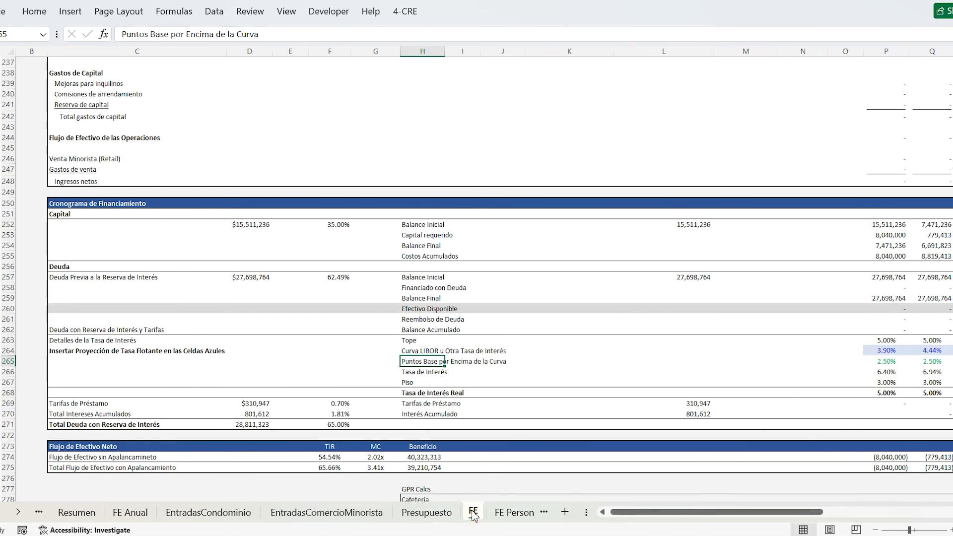
{"action": "left_click", "coordinate": [891, 384]}
{"action": "left_click", "coordinate": [889, 342]}
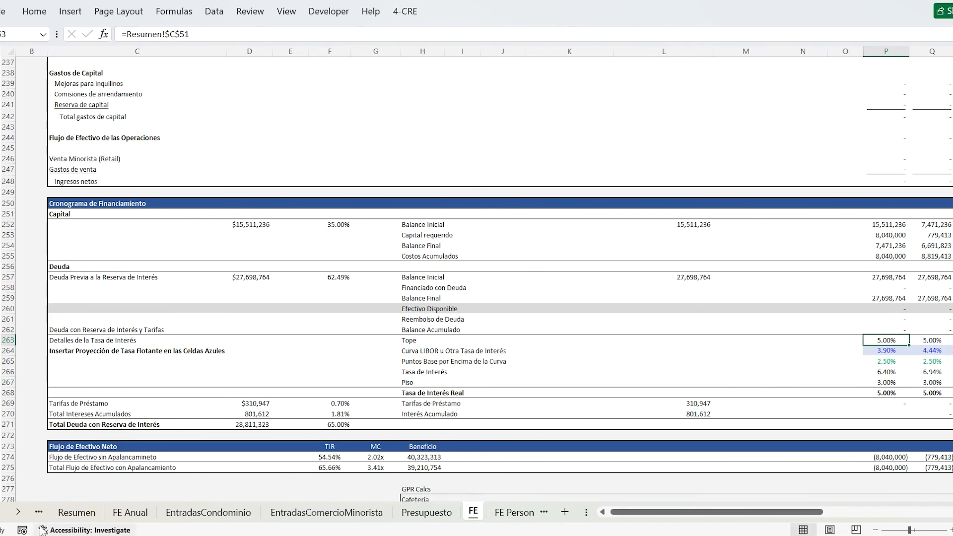
{"action": "left_click", "coordinate": [79, 513]}
{"action": "left_click", "coordinate": [404, 425]}
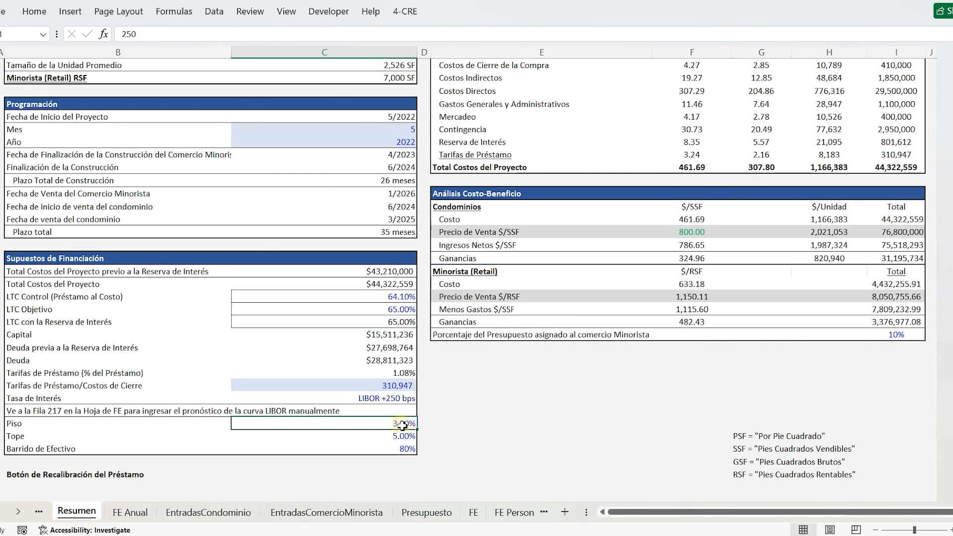
{"action": "left_click", "coordinate": [404, 436]}
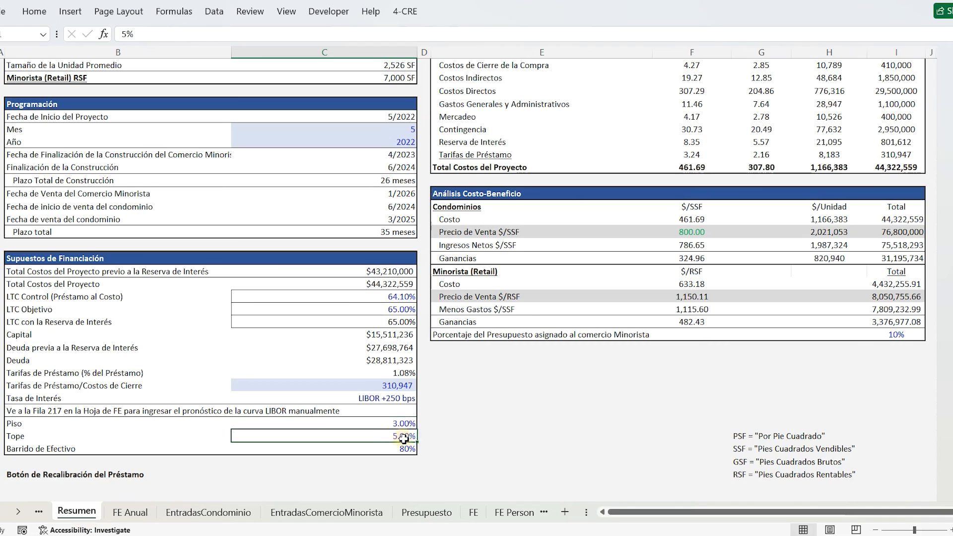
Step: Return to the FE sheet, inspect the first month's Tasa de Interés Real formula and compare the rate across the following months
{"action": "left_click", "coordinate": [473, 513]}
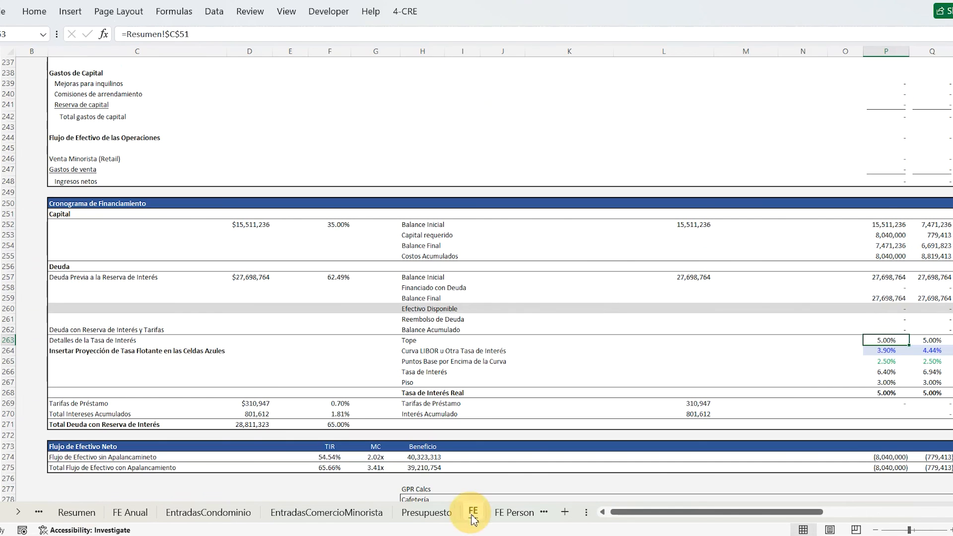
{"action": "left_click", "coordinate": [886, 392]}
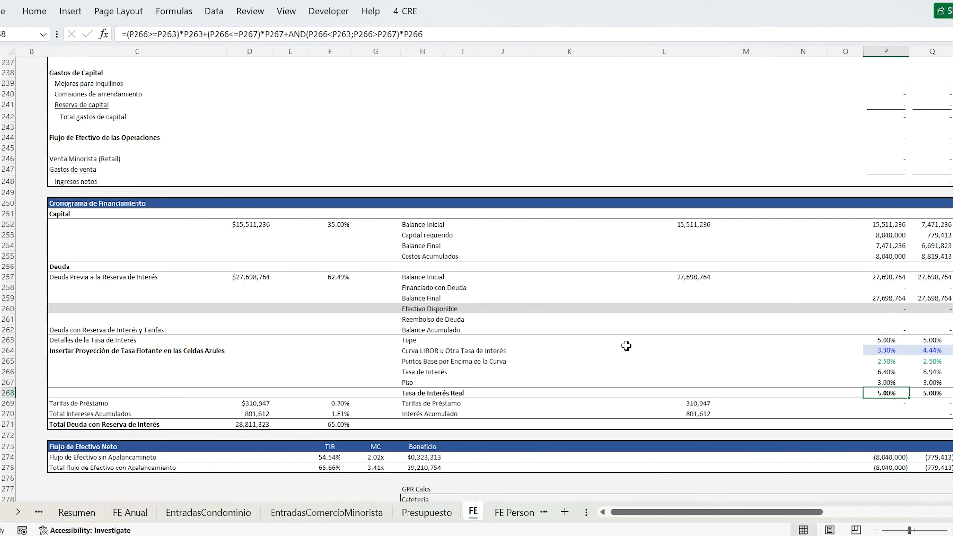
{"action": "key", "text": "Right"}
{"action": "key", "text": "Right"}
{"action": "key", "text": "Right"}
{"action": "key", "text": "Right"}
{"action": "key", "text": "Right"}
{"action": "key", "text": "Right"}
{"action": "key", "text": "Right"}
{"action": "key", "text": "Left"}
{"action": "key", "text": "Left"}
{"action": "key", "text": "Left"}
{"action": "key", "text": "Left"}
{"action": "key", "text": "Left"}
{"action": "key", "text": "Left"}
{"action": "key", "text": "Left"}
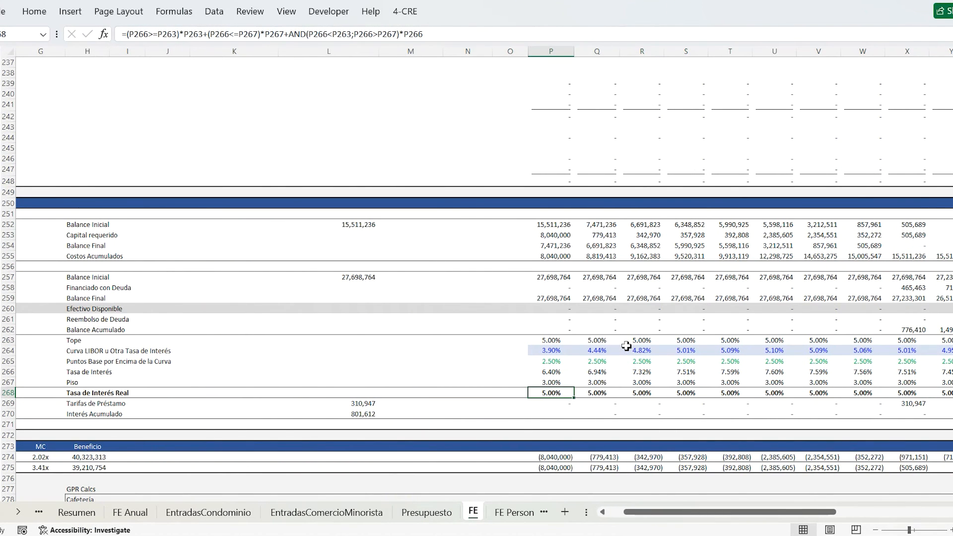
Step: Check the Barrido de Efectivo assumption under Supuestos de Financiación on the Resumen sheet
{"action": "left_click", "coordinate": [88, 518]}
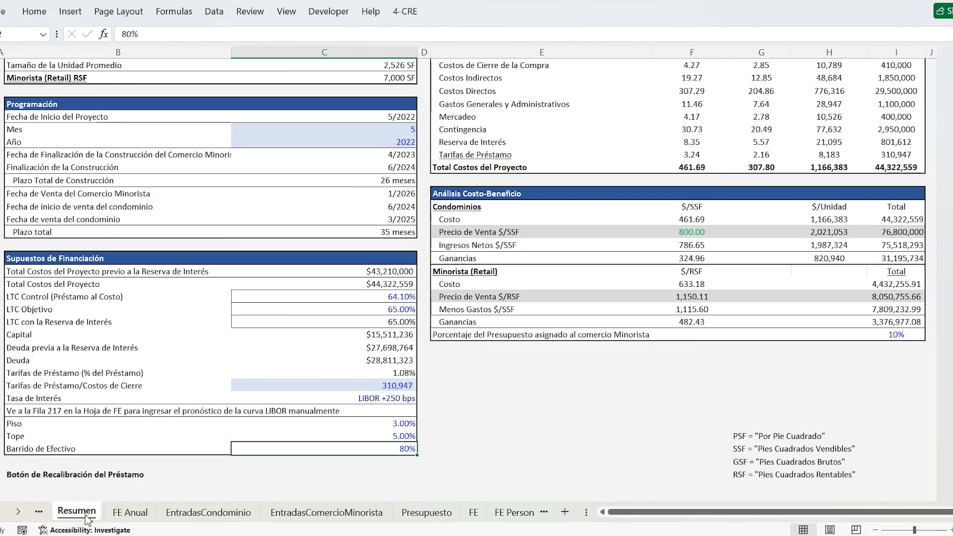
{"action": "key", "text": "Left"}
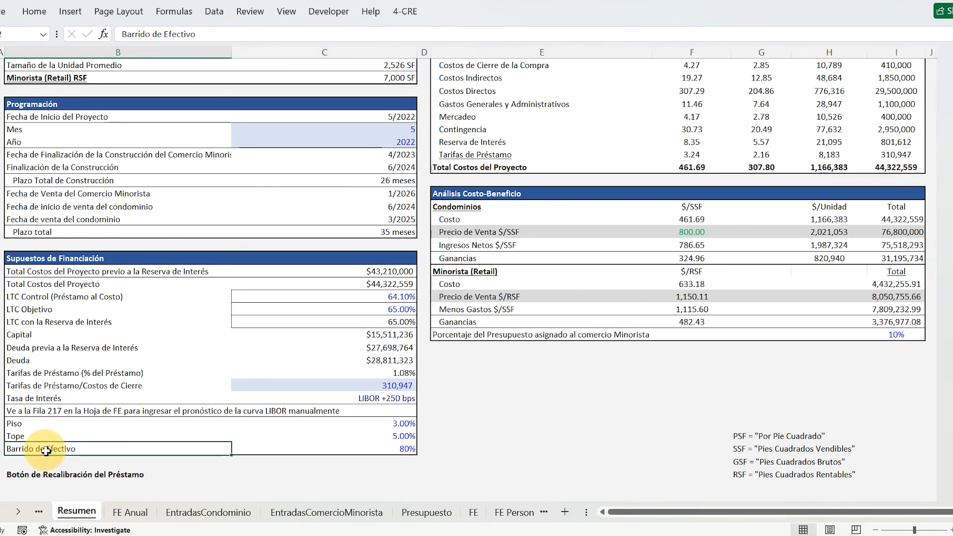
{"action": "left_click", "coordinate": [391, 450]}
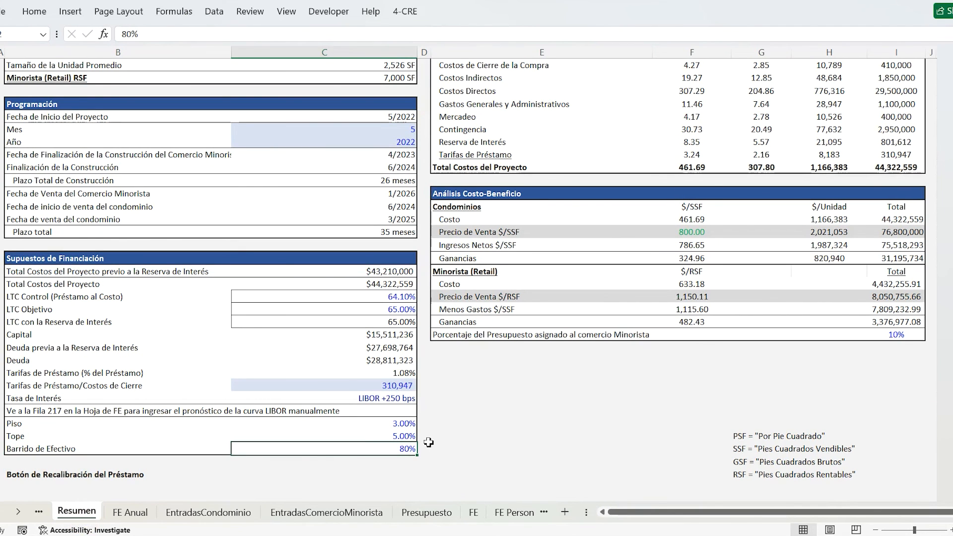
Step: Return to the FE sheet's financing schedule and inspect the first month's Balance Acumulado formula
{"action": "left_click", "coordinate": [473, 513]}
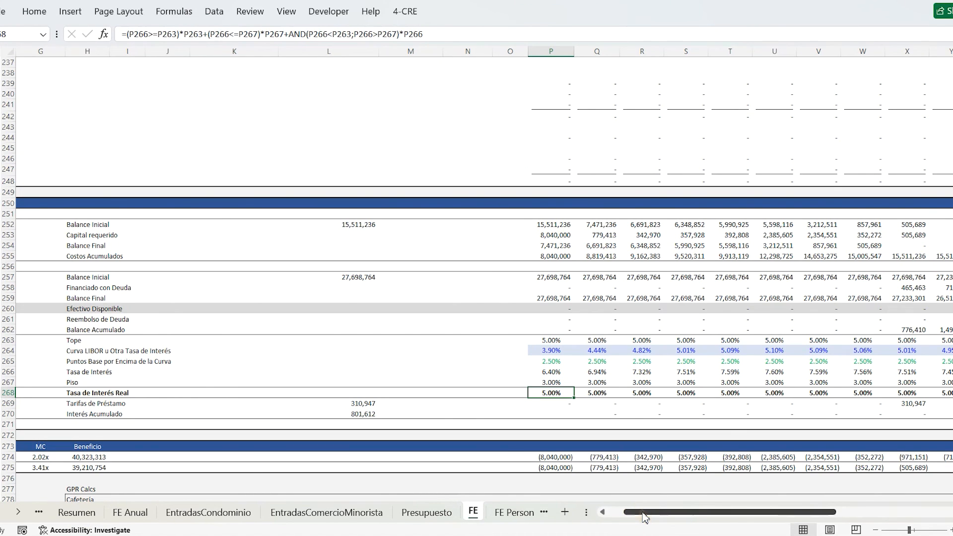
{"action": "left_click_drag", "start_coordinate": [629, 512], "coordinate": [612, 512]}
{"action": "left_click", "coordinate": [911, 330]}
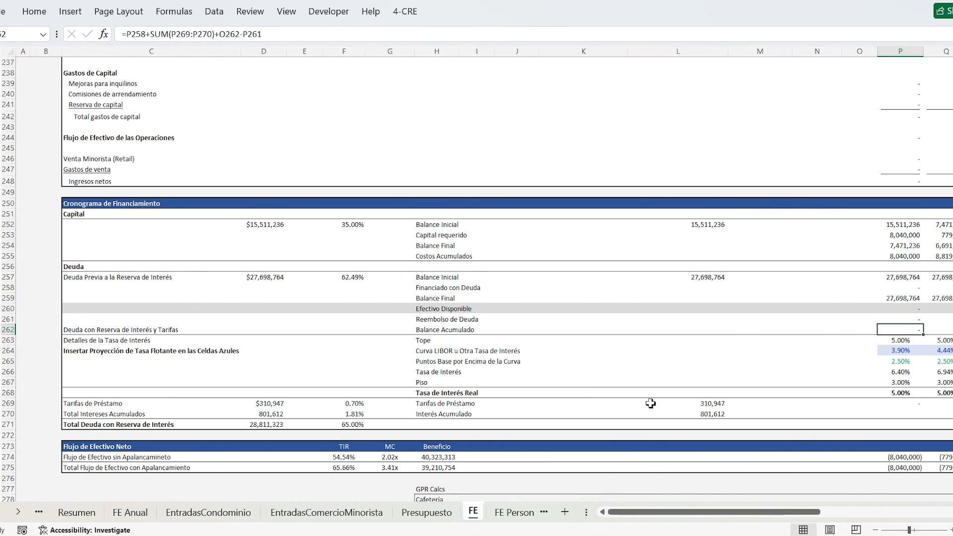
Step: Review the Flujo de Efectivo Neto section on the FE sheet, covering the unleveraged and leveraged rows with their TIR, MC and Beneficio metrics
{"action": "scroll", "coordinate": [557, 287], "scroll_direction": "down", "scroll_amount": 13}
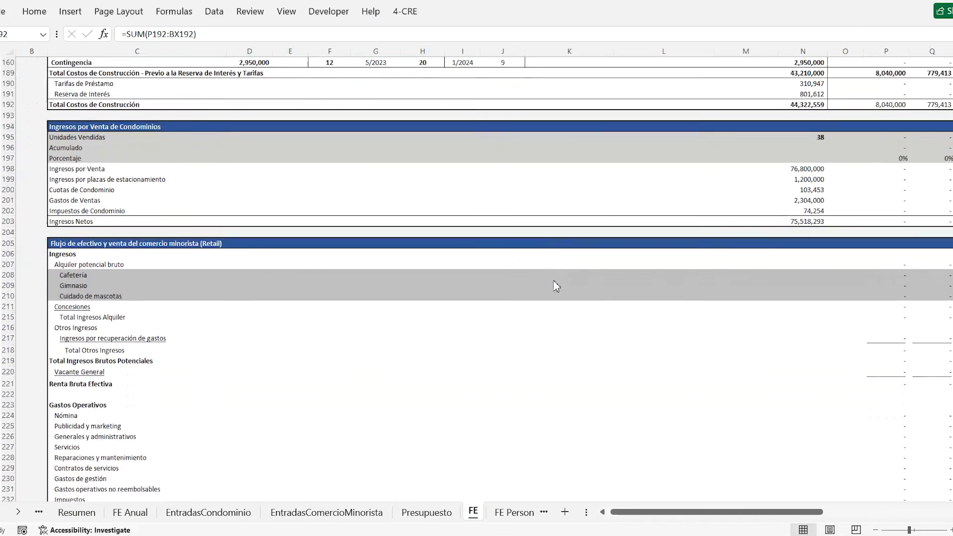
{"action": "scroll", "coordinate": [556, 286], "scroll_direction": "down", "scroll_amount": 8}
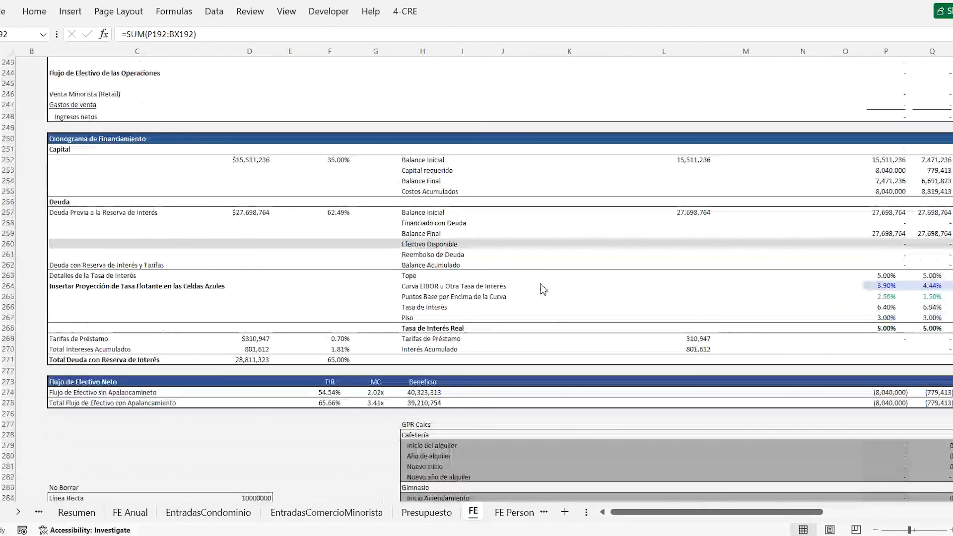
{"action": "left_click", "coordinate": [77, 382]}
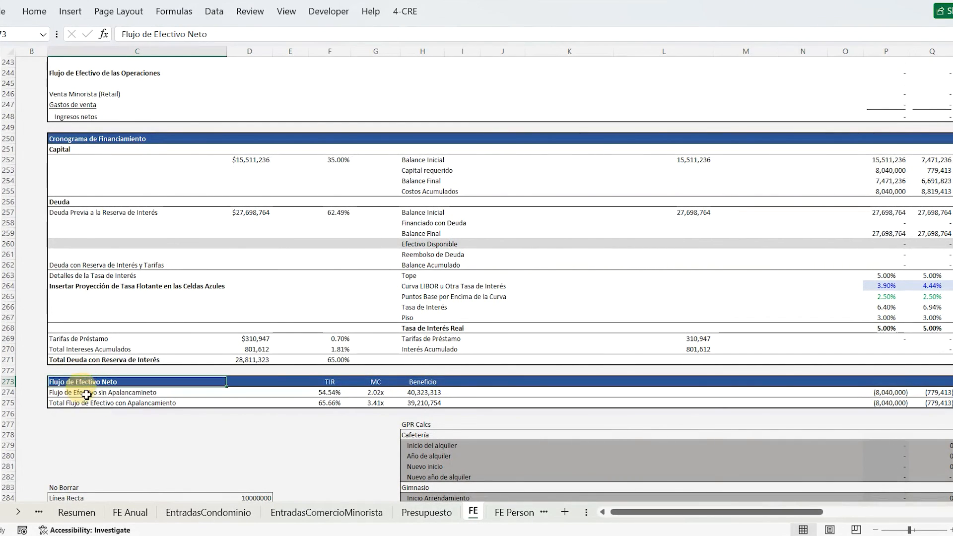
{"action": "left_click", "coordinate": [100, 392]}
{"action": "left_click", "coordinate": [102, 403]}
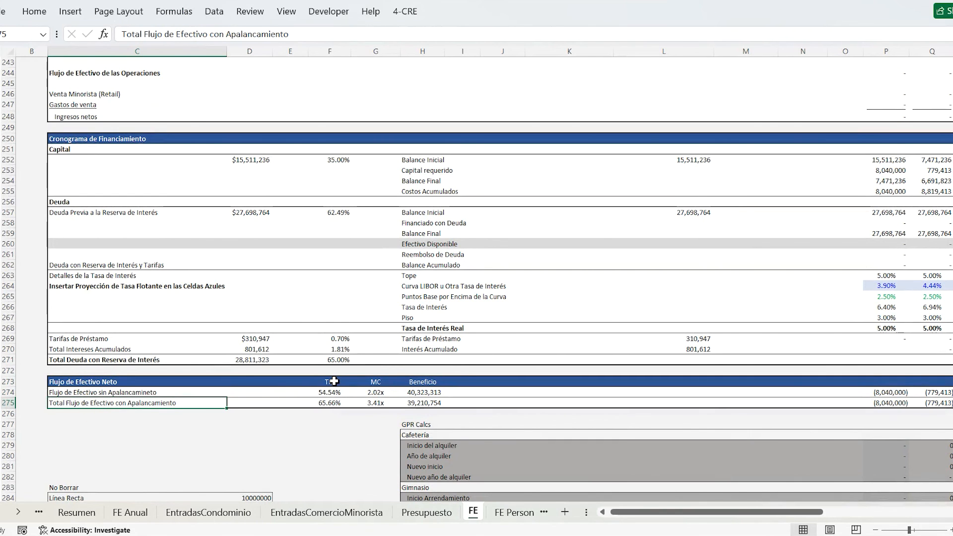
{"action": "left_click_drag", "start_coordinate": [334, 381], "coordinate": [330, 403]}
{"action": "left_click_drag", "start_coordinate": [376, 381], "coordinate": [427, 404]}
Step: Look over the supporting calculations below Flujo de Efectivo Neto and return to the Cronograma de Financiamiento
{"action": "scroll", "coordinate": [499, 381], "scroll_direction": "down", "scroll_amount": 4}
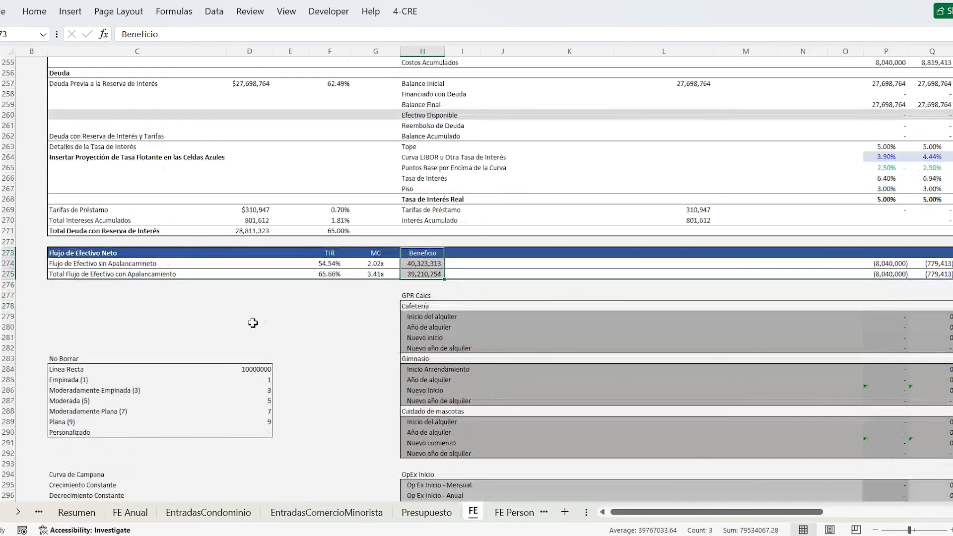
{"action": "left_click", "coordinate": [218, 305]}
{"action": "scroll", "coordinate": [255, 320], "scroll_direction": "down", "scroll_amount": 4}
{"action": "scroll", "coordinate": [298, 322], "scroll_direction": "up", "scroll_amount": 2}
{"action": "scroll", "coordinate": [303, 322], "scroll_direction": "up", "scroll_amount": 4}
{"action": "left_click", "coordinate": [558, 126]}
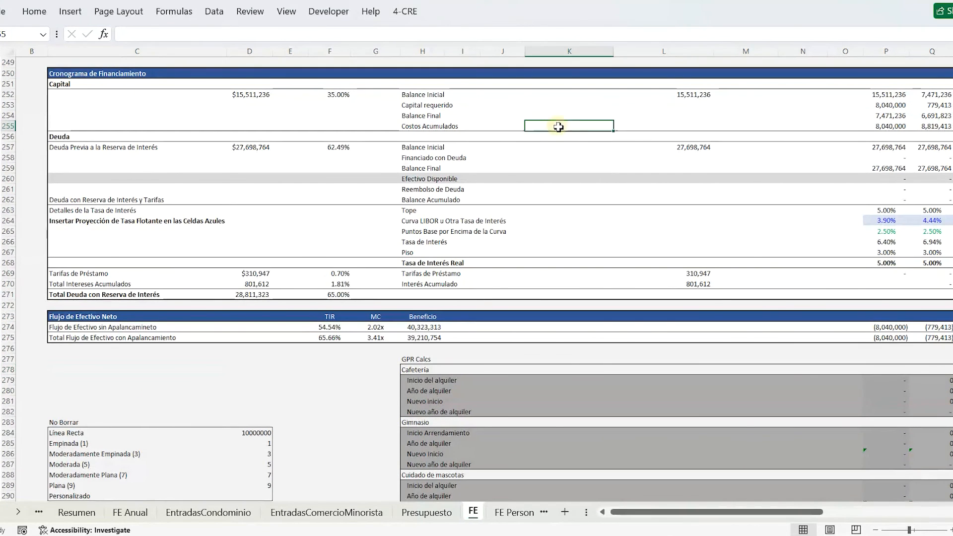
{"action": "scroll", "coordinate": [559, 221], "scroll_direction": "up", "scroll_amount": 2}
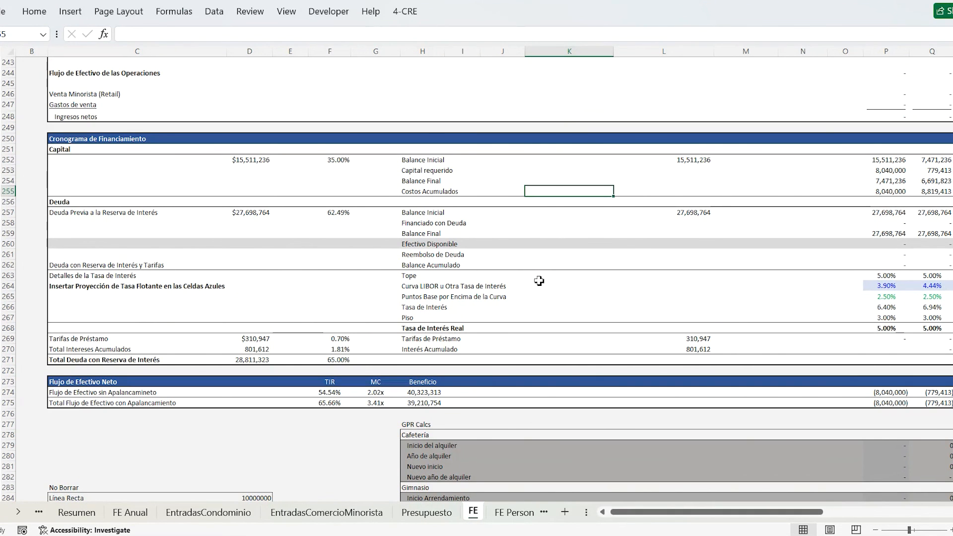
Step: View the FE Personalizado sheet briefly, open the Cascada sheet and select its Cascada title
{"action": "left_click", "coordinate": [514, 513]}
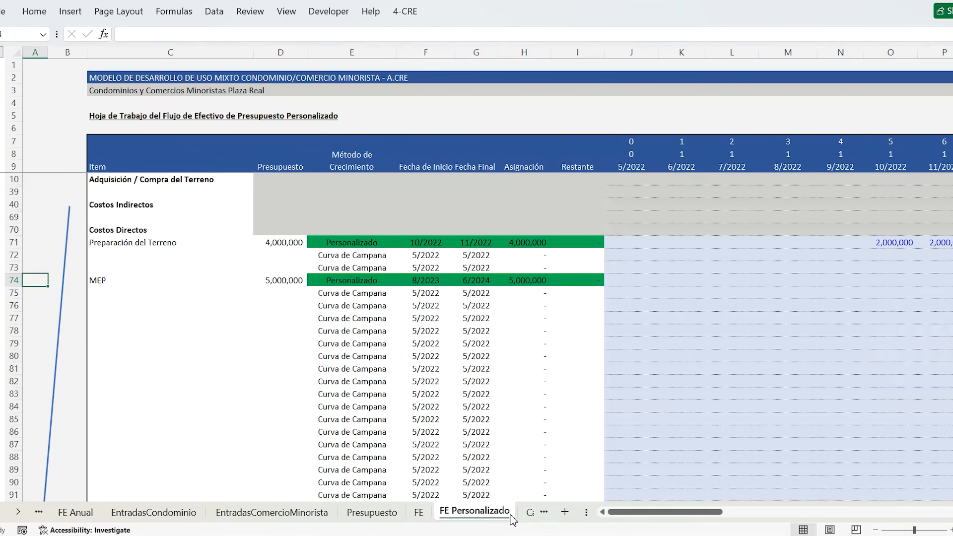
{"action": "left_click", "coordinate": [527, 513]}
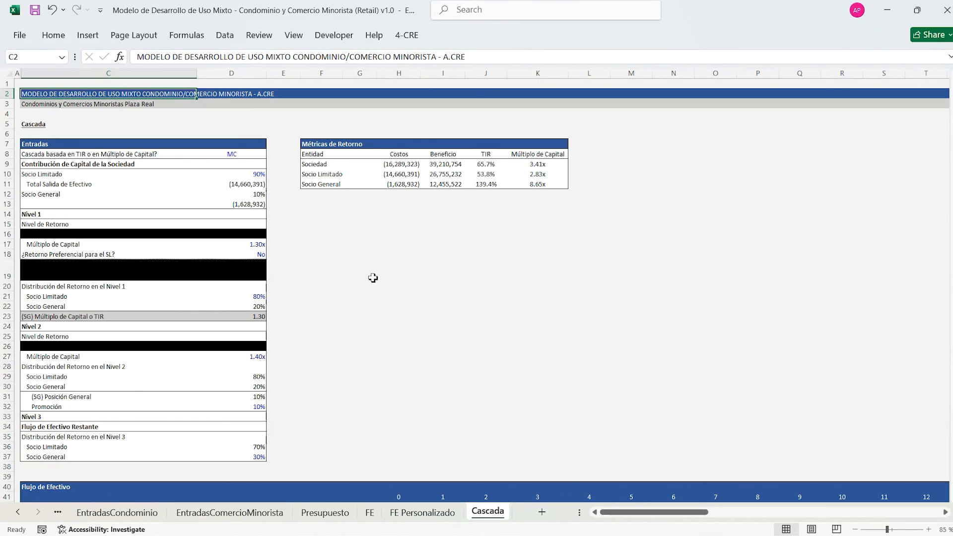
{"action": "left_click", "coordinate": [40, 123]}
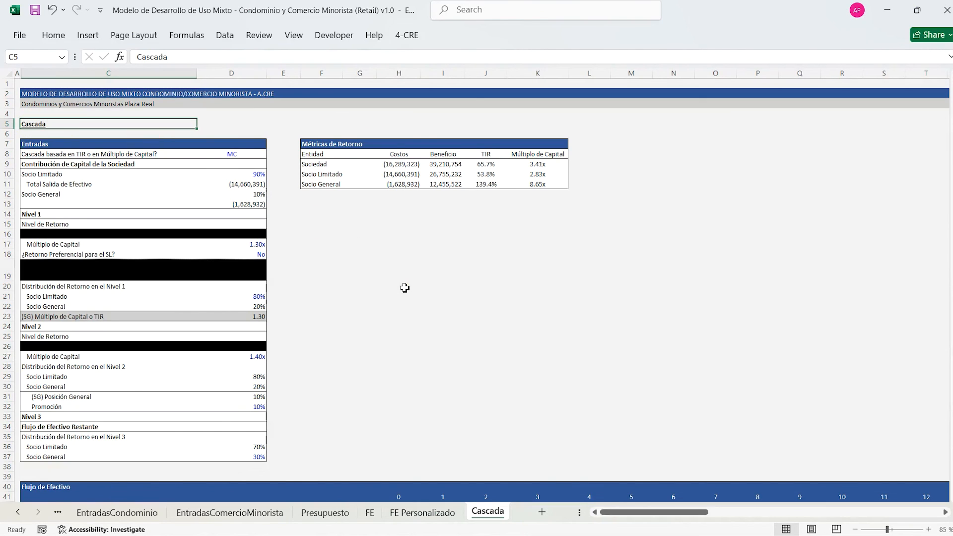